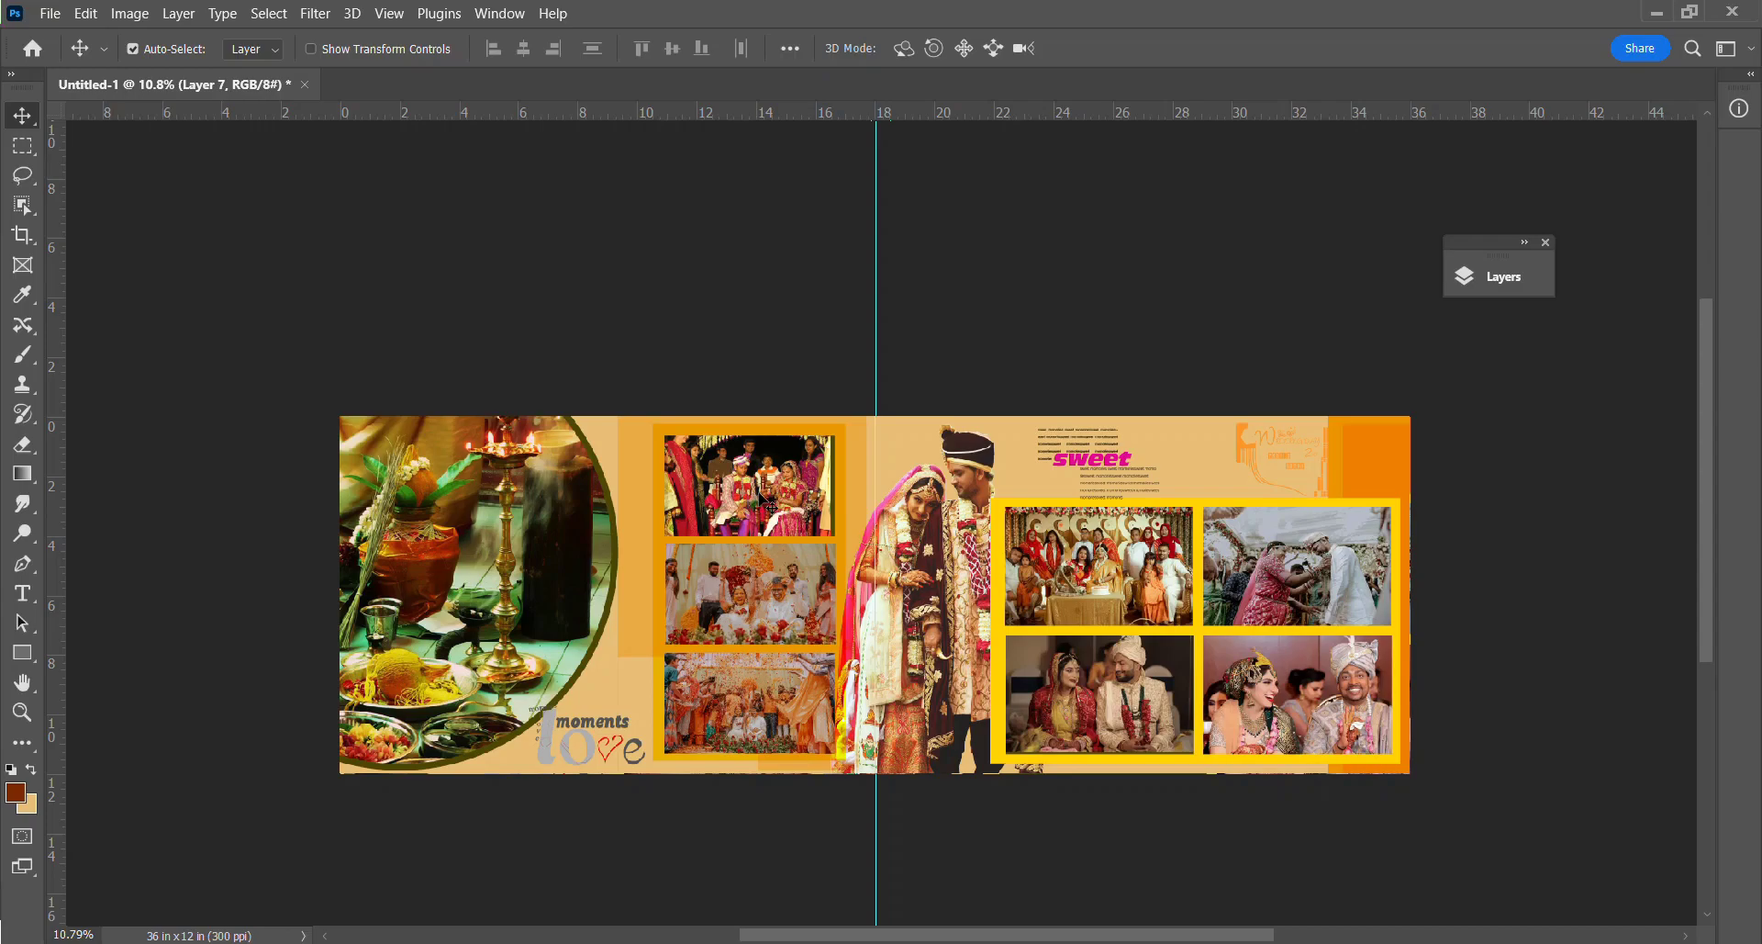
# Create a new blank document from the recent 36 x 12 in, 300 ppi preset.
pyautogui.moveTo(724, 485); pyautogui.dragTo(733, 488)
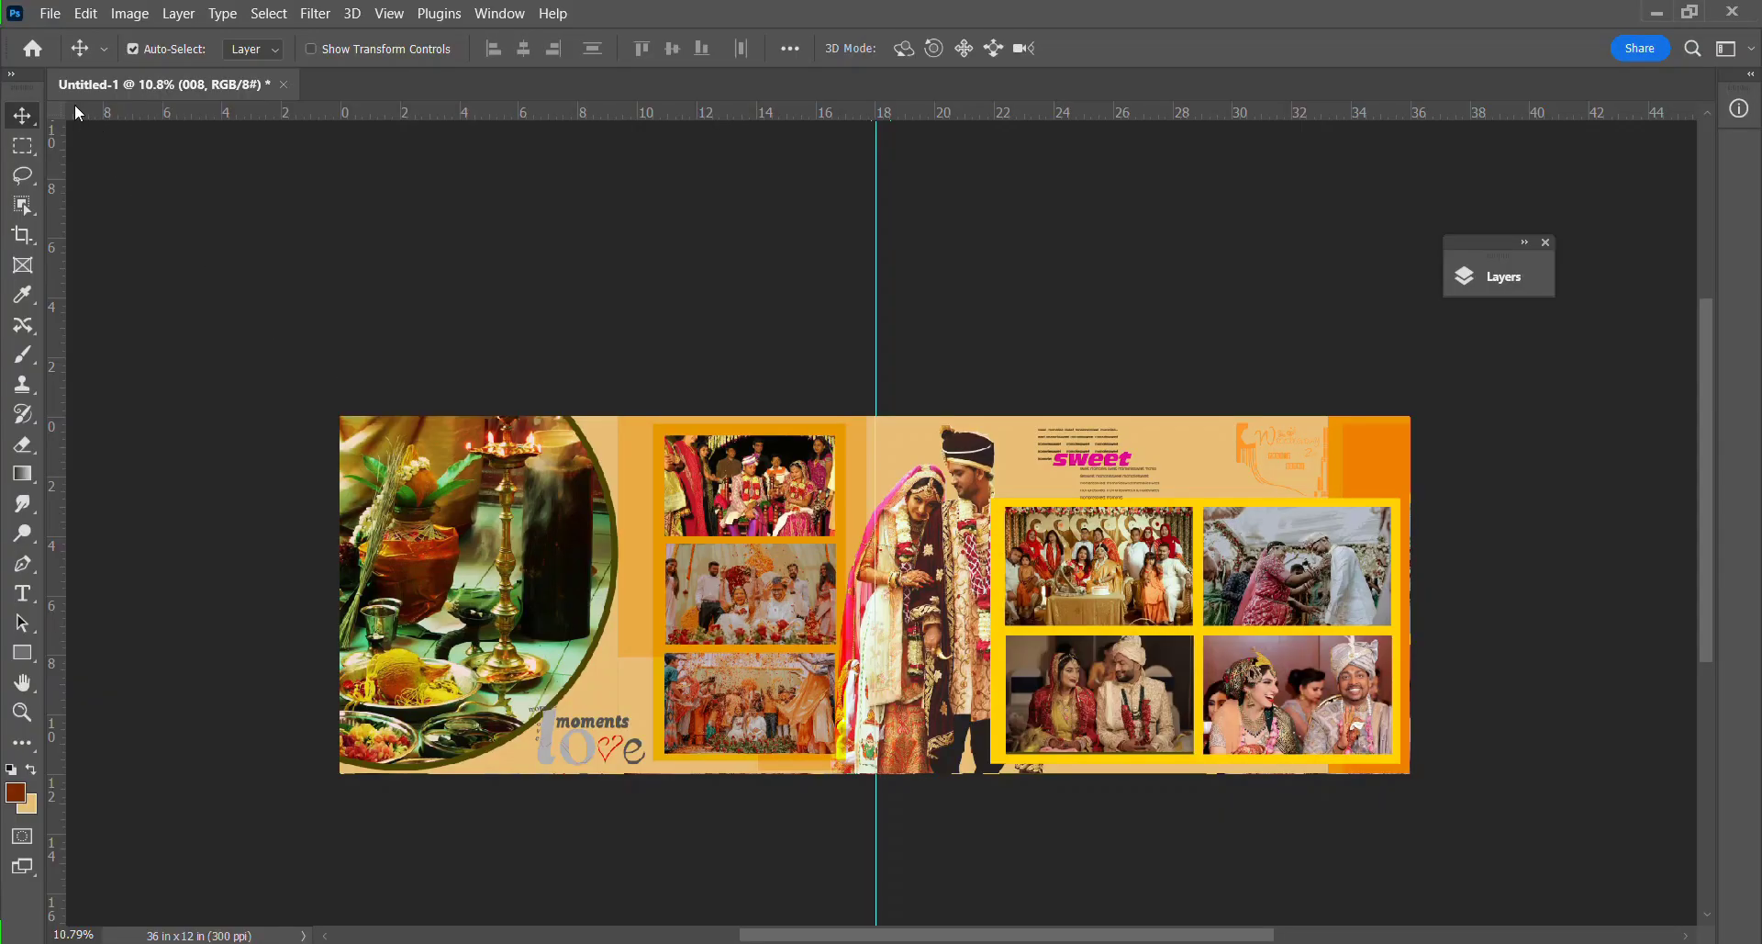
pyautogui.press('ctrl')
pyautogui.hotkey('ctrl', 'n')
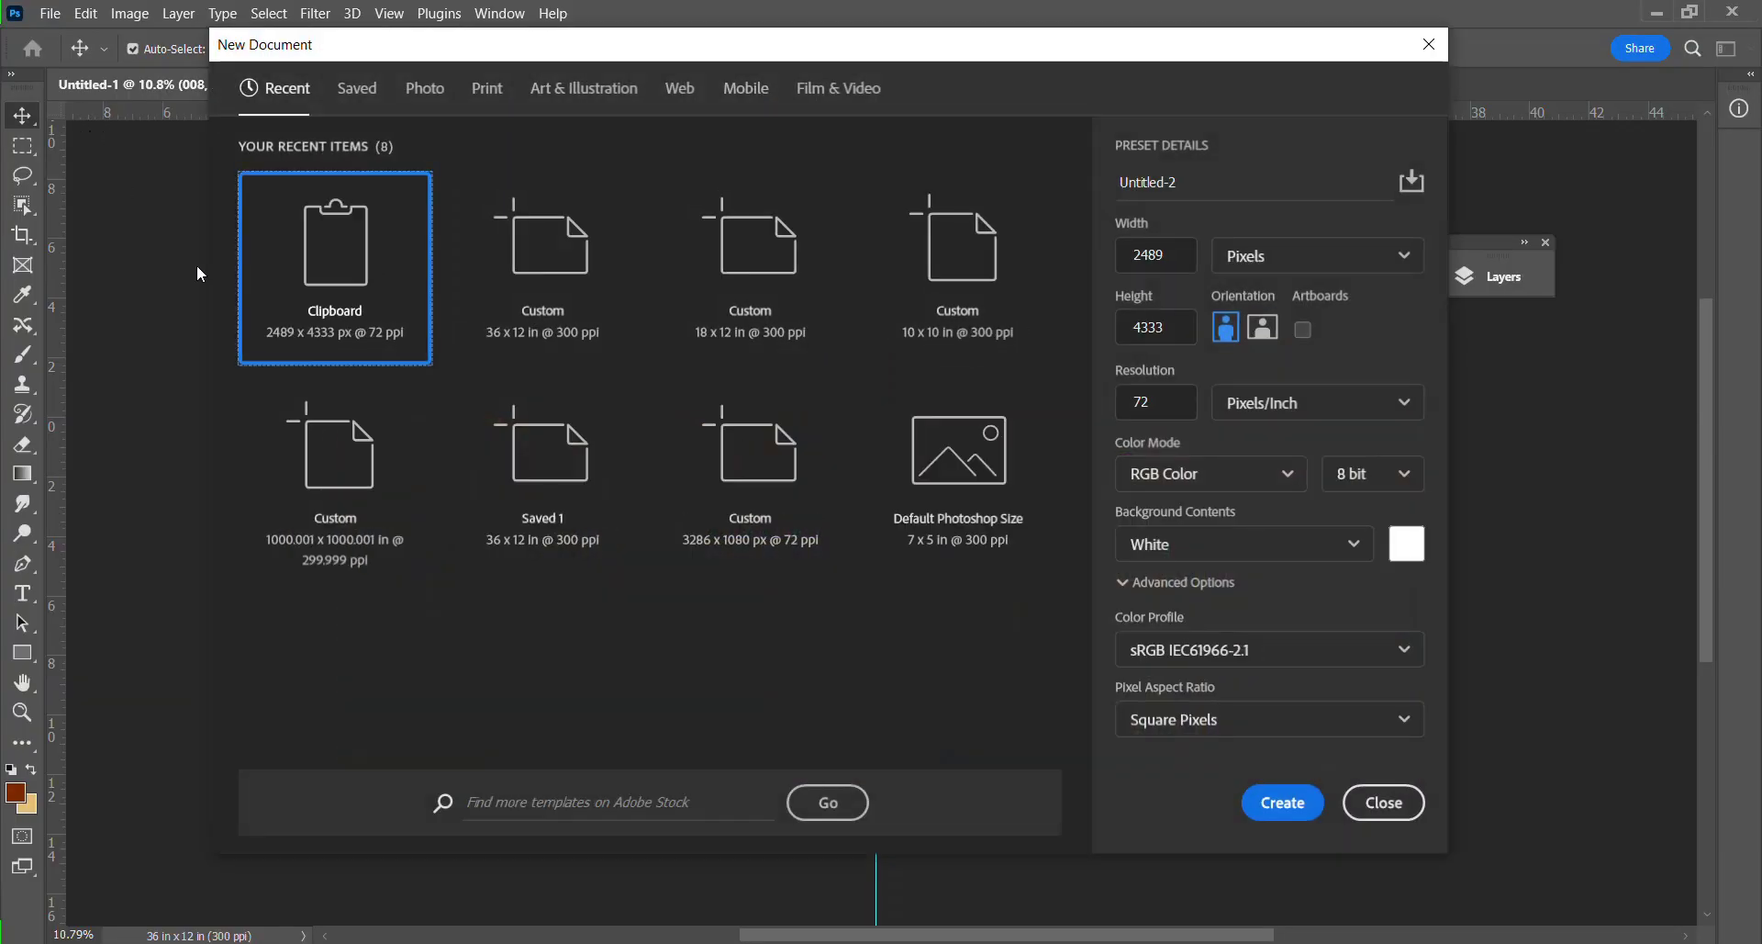
pyautogui.doubleClick(557, 280)
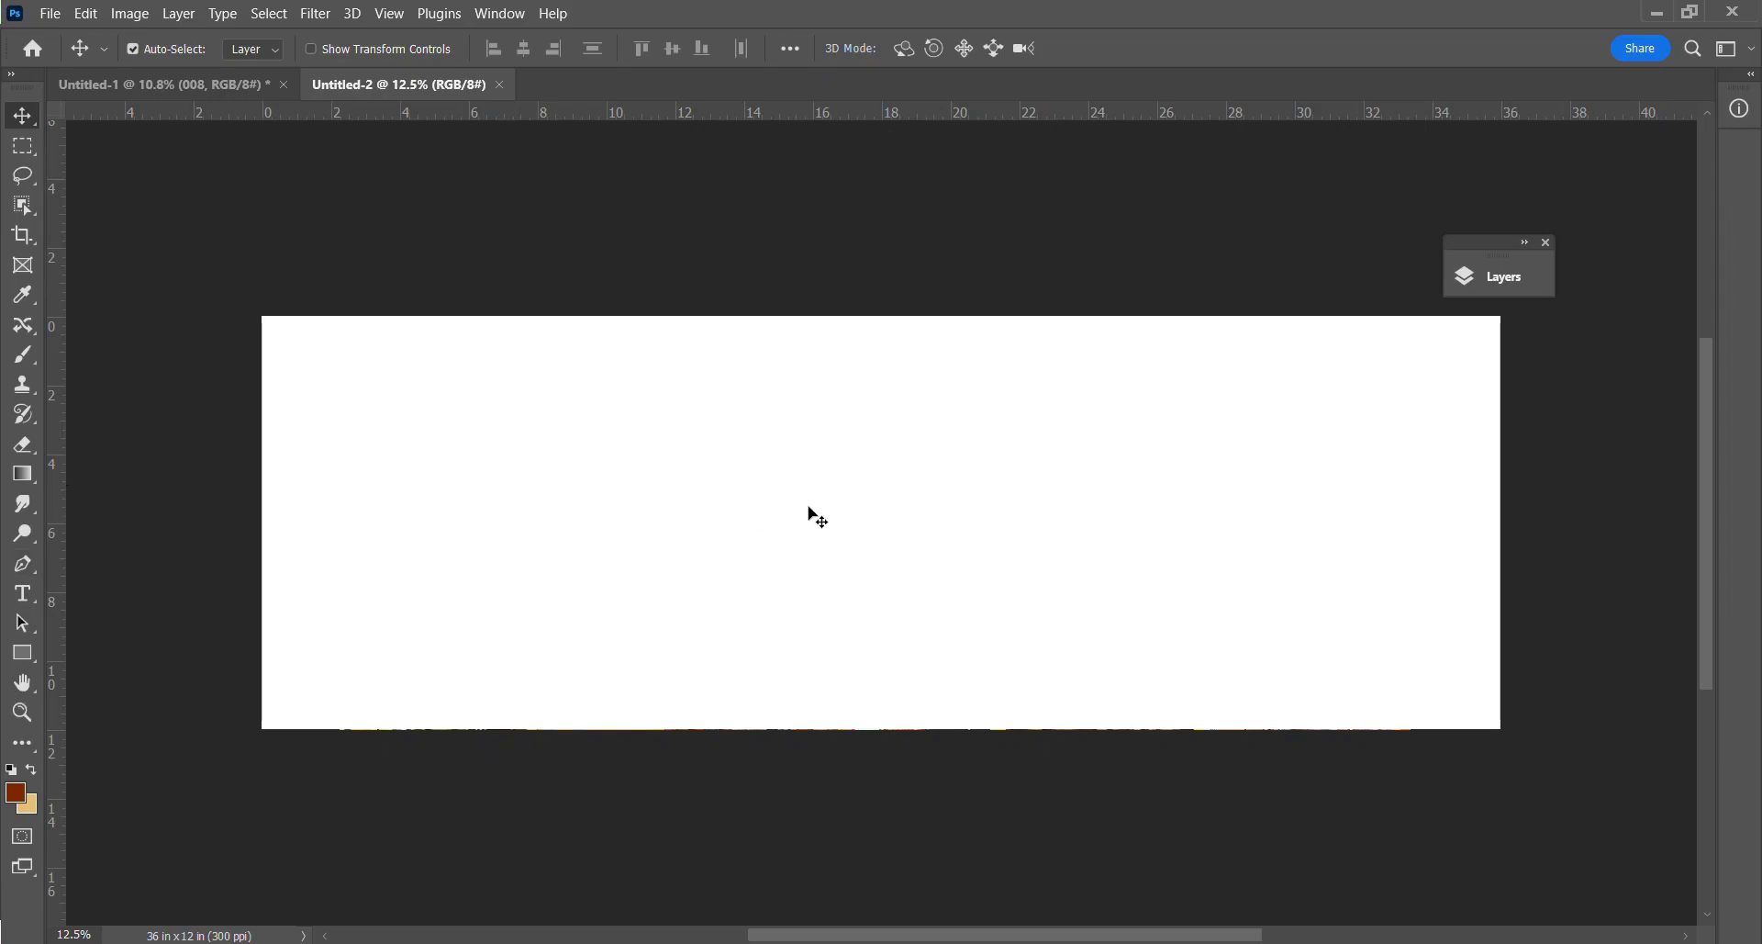
# Place a vertical guide at 18 in, down the middle of the canvas.
pyautogui.moveTo(59, 516); pyautogui.dragTo(883, 514)
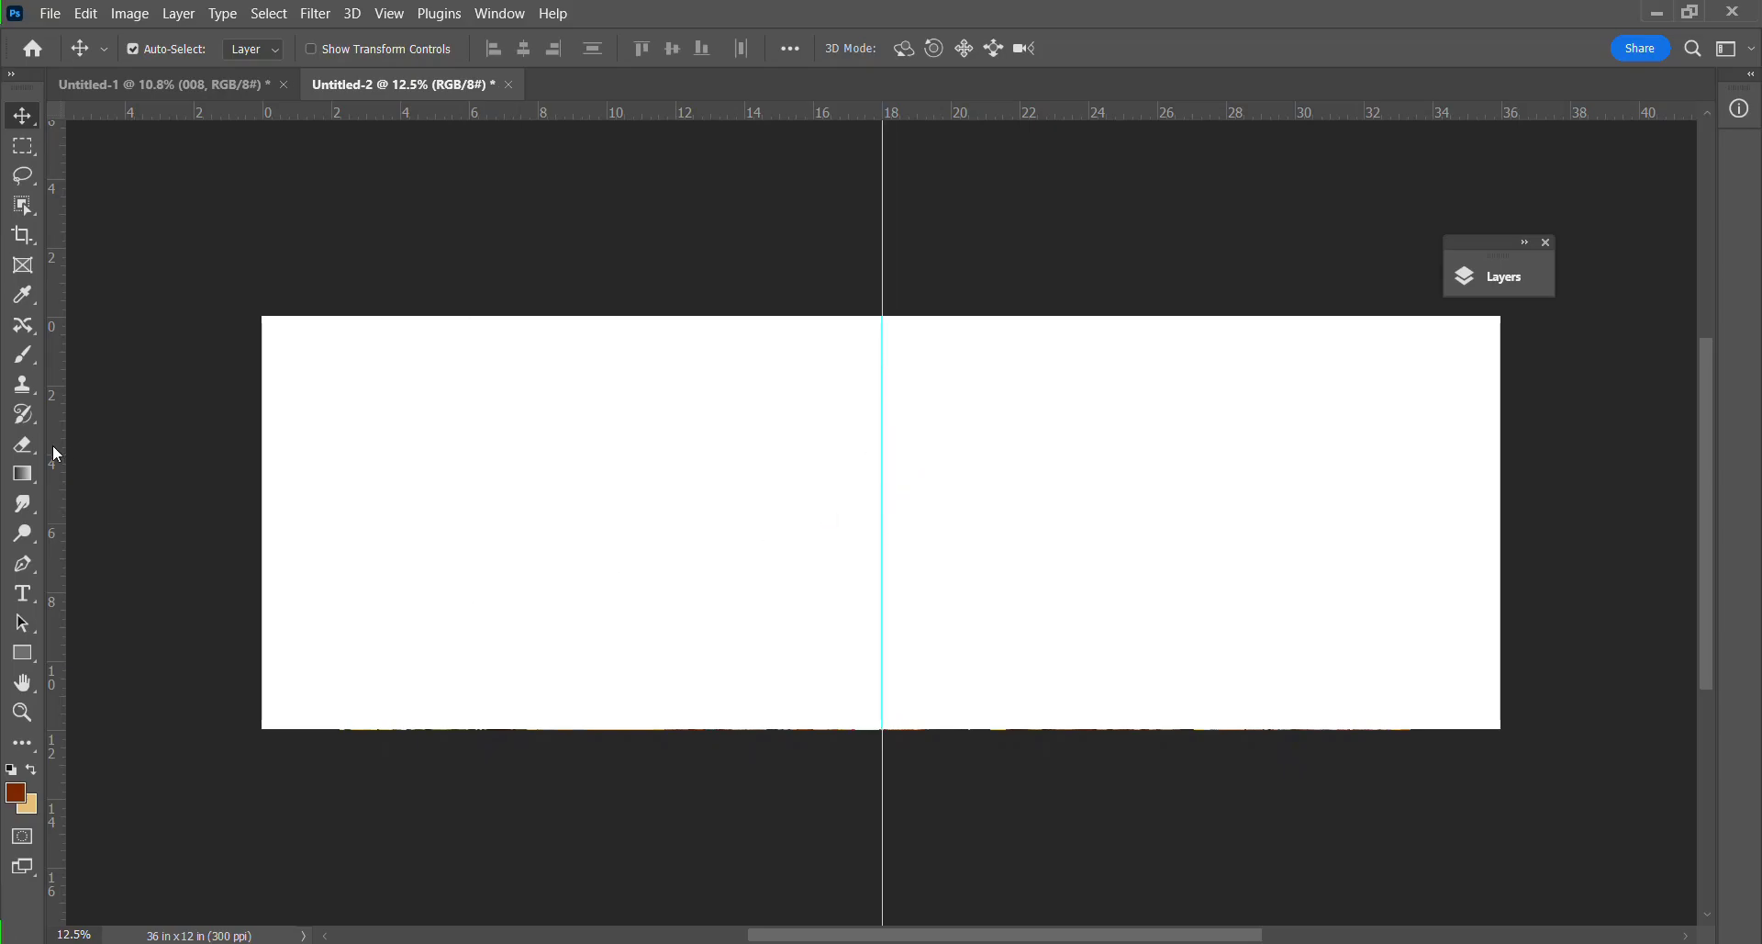
pyautogui.hotkey('ctrl', 'r')
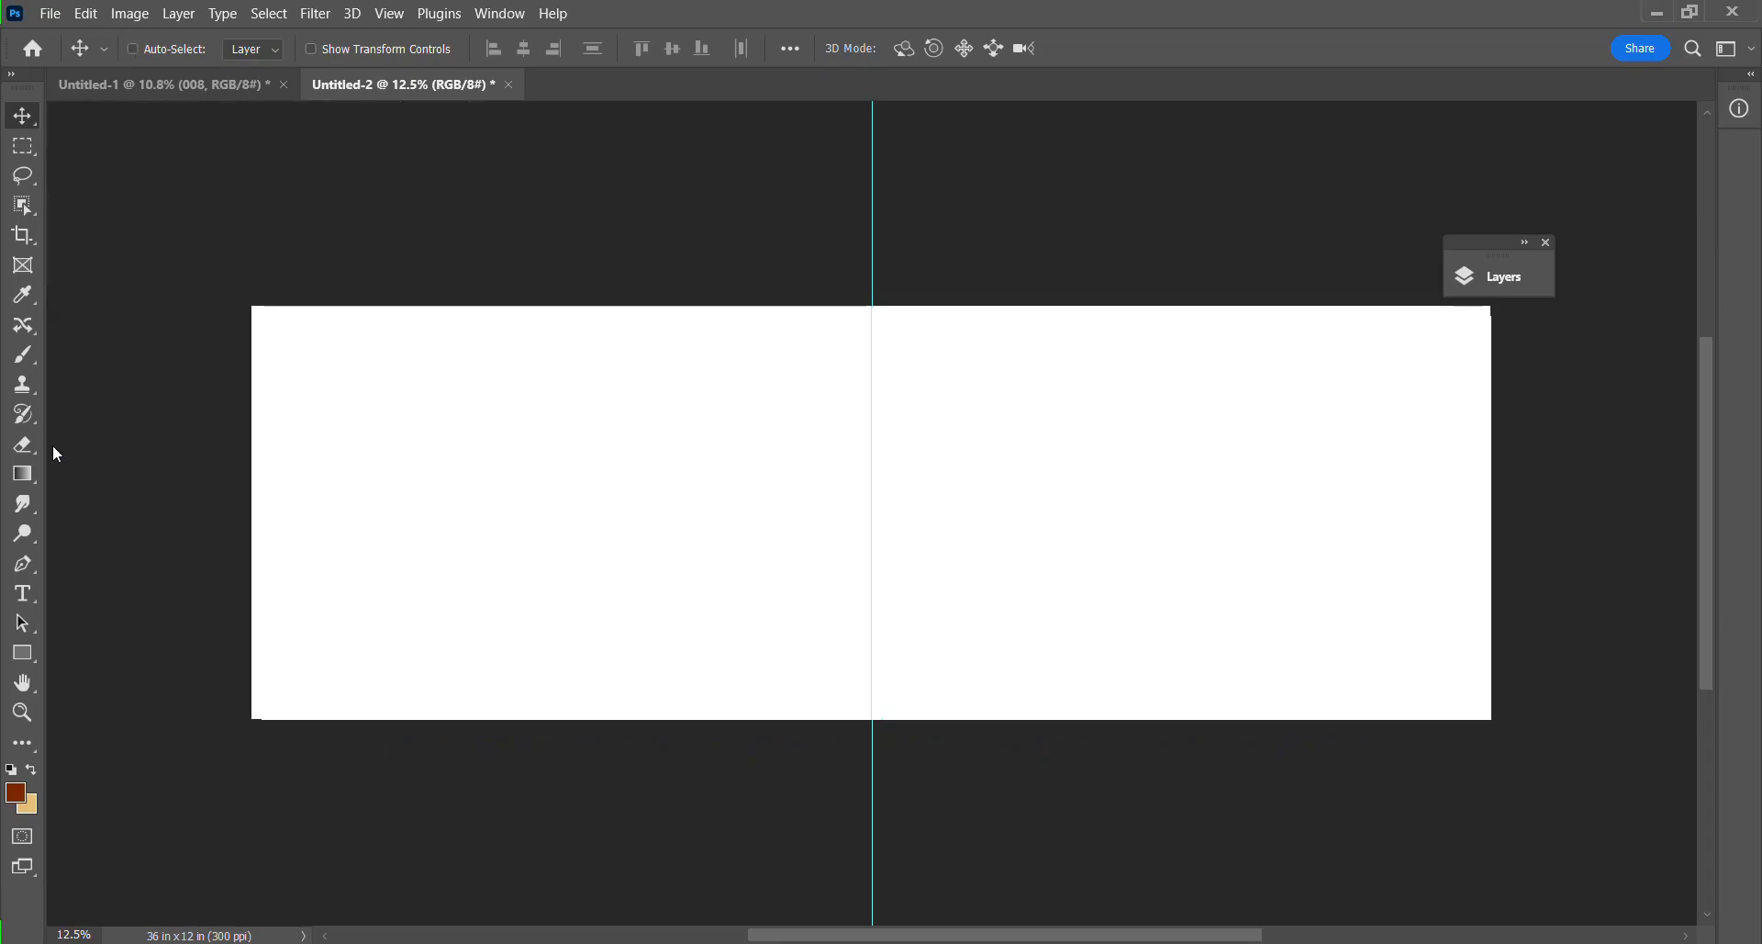
pyautogui.hotkey('ctrl', 'r')
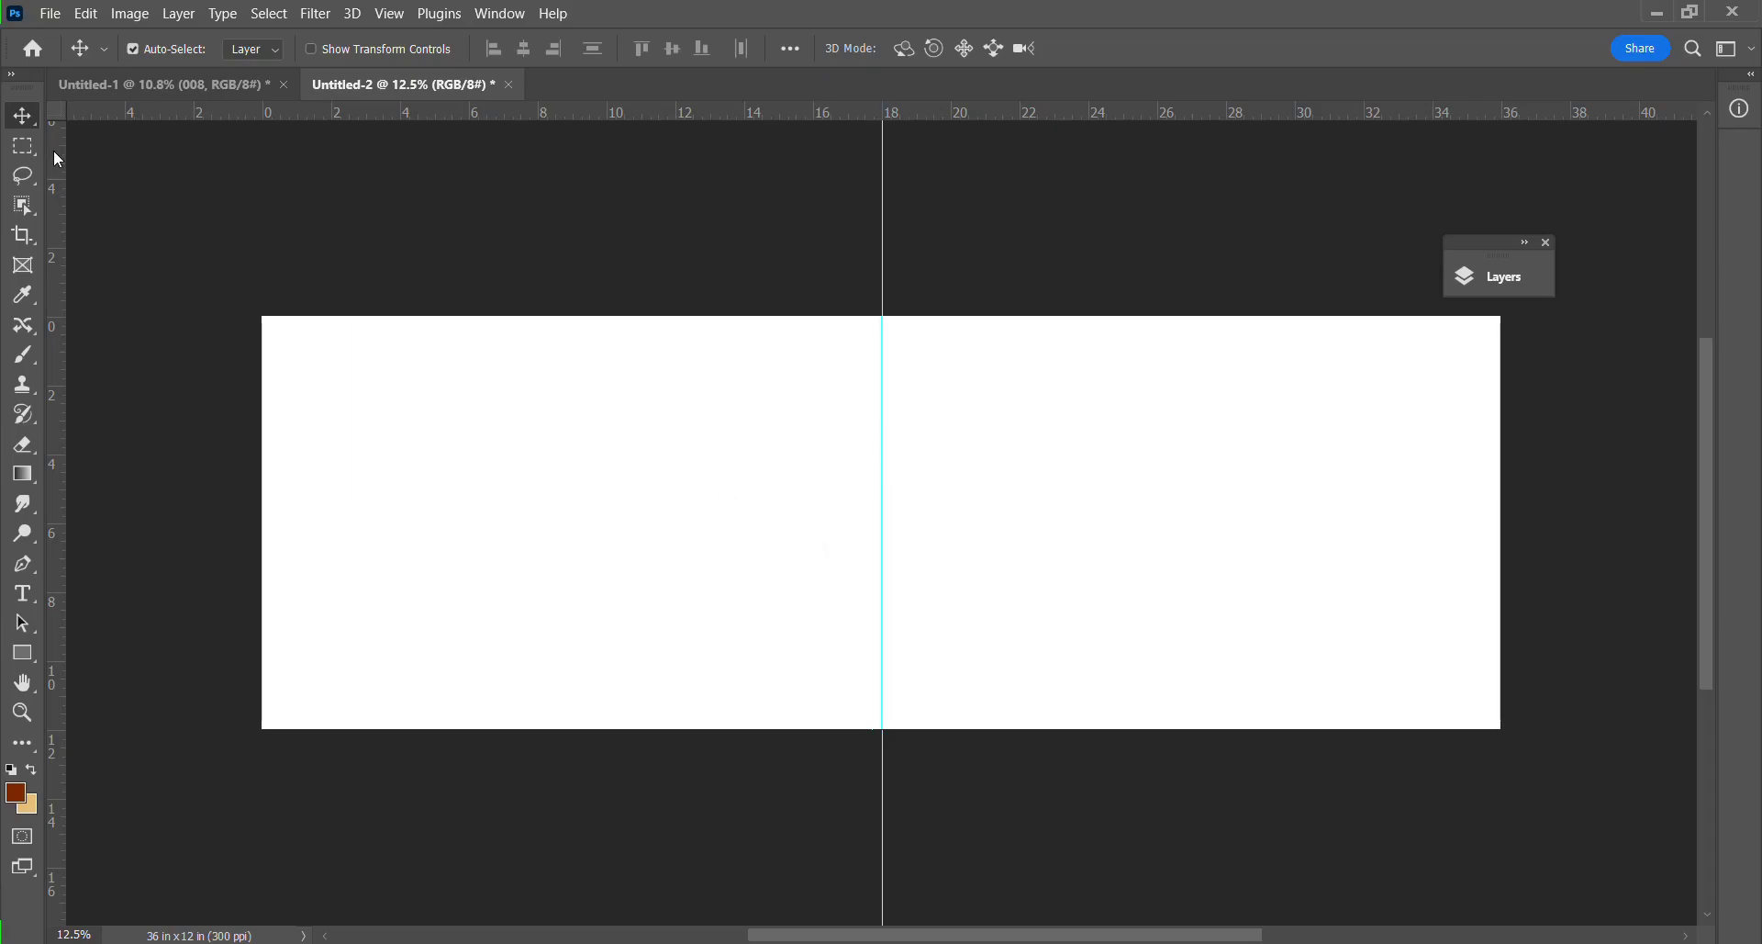
# Make a large elliptical selection overhanging the canvas's left edge and reaching to about 8 in across.
pyautogui.click(27, 150)
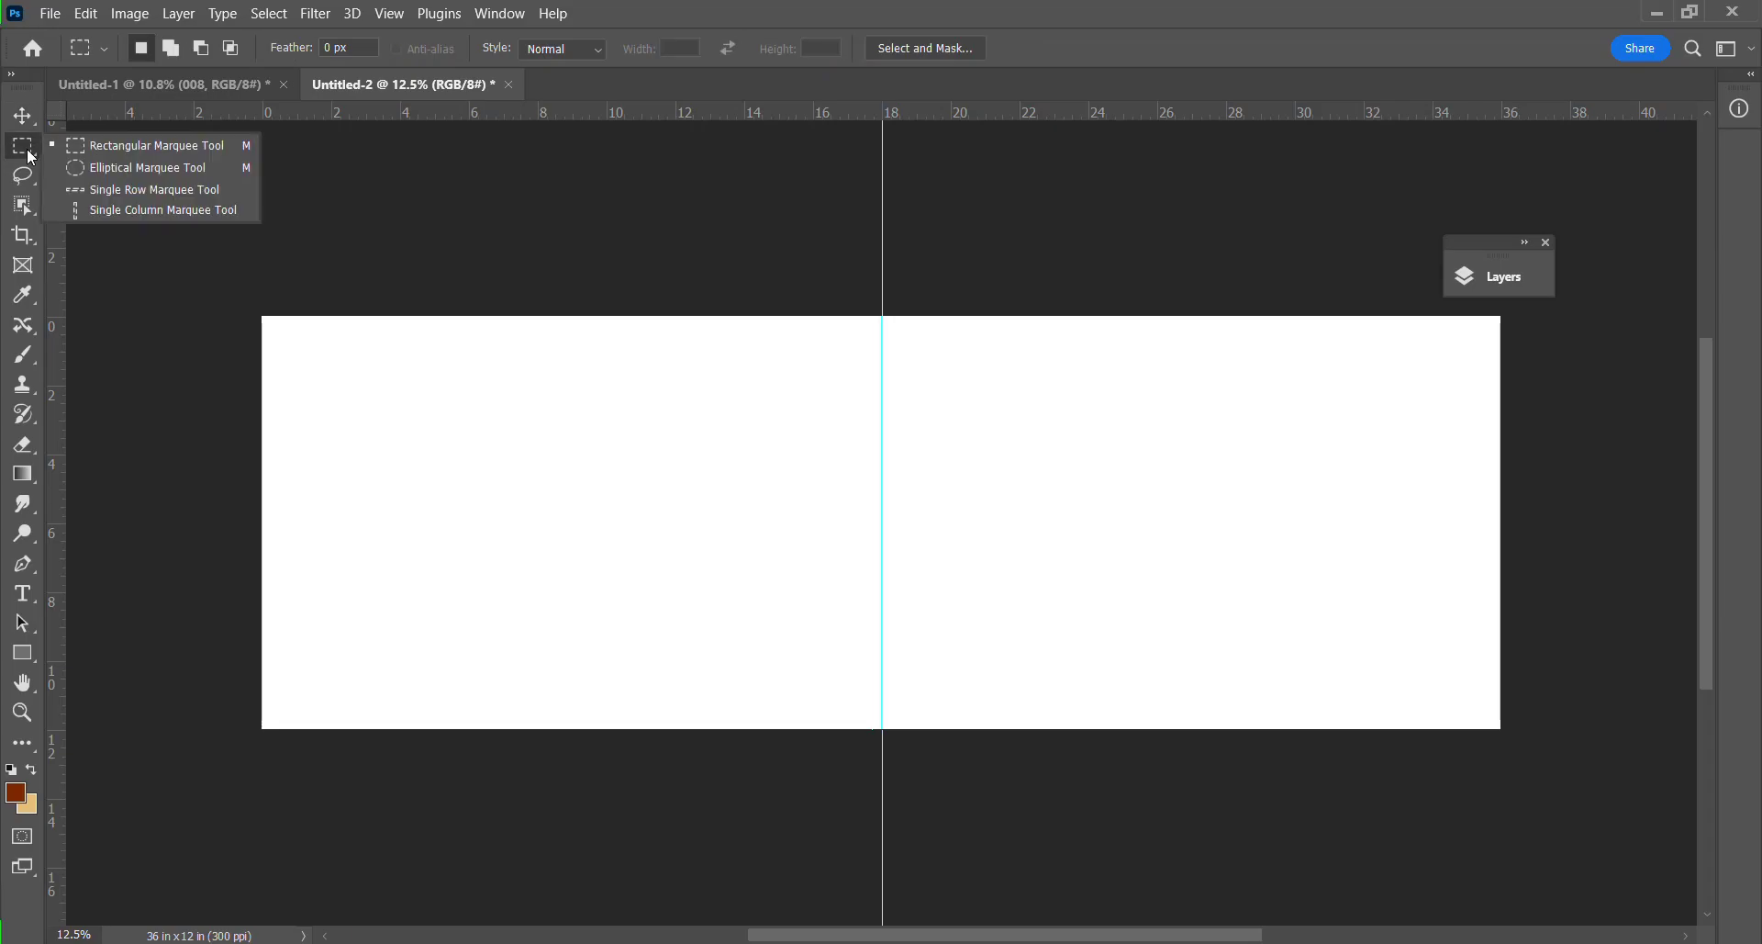
pyautogui.click(111, 171)
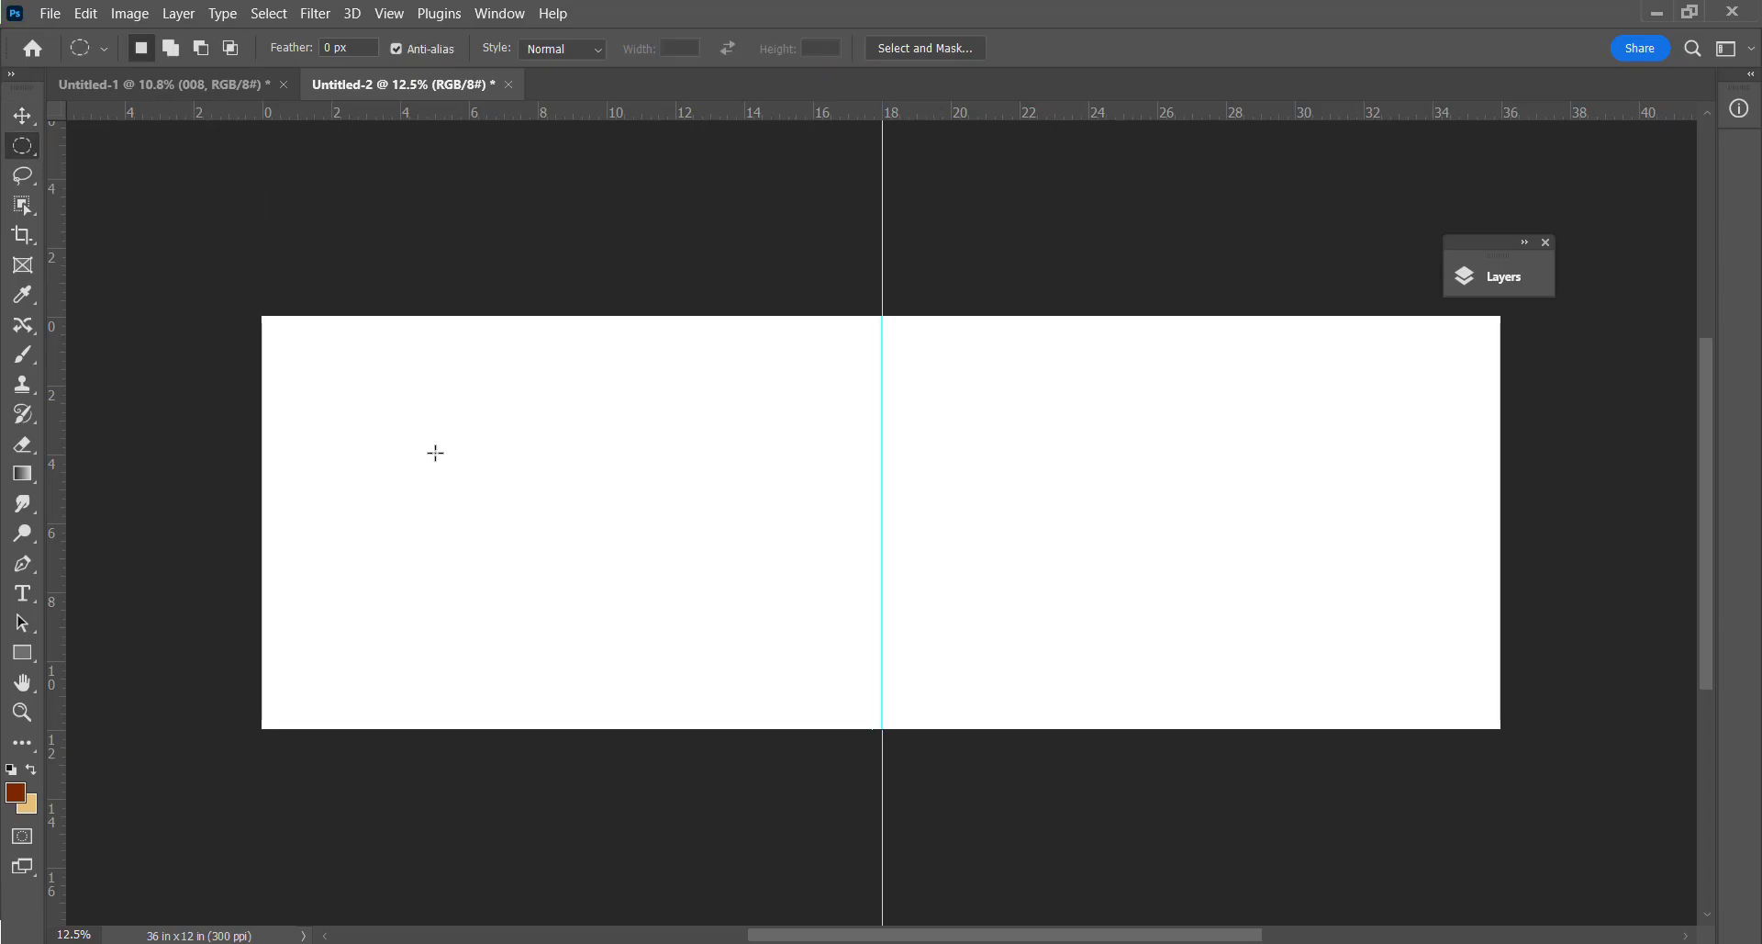
pyautogui.moveTo(313, 356); pyautogui.dragTo(759, 881)
pyautogui.moveTo(577, 548); pyautogui.dragTo(359, 482)
# Show the layer list beside the canvas and add an empty layer above the background.
pyautogui.hotkey('ctrl', 'shift', 'alt', 'n')
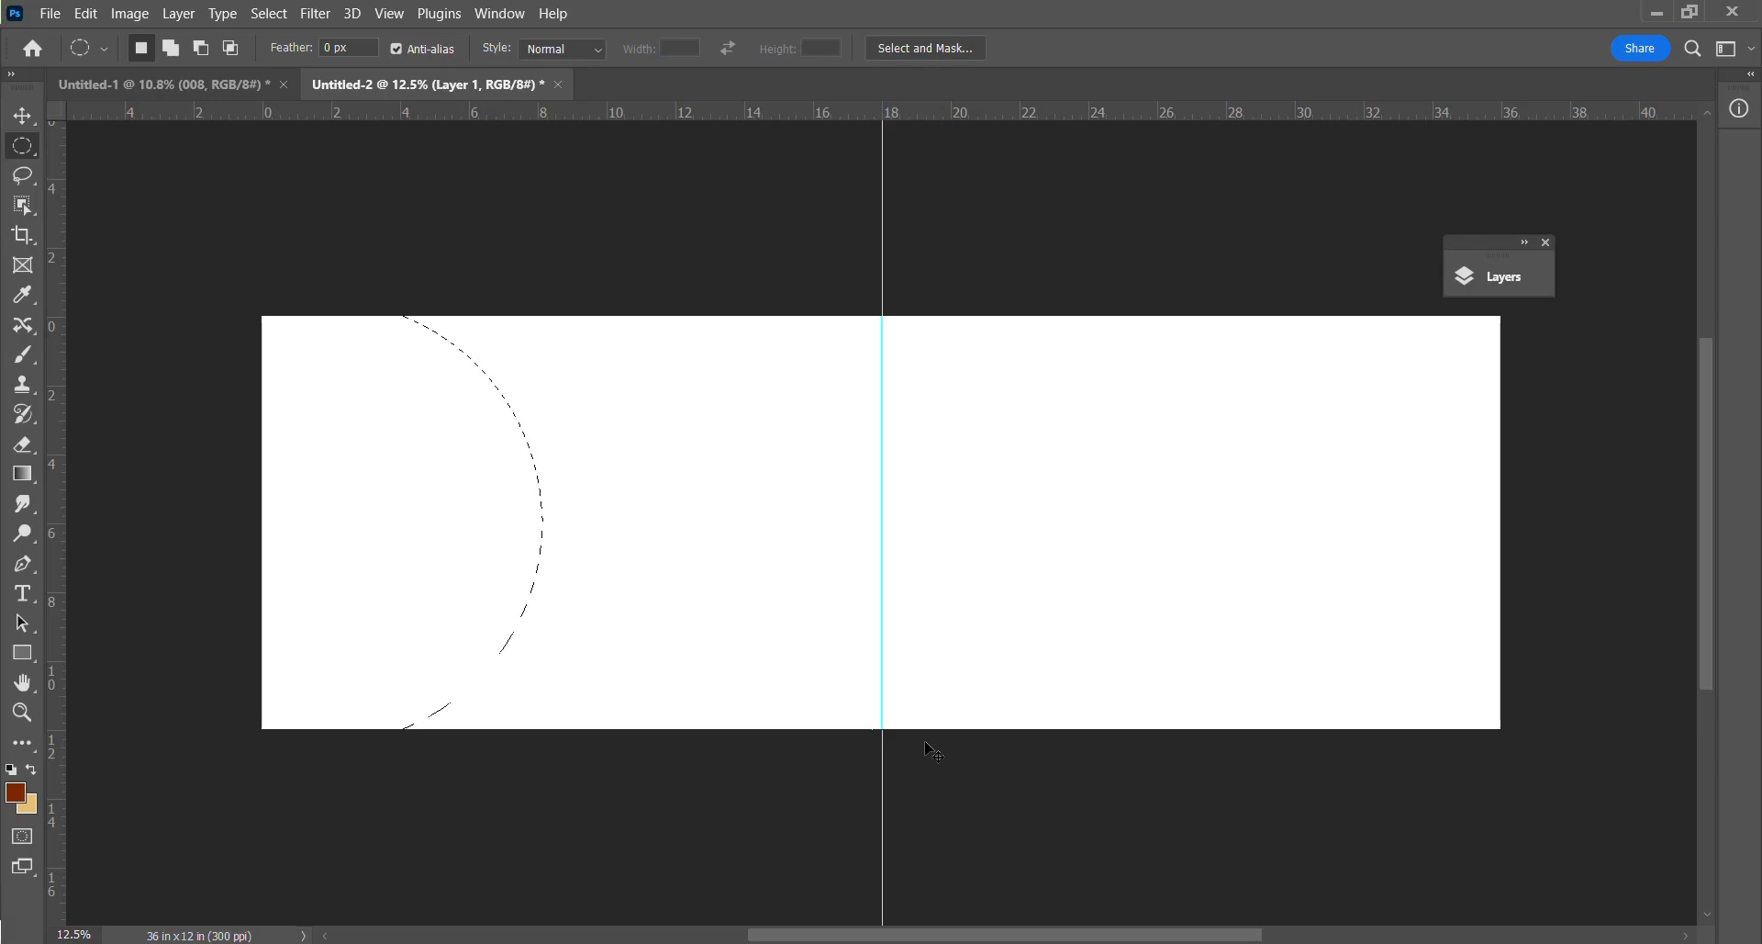
pyautogui.click(1496, 275)
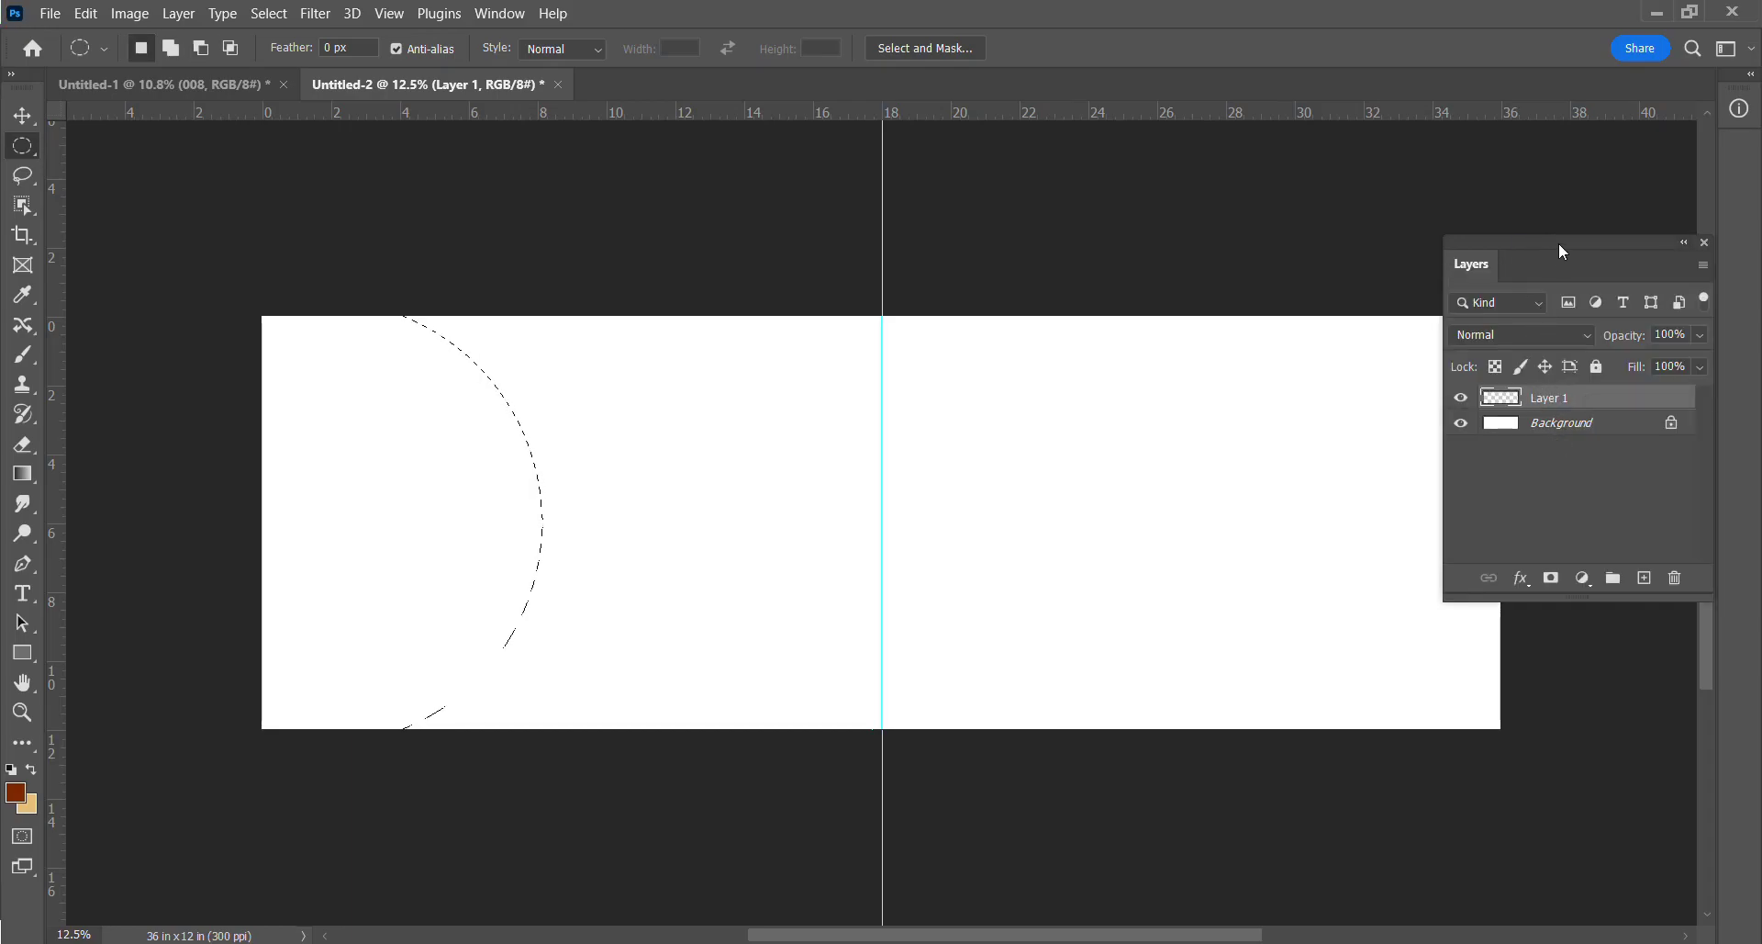
pyautogui.moveTo(1551, 242); pyautogui.dragTo(1597, 292)
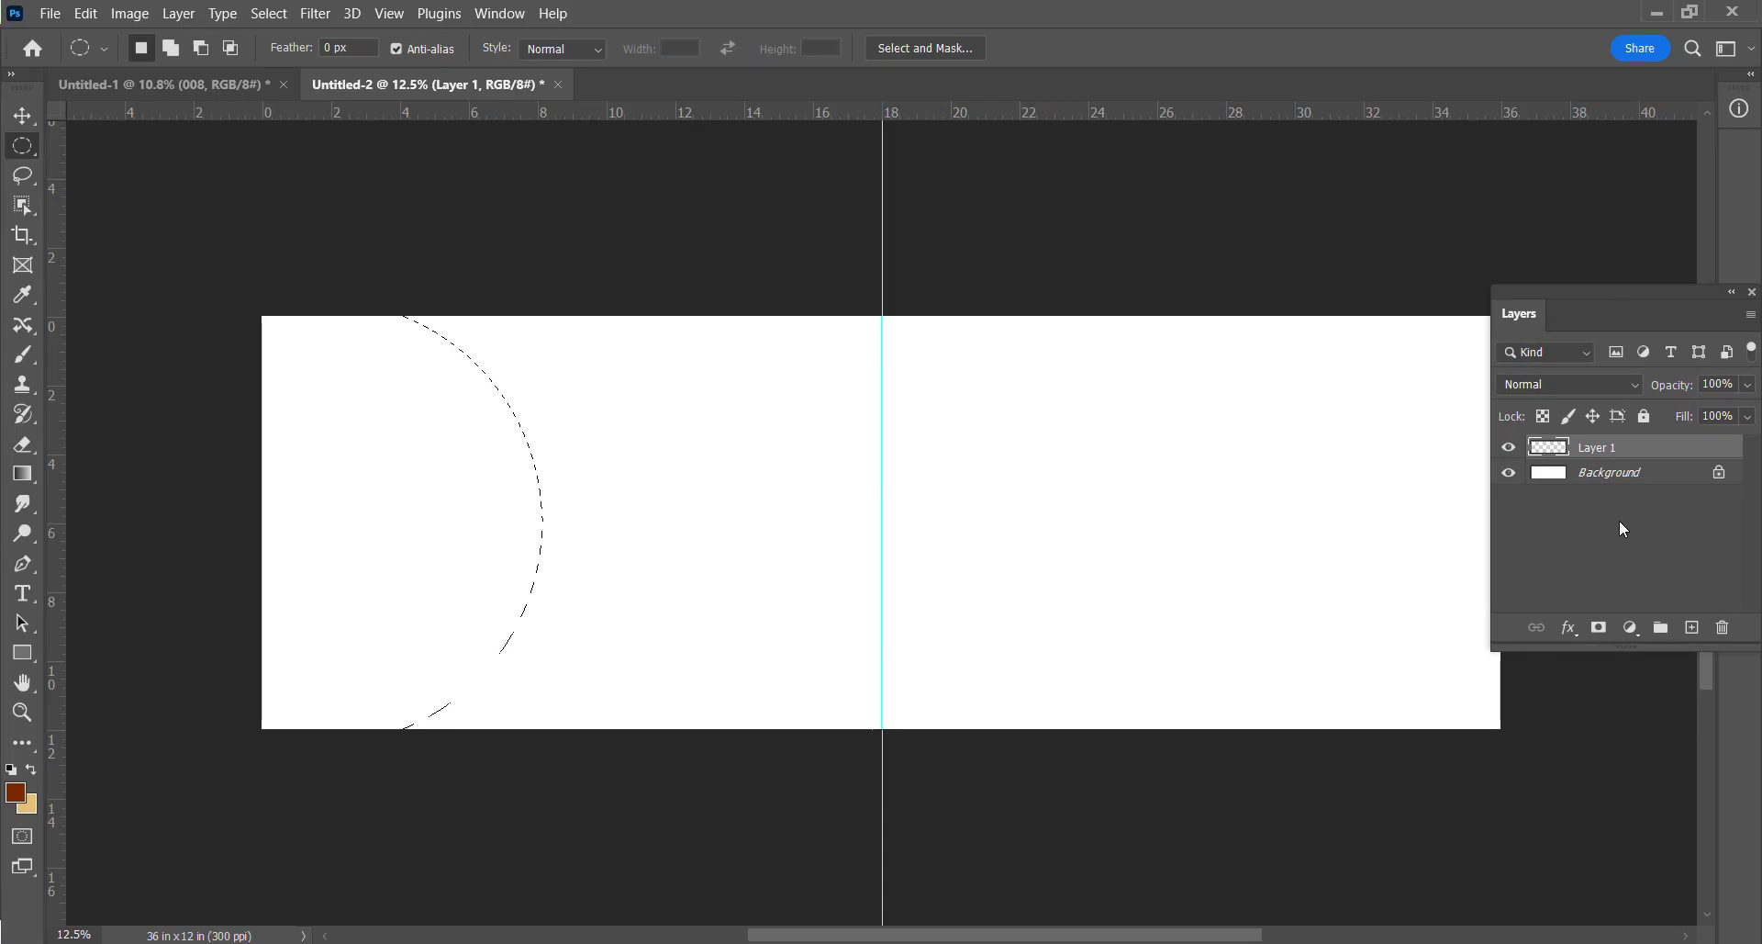
pyautogui.press('Delete')
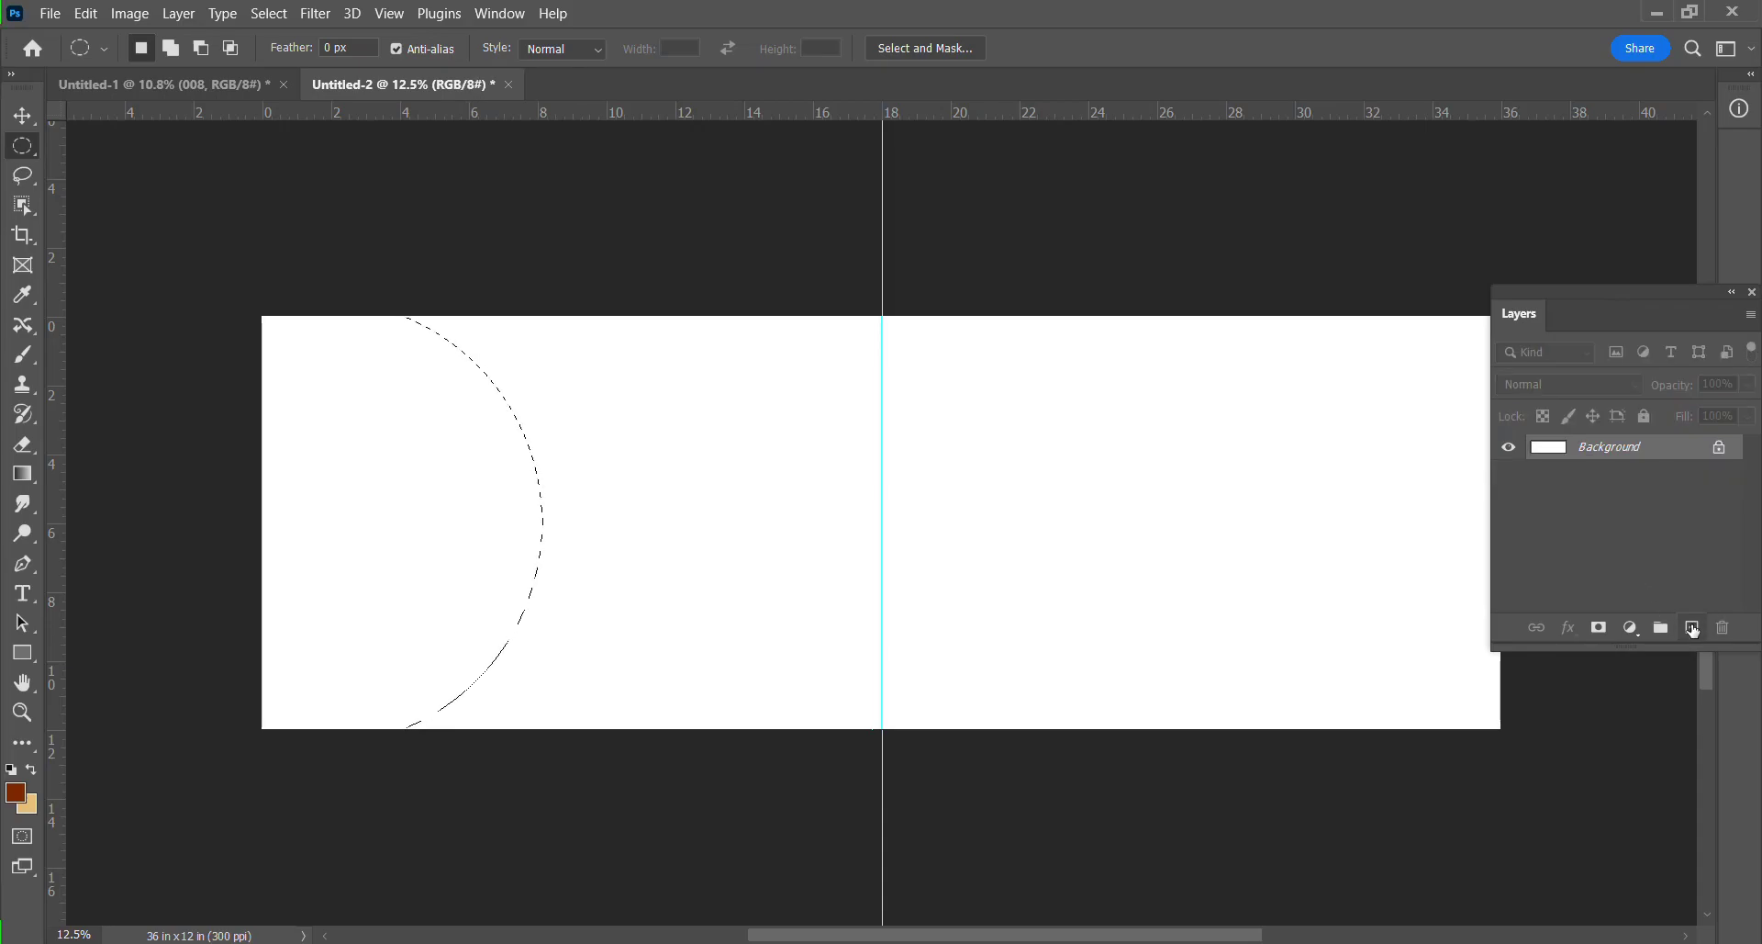
pyautogui.click(1693, 628)
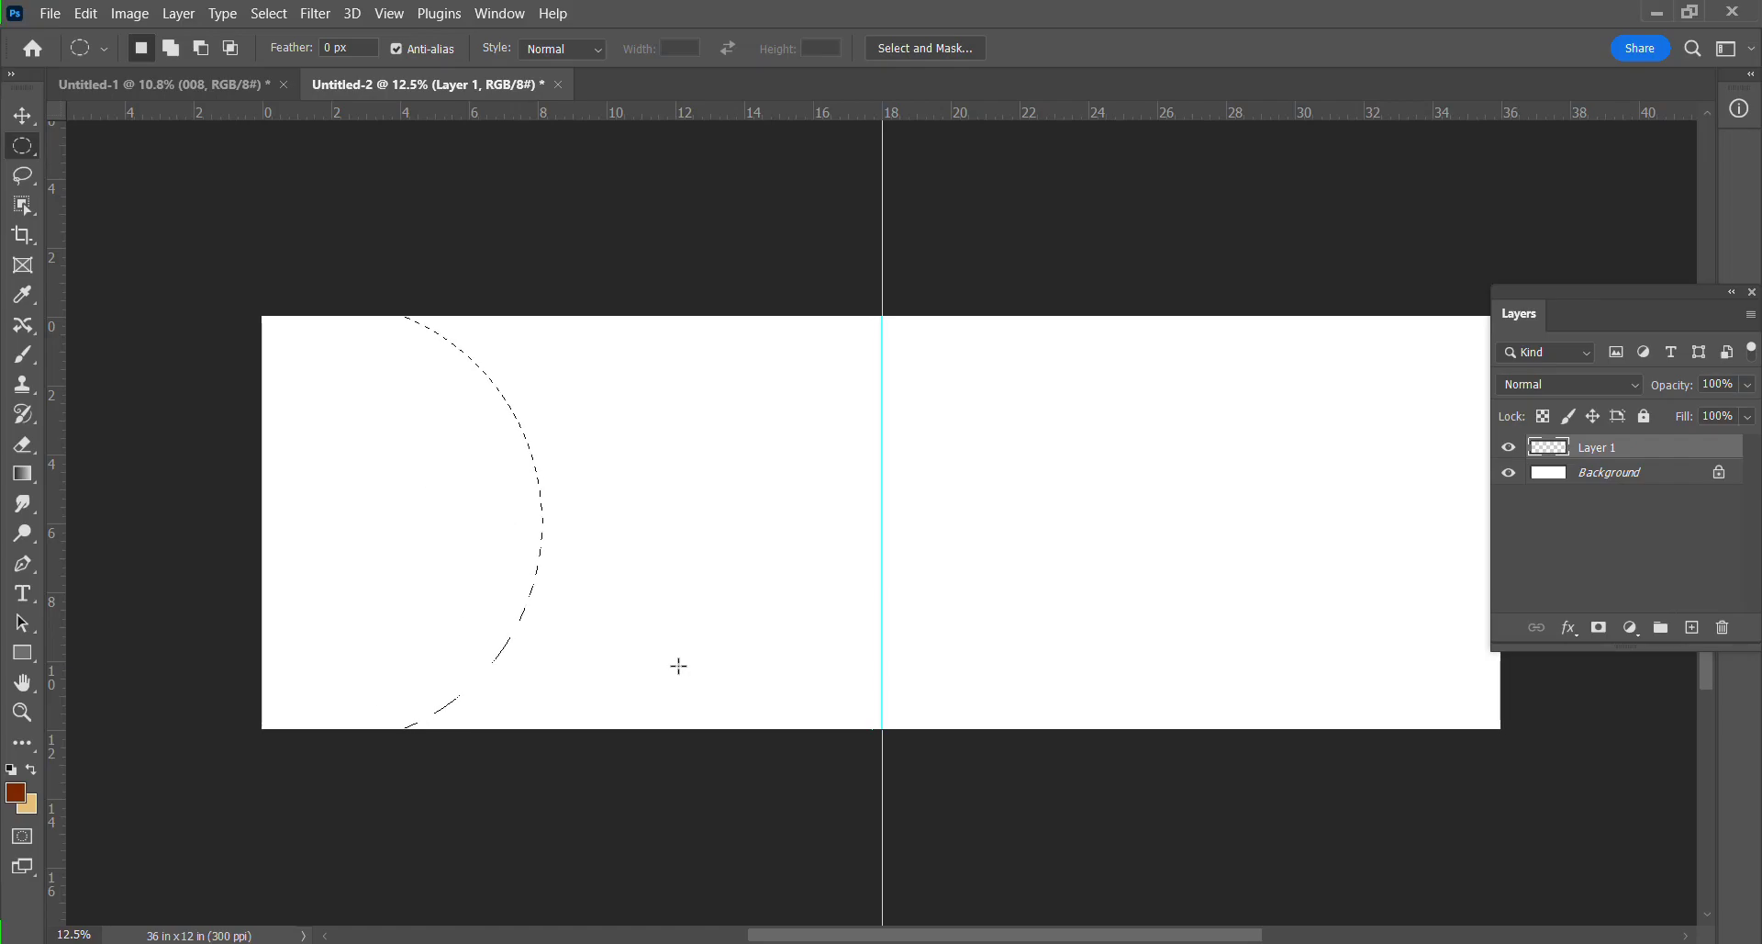
# Fill the elliptical selection with the dark brown foreground color, deselect, and move the shape up about 1.6 in.
pyautogui.press('alt')
pyautogui.hotkey('alt', 'BackSpace')
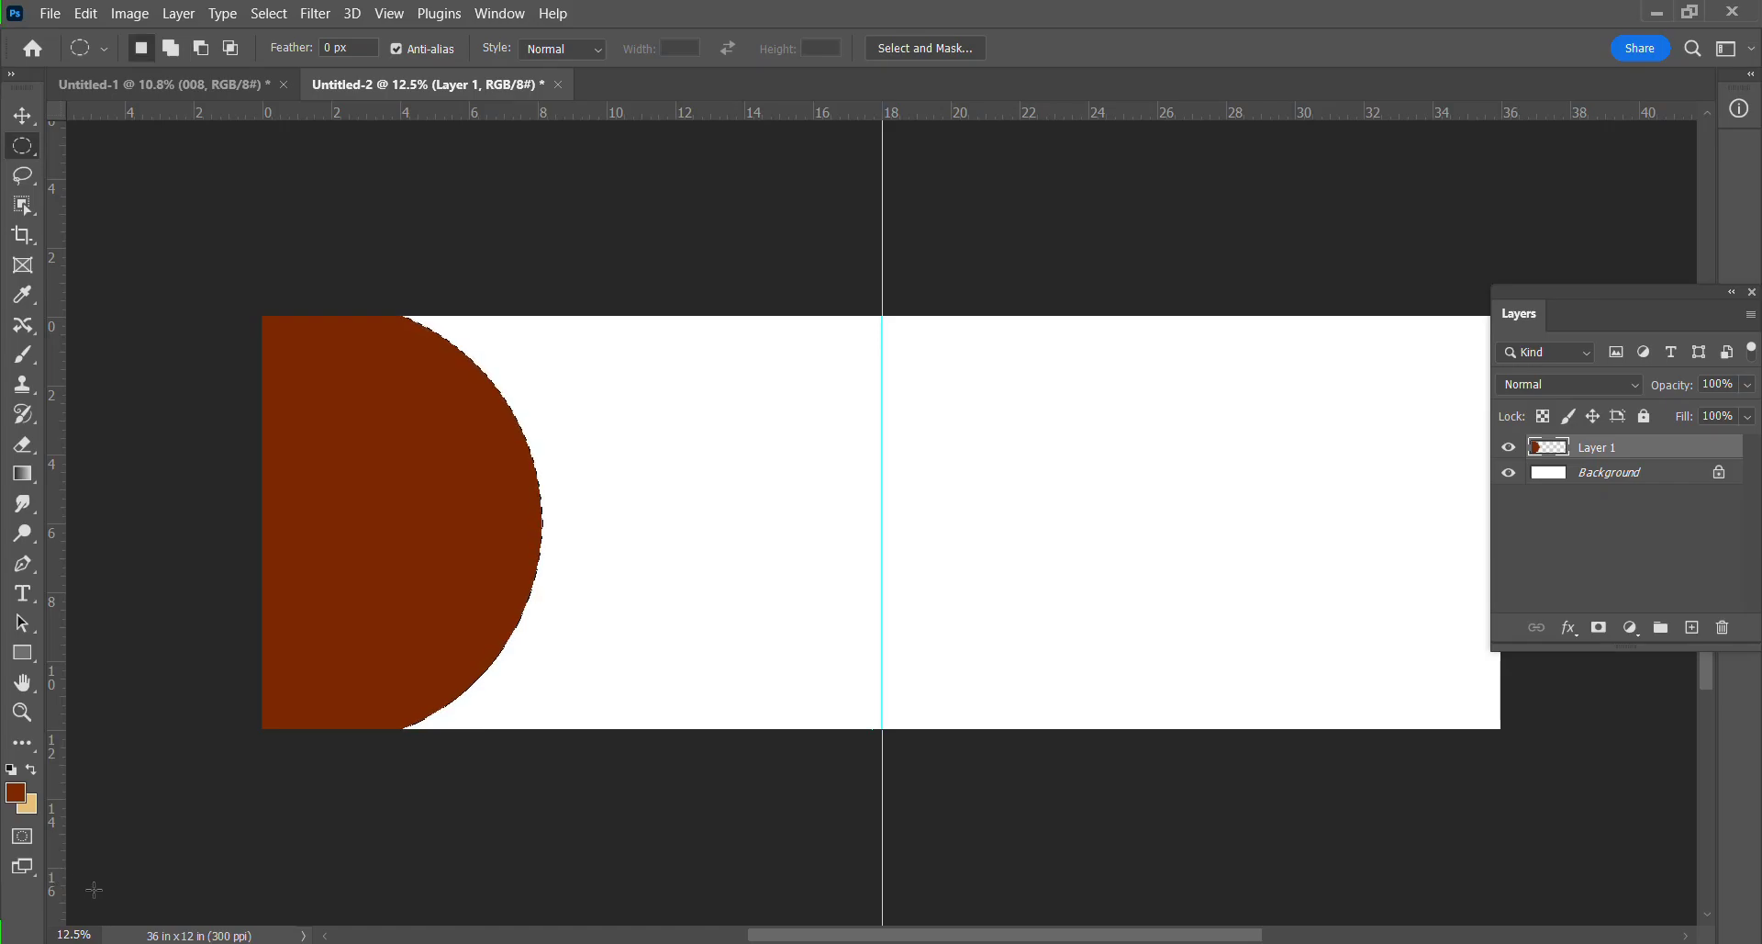
pyautogui.hotkey('ctrl', 'd')
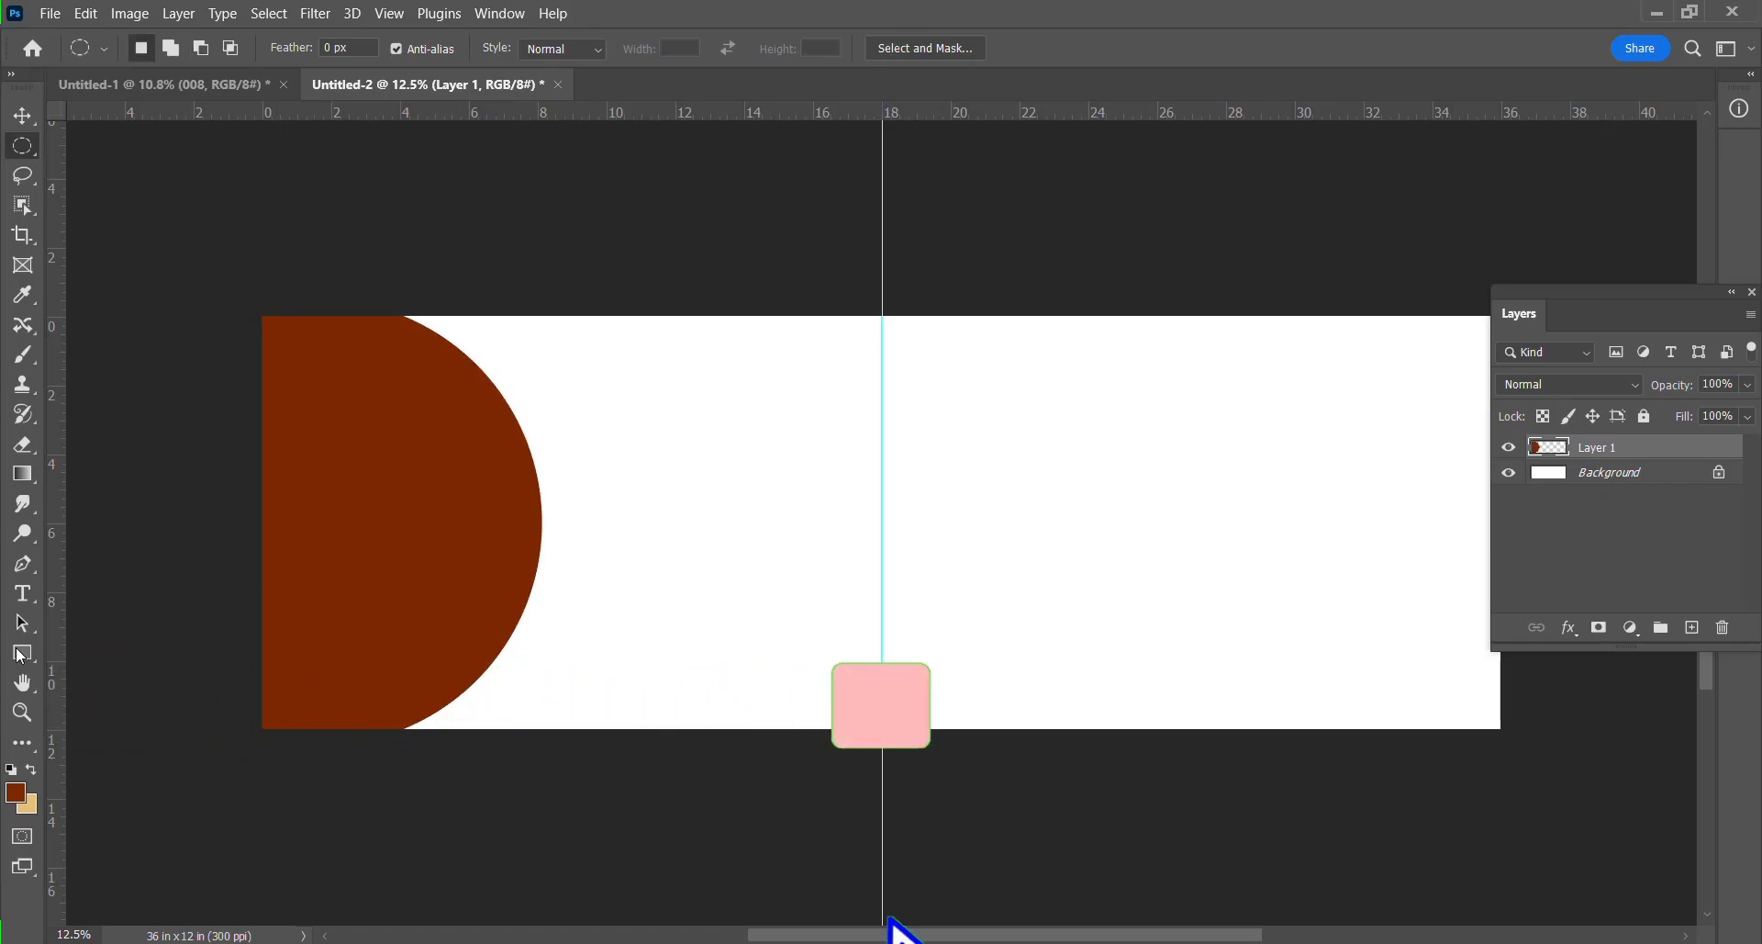
pyautogui.press('v')
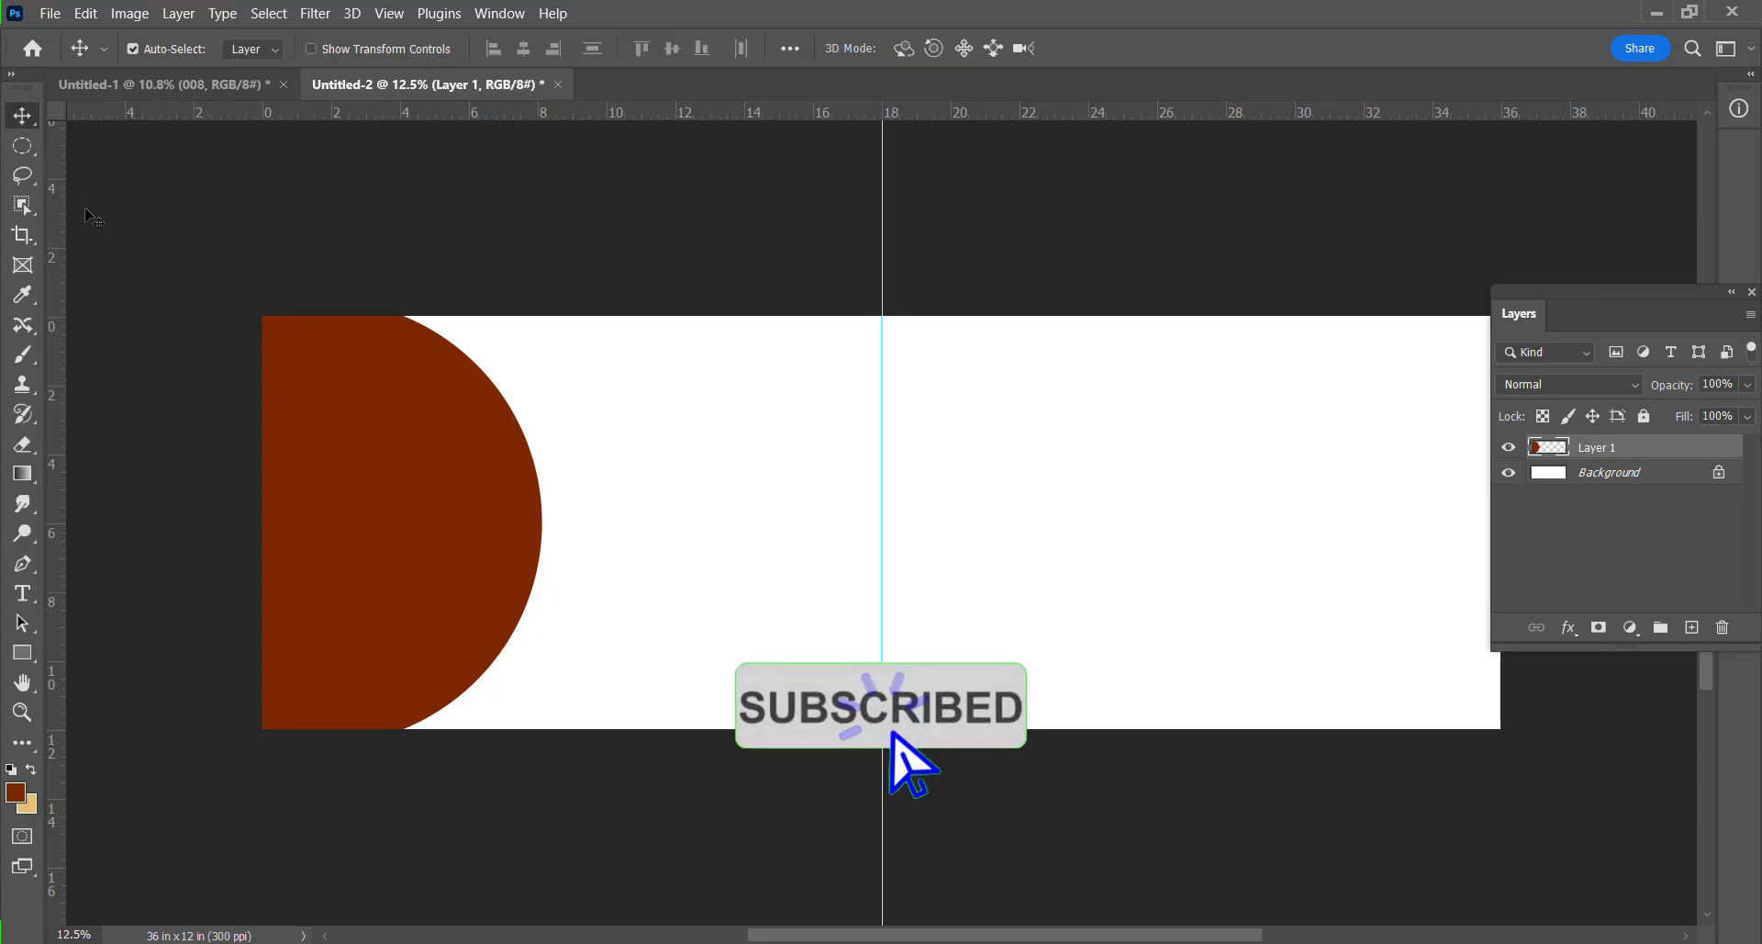
pyautogui.moveTo(345, 513); pyautogui.dragTo(336, 463)
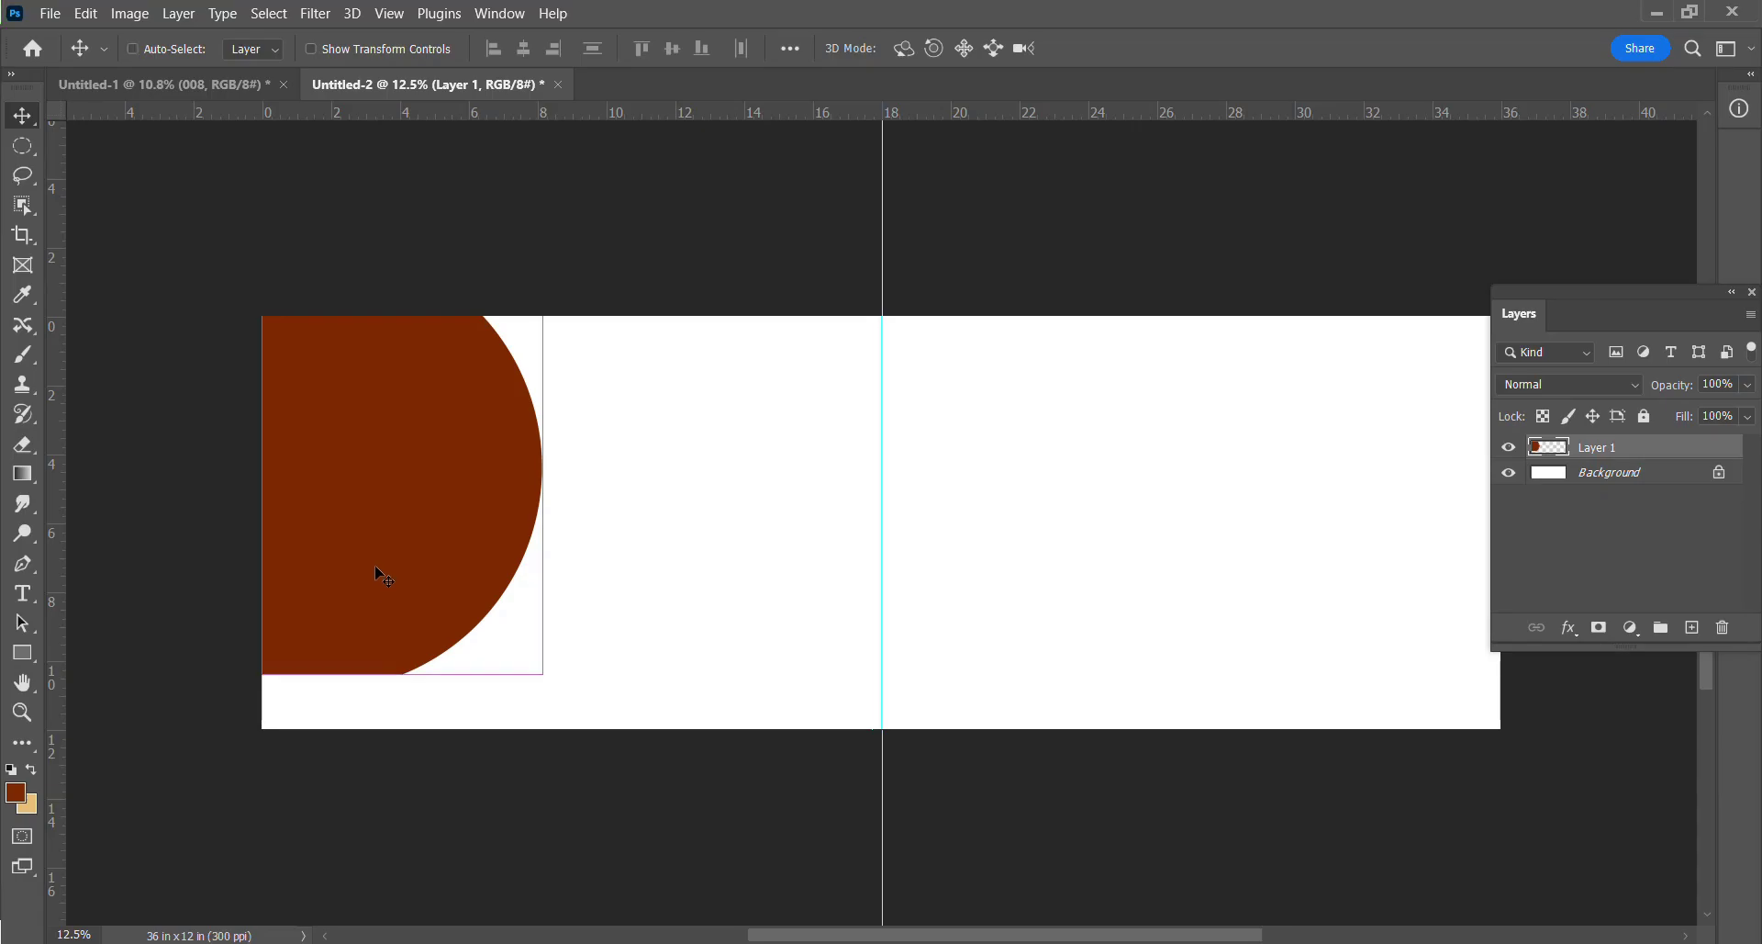
# Duplicate the brown shape's layer and scale the lower one to about 104.58% around its center.
pyautogui.hotkey('ctrl', 'j')
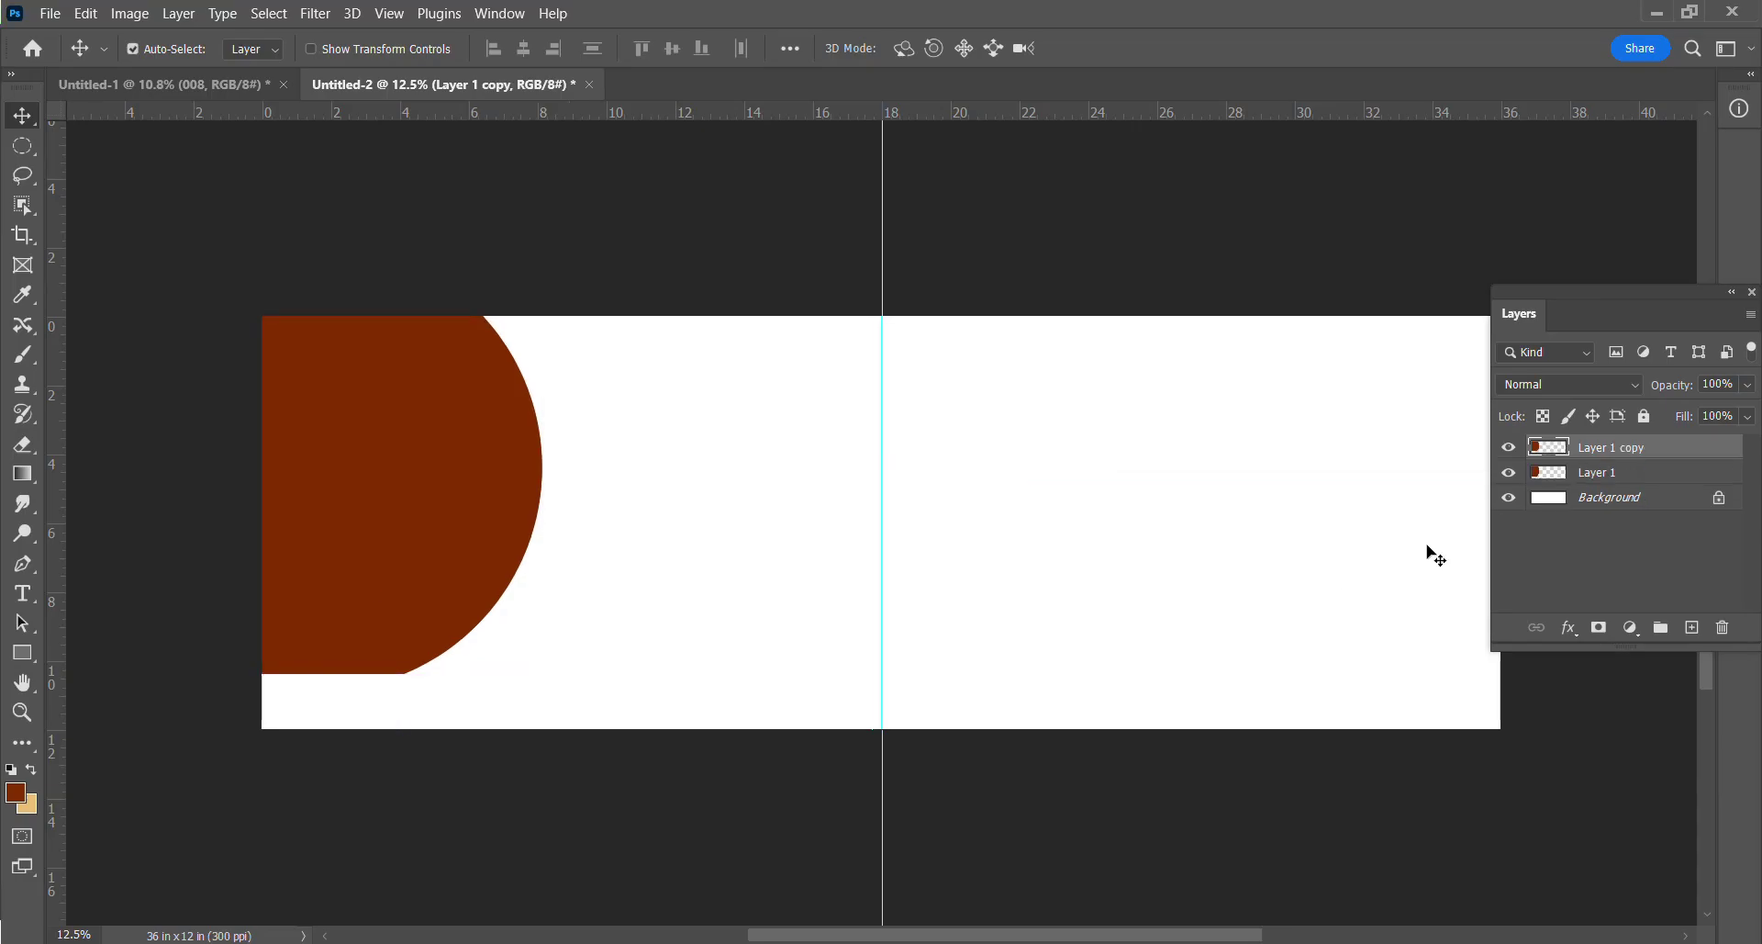
pyautogui.click(1581, 474)
pyautogui.hotkey('ctrl', 't')
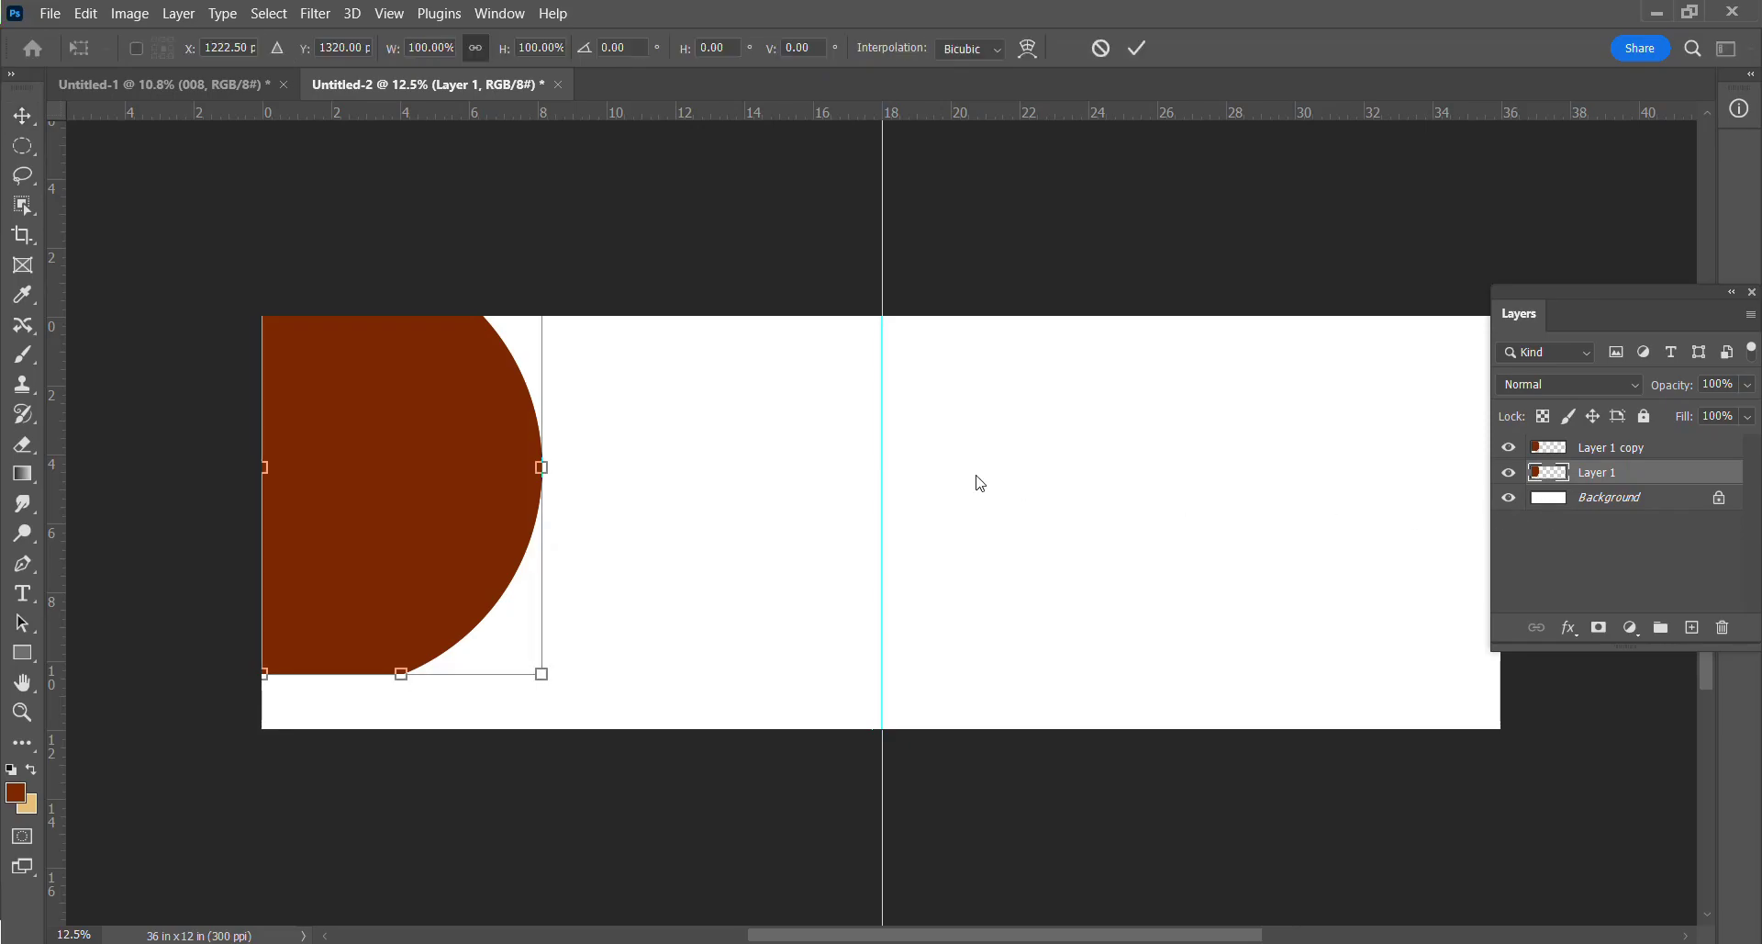
pyautogui.moveTo(542, 475); pyautogui.dragTo(556, 477)
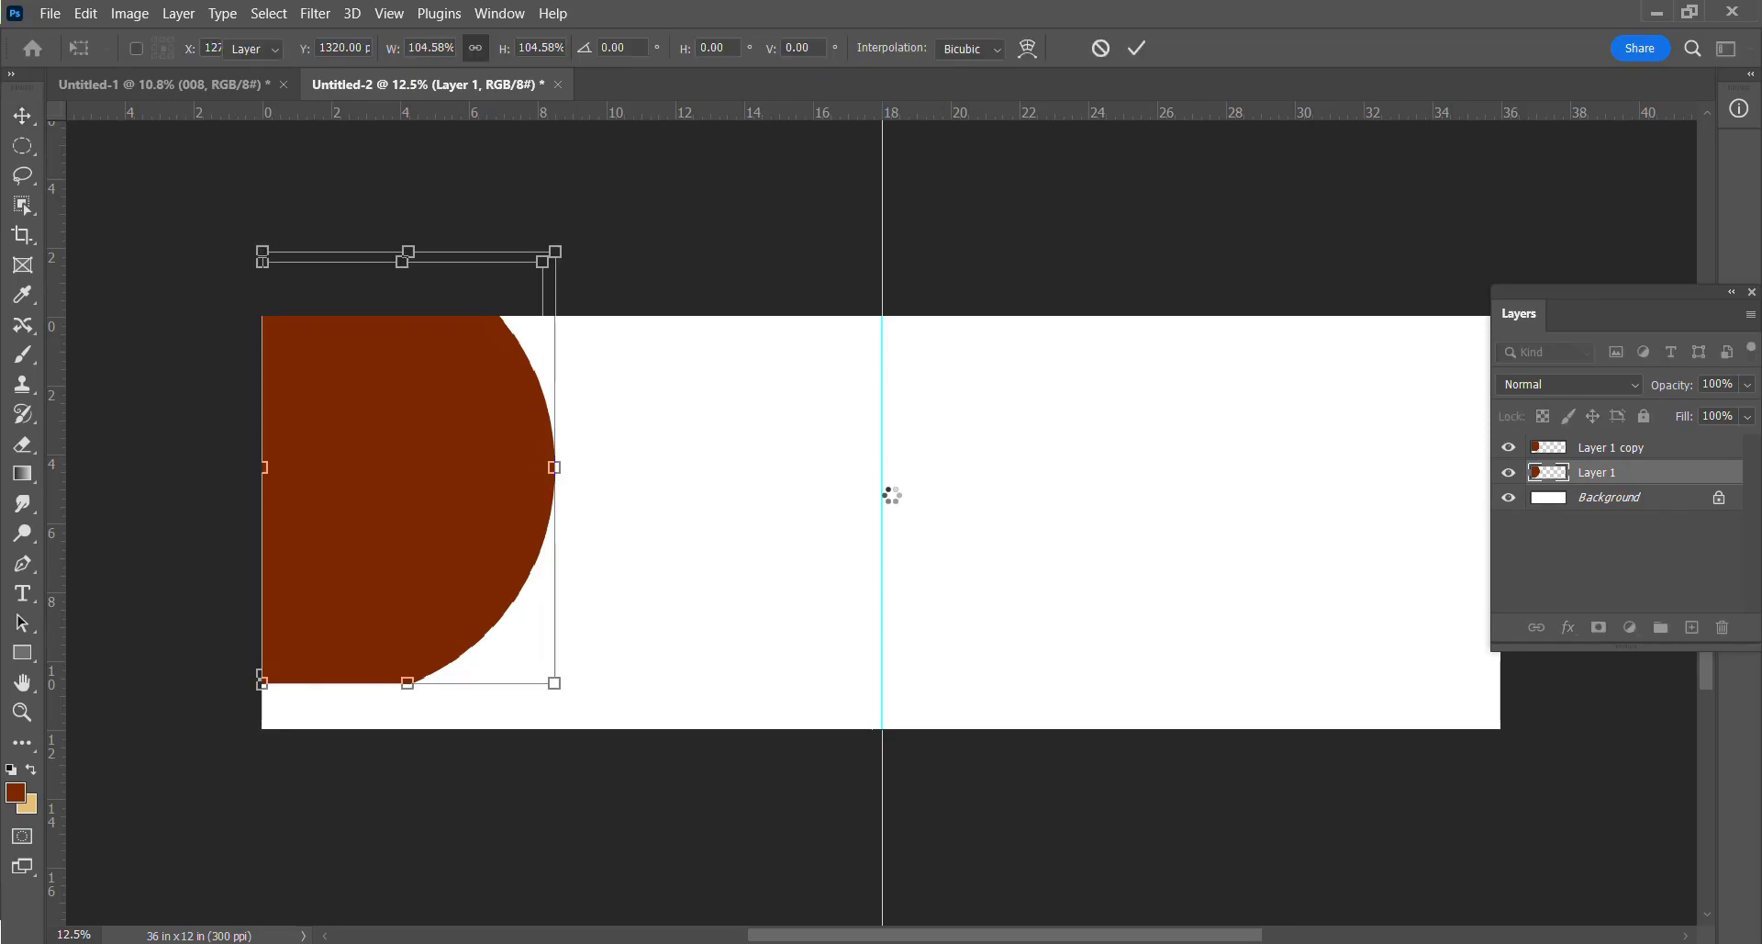
pyautogui.press('Return')
# Recolor the enlarged lower shape with the tan swatch so it forms a border, and deselect.
pyautogui.keyDown('ctrl'); pyautogui.click(1537, 479); pyautogui.keyUp('ctrl')
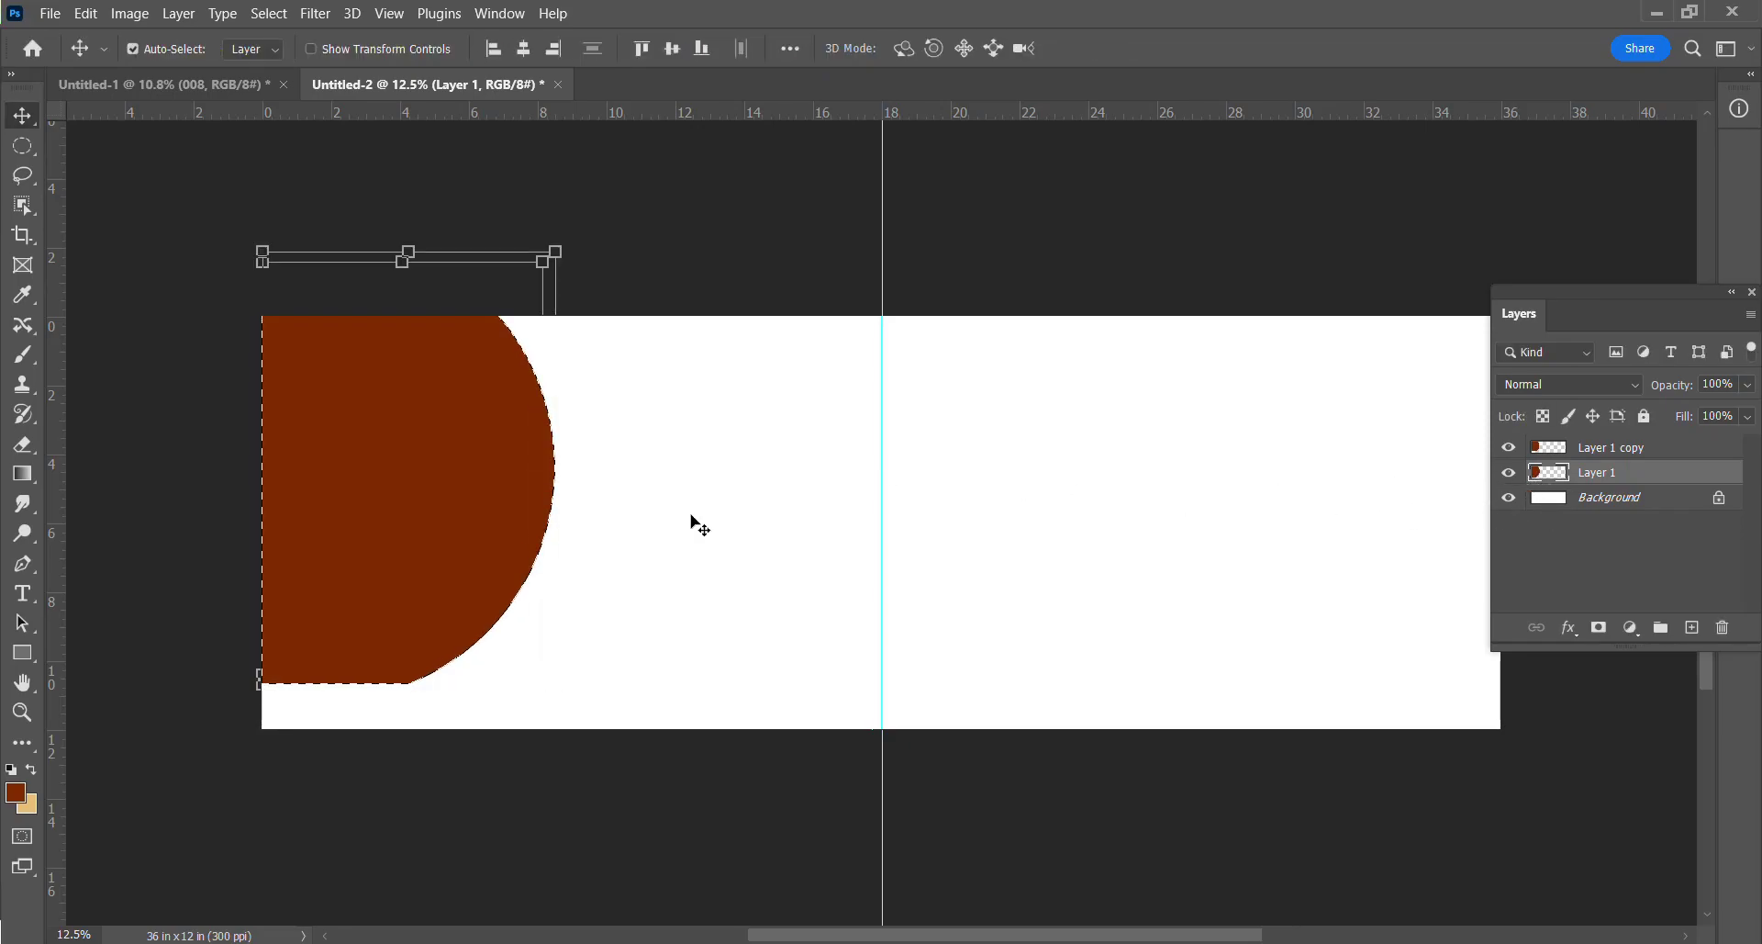
pyautogui.click(33, 773)
pyautogui.hotkey('alt', 'BackSpace')
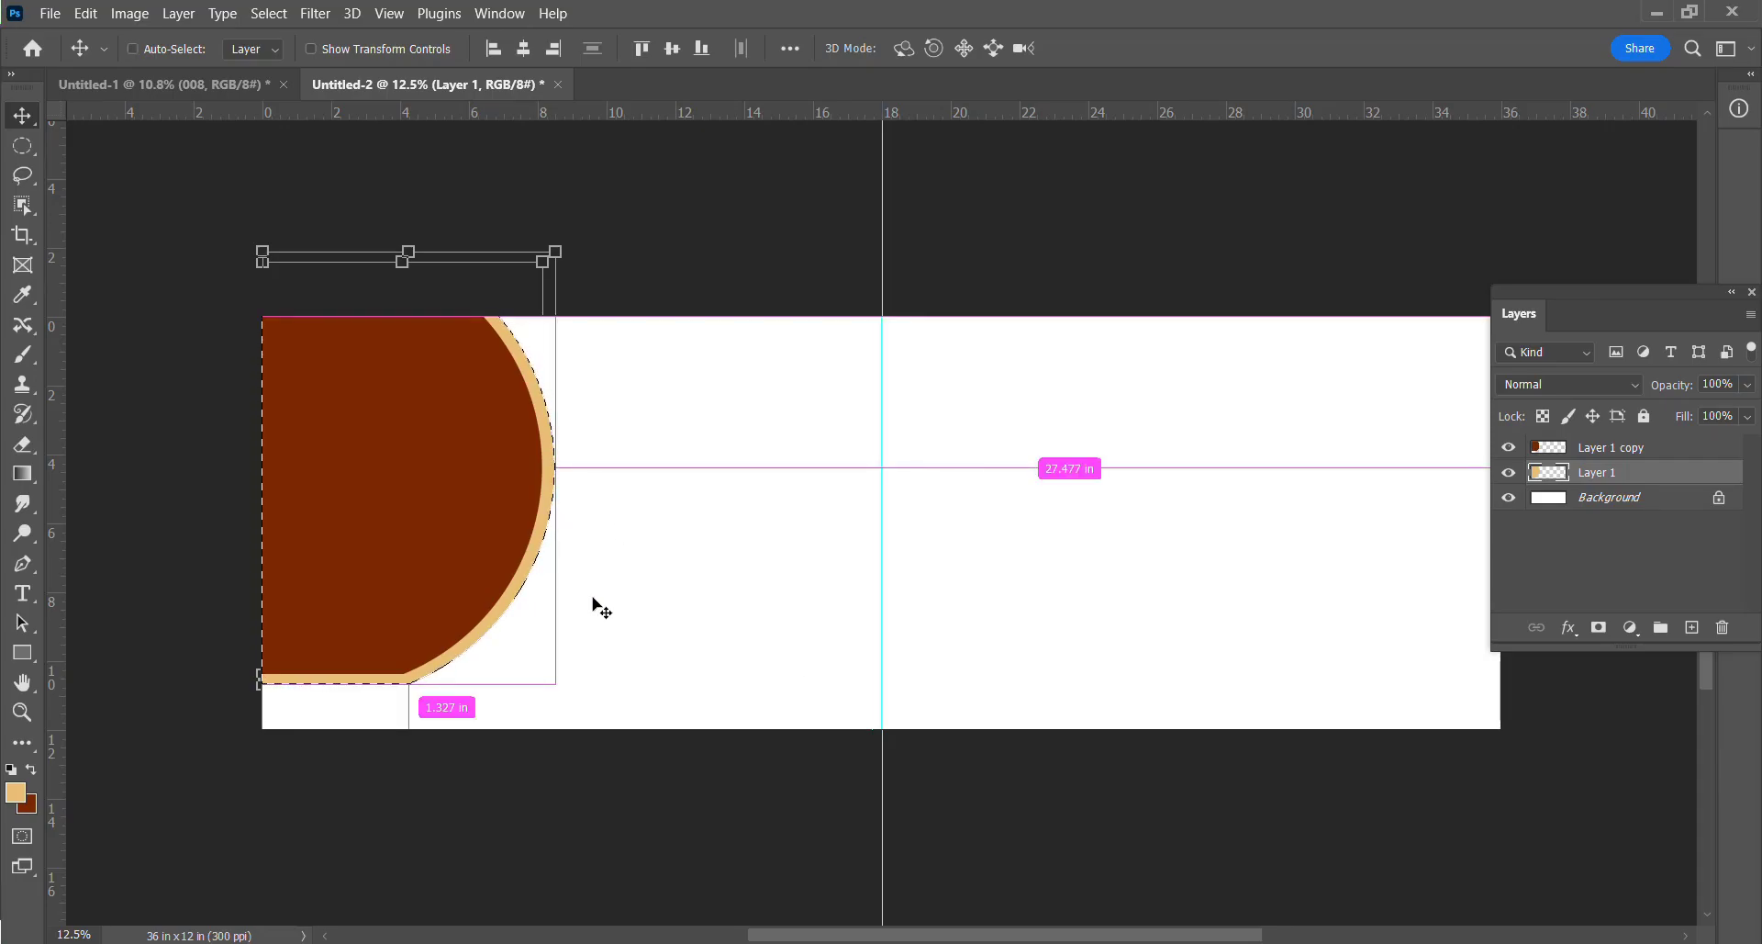
pyautogui.hotkey('ctrl', 'd')
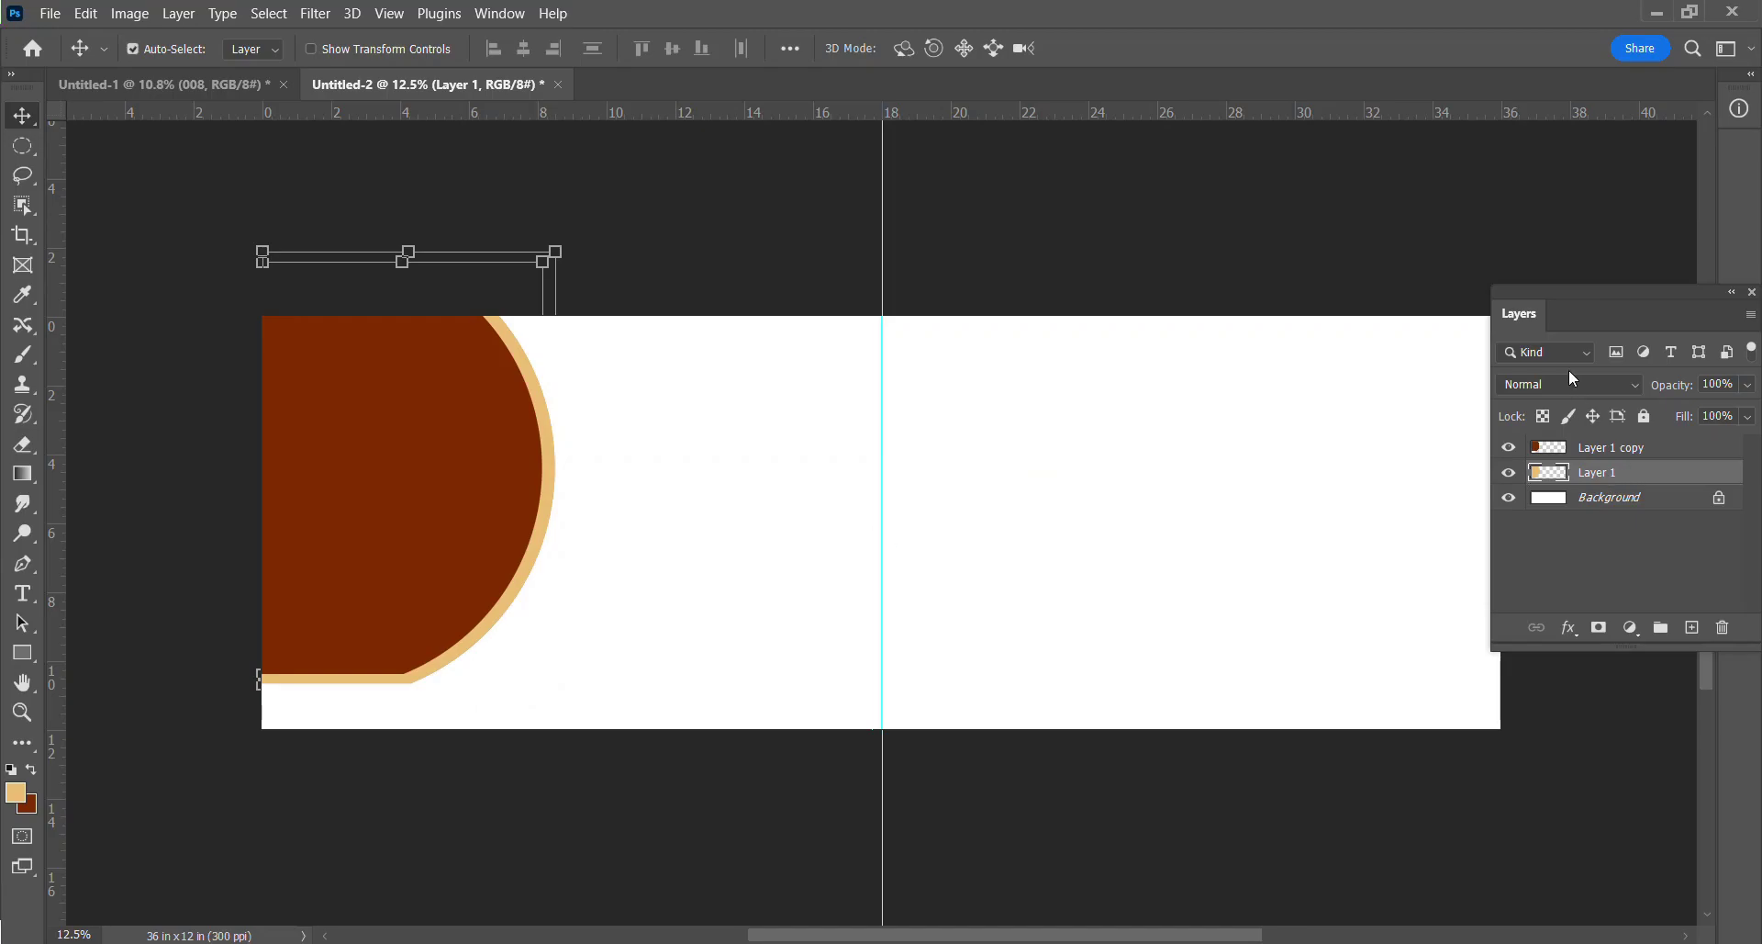
# Try the Overlay blend mode on the tan shape's layer and set it back to Normal.
pyautogui.click(1565, 382)
pyautogui.click(1529, 640)
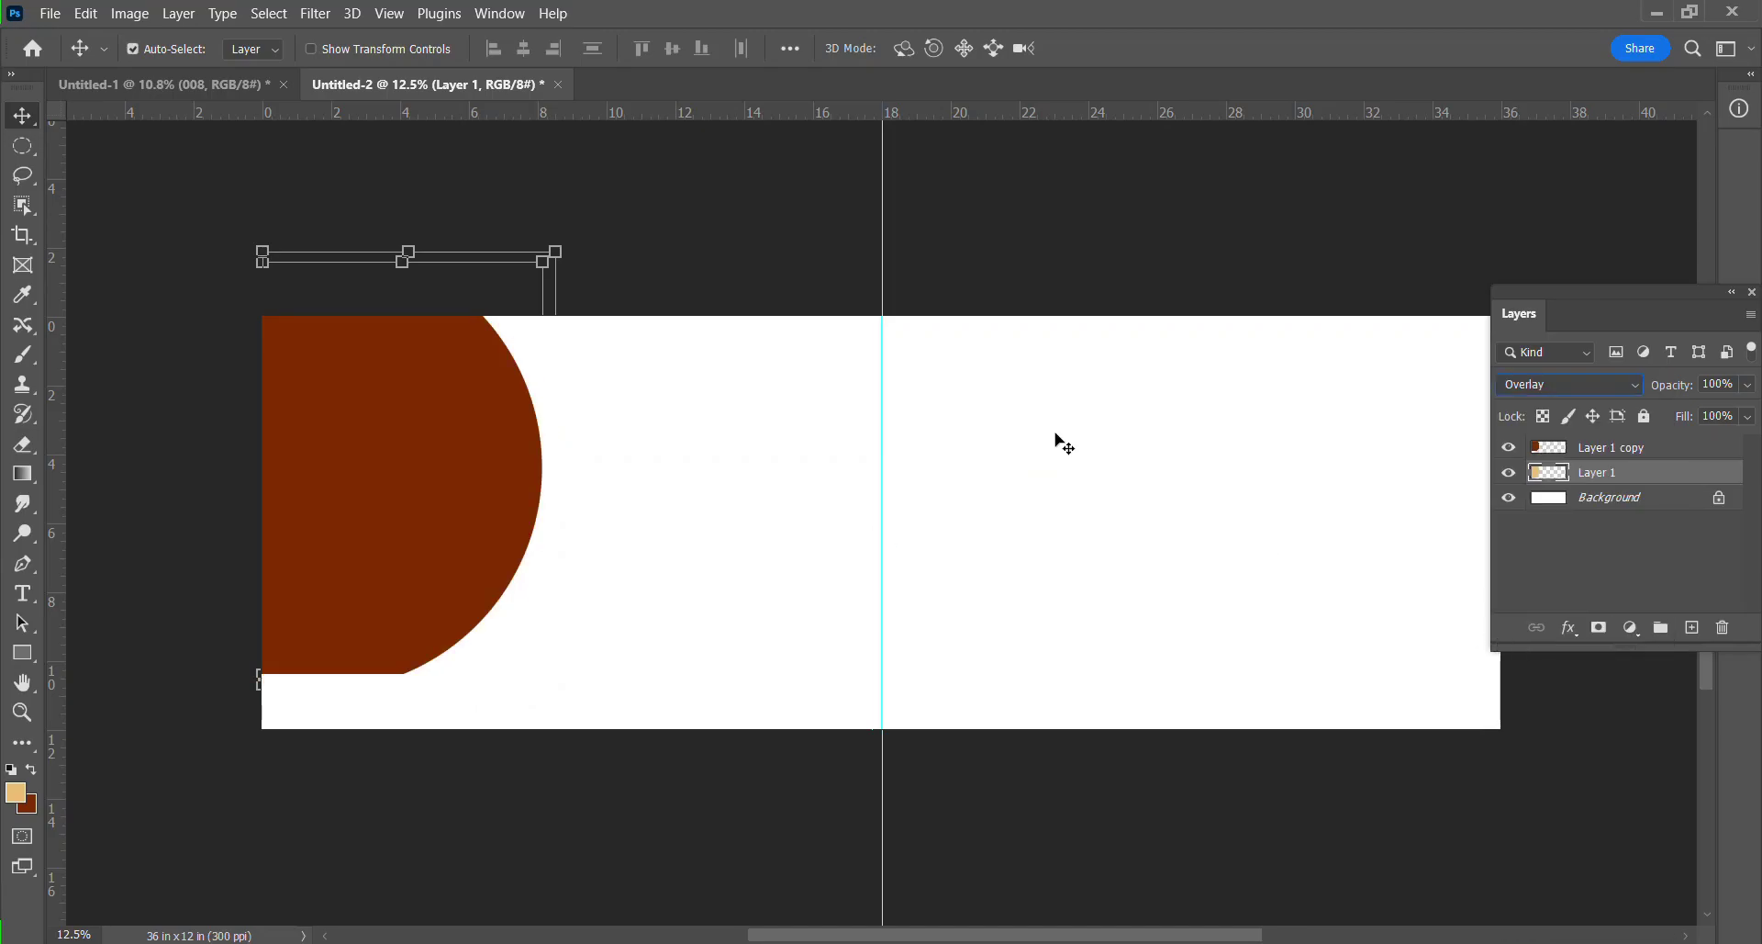
pyautogui.click(1556, 382)
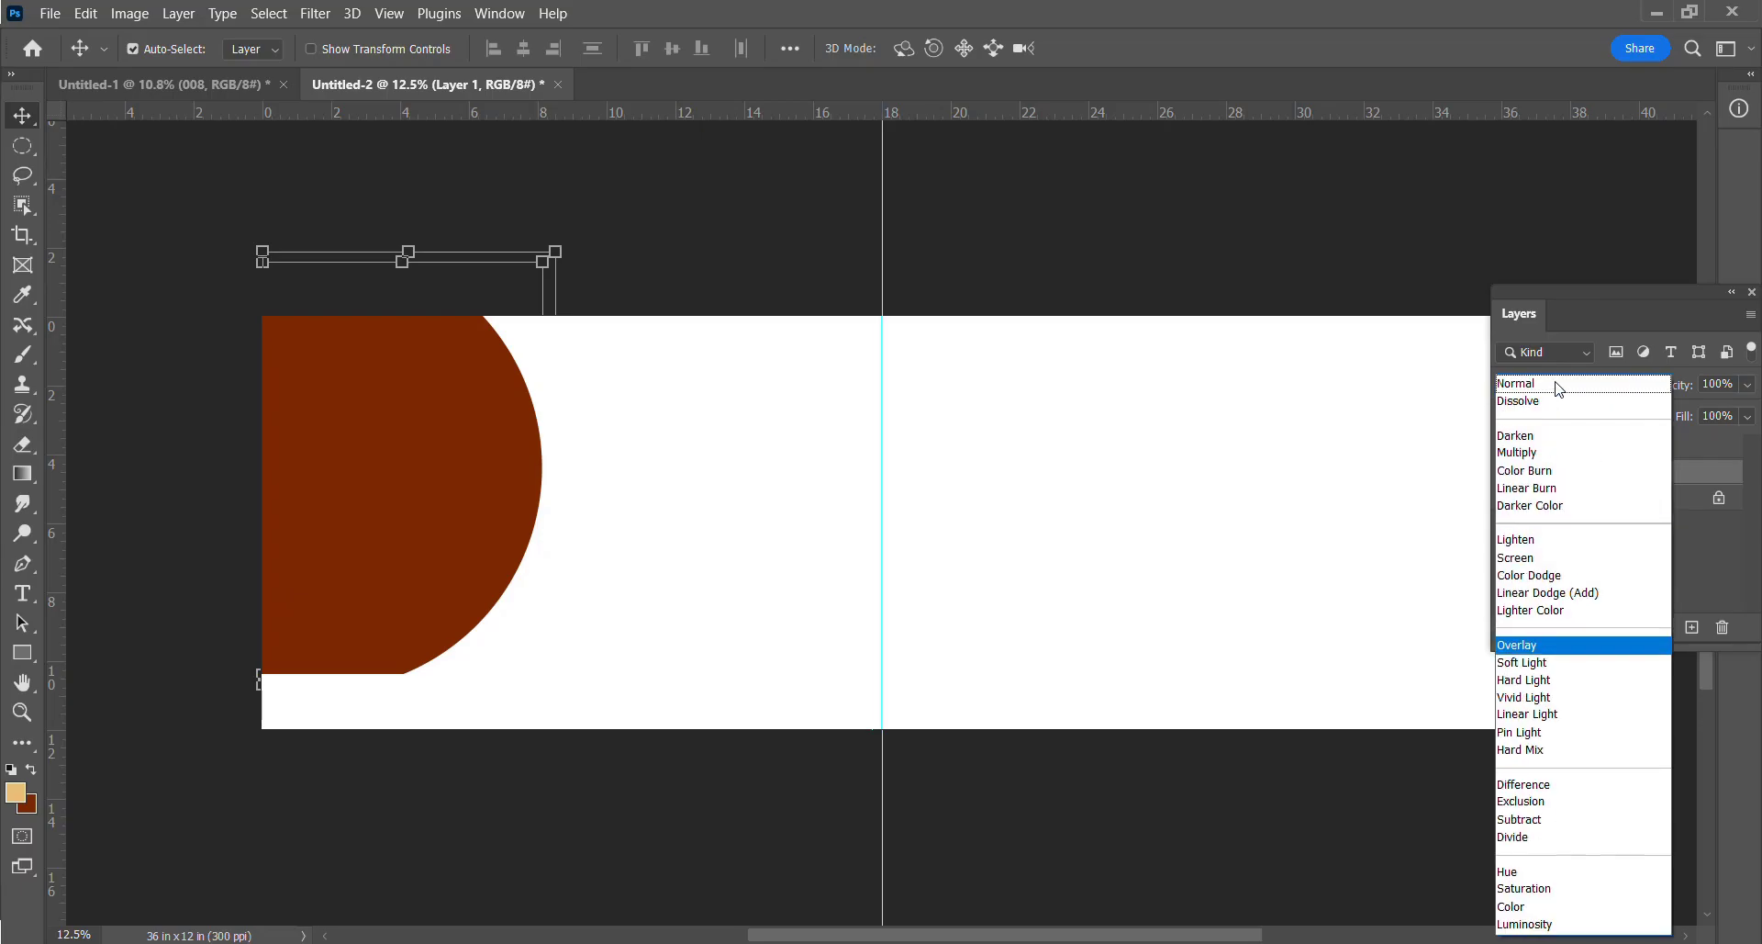
pyautogui.click(1555, 384)
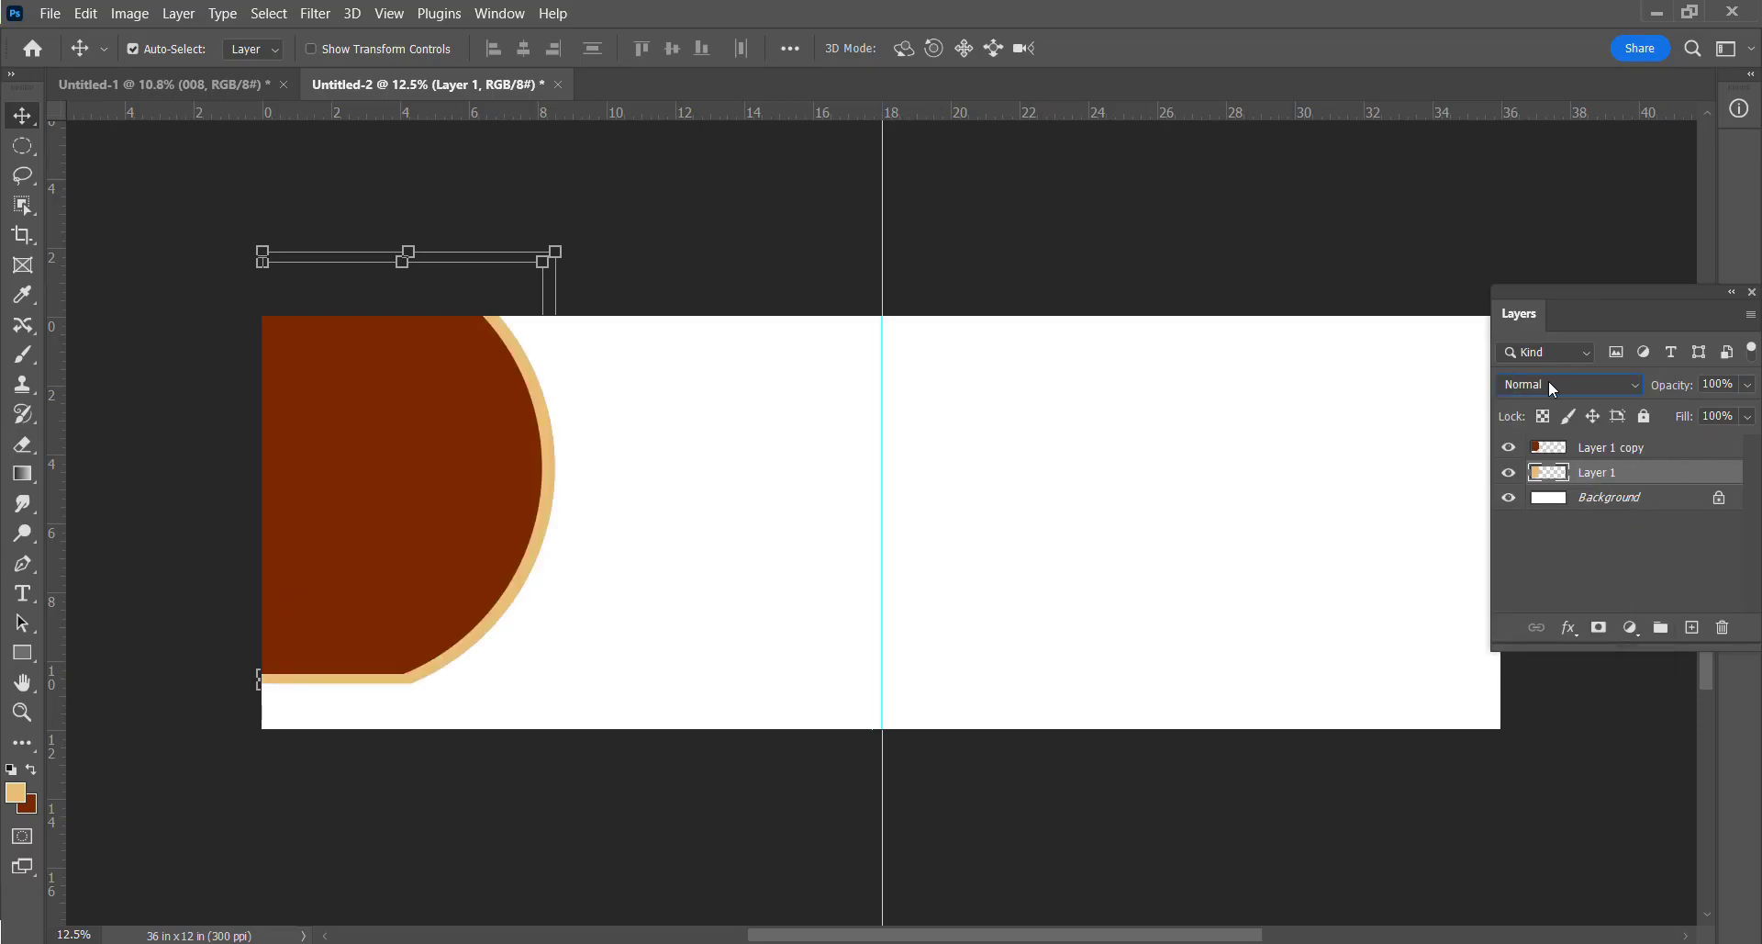
# Create a dark brown rectangle about 6 x 4.4 in on a new layer, between the curved shape and the guide.
pyautogui.click(646, 359)
pyautogui.scroll(1, 645, 359)
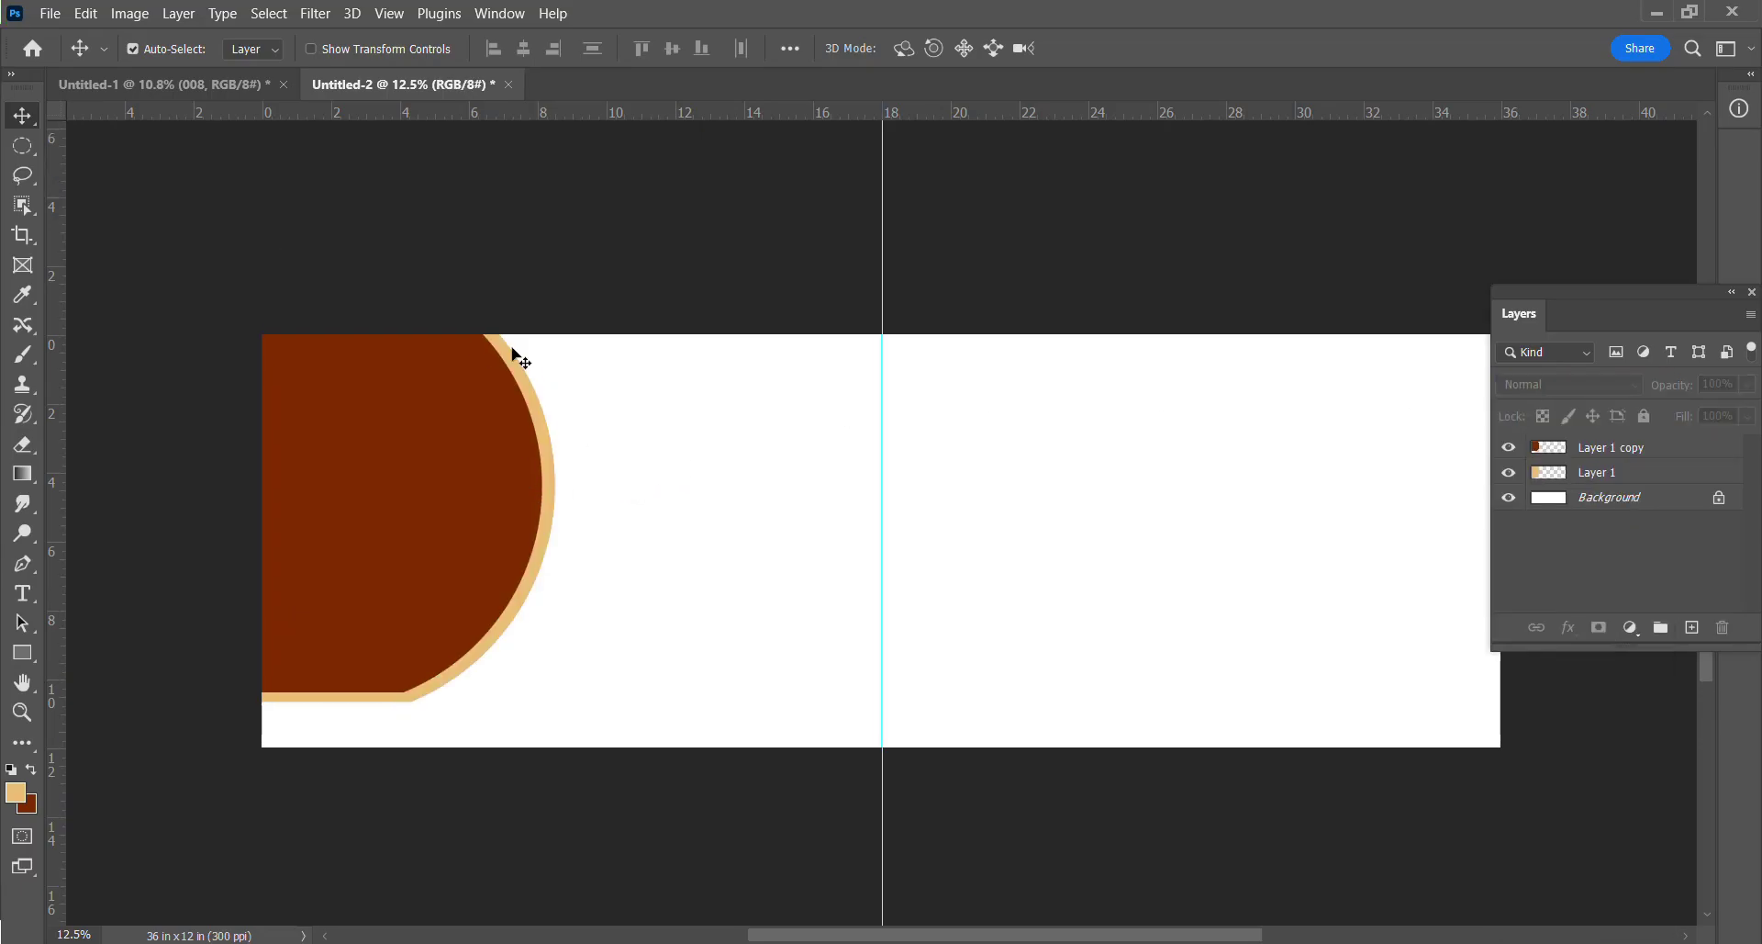
pyautogui.click(22, 146)
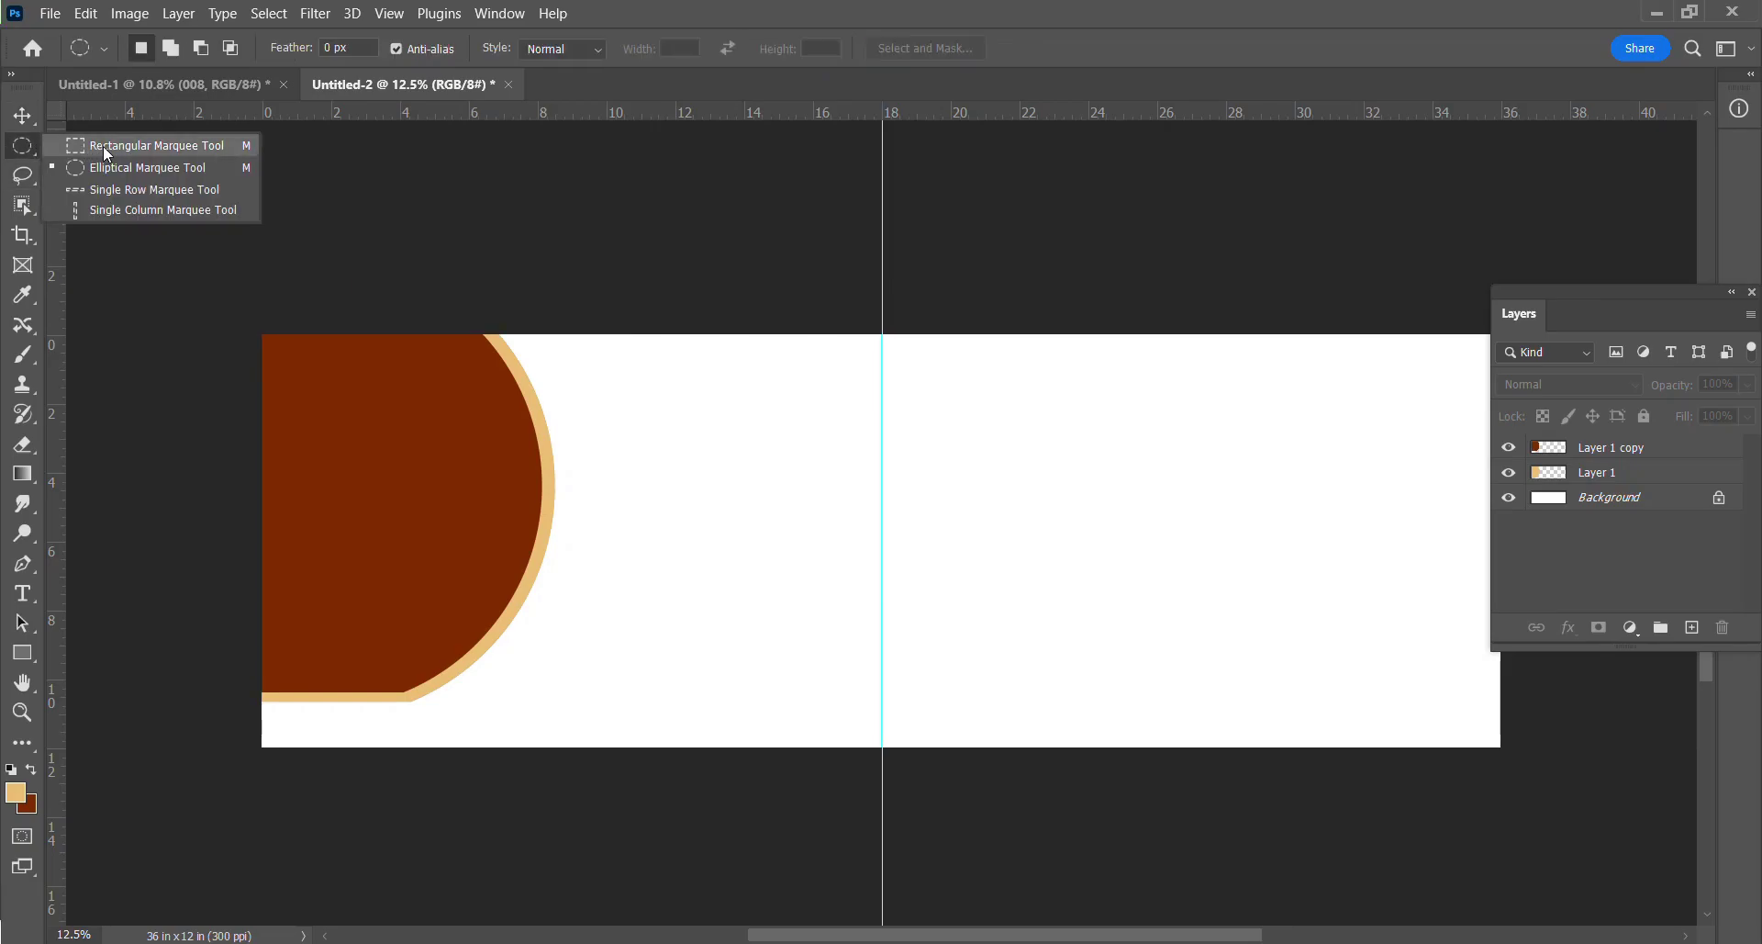
pyautogui.click(135, 145)
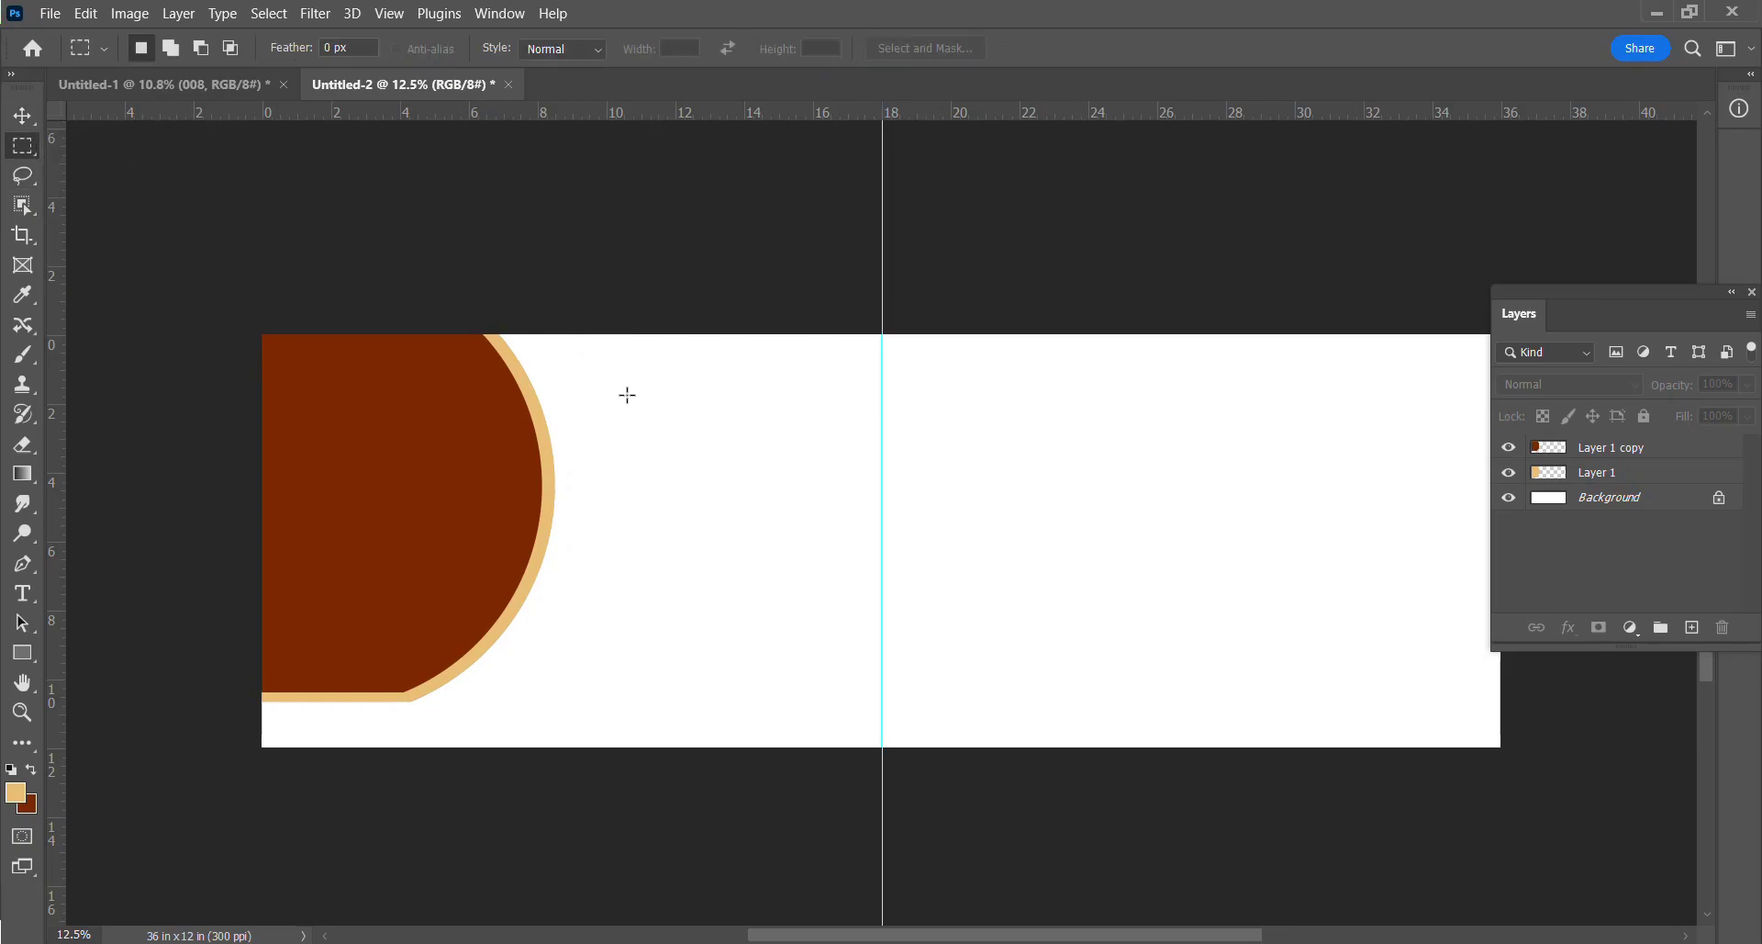
pyautogui.moveTo(610, 384); pyautogui.dragTo(819, 534)
pyautogui.click(1693, 627)
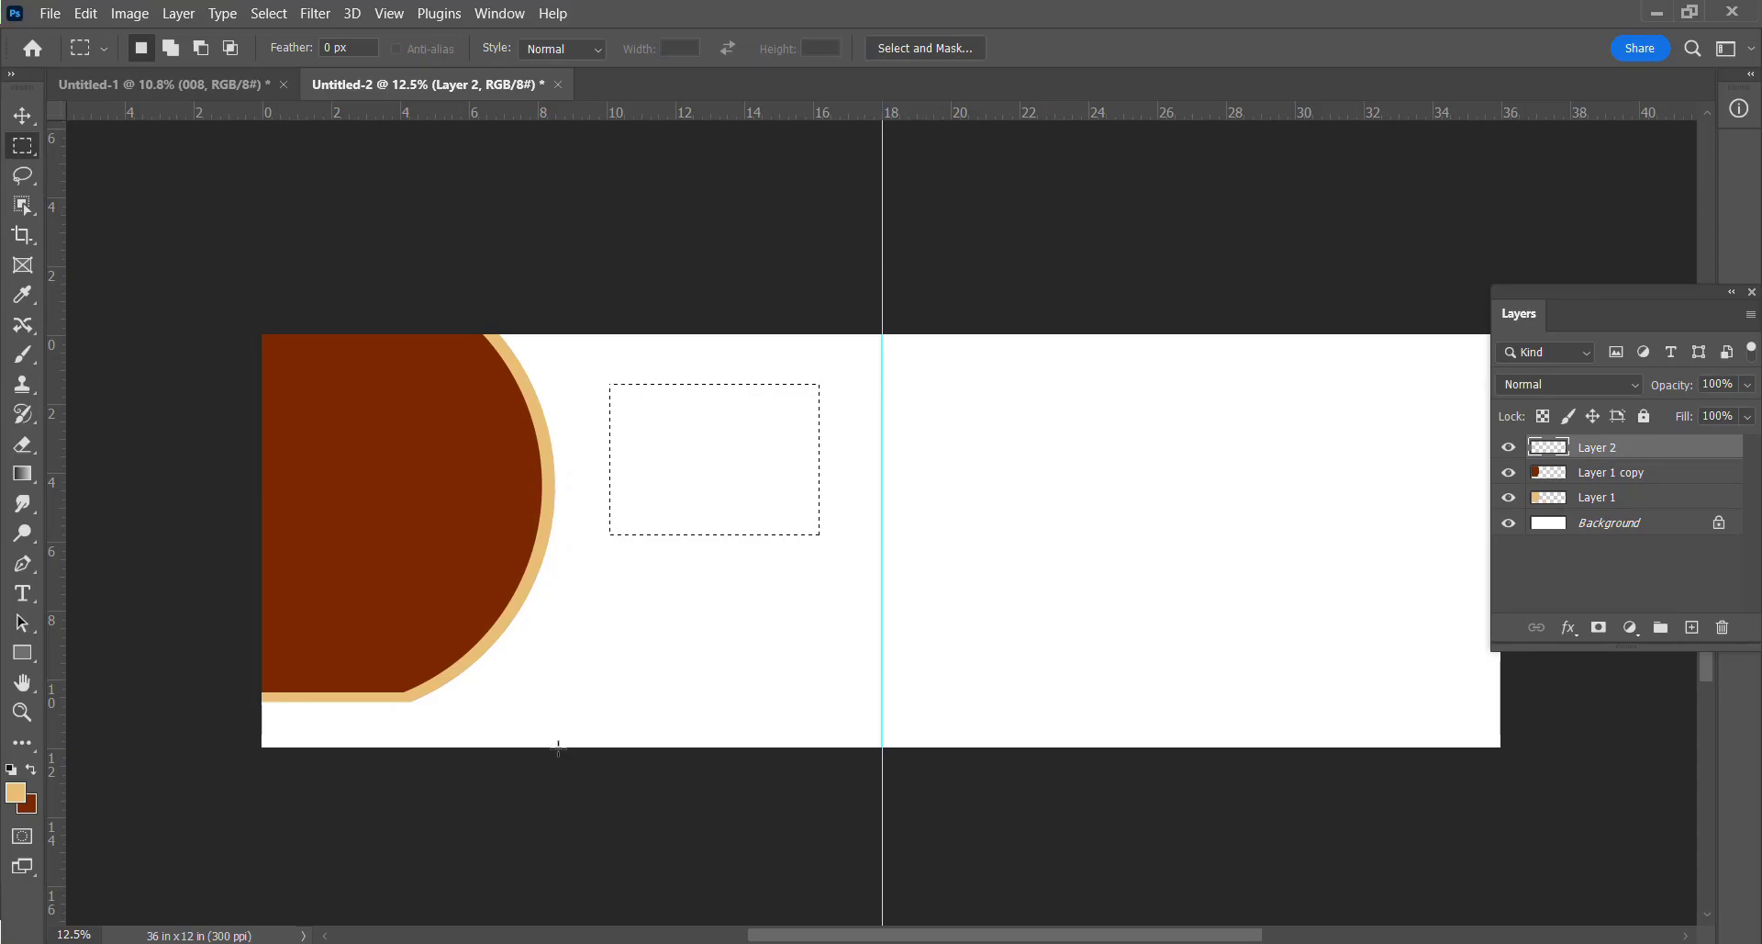
pyautogui.hotkey('ctrl', 'BackSpace')
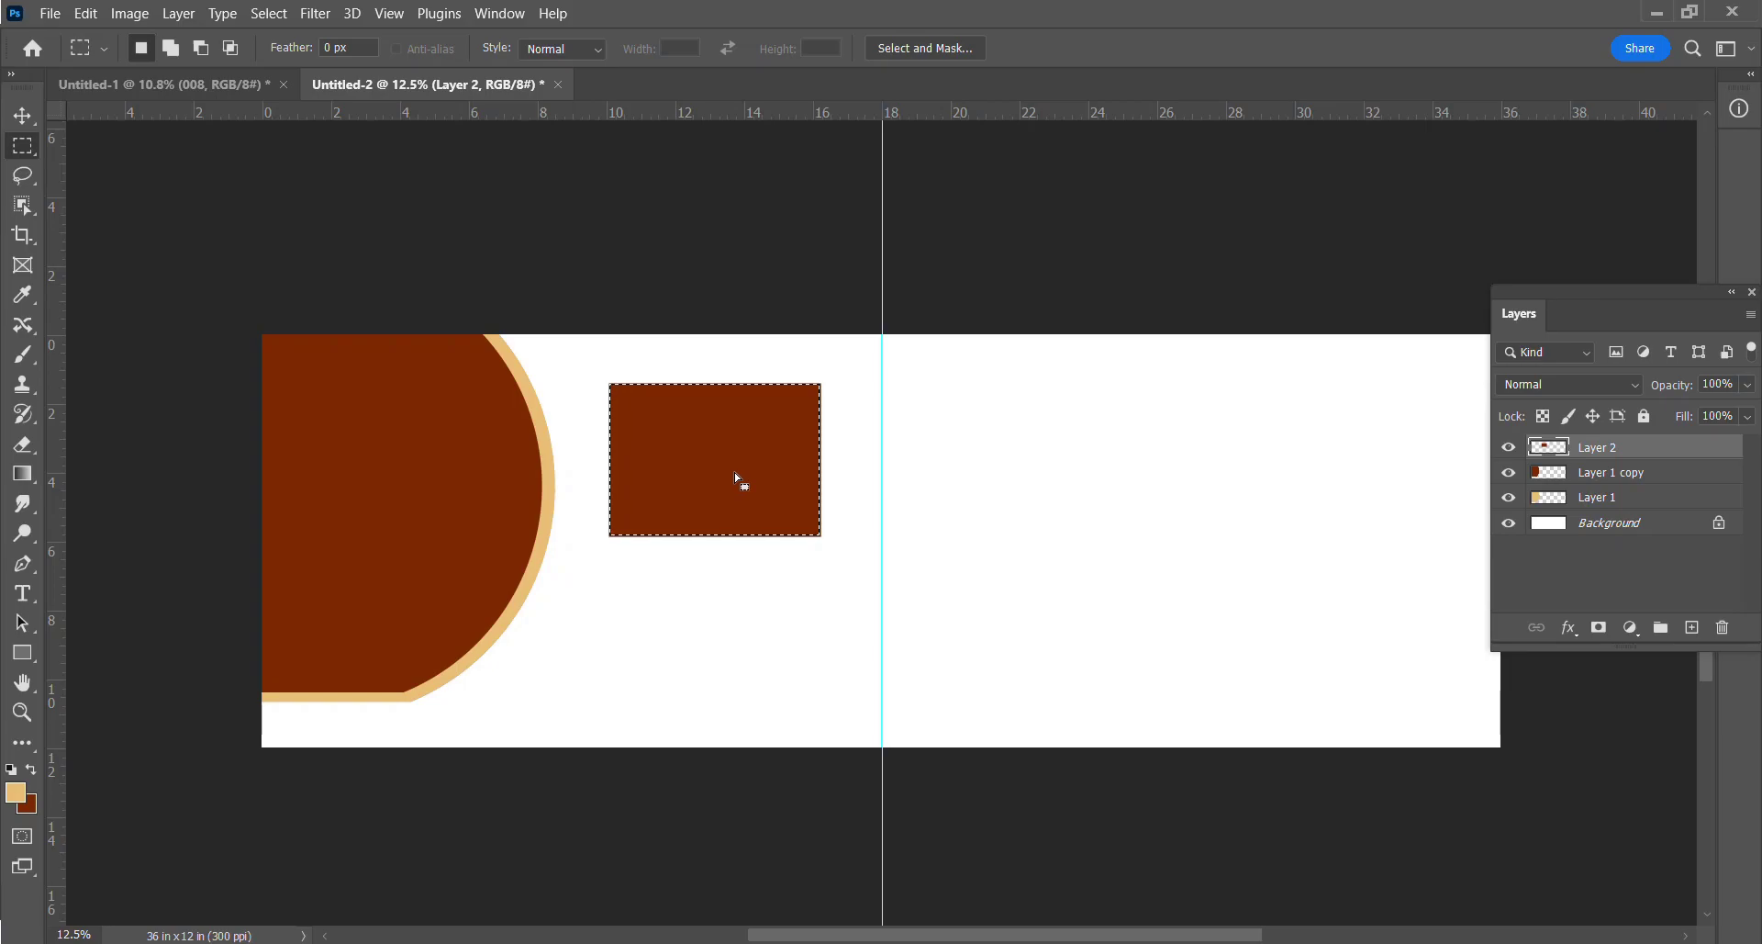
pyautogui.hotkey('ctrl', 'd')
# Move the rectangle up near the canvas's upper edge and stack two evenly spaced copies below it.
pyautogui.press('v')
pyautogui.moveTo(732, 473); pyautogui.dragTo(725, 453)
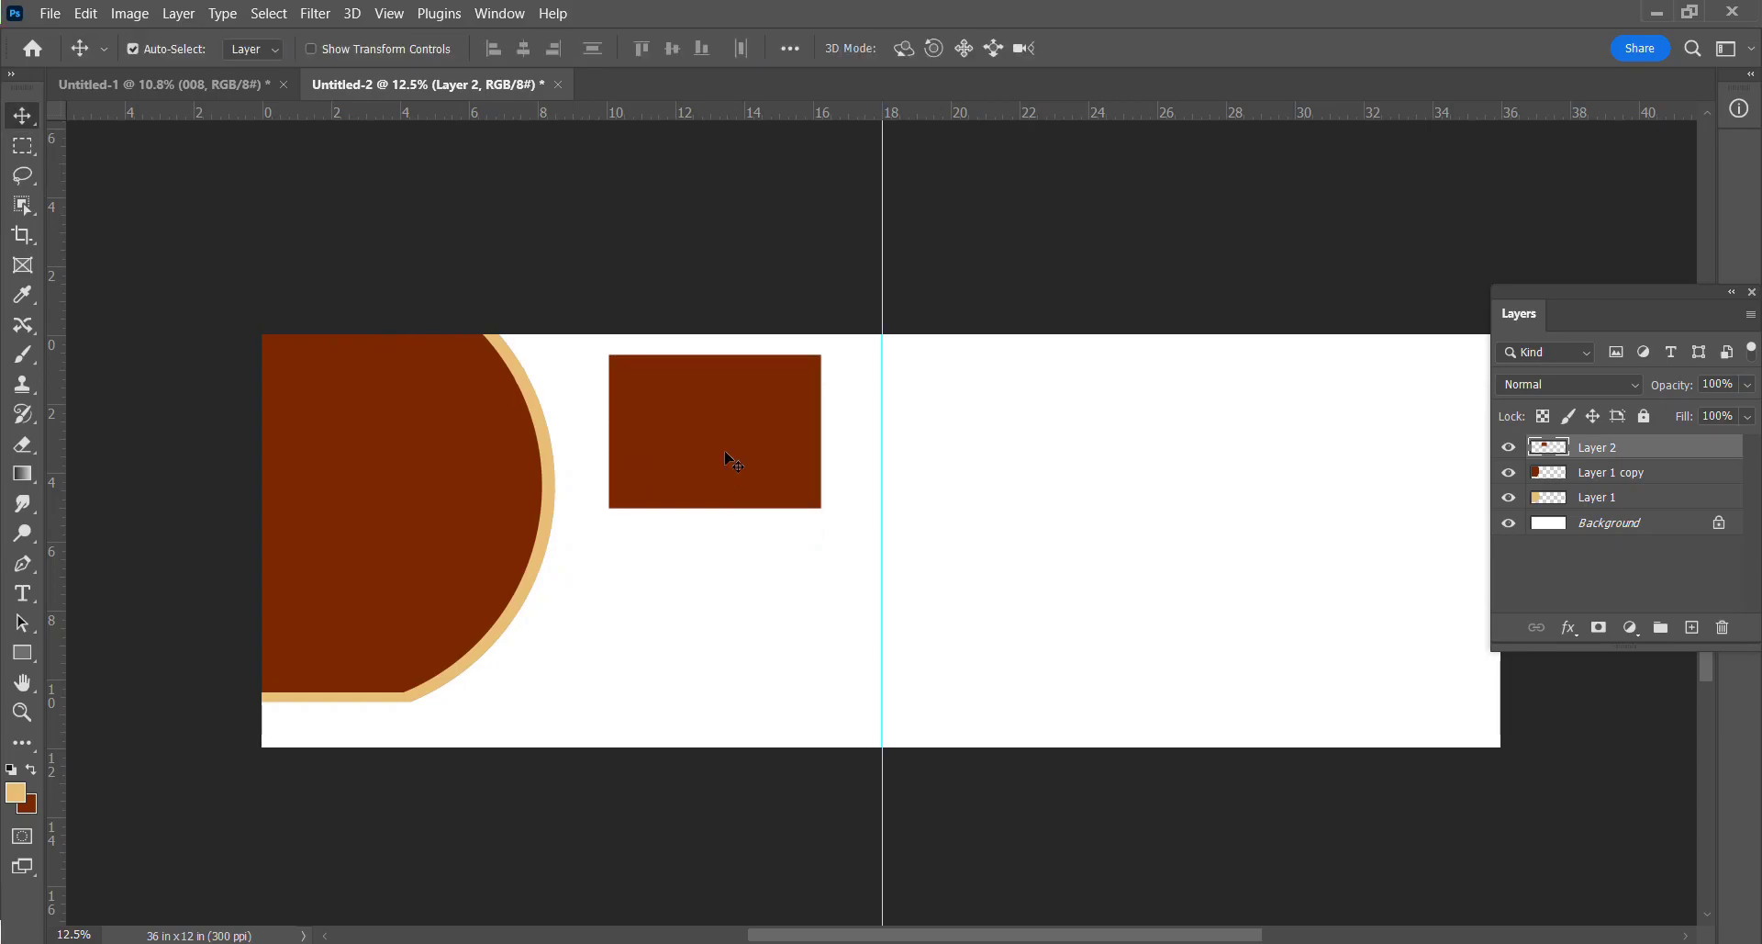
pyautogui.hotkey('ctrl', 'j')
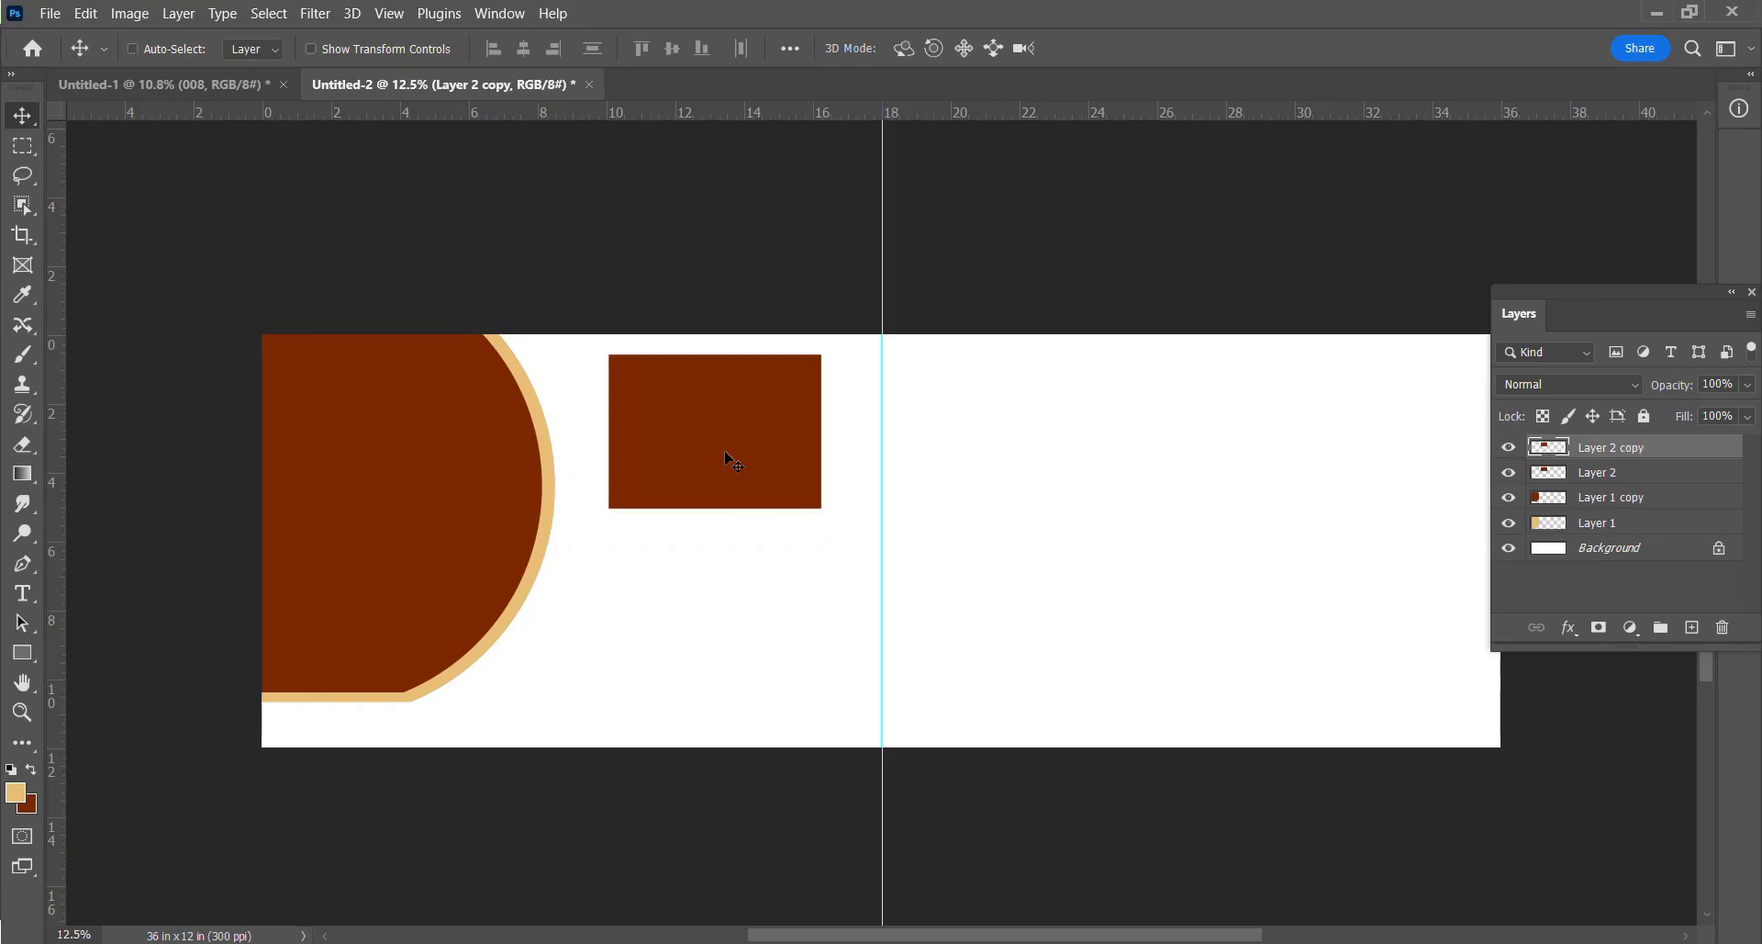
pyautogui.moveTo(733, 463); pyautogui.dragTo(729, 788)
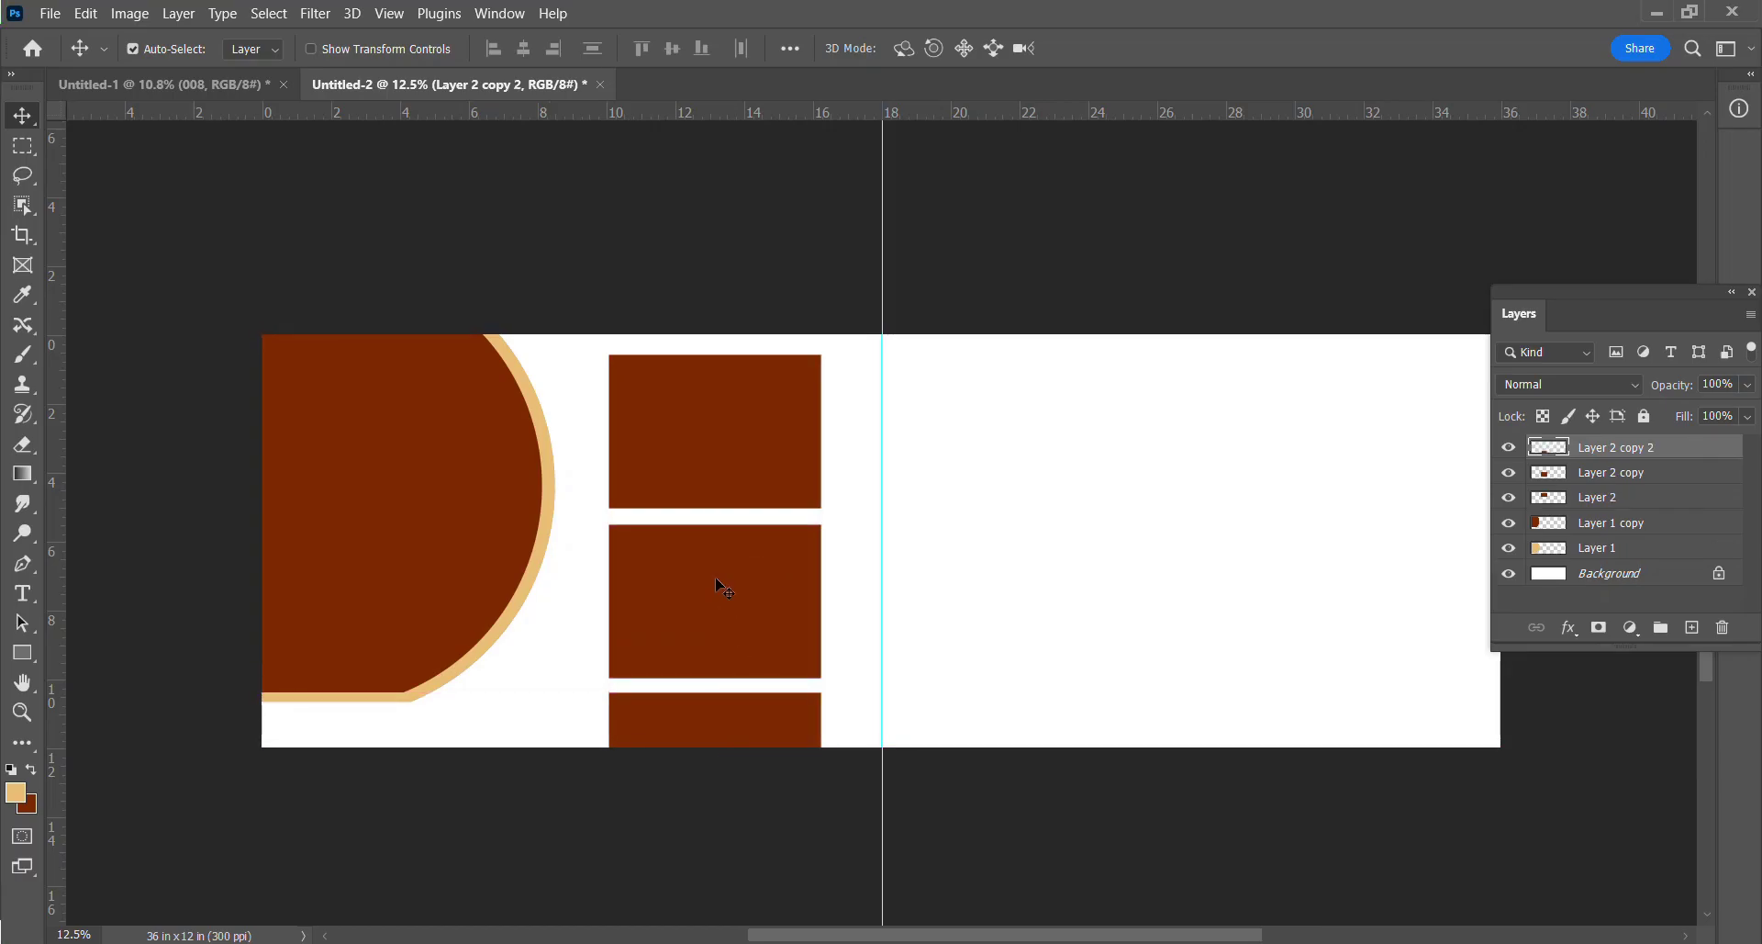
pyautogui.moveTo(579, 404); pyautogui.dragTo(700, 725)
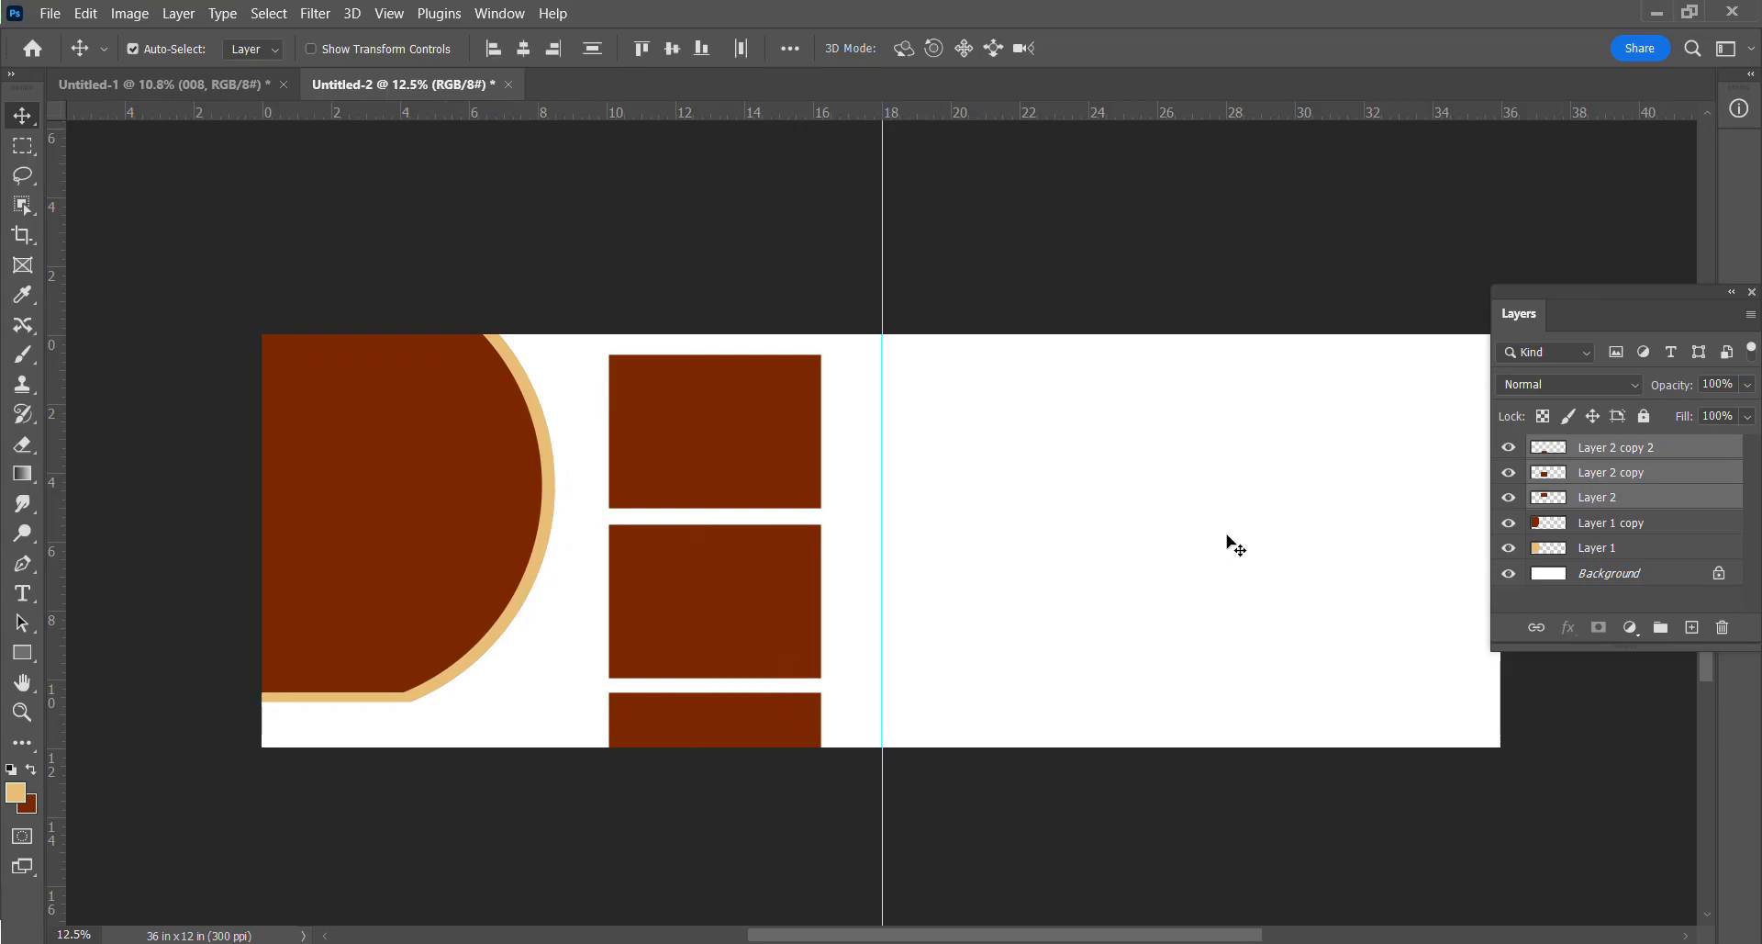
pyautogui.click(1048, 505)
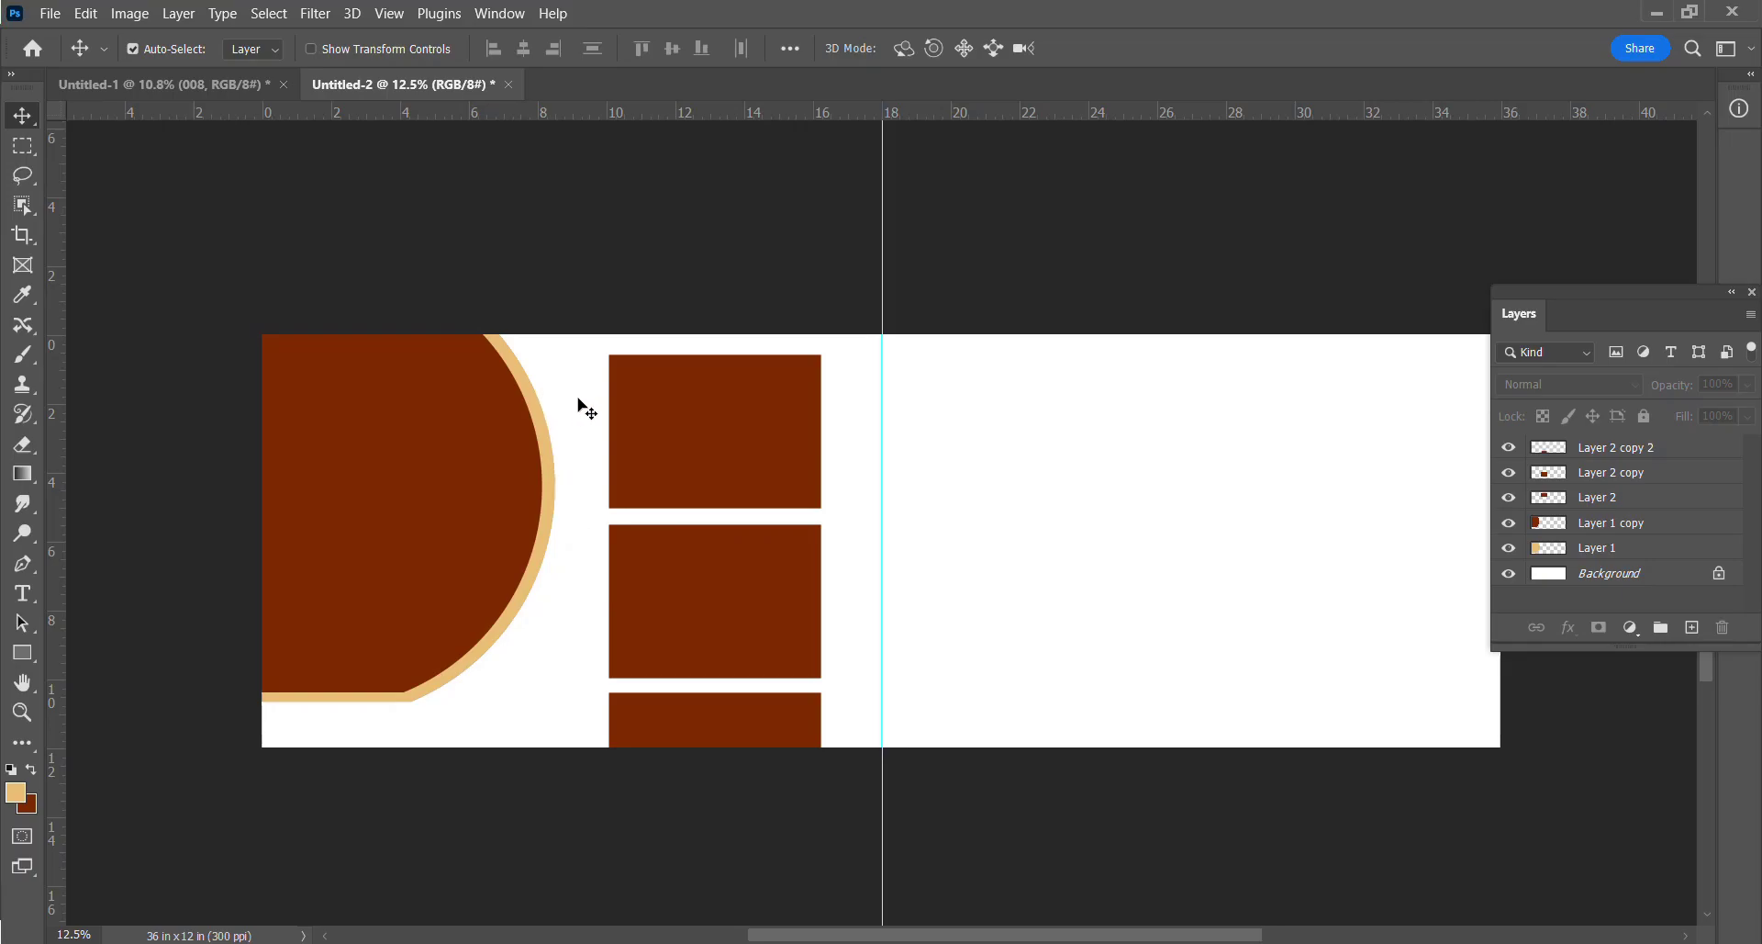
pyautogui.moveTo(579, 398); pyautogui.dragTo(693, 733)
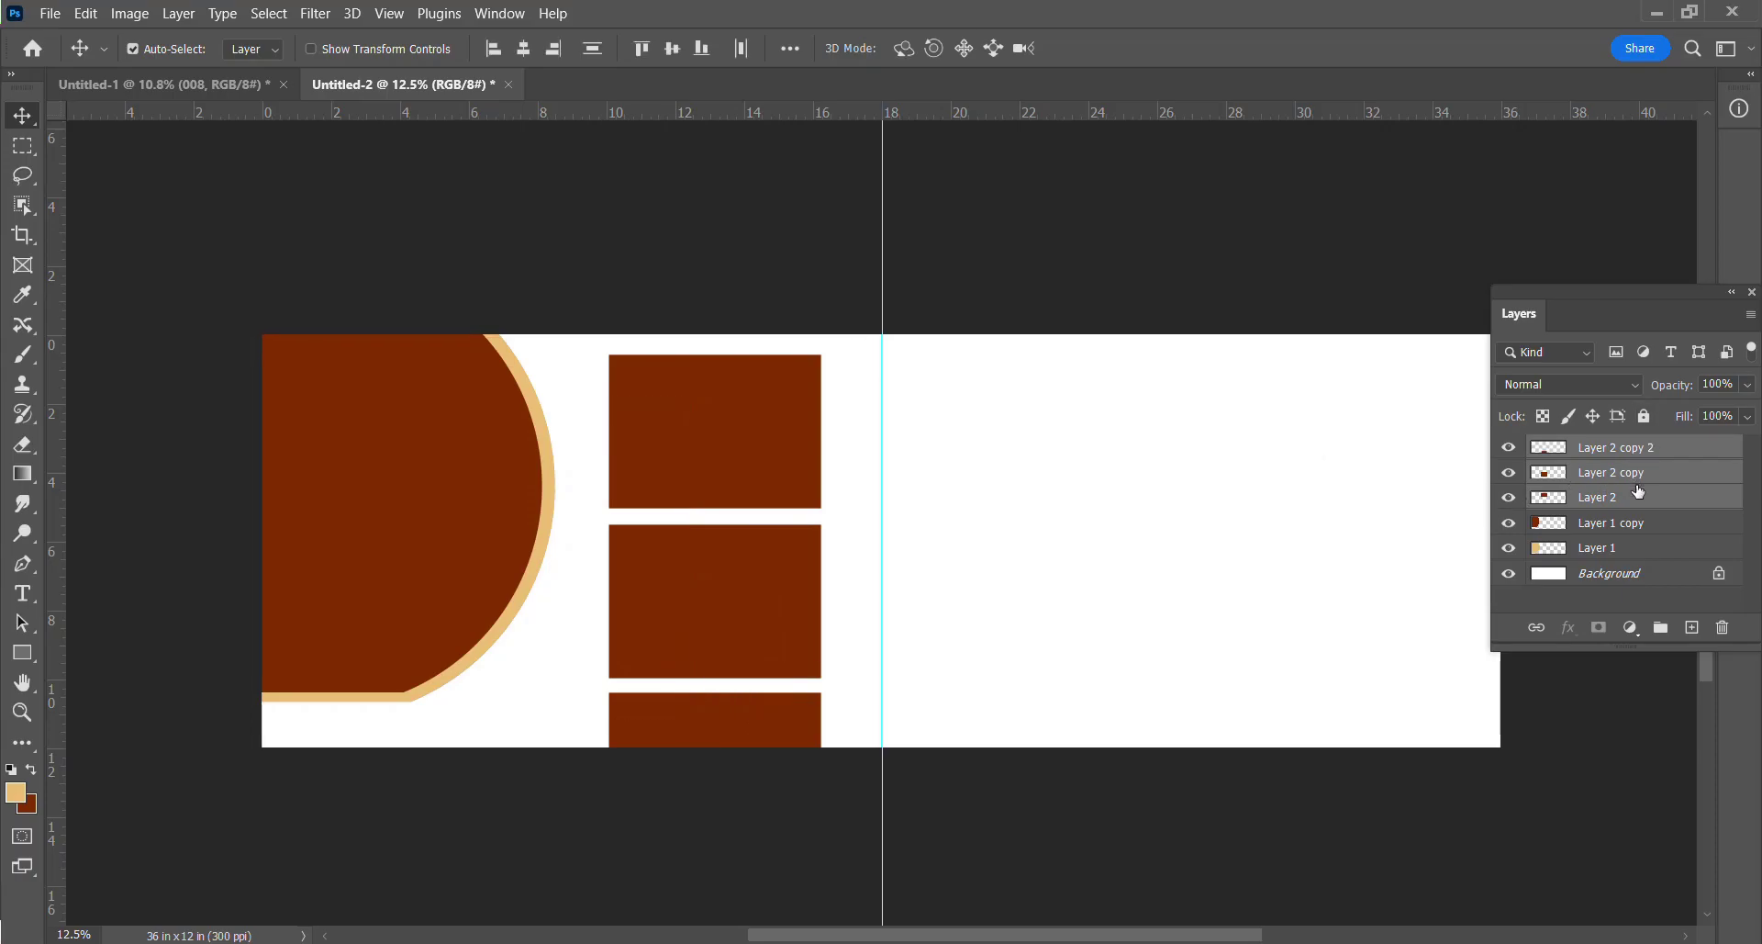
pyautogui.click(884, 459)
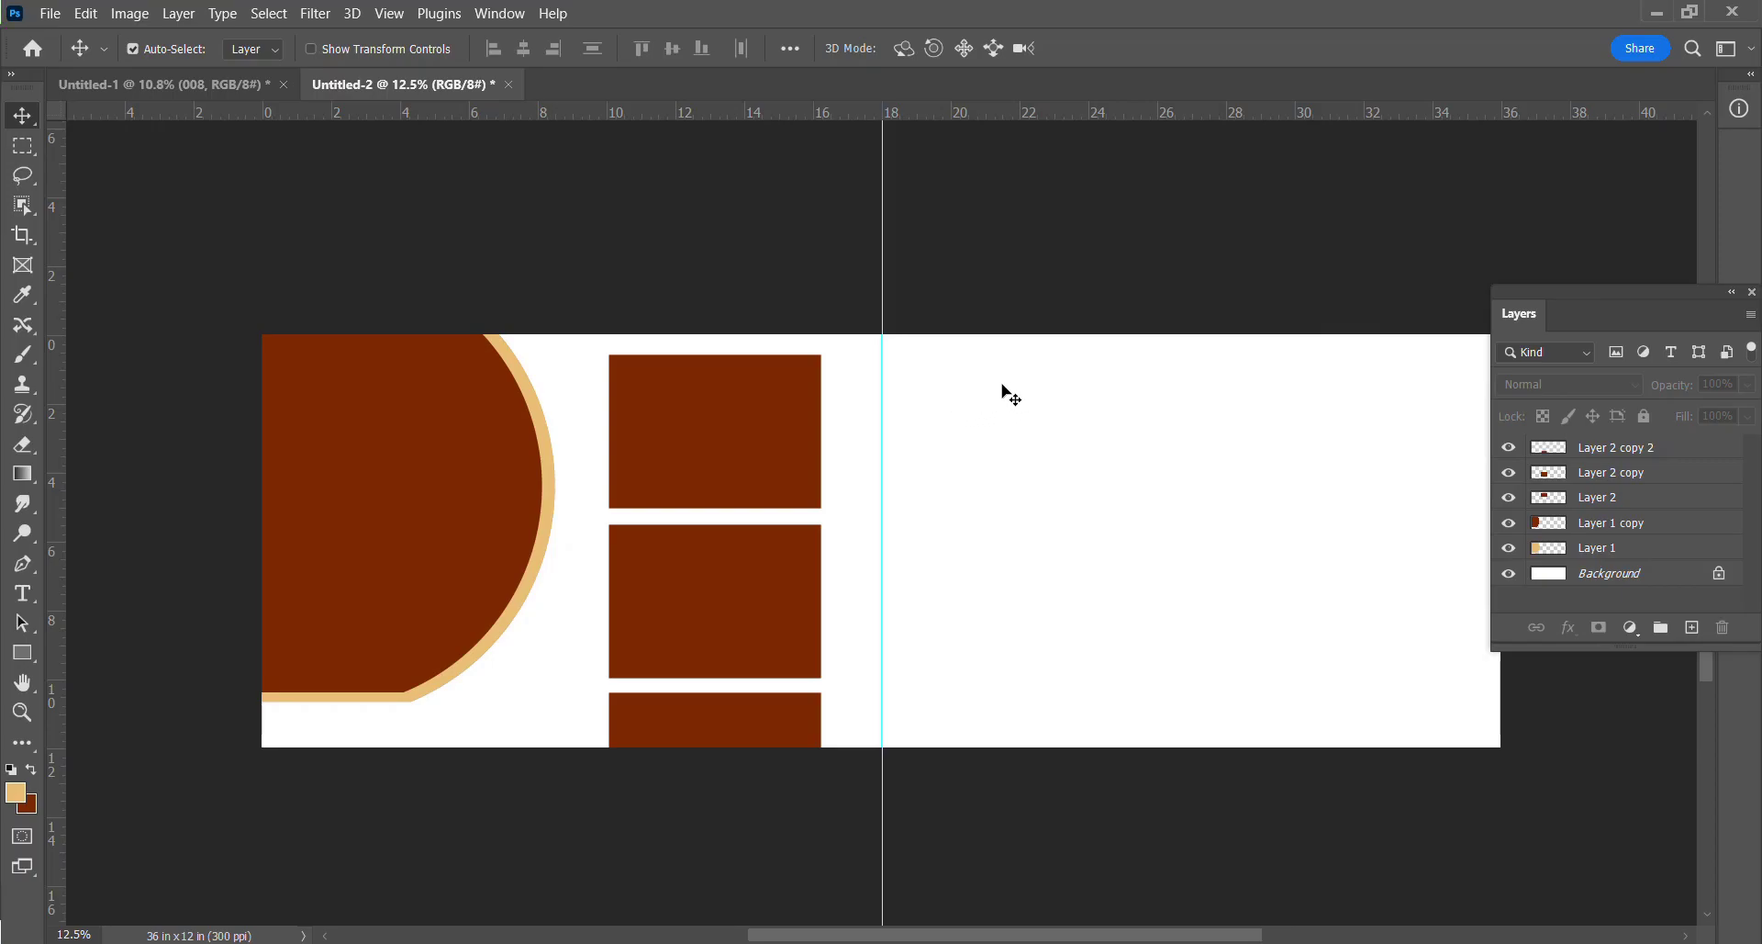
# Select the three stacked dark brown rectangles and scale them down together so the whole stack fits within the canvas height.
pyautogui.moveTo(995, 391); pyautogui.dragTo(496, 720)
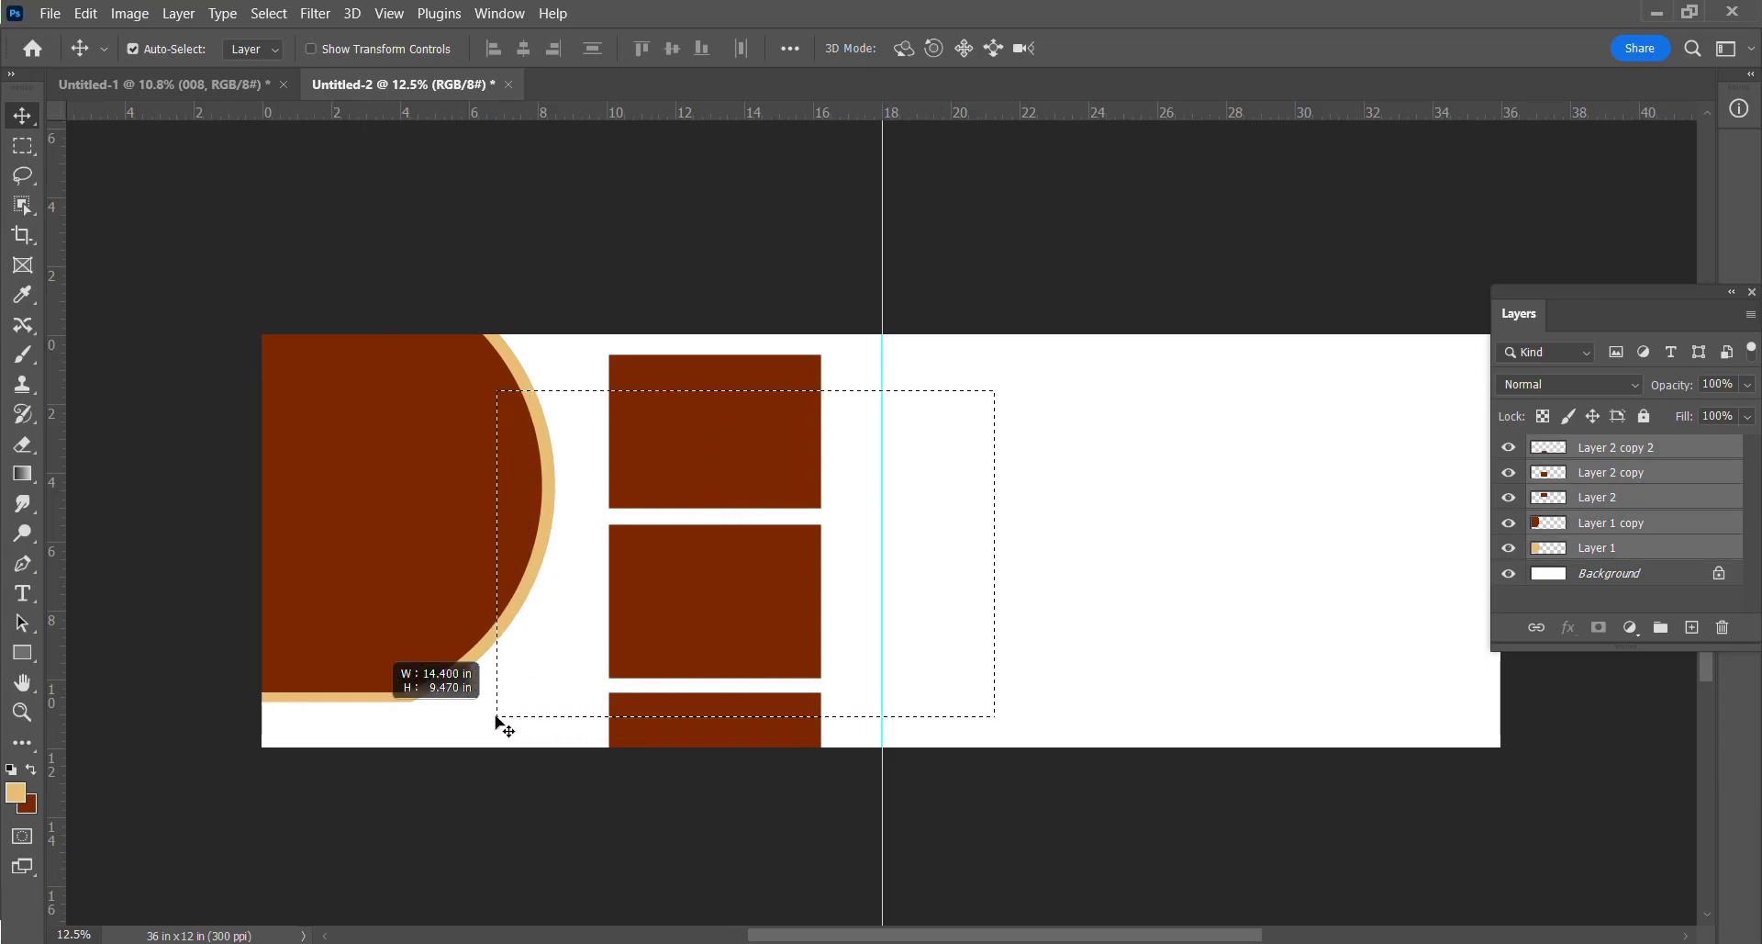
pyautogui.moveTo(497, 720); pyautogui.dragTo(666, 730)
pyautogui.hotkey('ctrl', 't')
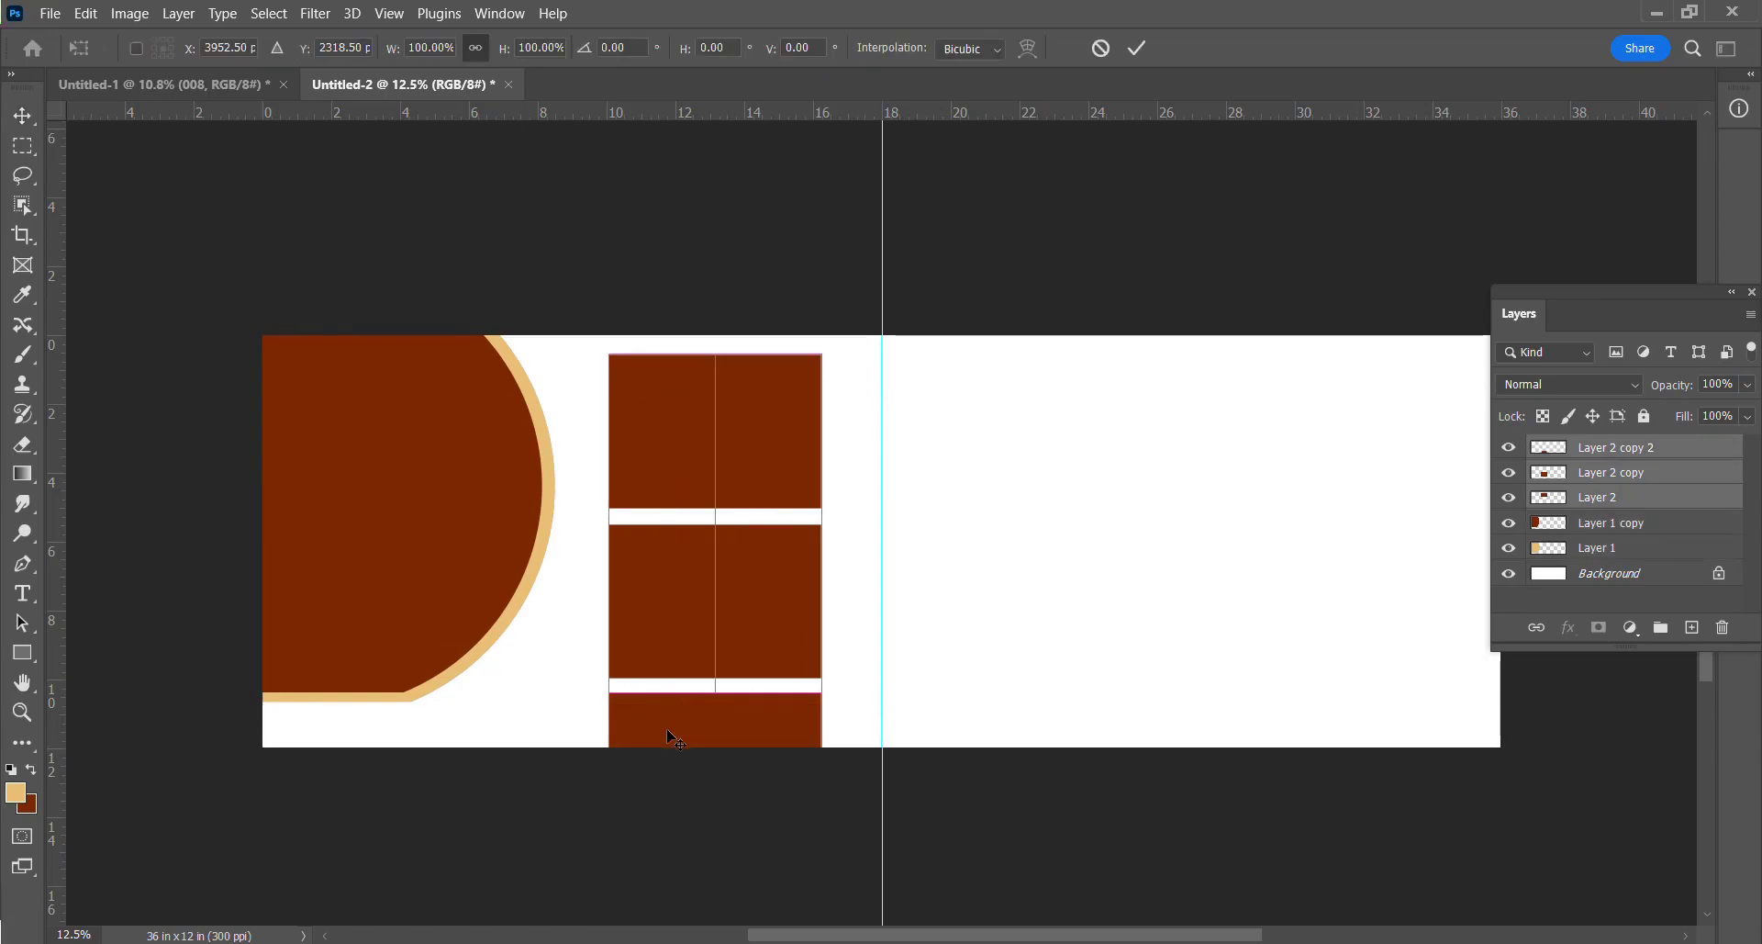
pyautogui.moveTo(821, 354); pyautogui.dragTo(793, 422)
pyautogui.press('Return')
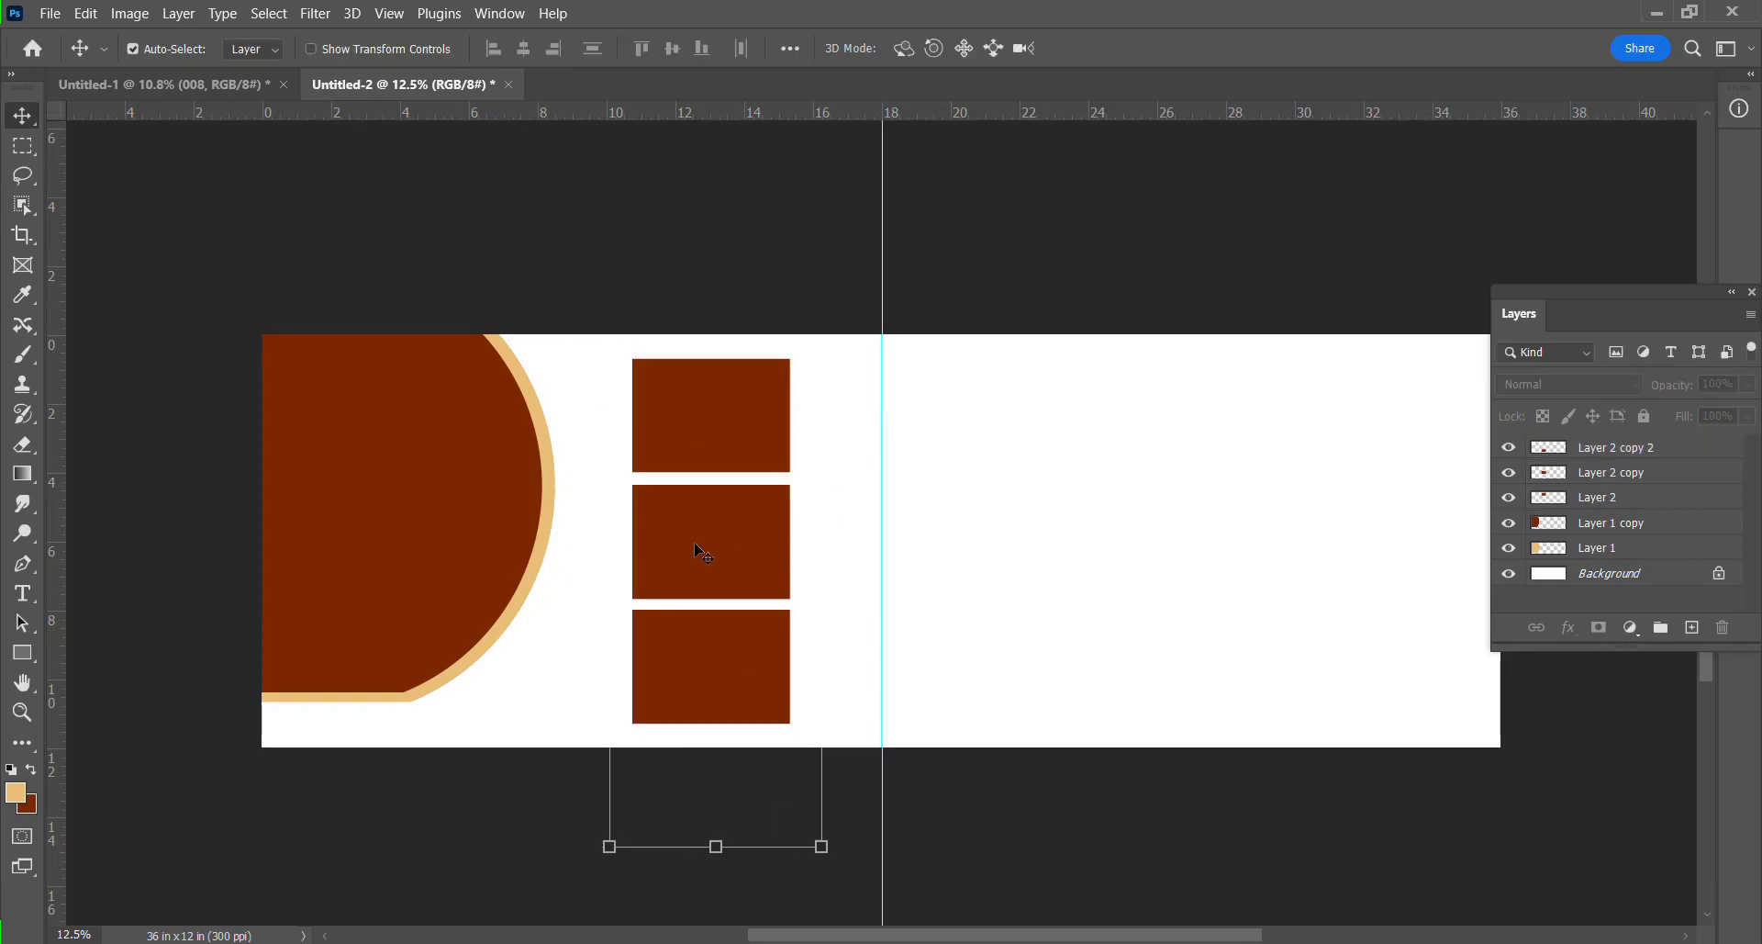
# Nudge the middle and lower rectangles up to leave thin, even gaps, and scale the stack up to nearly the canvas height.
pyautogui.click(702, 551)
pyautogui.hotkey('shift', 'Up')
pyautogui.hotkey('shift', 'Up')
pyautogui.hotkey('shift', 'Up')
pyautogui.hotkey('shift', 'Up')
pyautogui.hotkey('shift', 'Up')
pyautogui.hotkey('shift', 'Up')
pyautogui.hotkey('shift', 'Up')
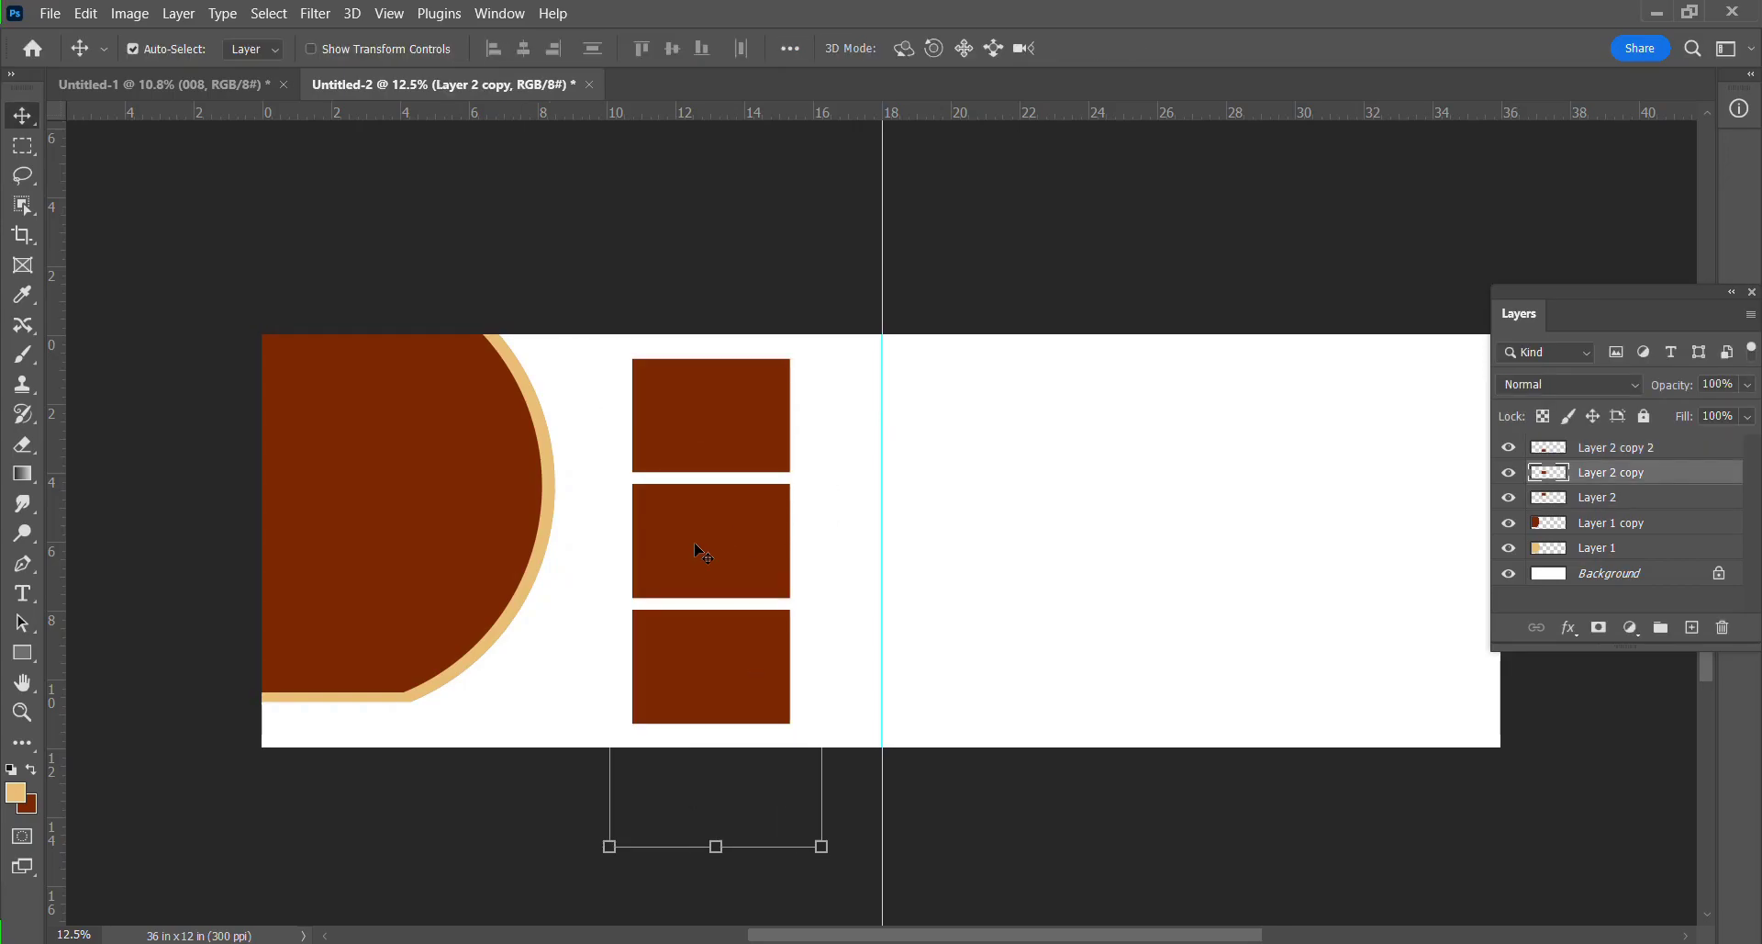
pyautogui.hotkey('shift', 'Up')
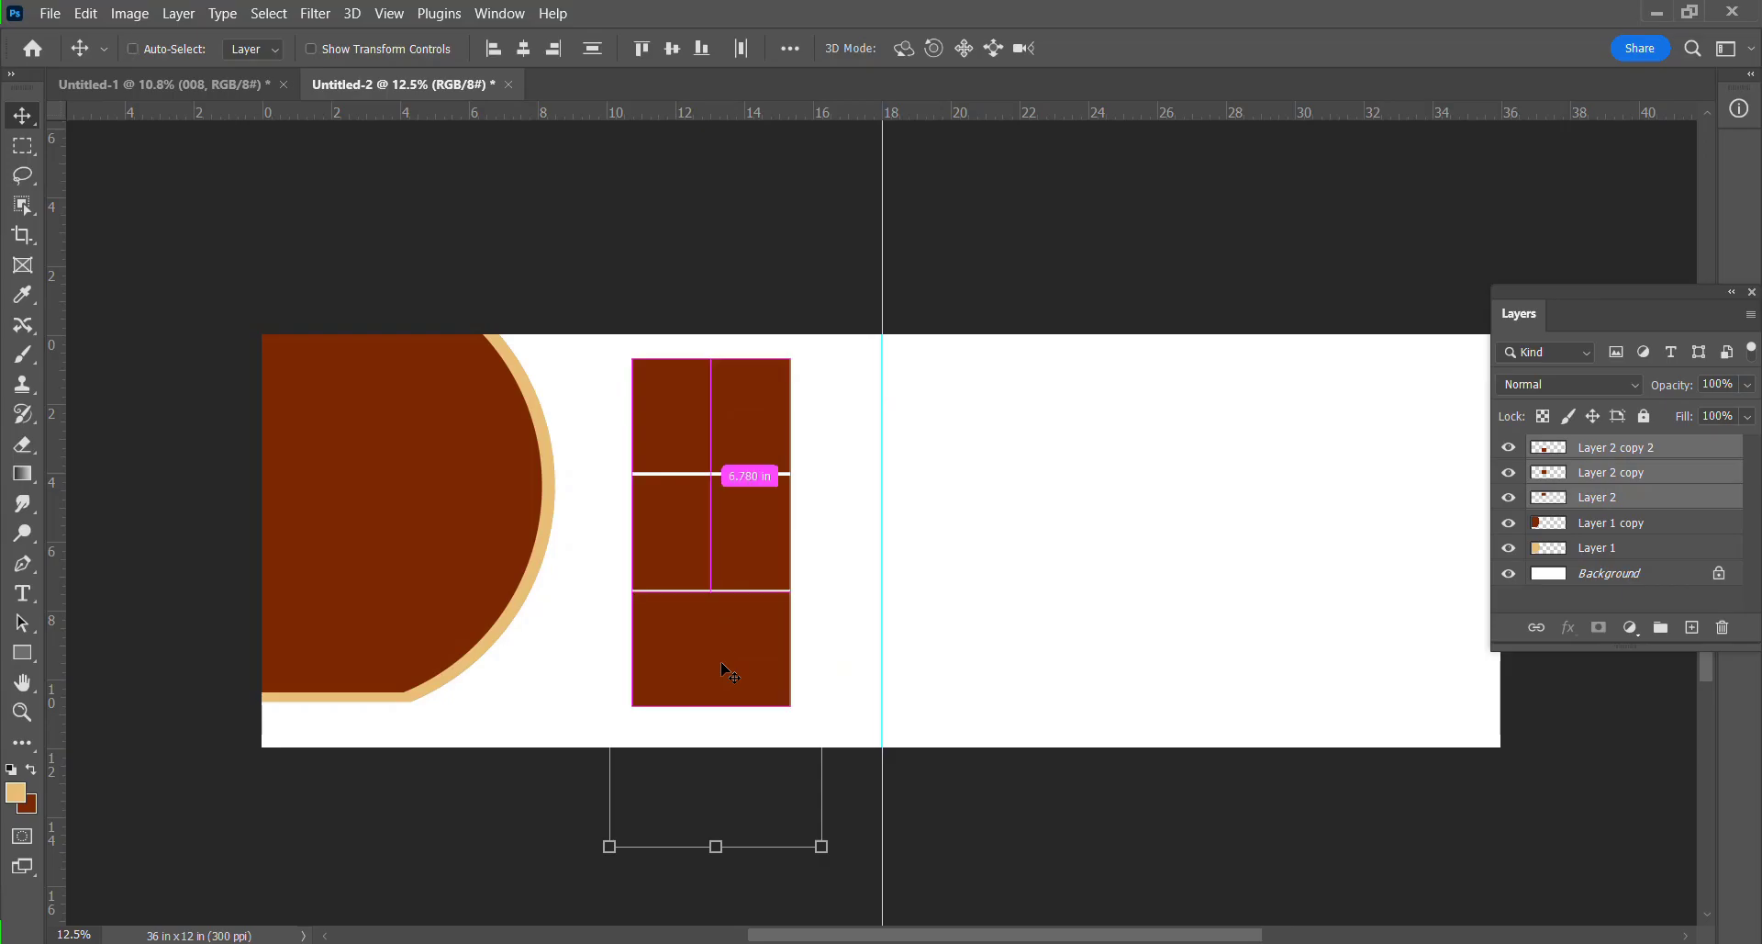
pyautogui.hotkey('ctrl', 't')
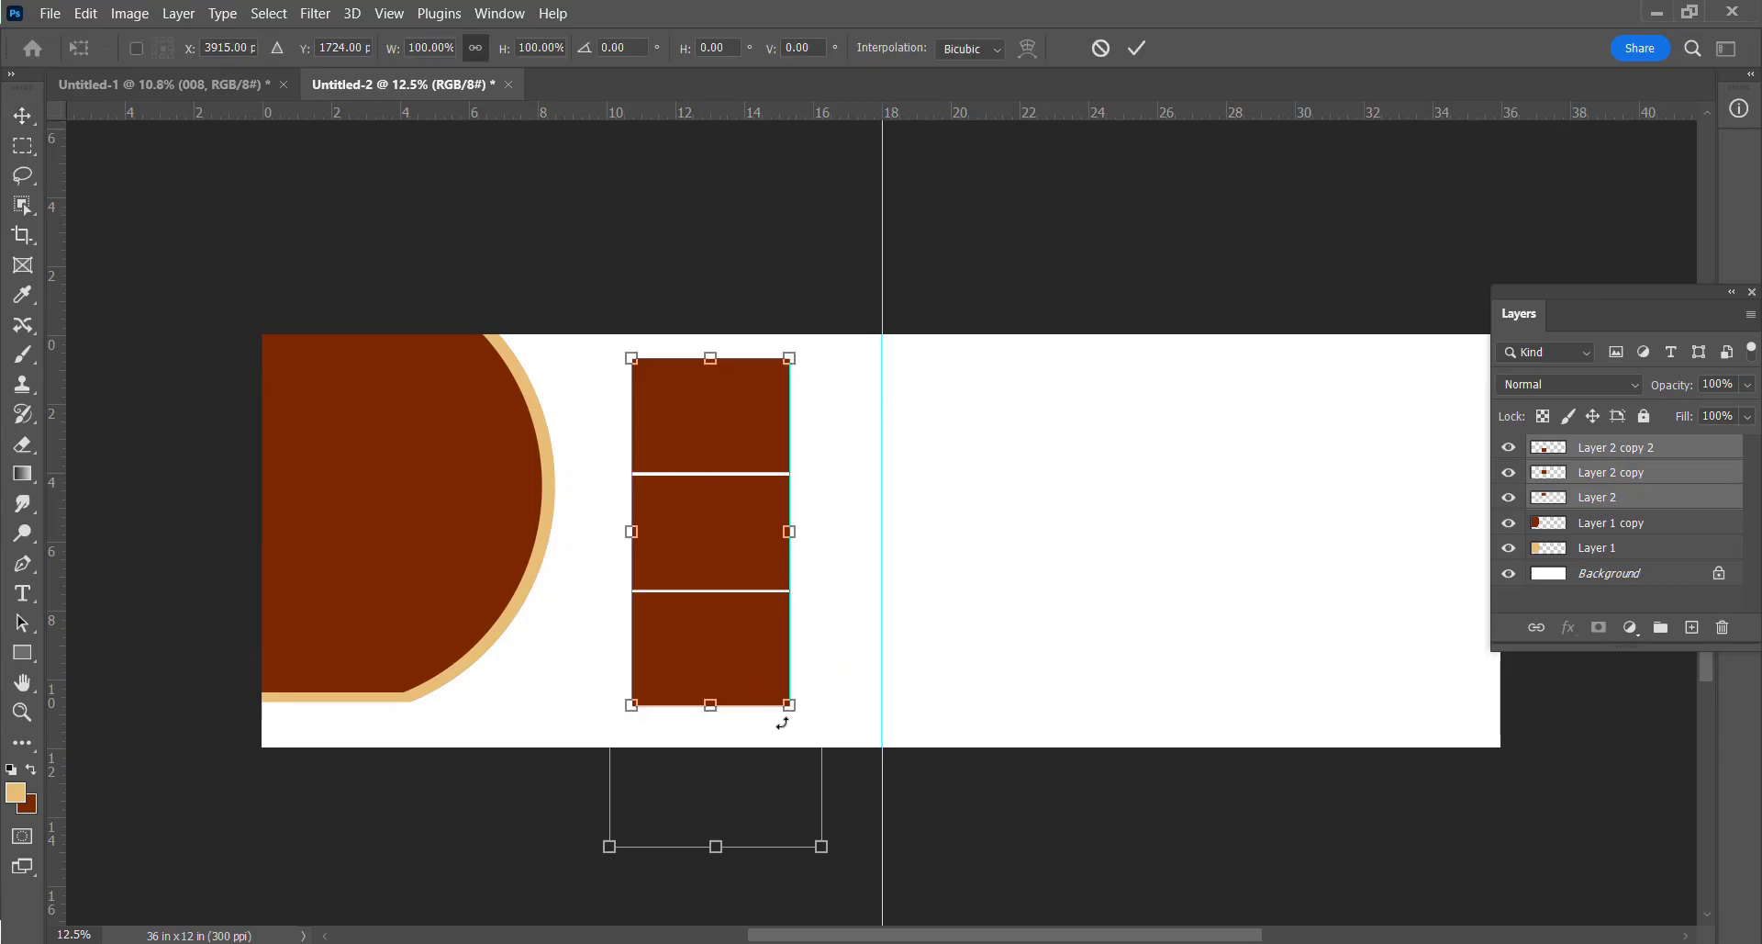
# Fill a rectangular selection of about 6.7 x 11.4 in around the stack with tan on a new layer beneath it, and deselect.
pyautogui.click(23, 147)
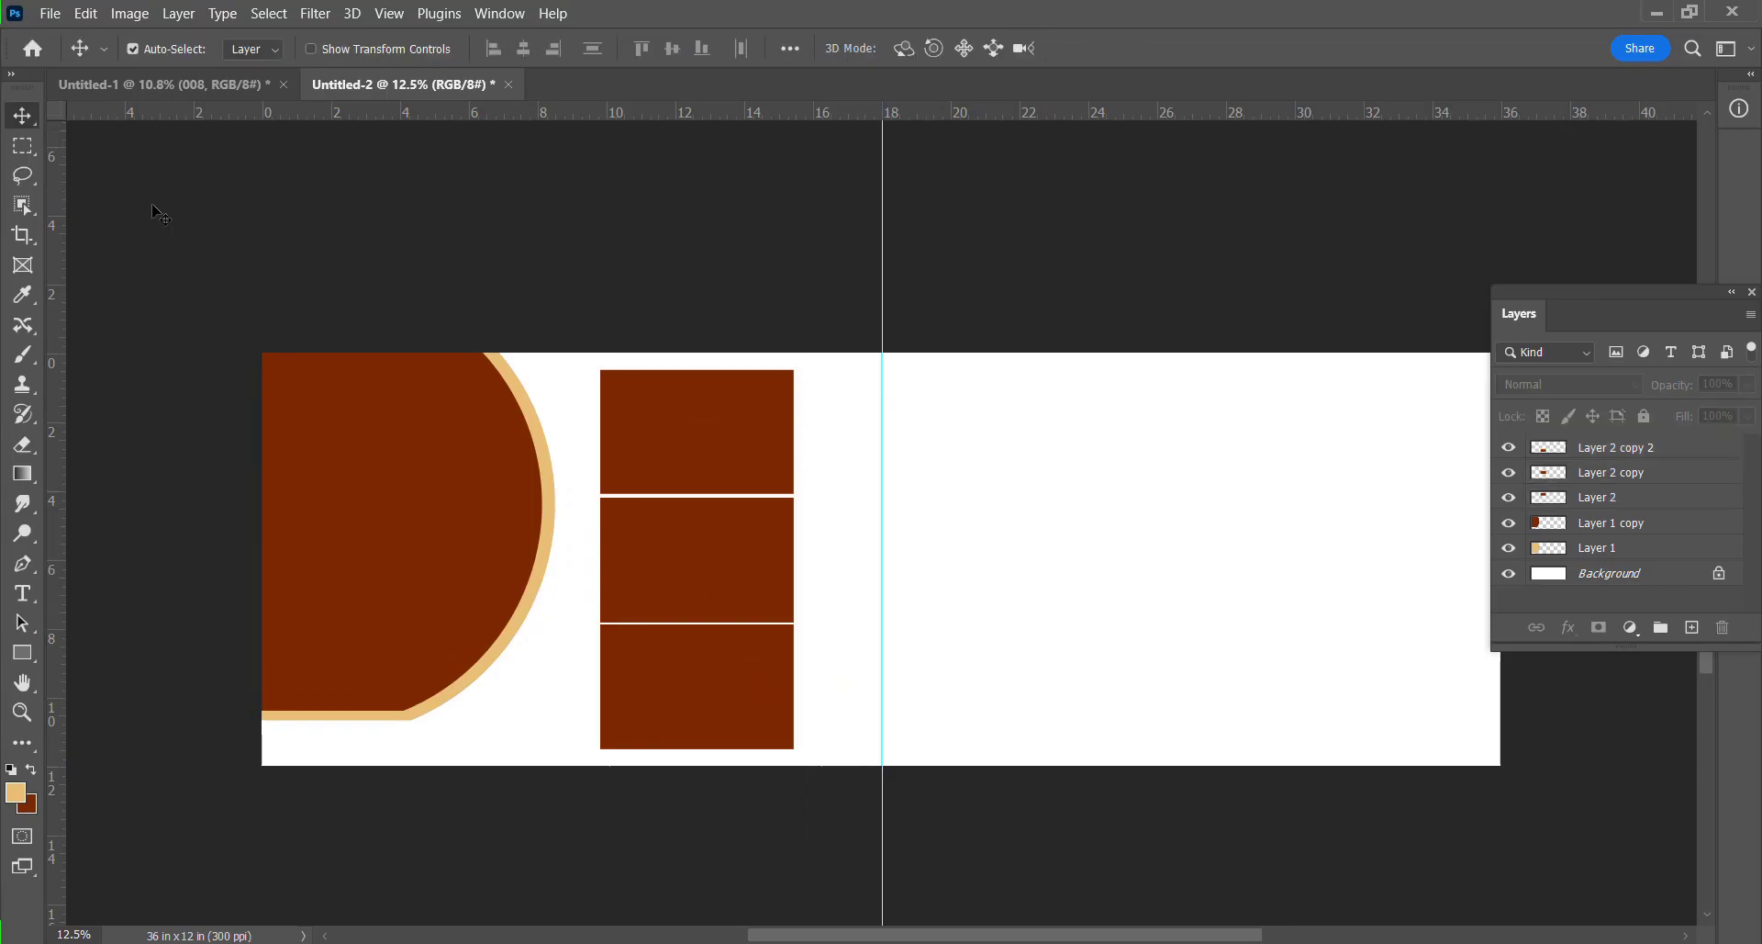
pyautogui.rightClick(27, 151)
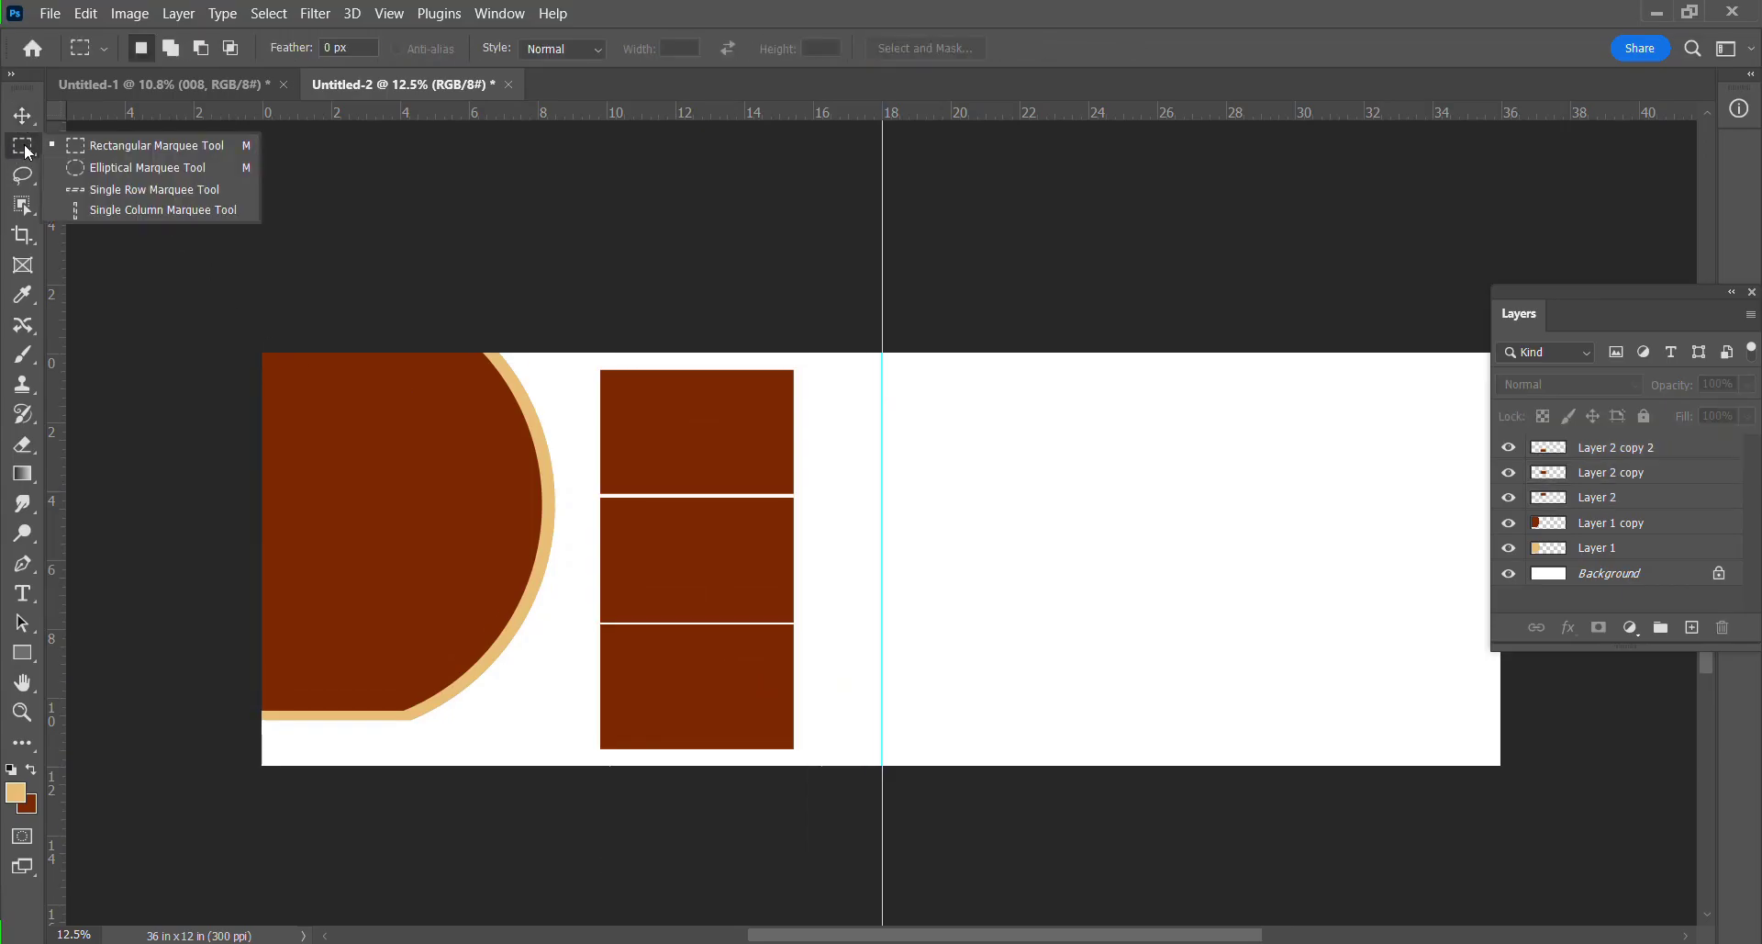
pyautogui.click(577, 365)
pyautogui.moveTo(579, 361); pyautogui.dragTo(808, 755)
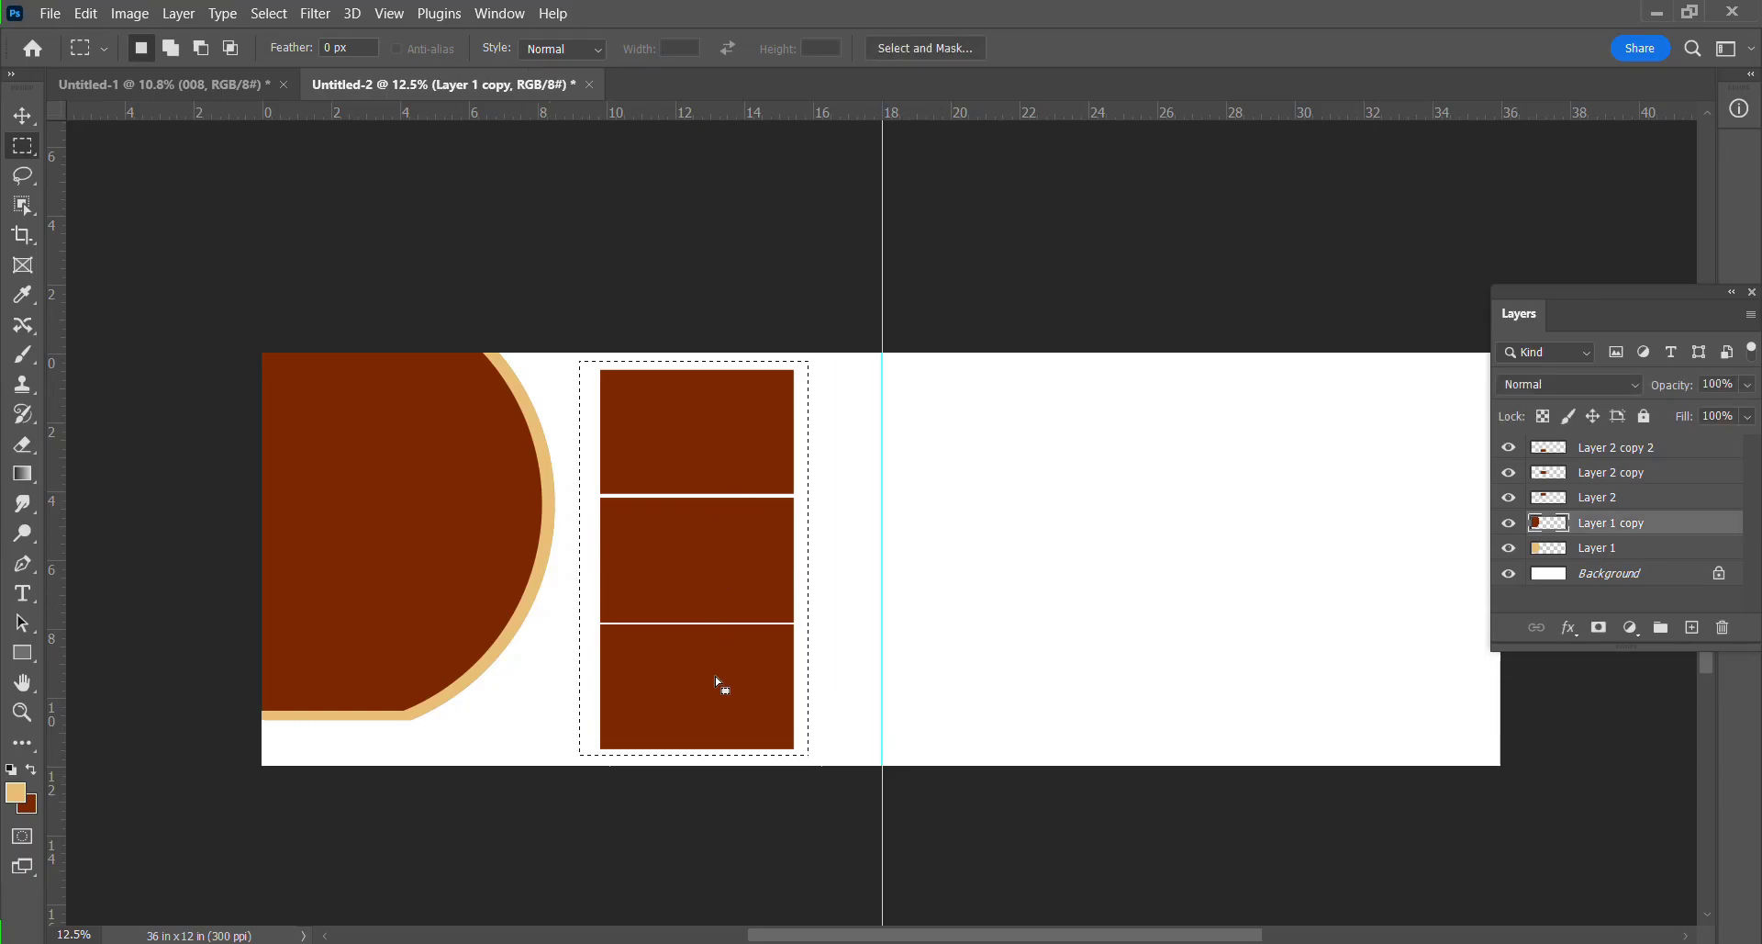
pyautogui.click(1692, 629)
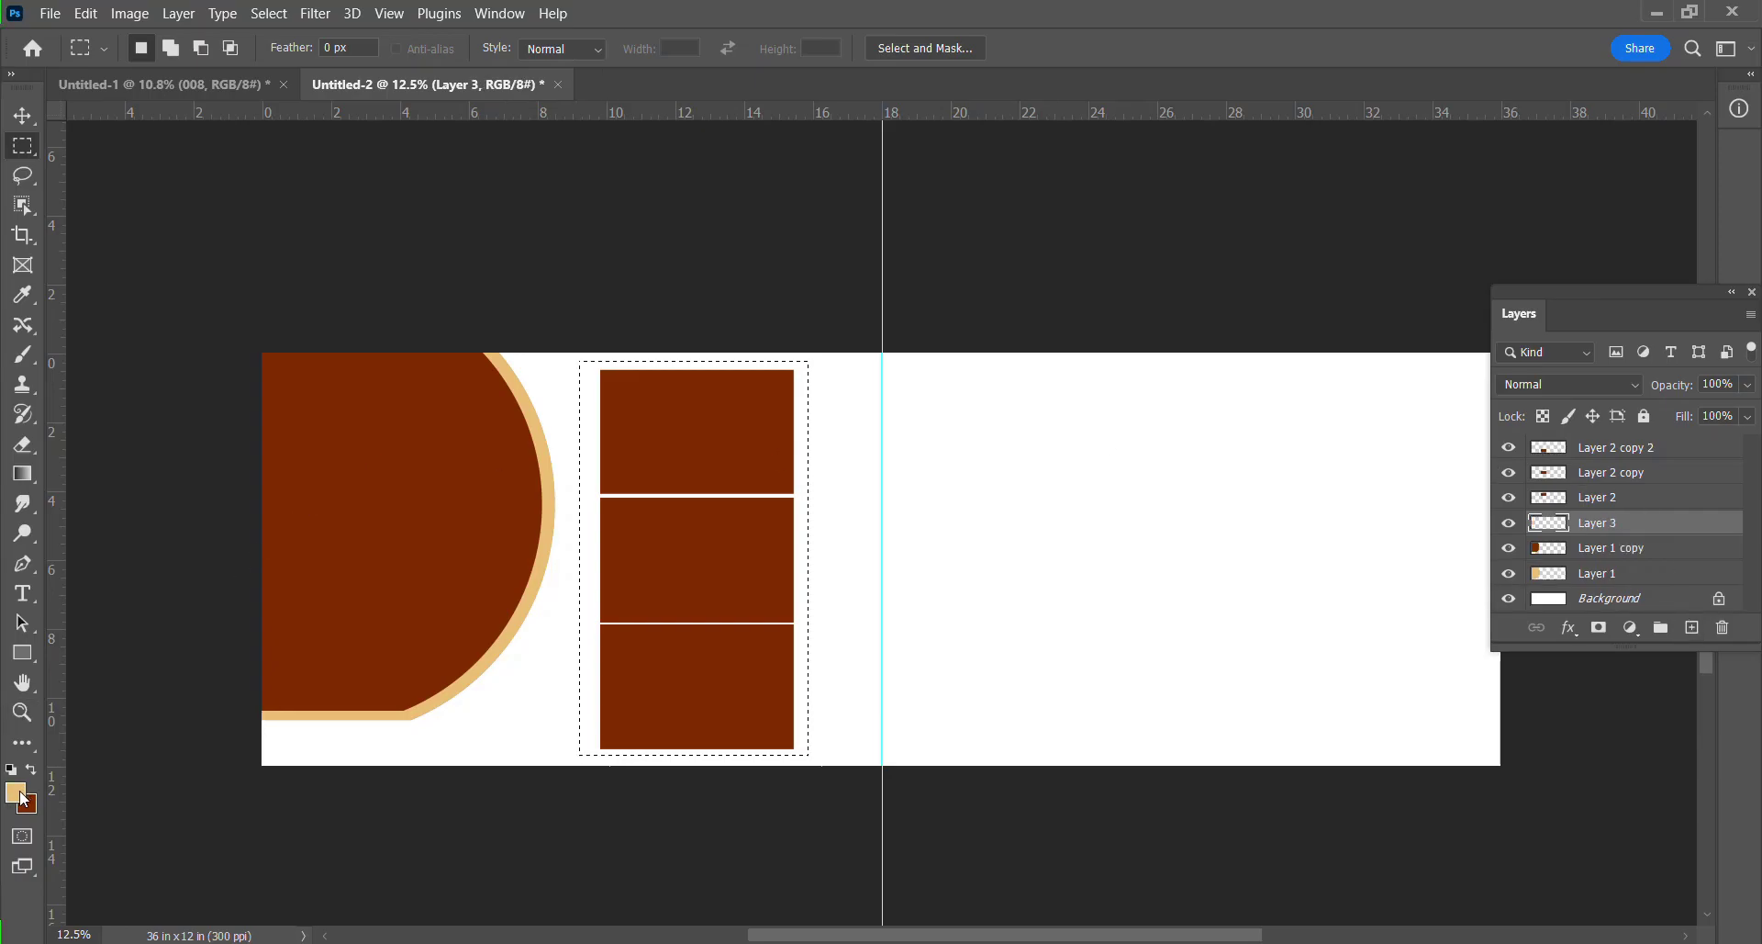
pyautogui.hotkey('alt', 'BackSpace')
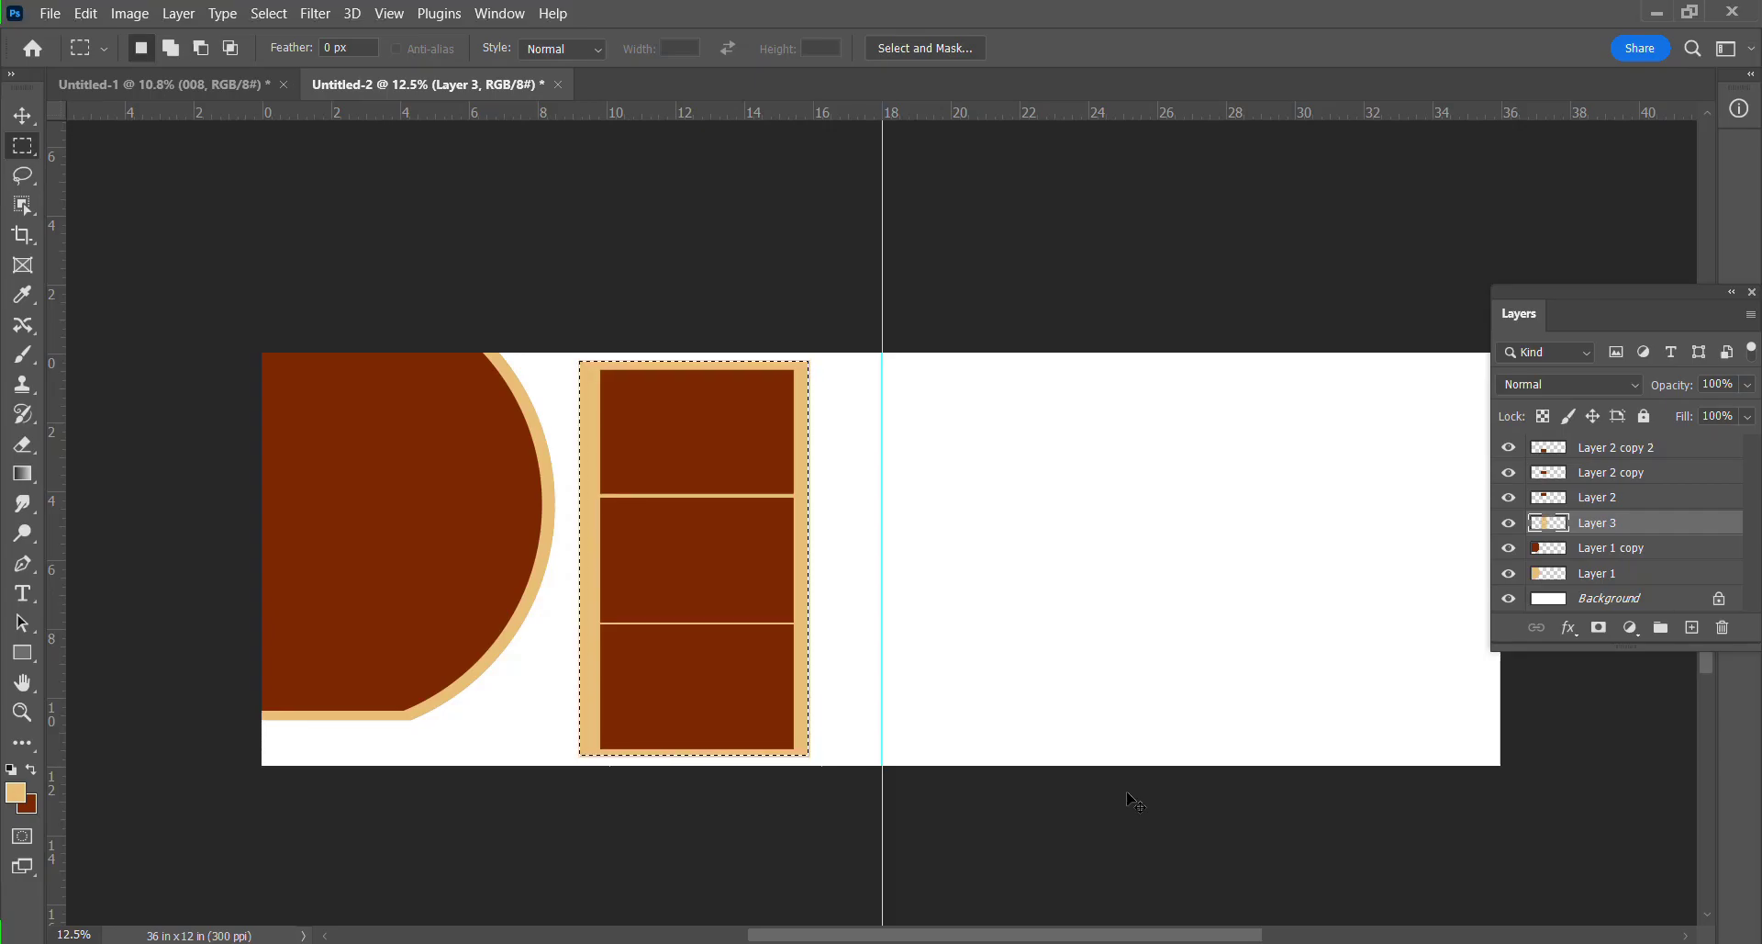
pyautogui.hotkey('ctrl', 'd')
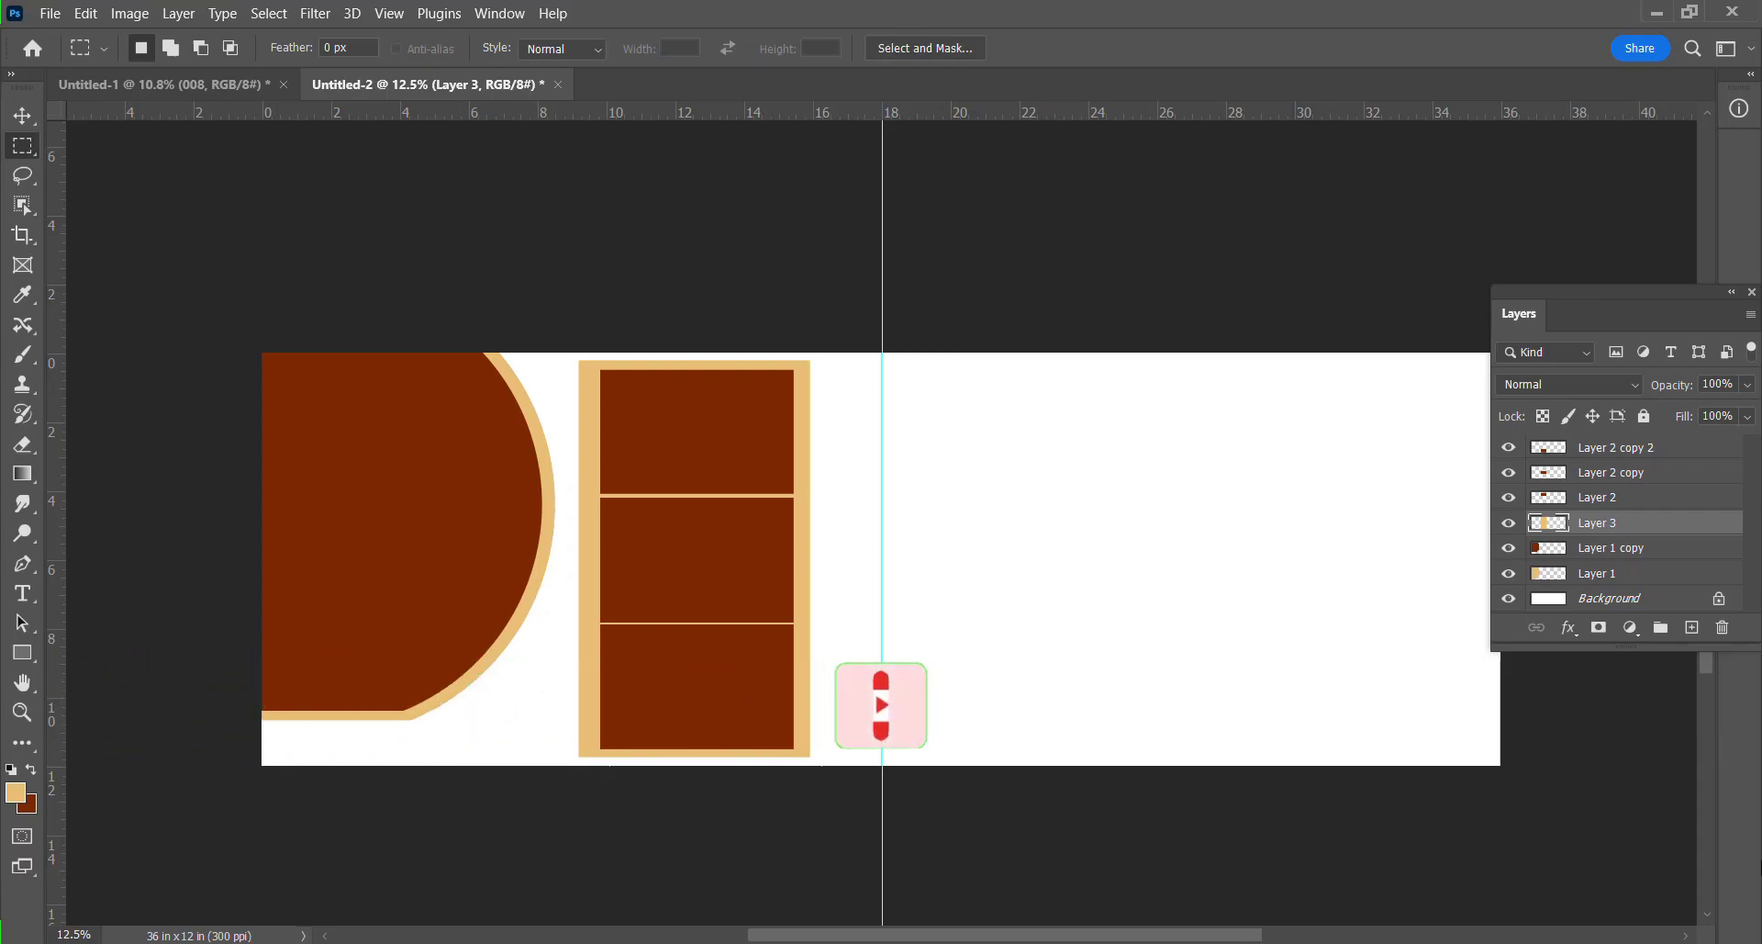
# Nudge the tan panel slightly right behind the stacked rectangles and deselect its layer.
pyautogui.hotkey('ctrl', 'Right')
pyautogui.hotkey('ctrl', 'Right')
pyautogui.press('v')
pyautogui.click(950, 519)
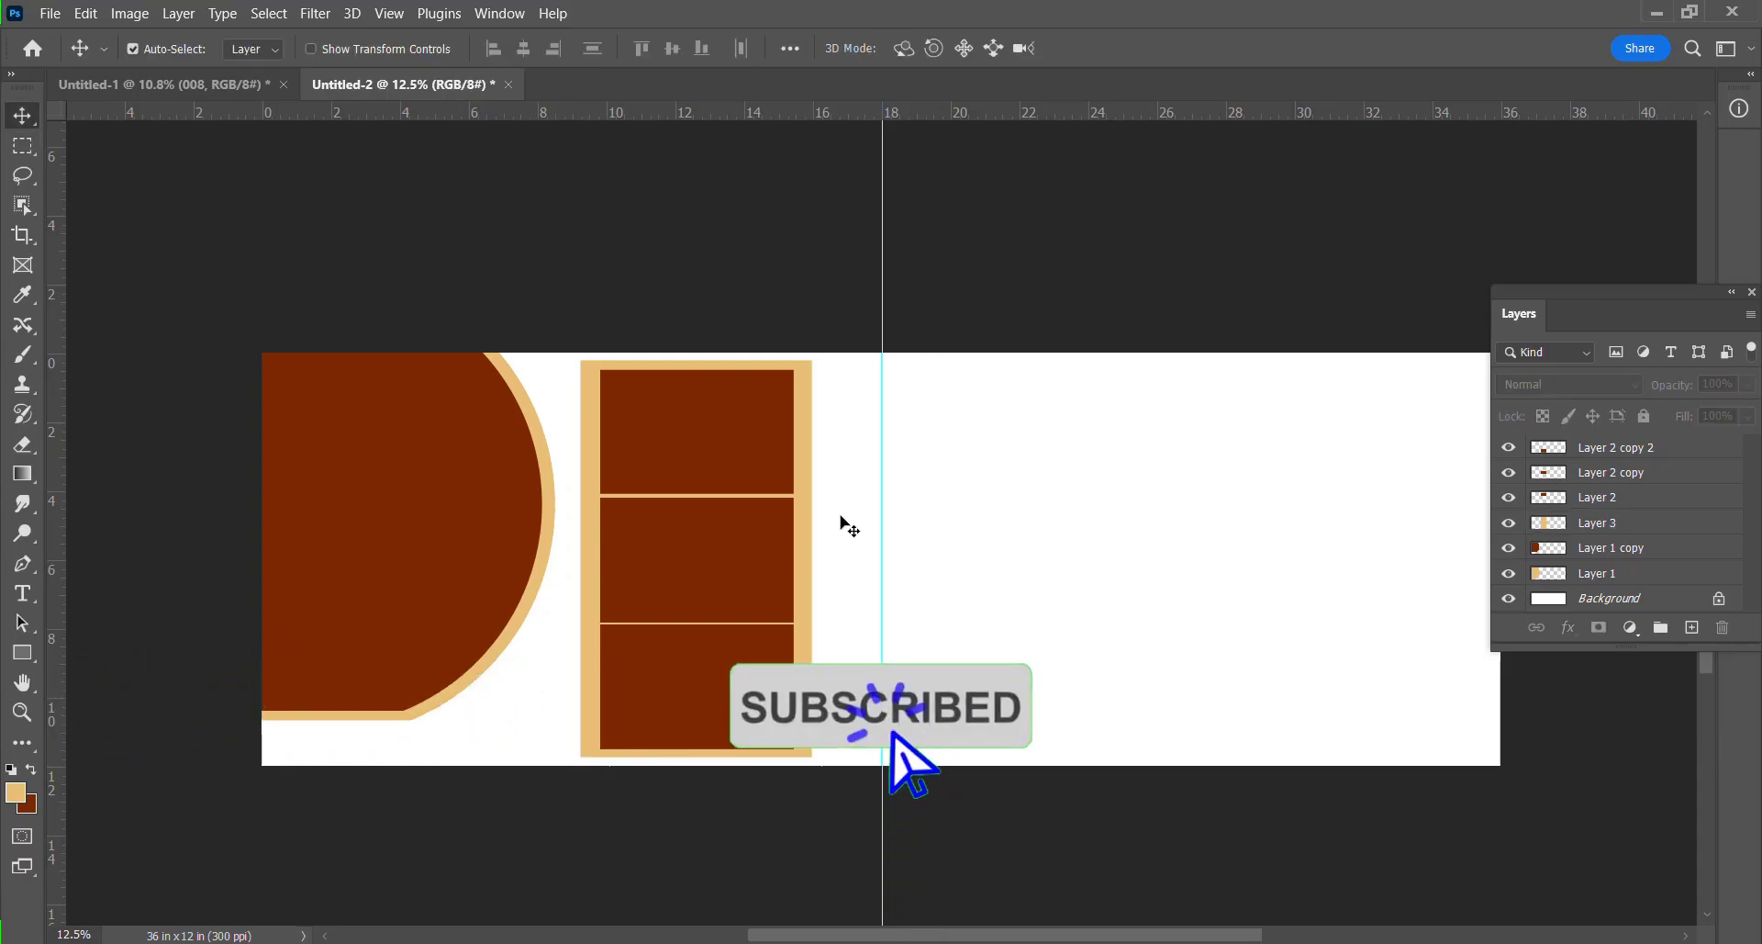
# Copy the stack's upper rectangle to the right half of the spread to build a two-by-two grid of frames.
pyautogui.click(702, 464)
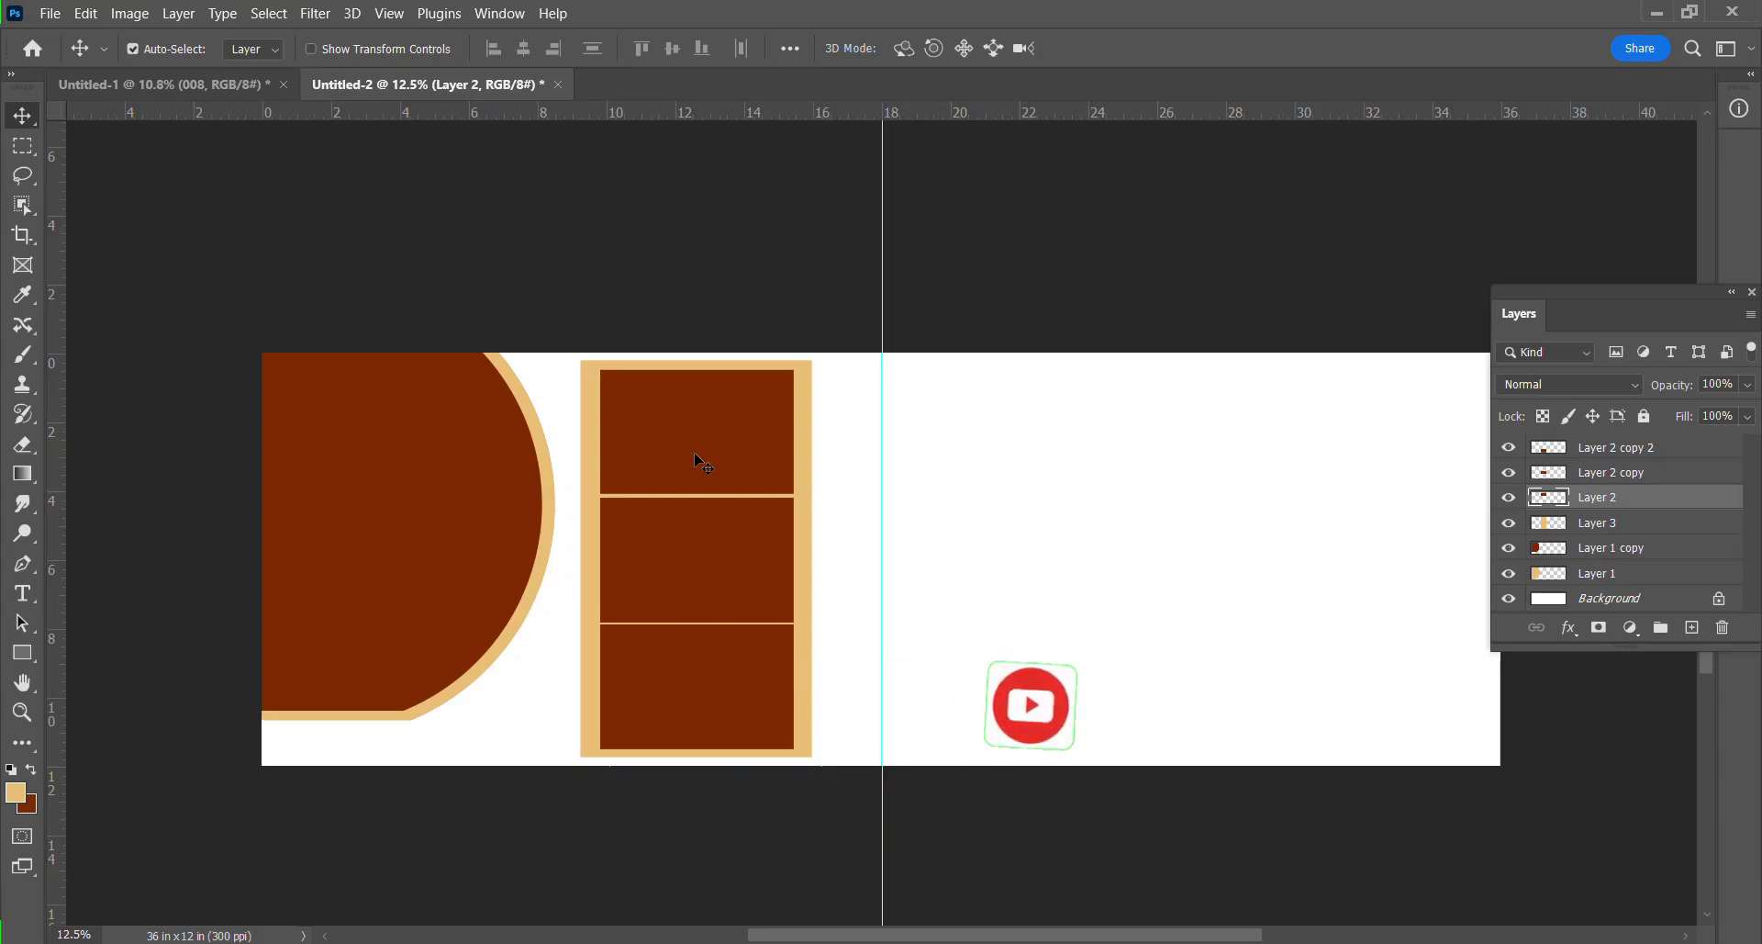
pyautogui.moveTo(700, 458); pyautogui.dragTo(1355, 696)
pyautogui.moveTo(1110, 521); pyautogui.dragTo(1335, 549)
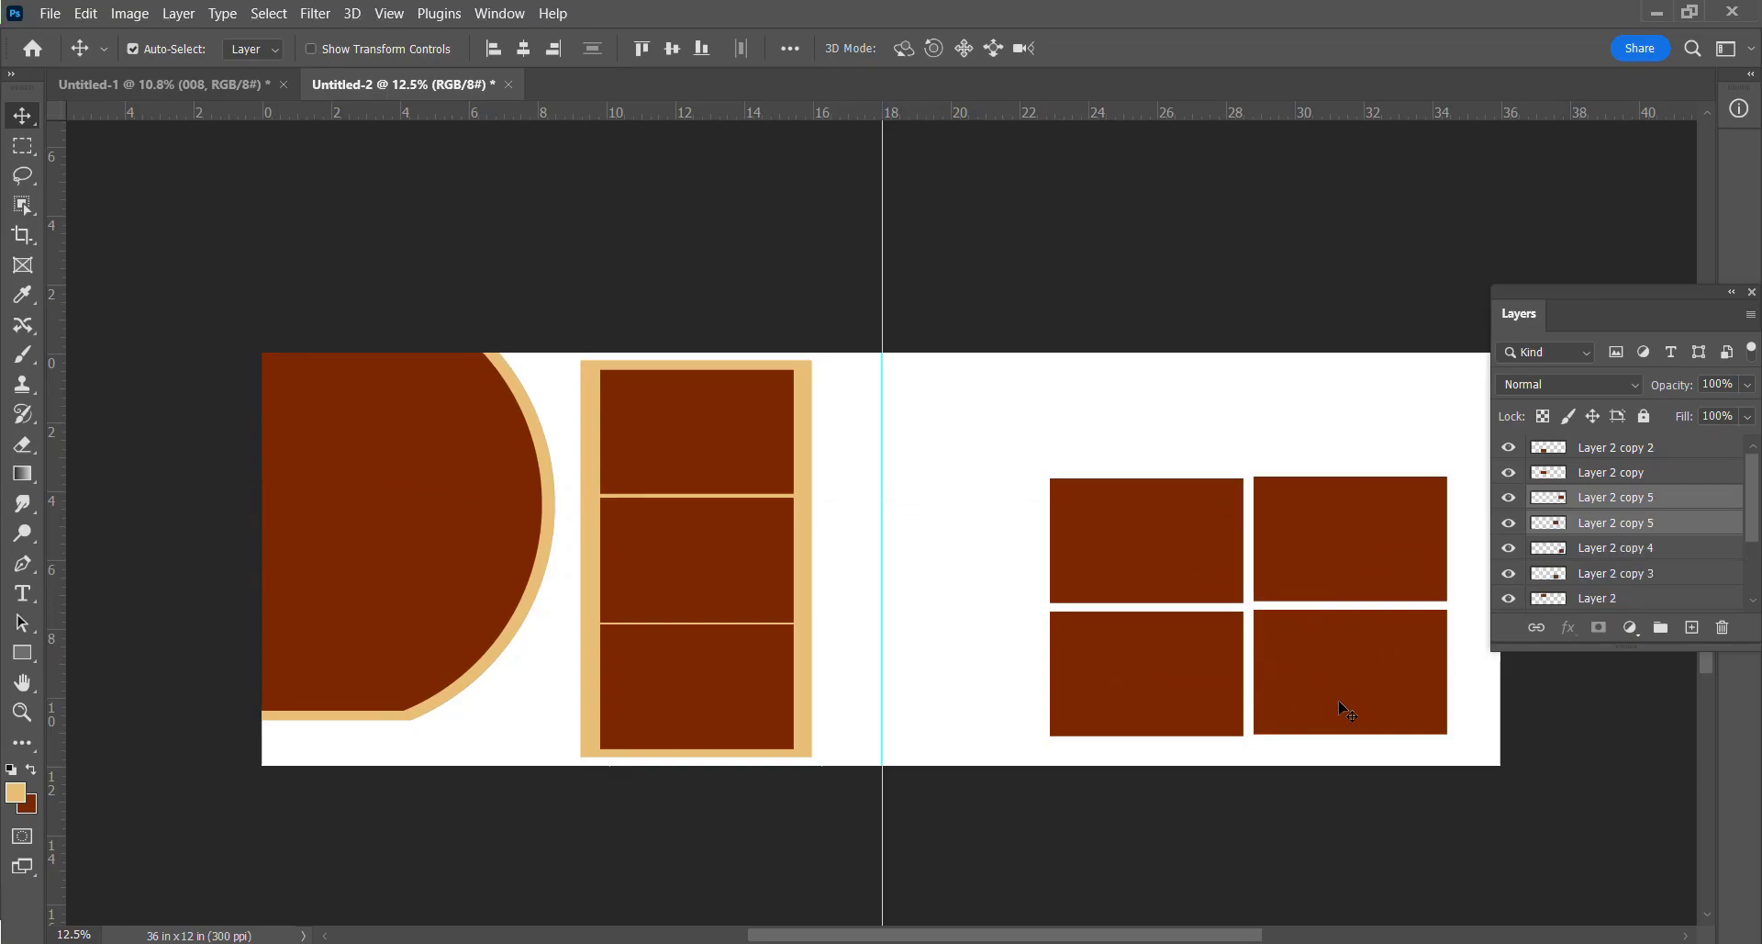
# Scale the four grid rectangles up together to 114.82% and place them near the spread's lower right corner.
pyautogui.moveTo(1095, 422); pyautogui.dragTo(1346, 712)
pyautogui.hotkey('ctrl', 't')
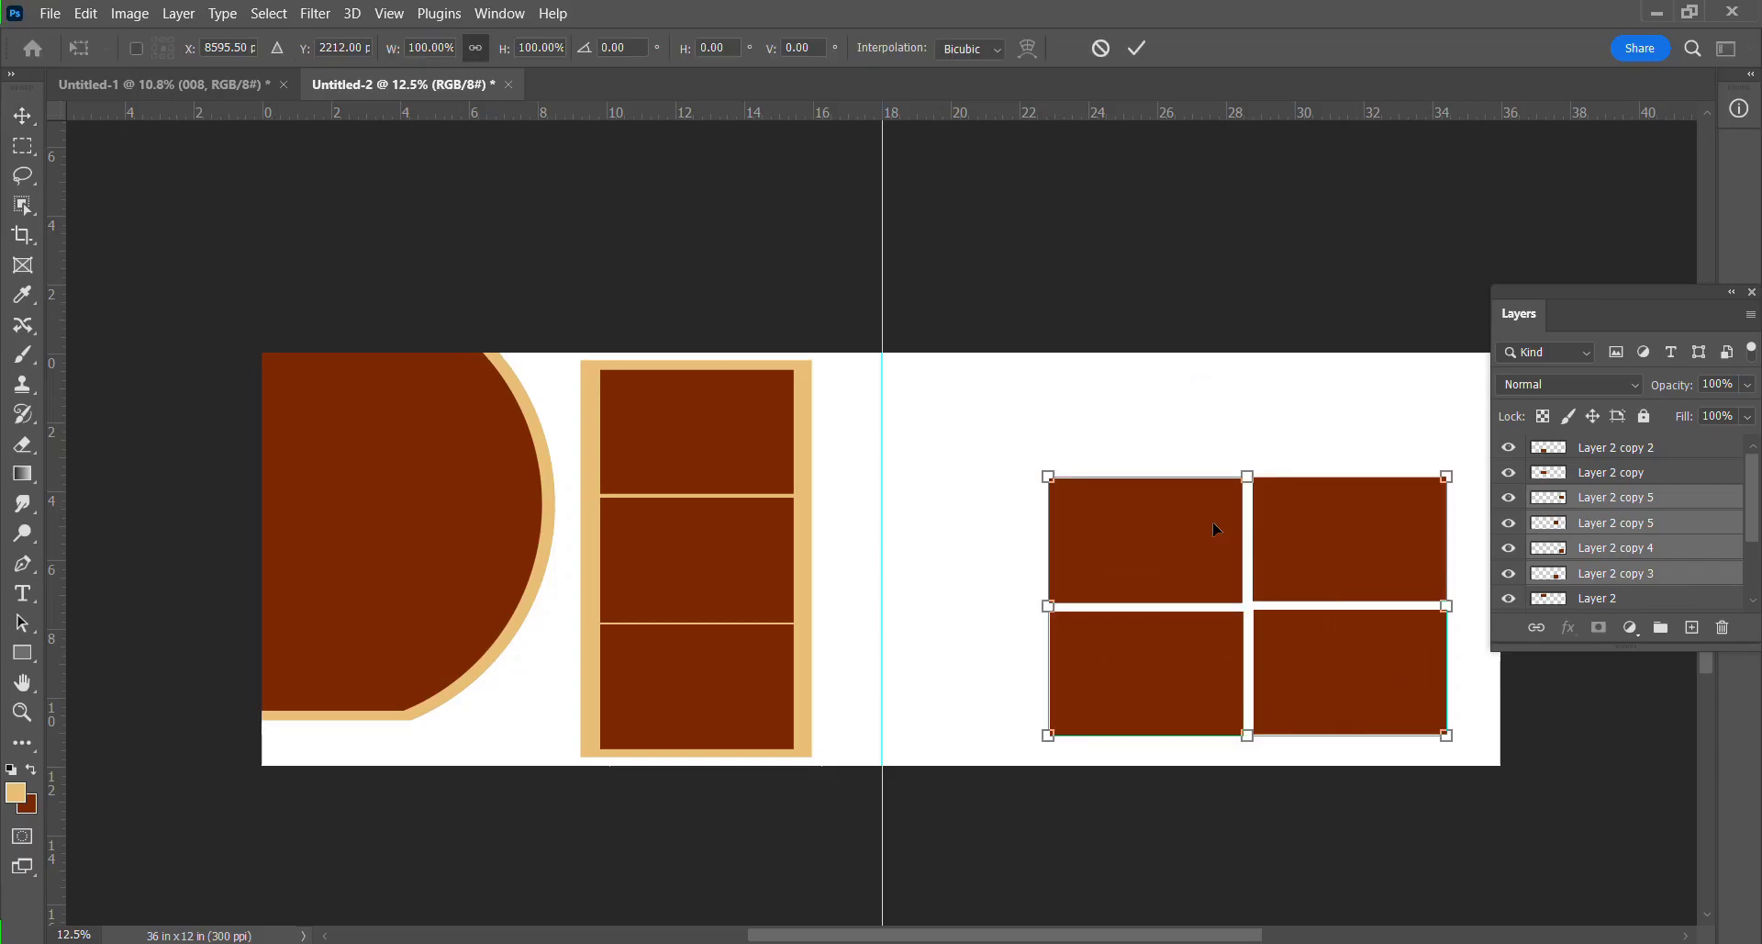
pyautogui.moveTo(1039, 474); pyautogui.dragTo(981, 436)
pyautogui.moveTo(1309, 657); pyautogui.dragTo(1348, 675)
pyautogui.moveTo(1602, 294); pyautogui.dragTo(1655, 296)
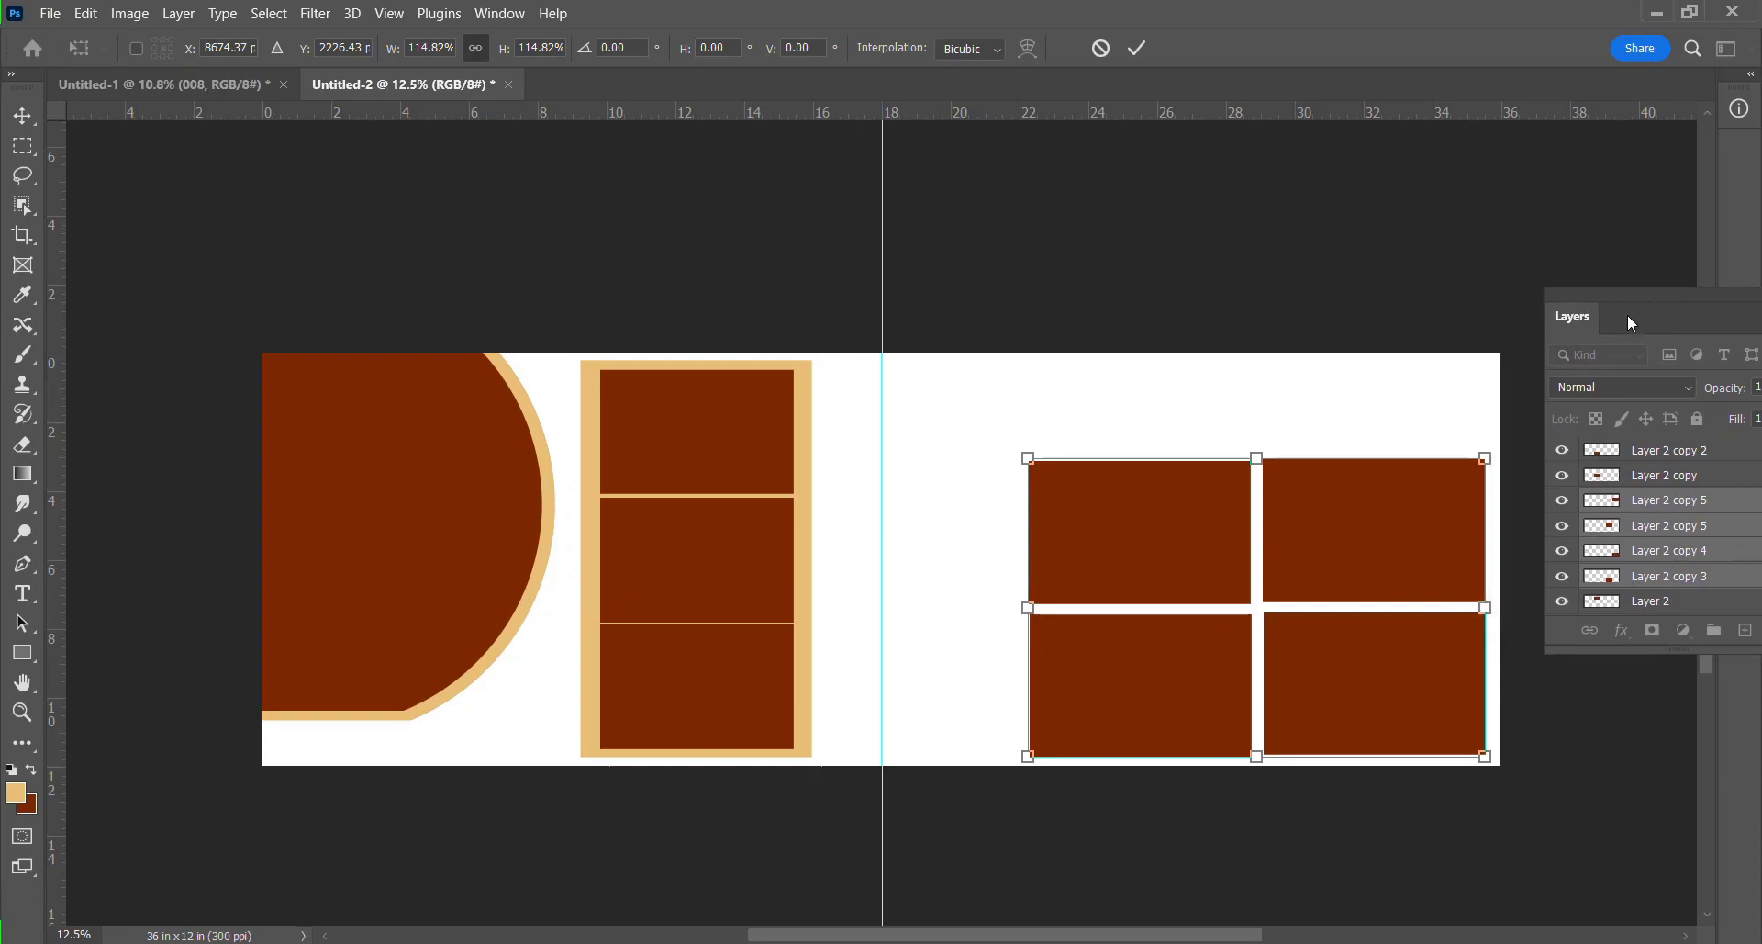
pyautogui.press('Return')
# Duplicate the tan panel behind the two-by-two grid and resize it into a border around all four frames.
pyautogui.click(805, 595)
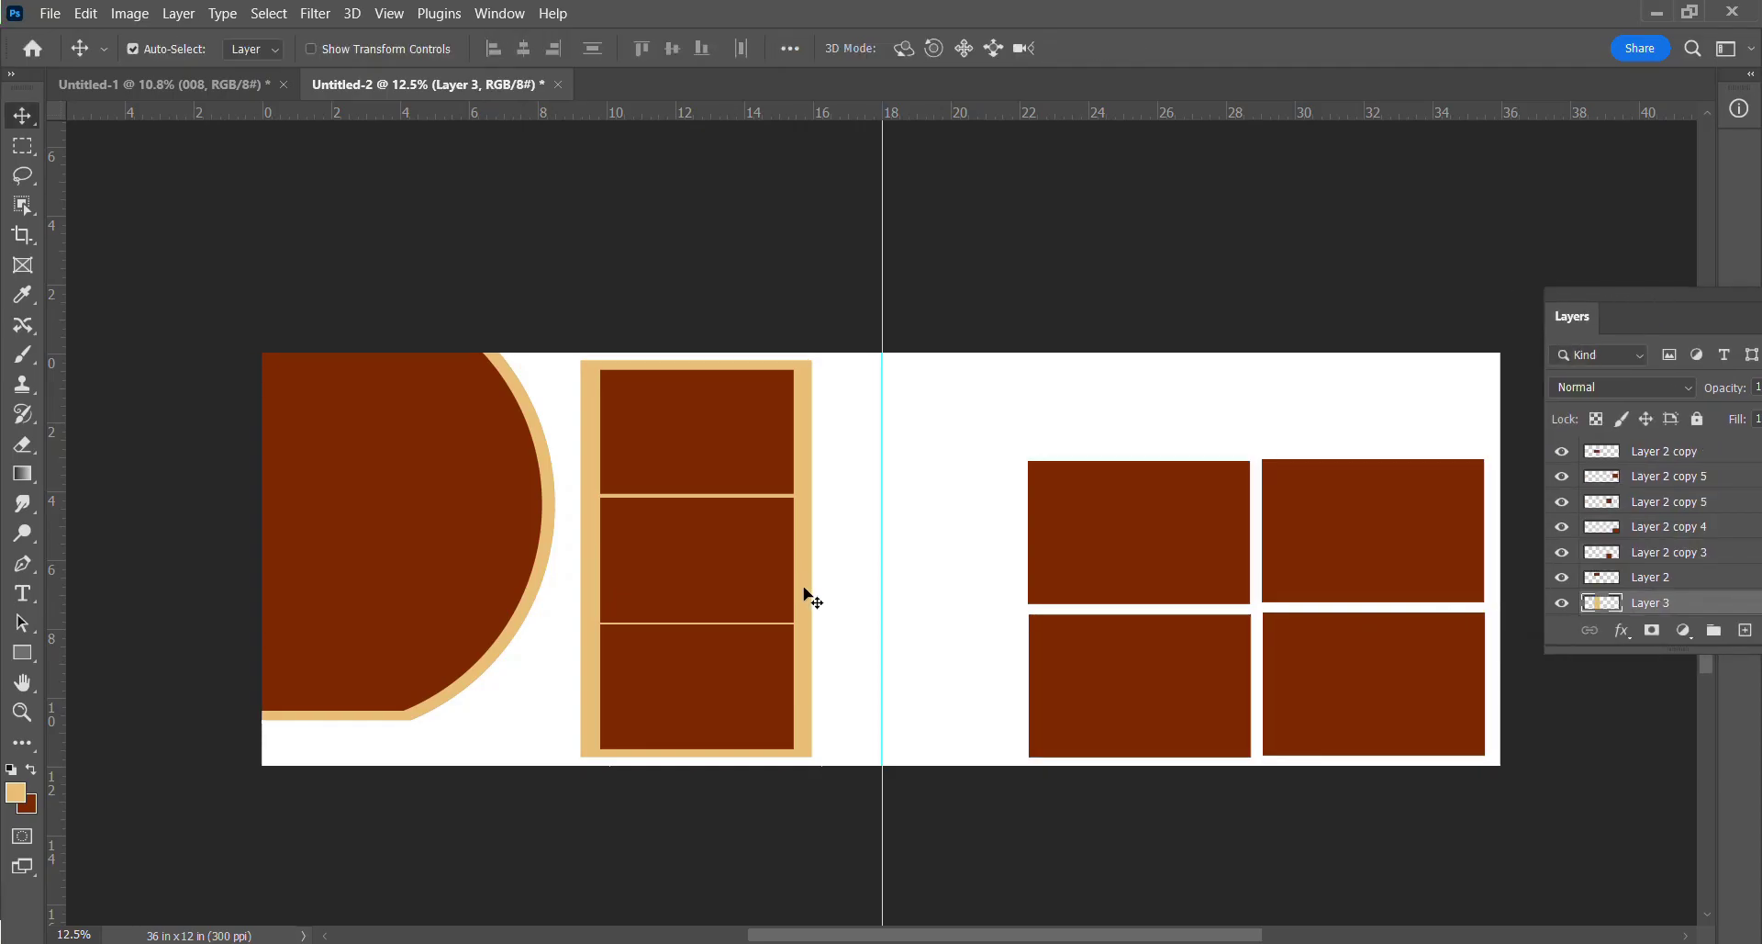
pyautogui.moveTo(805, 589); pyautogui.dragTo(1223, 604)
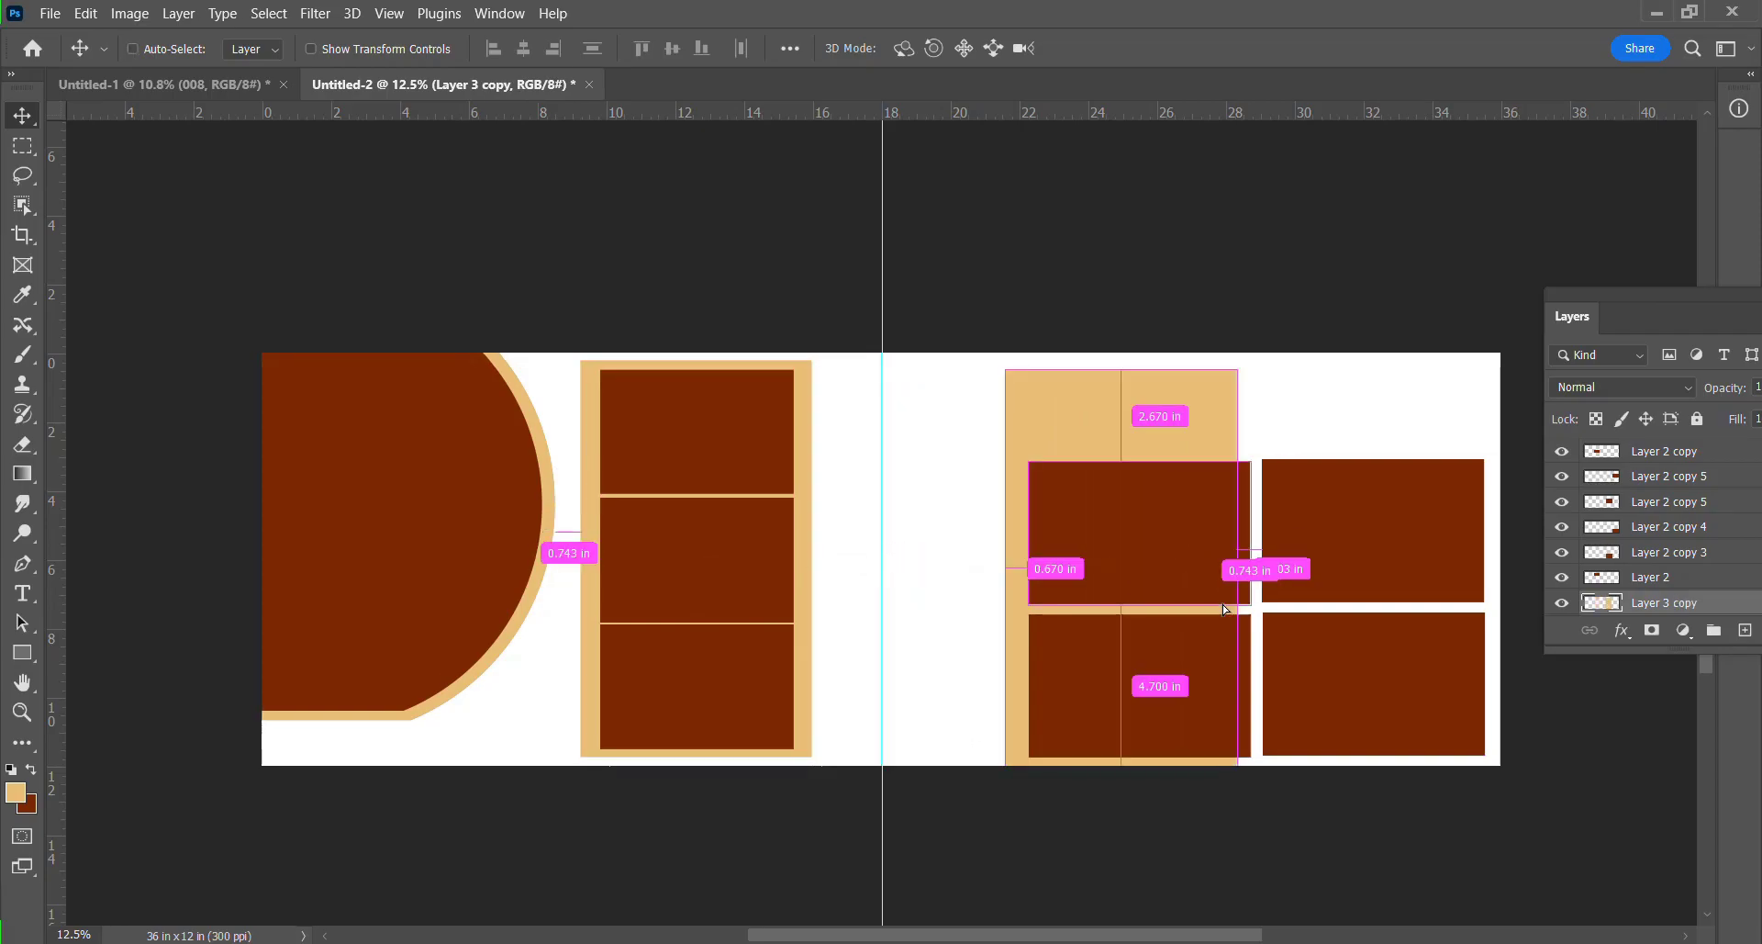
pyautogui.hotkey('ctrl', 't')
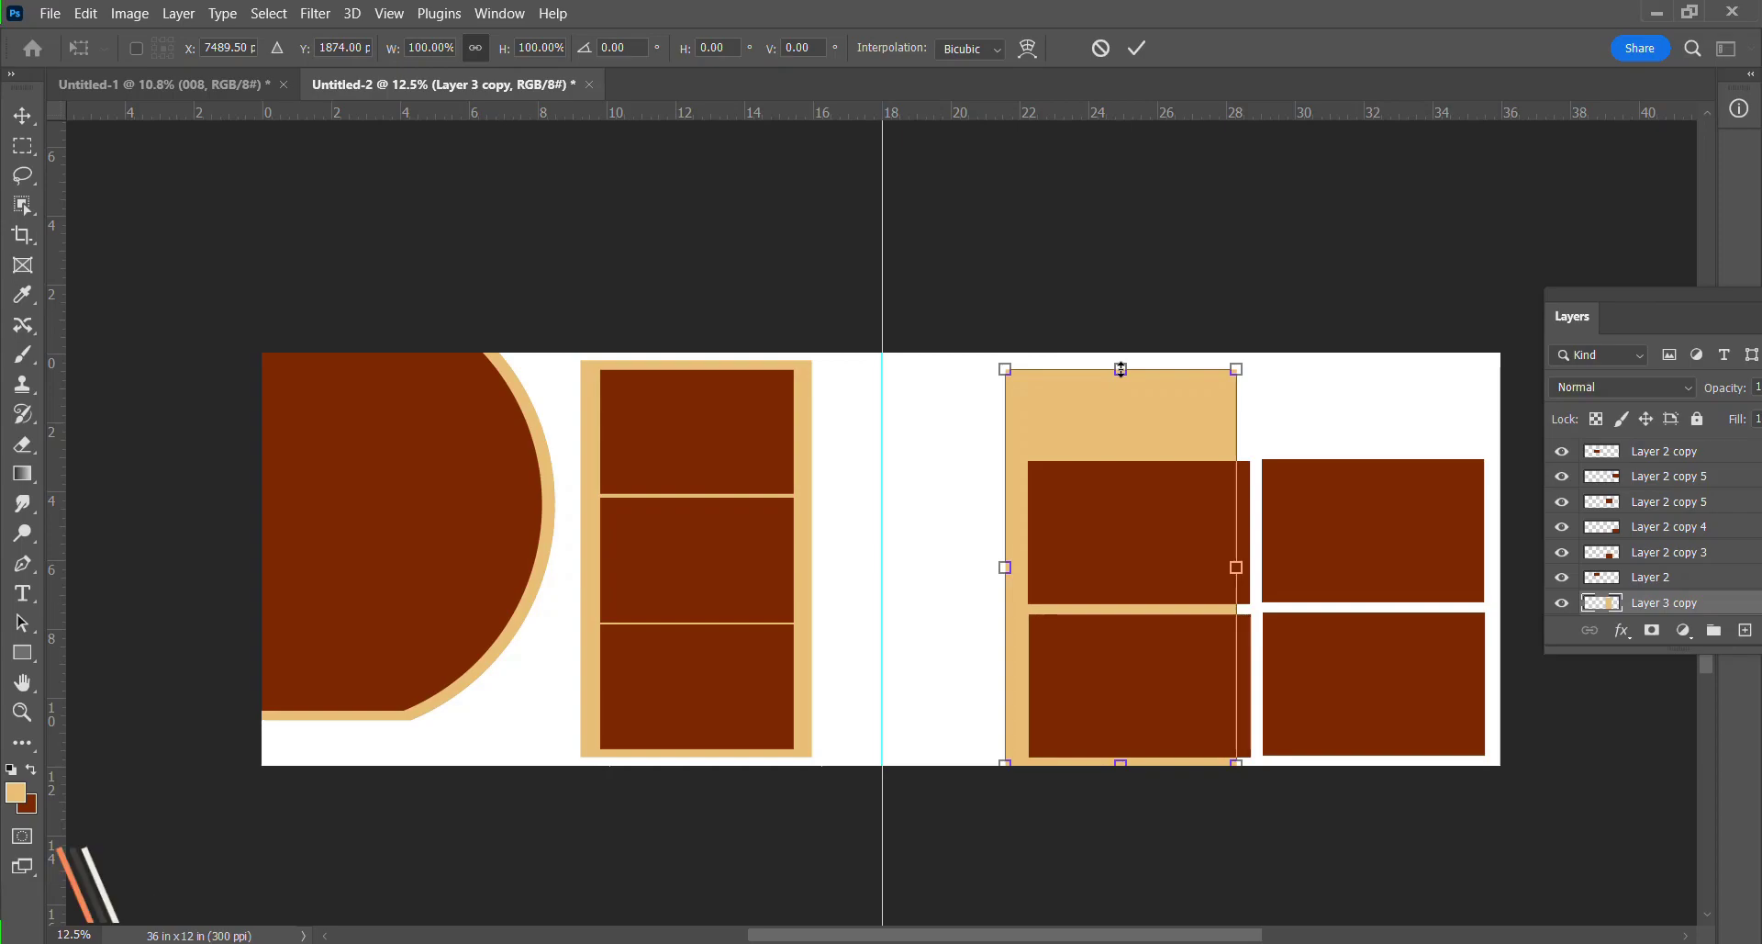
pyautogui.moveTo(1121, 369); pyautogui.dragTo(1135, 448)
pyautogui.moveTo(1233, 608); pyautogui.dragTo(1492, 606)
pyautogui.press('Return')
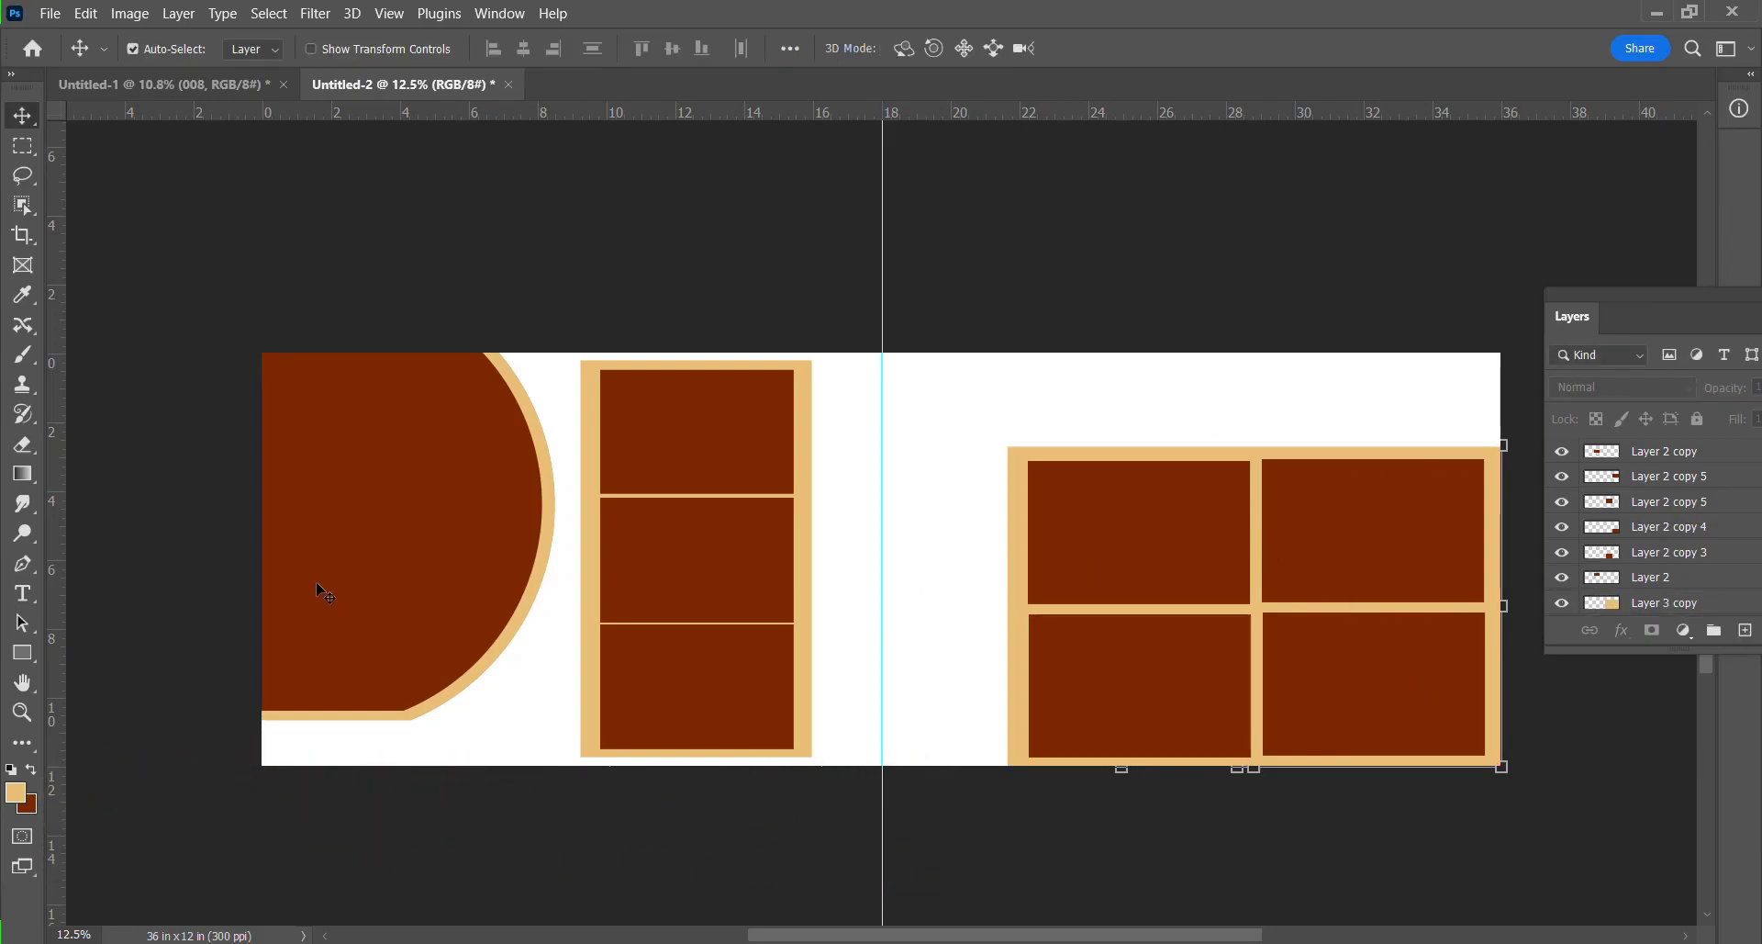
# Place the photo pexels-hdstuduio-balotra-13548896 from File Explorer's vidhi folder above the dark curved shape and clip it to that shape.
pyautogui.click(372, 557)
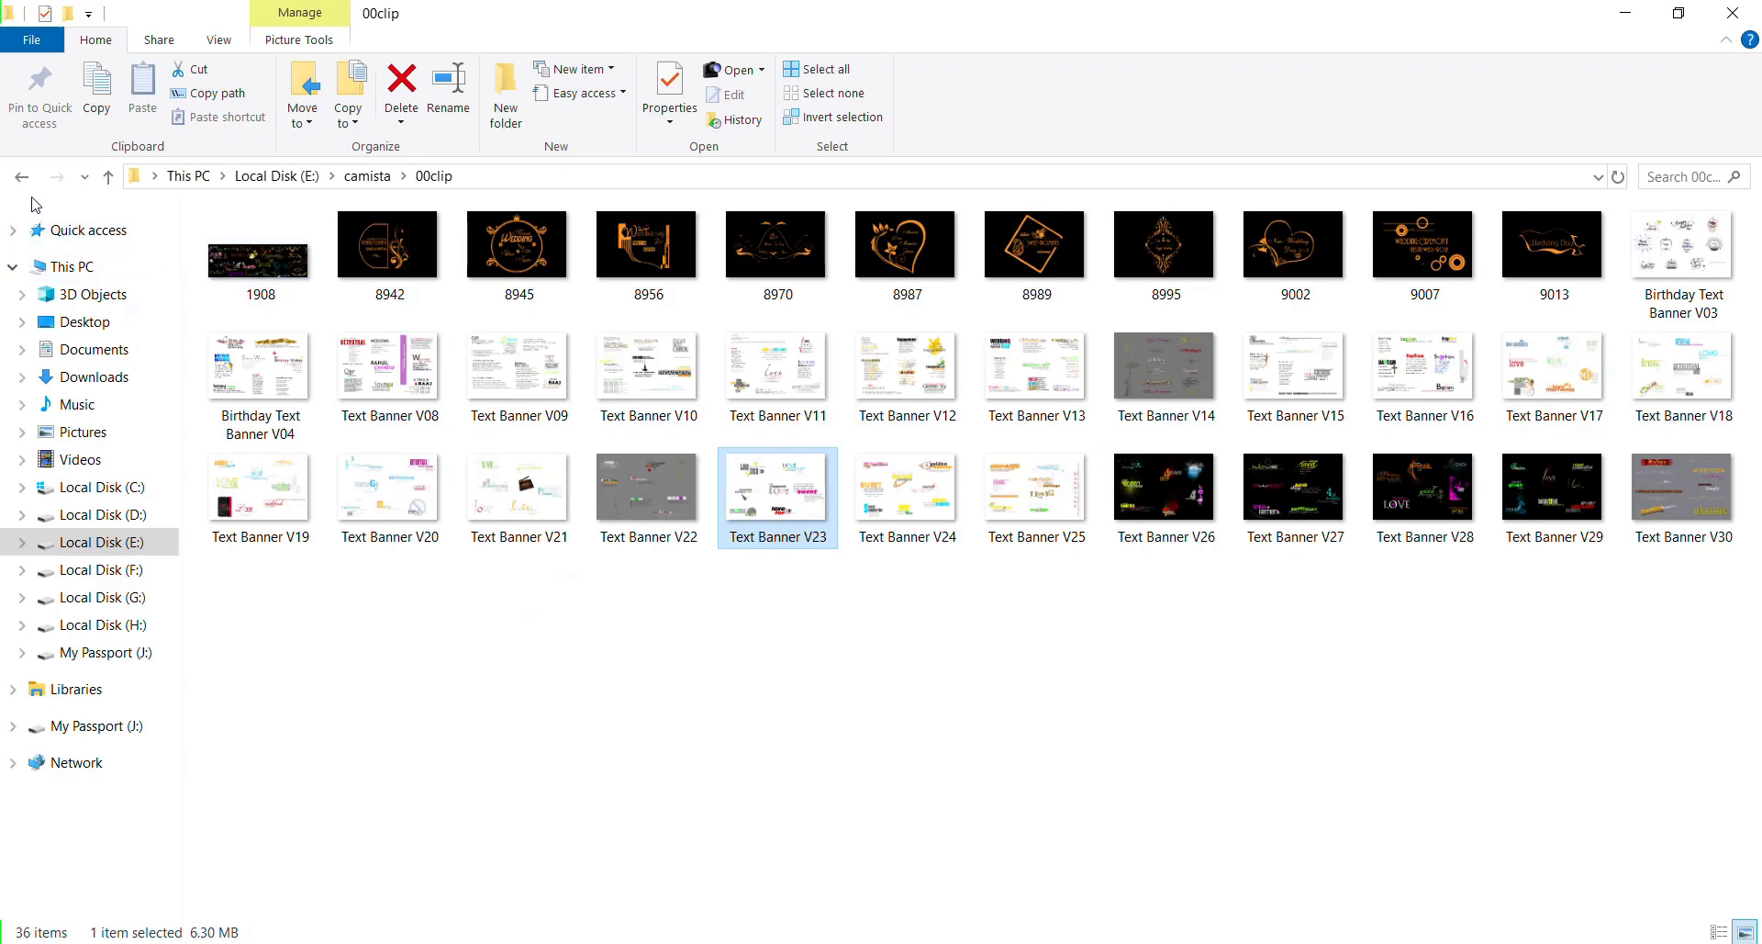
pyautogui.click(23, 181)
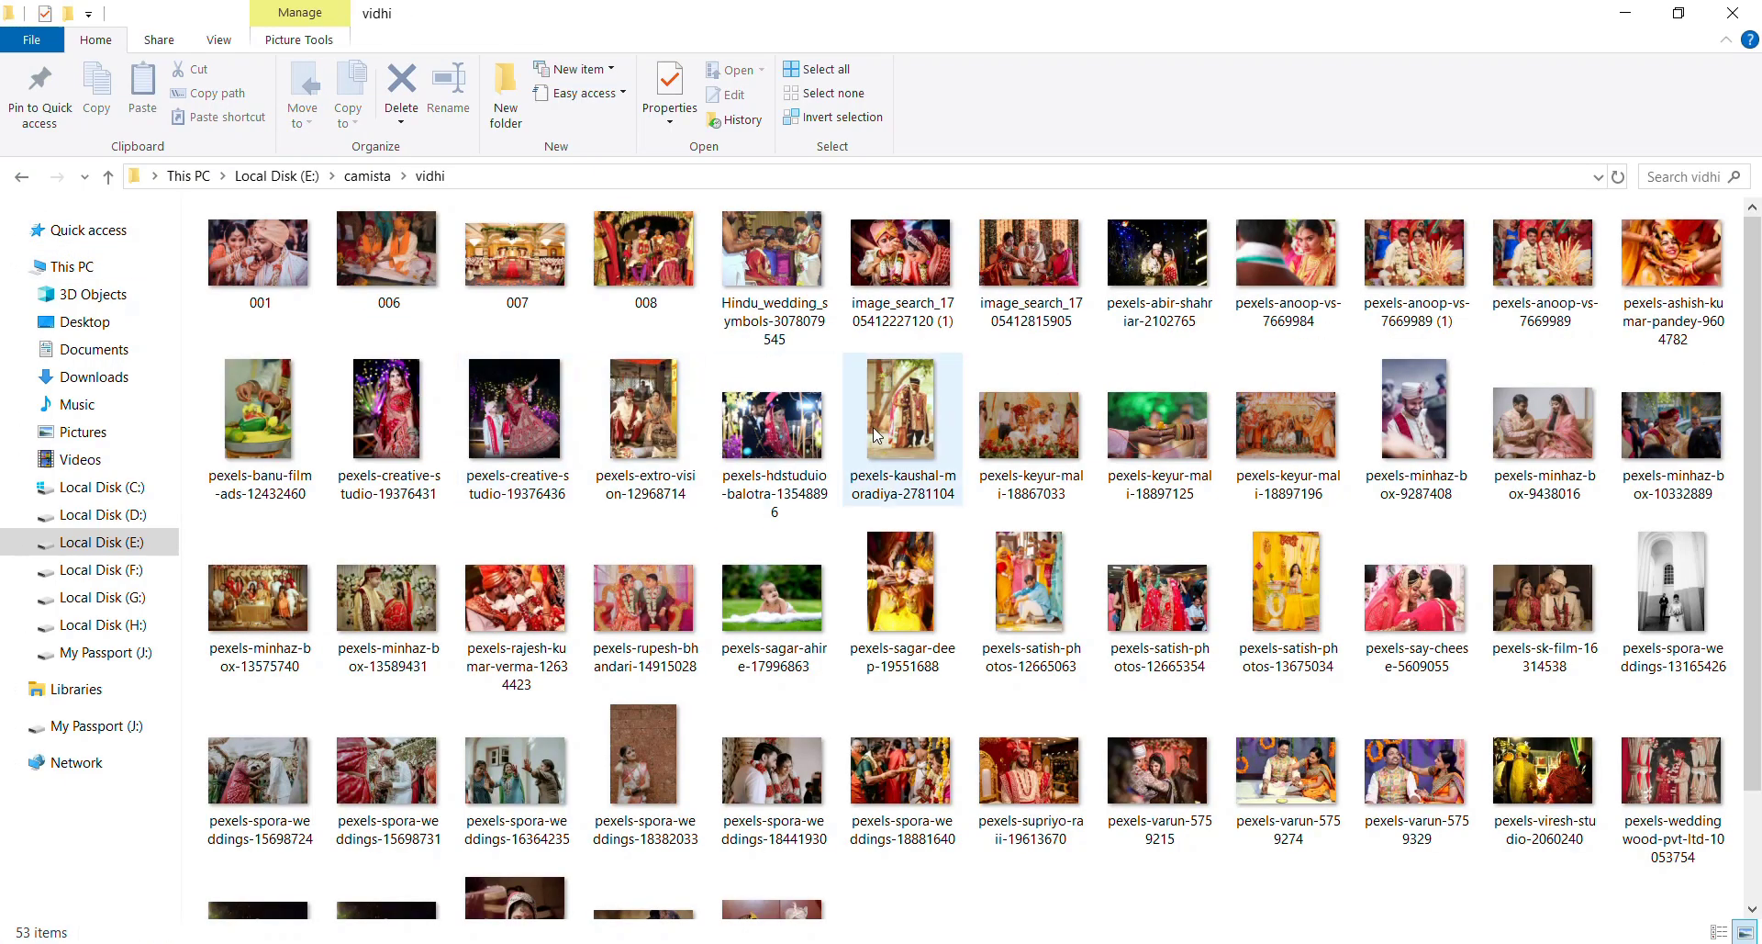
pyautogui.click(788, 428)
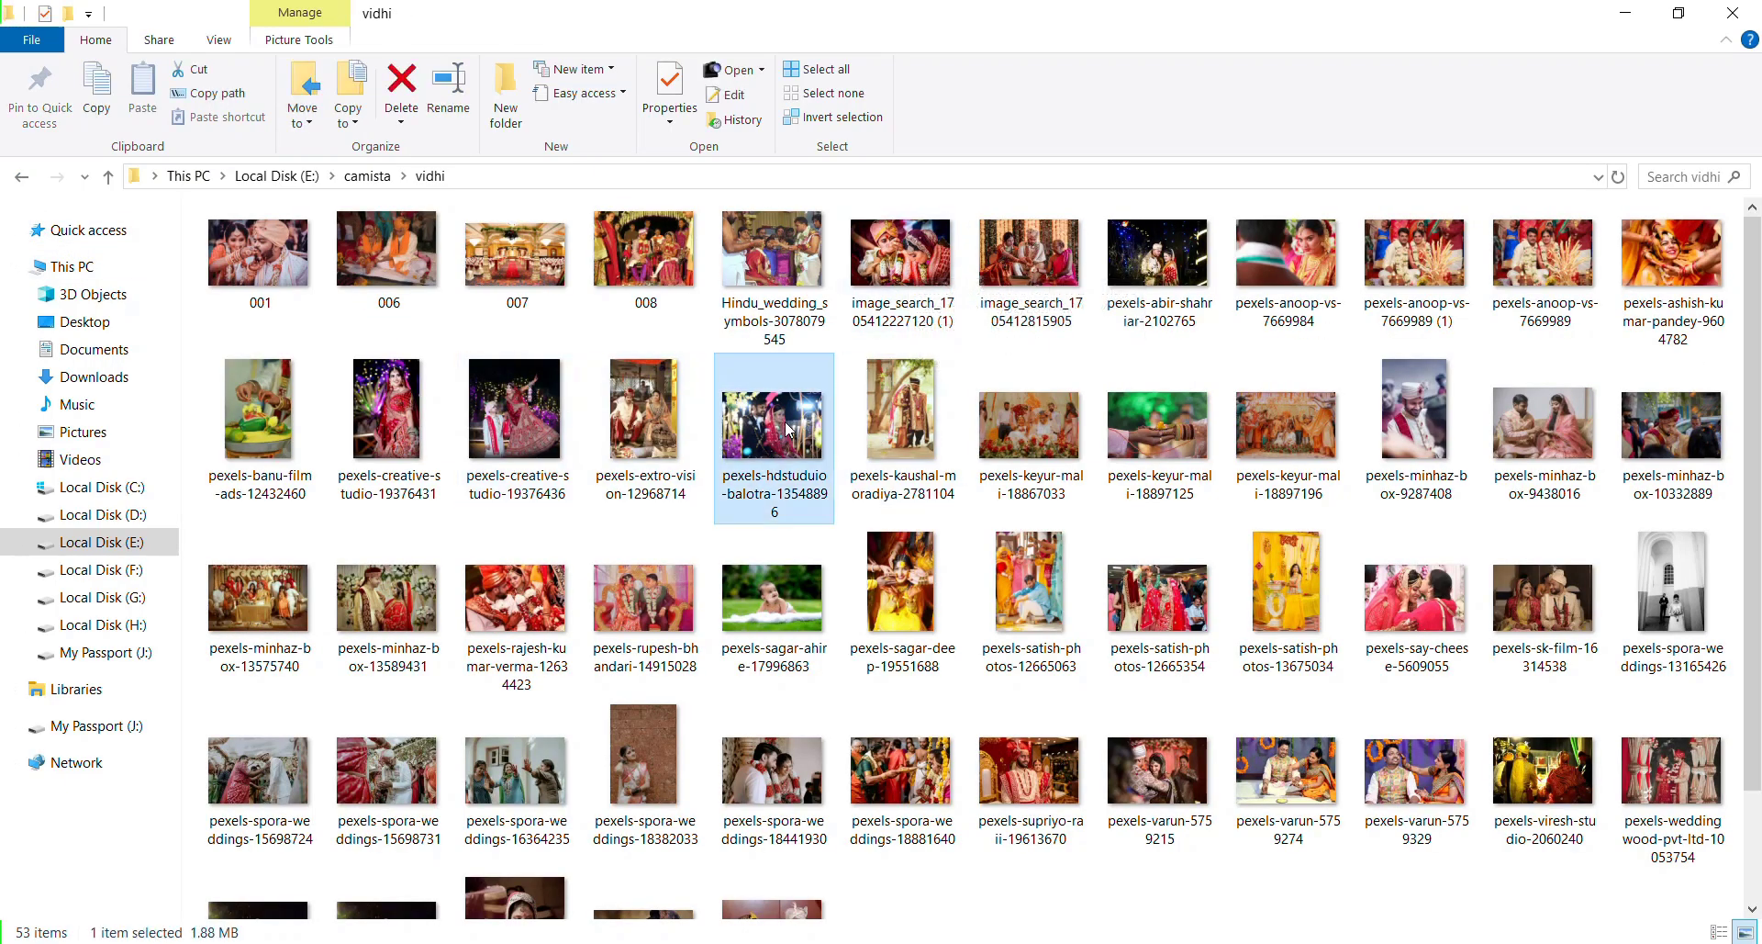
pyautogui.moveTo(788, 428); pyautogui.dragTo(387, 567)
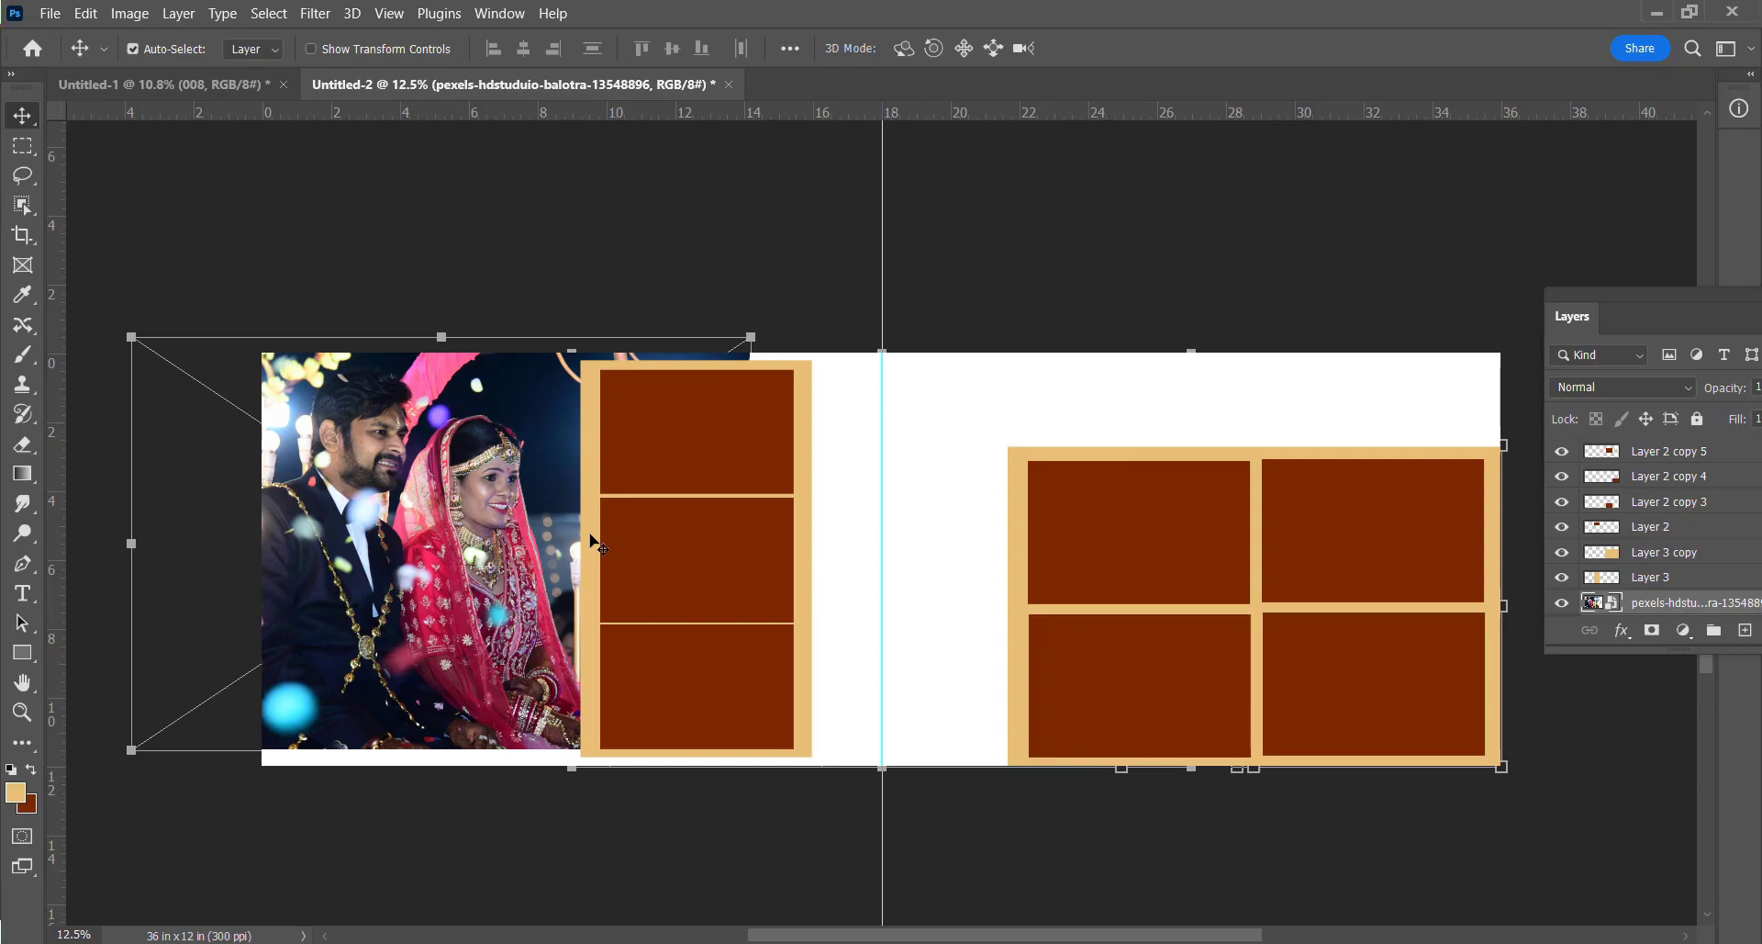
pyautogui.press('ctrl')
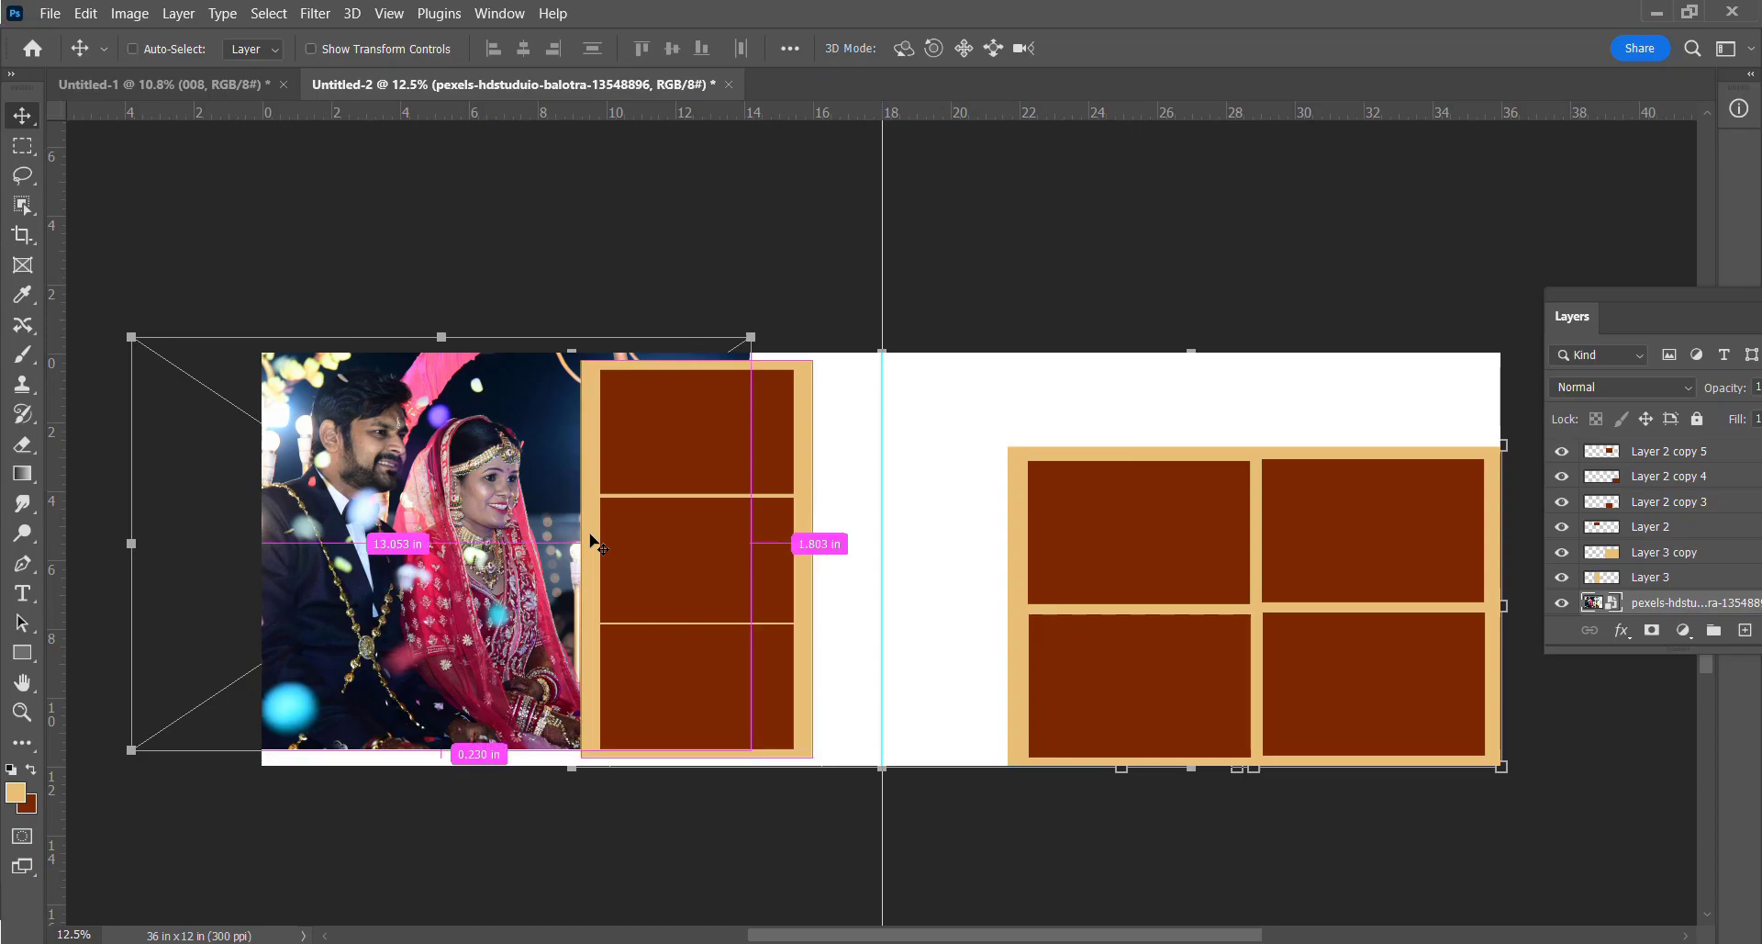
pyautogui.hotkey('ctrl', 'alt', 'g')
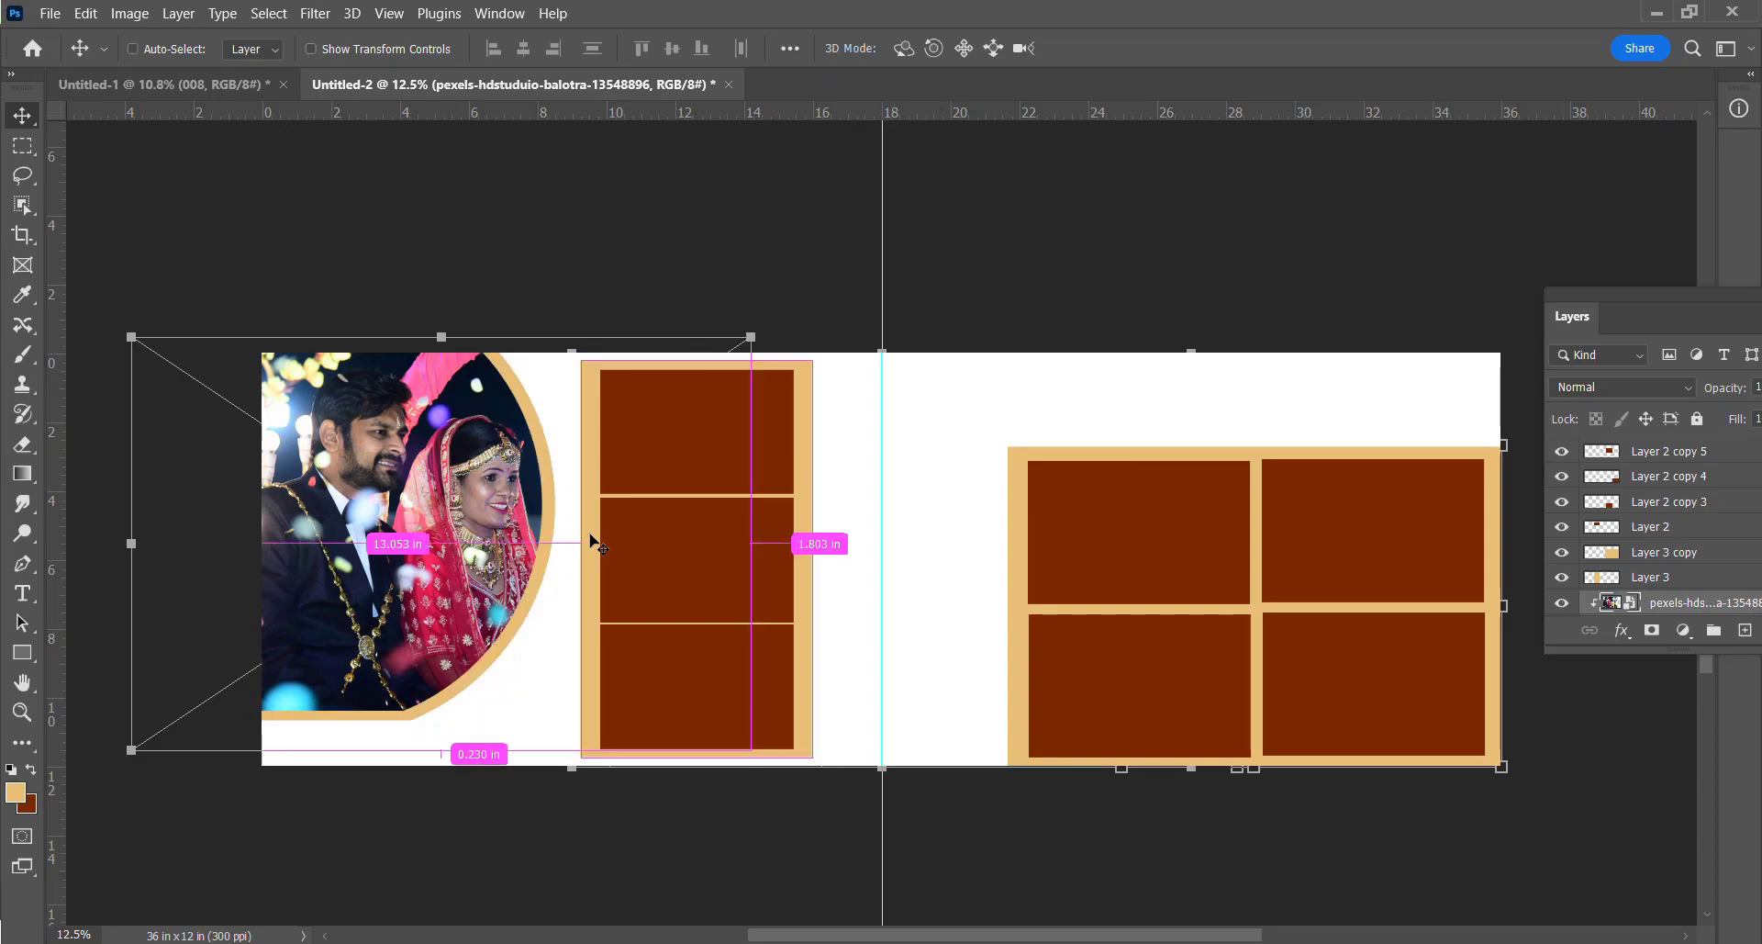
pyautogui.press('Return')
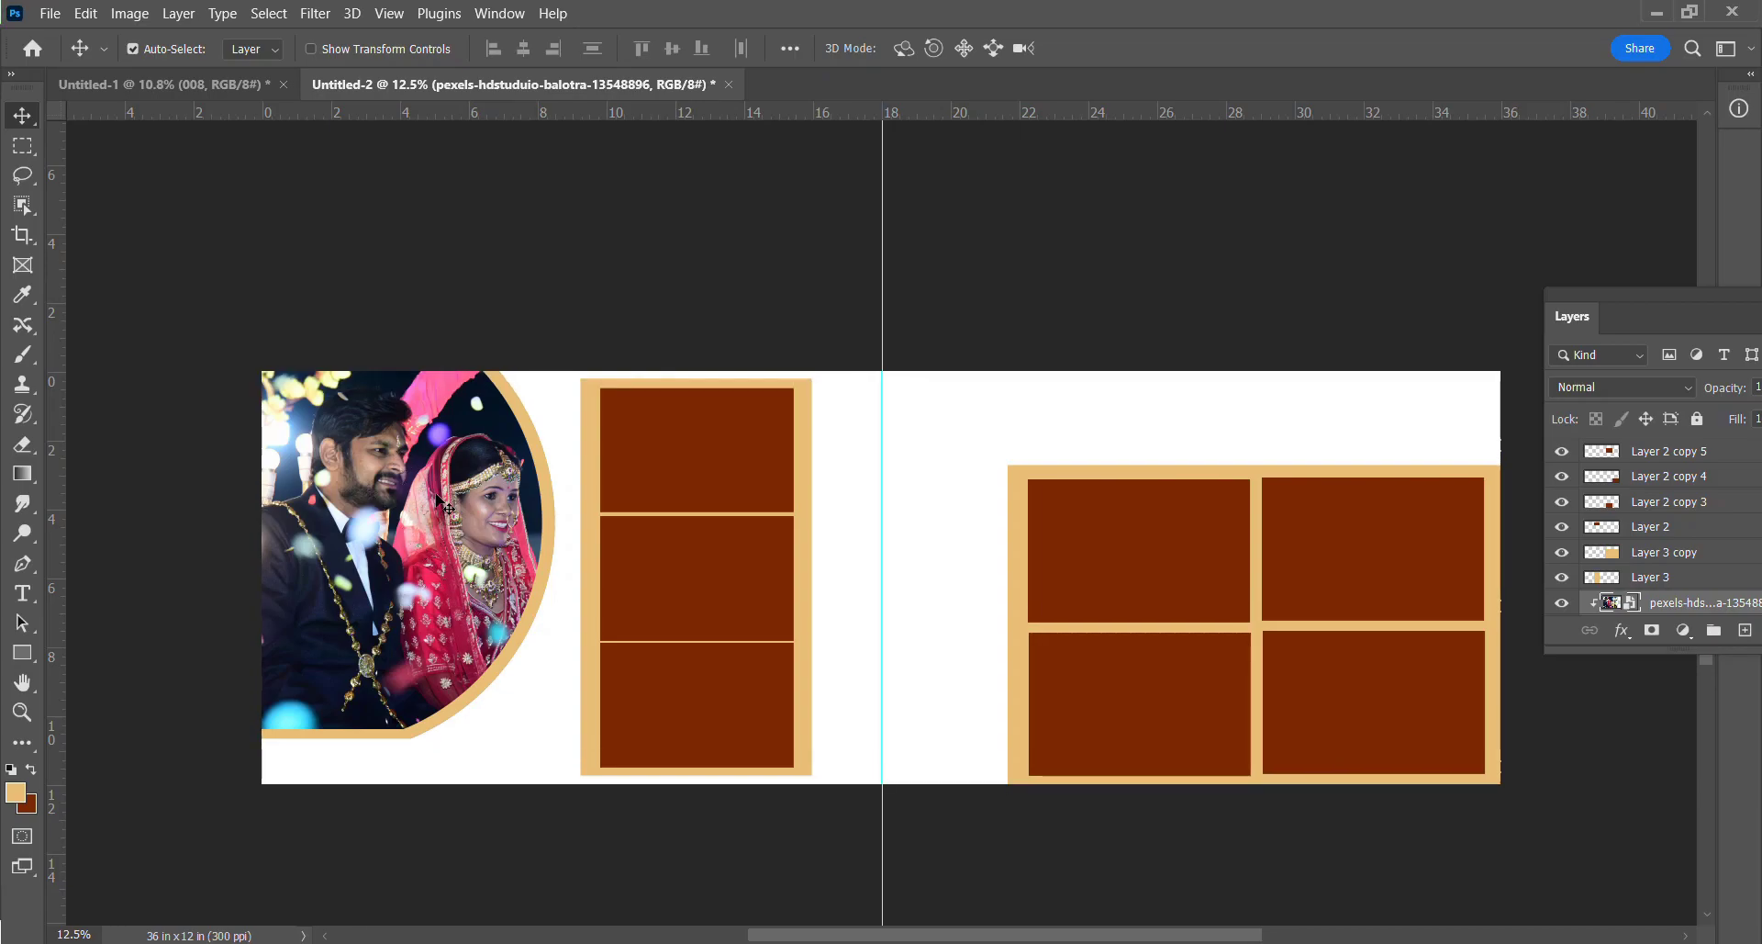
# Release the couple photo's clipping mask and clip the photo to the curved shape again.
pyautogui.press('ctrl')
pyautogui.hotkey('ctrl', 'alt', 'g')
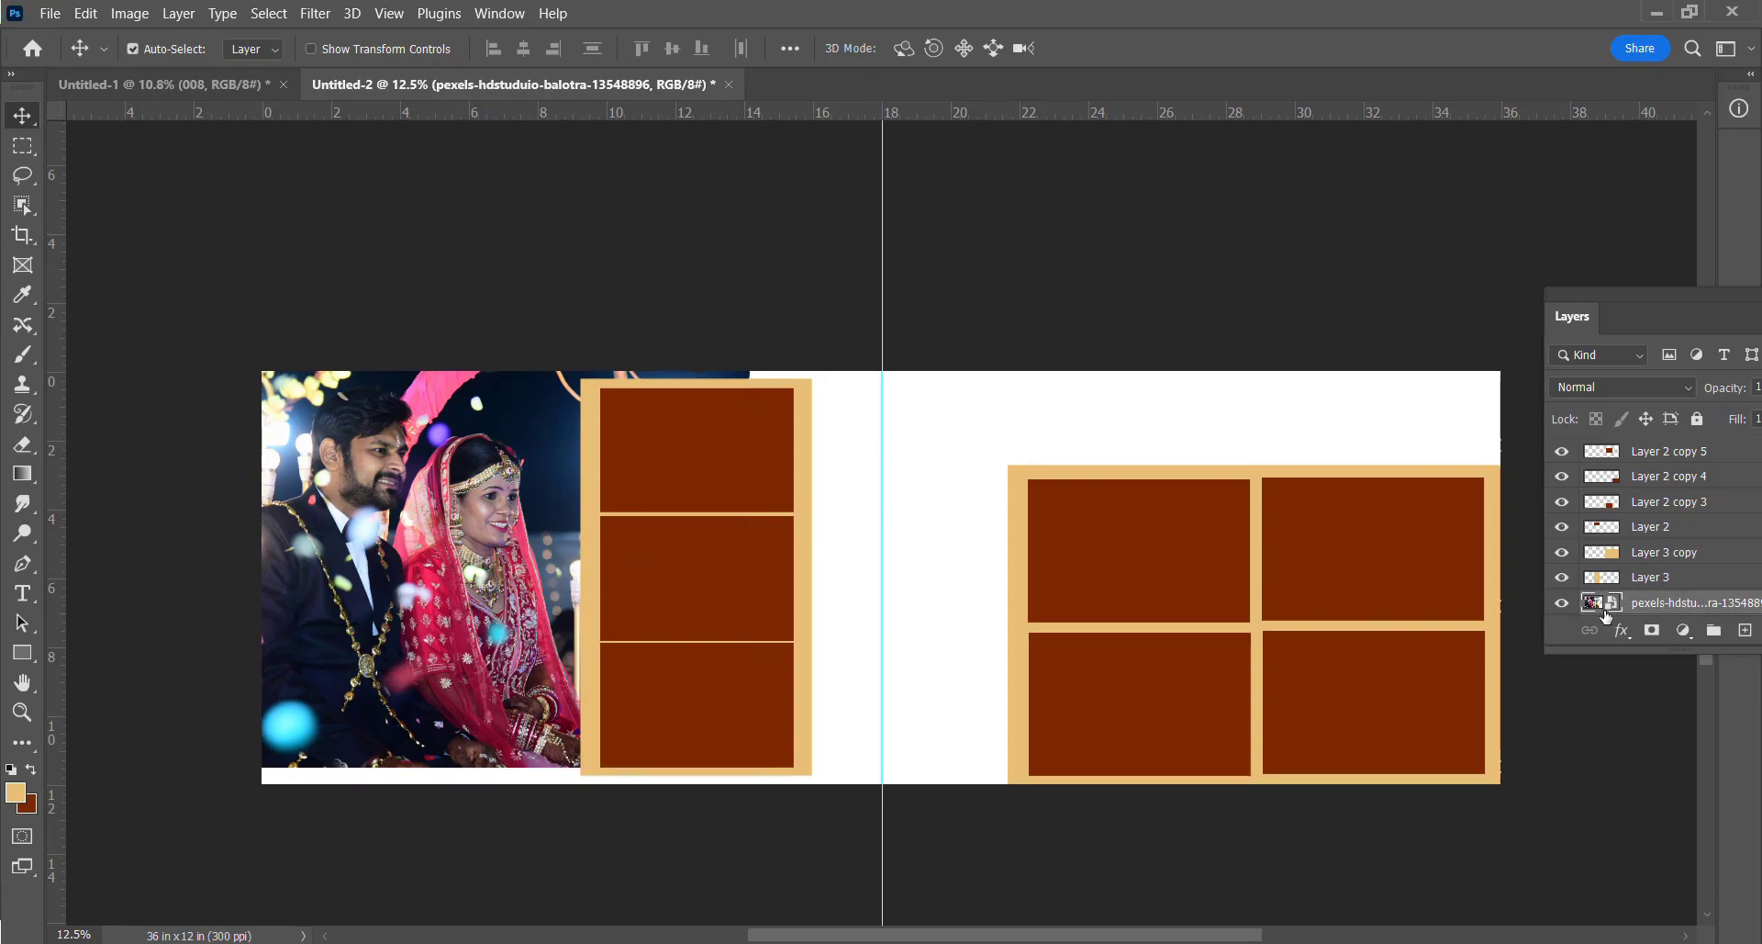
pyautogui.rightClick(1665, 606)
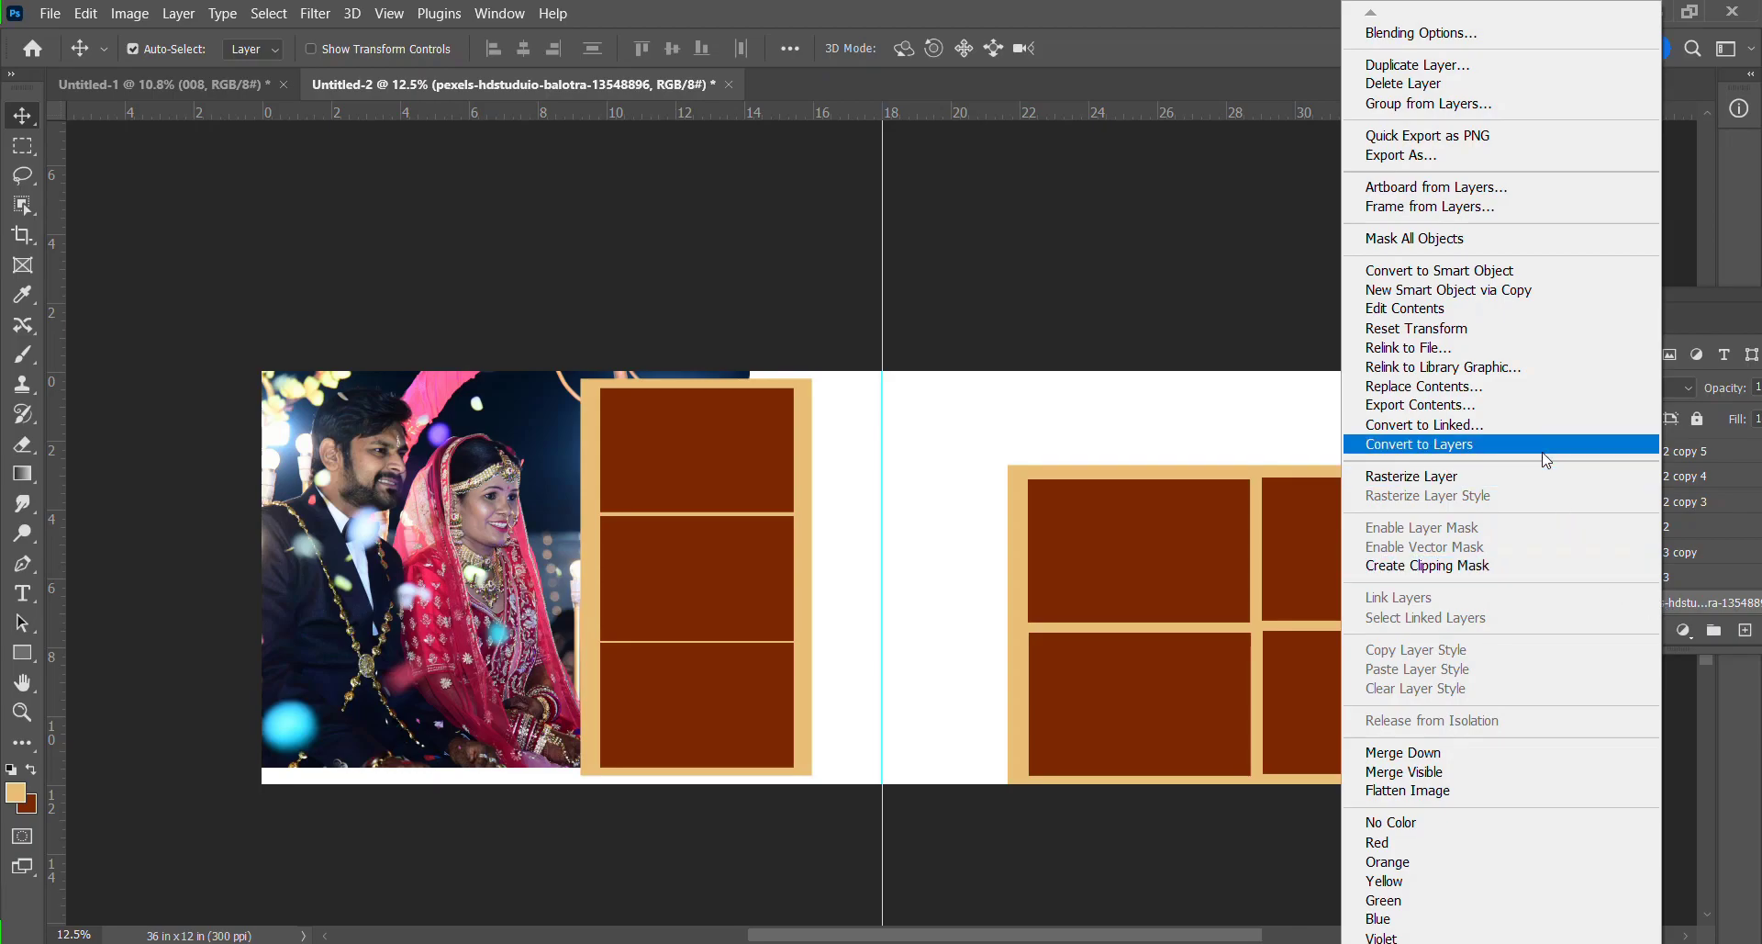
pyautogui.click(1471, 572)
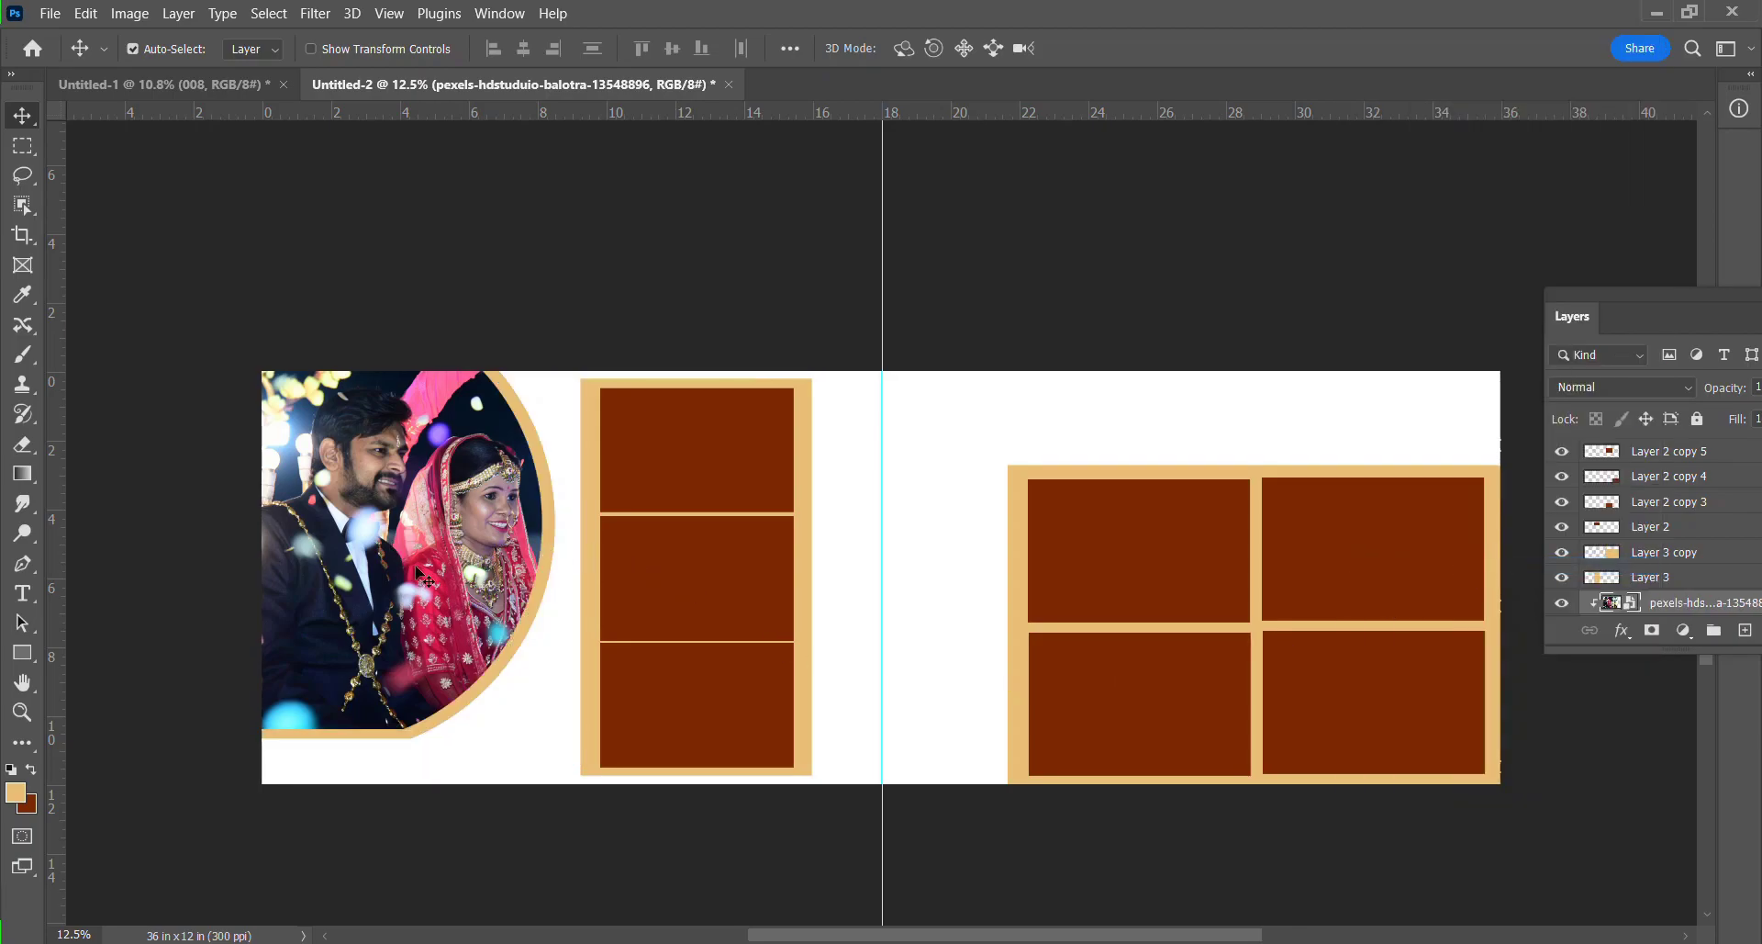
# Reposition the clipped couple photo inside the curved shape and scale it down slightly.
pyautogui.moveTo(428, 553); pyautogui.dragTo(413, 550)
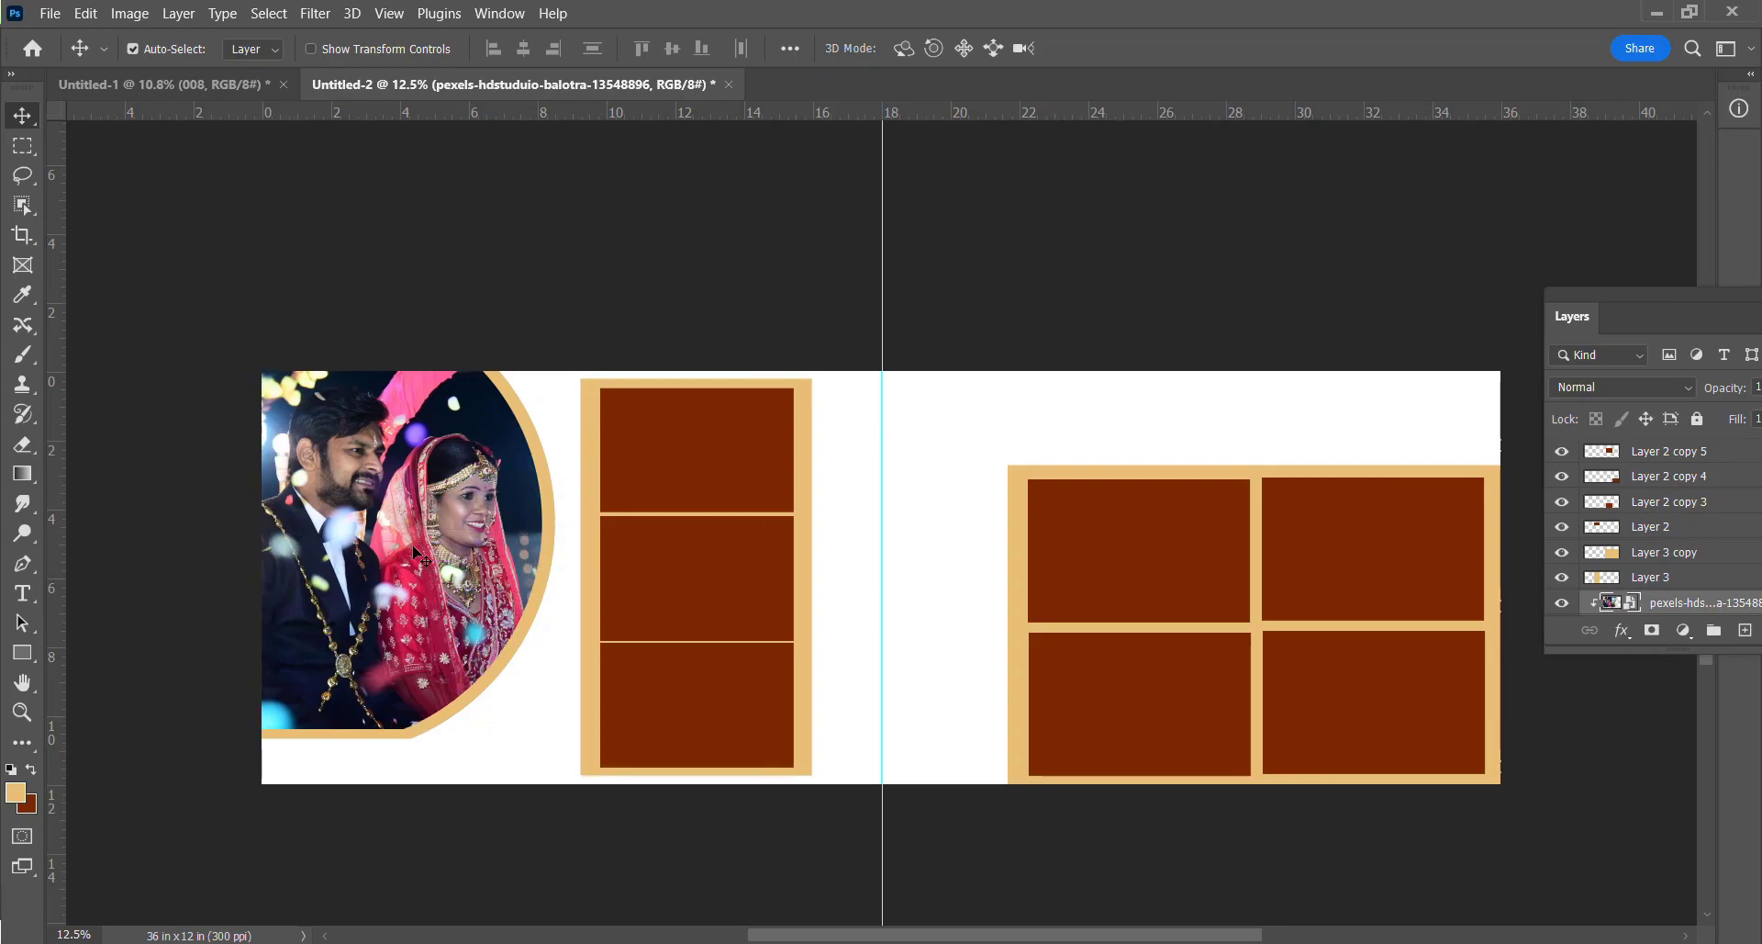
pyautogui.hotkey('ctrl', 't')
pyautogui.scroll(-1, 453, 571)
pyautogui.moveTo(680, 733); pyautogui.dragTo(653, 709)
# Place photo 001 from File Explorer's vidhi folder over the column's top frame, scale it to 12.64% and clip it to that frame.
pyautogui.click(658, 477)
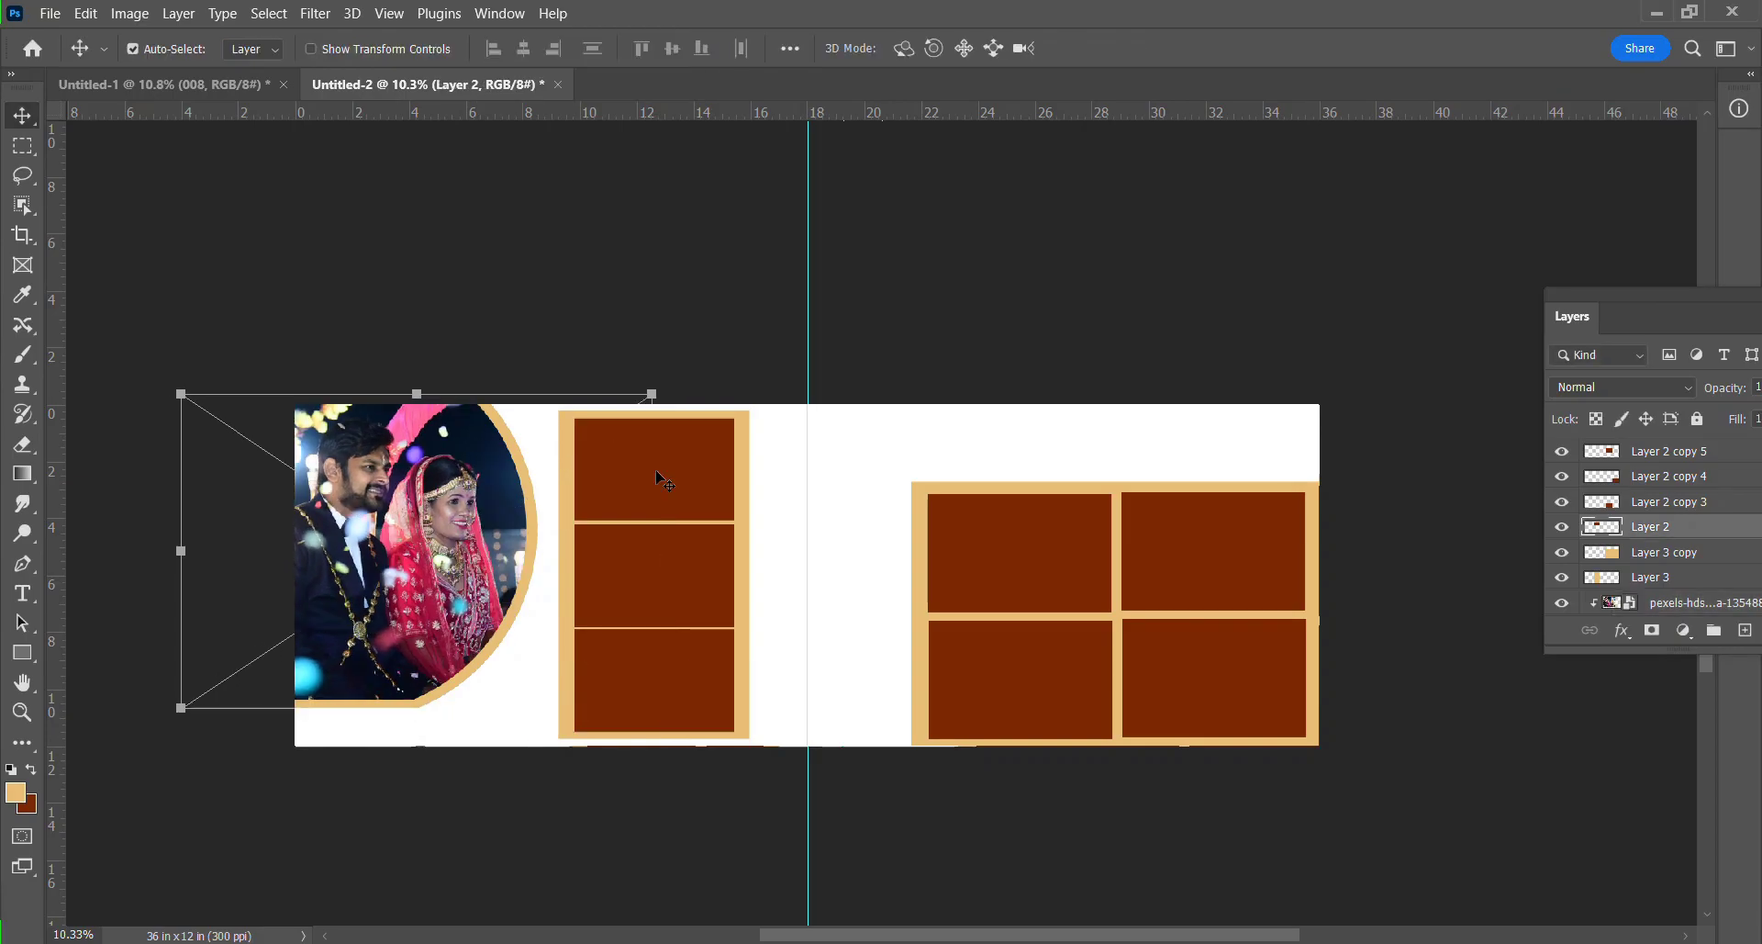
pyautogui.click(658, 561)
pyautogui.click(652, 647)
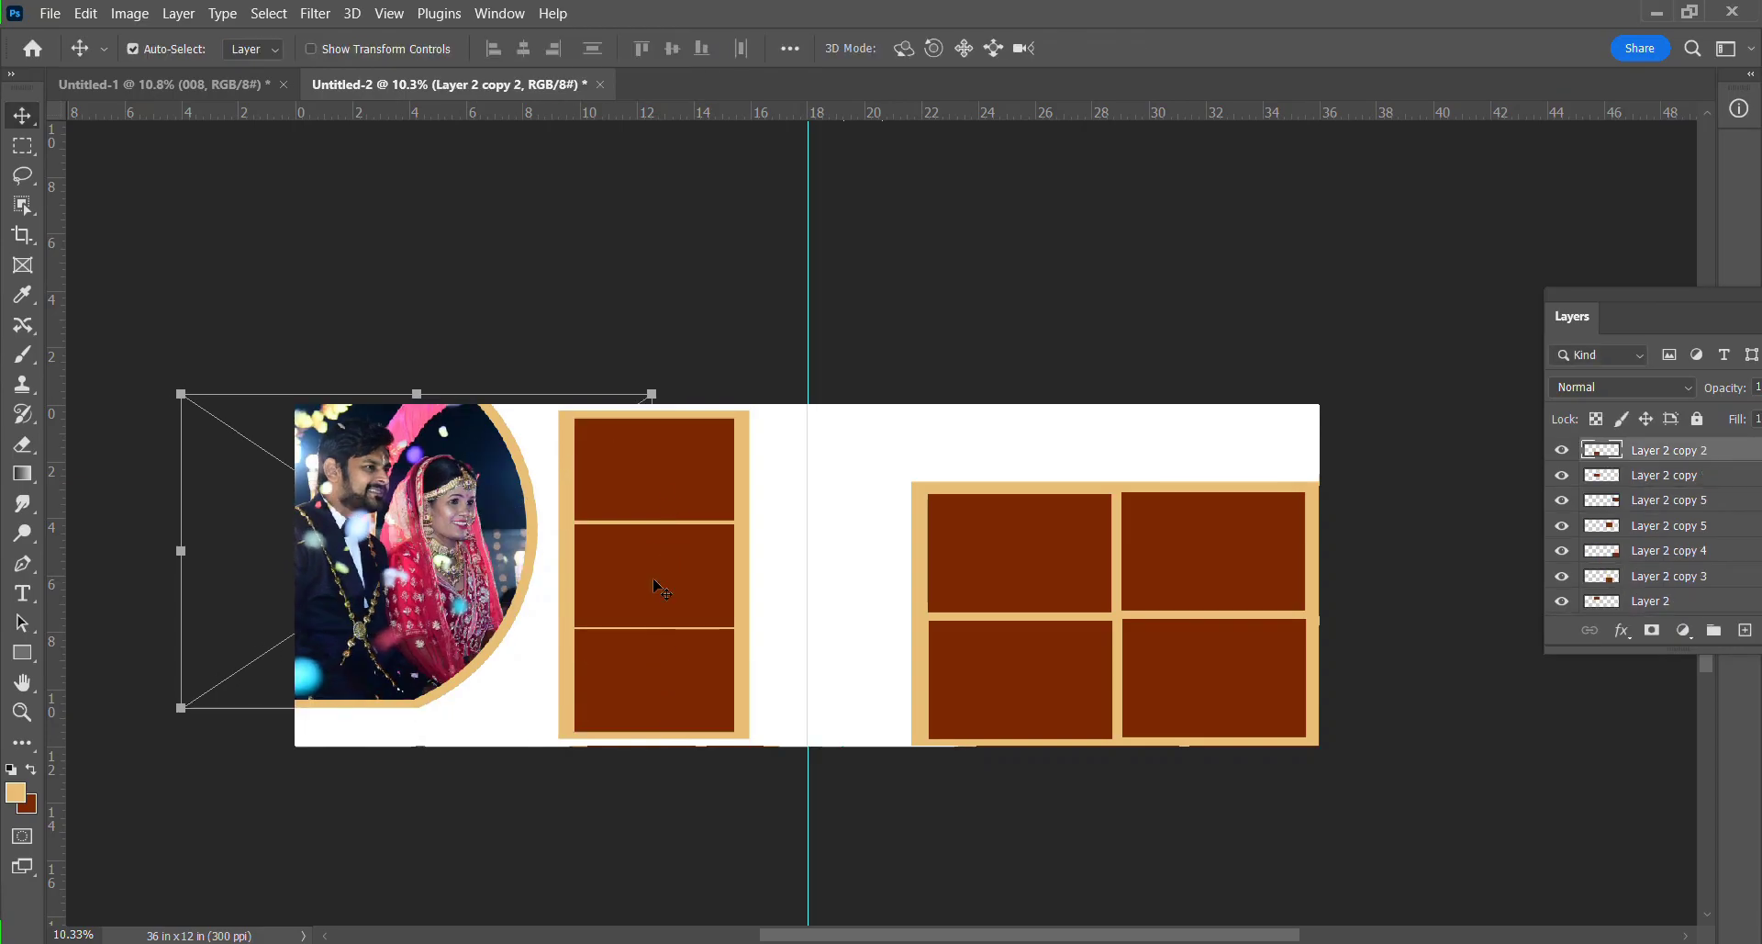
pyautogui.click(667, 488)
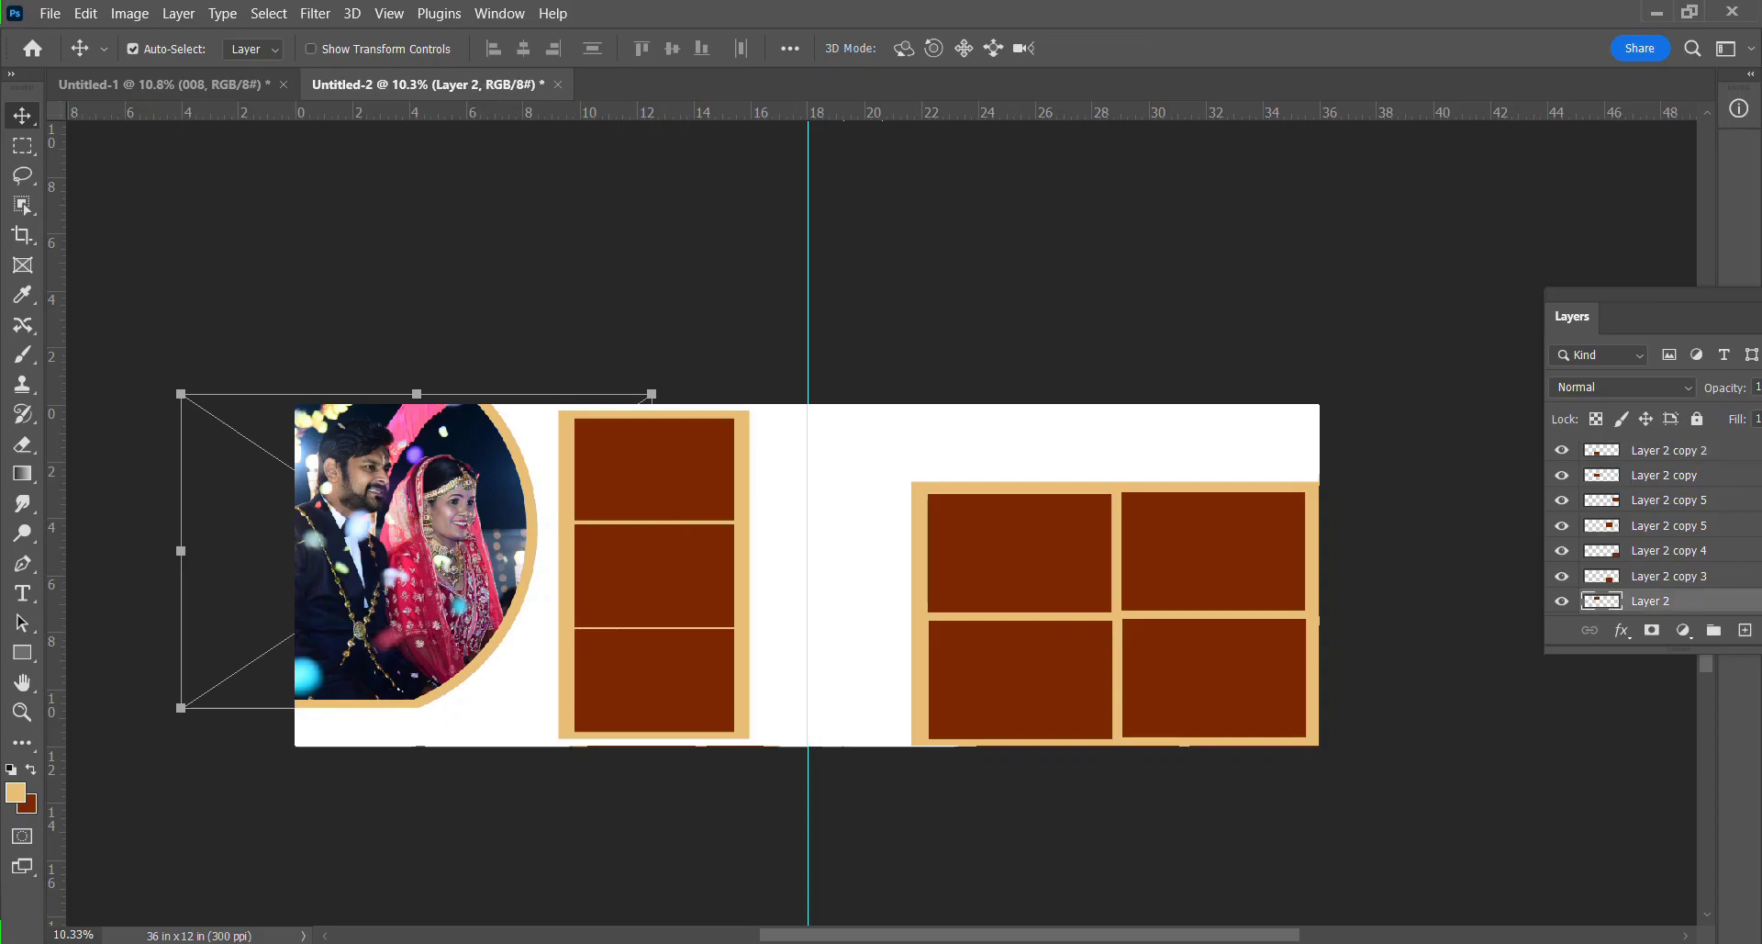
pyautogui.hotkey('alt', 'Tab')
pyautogui.moveTo(259, 257); pyautogui.dragTo(617, 460)
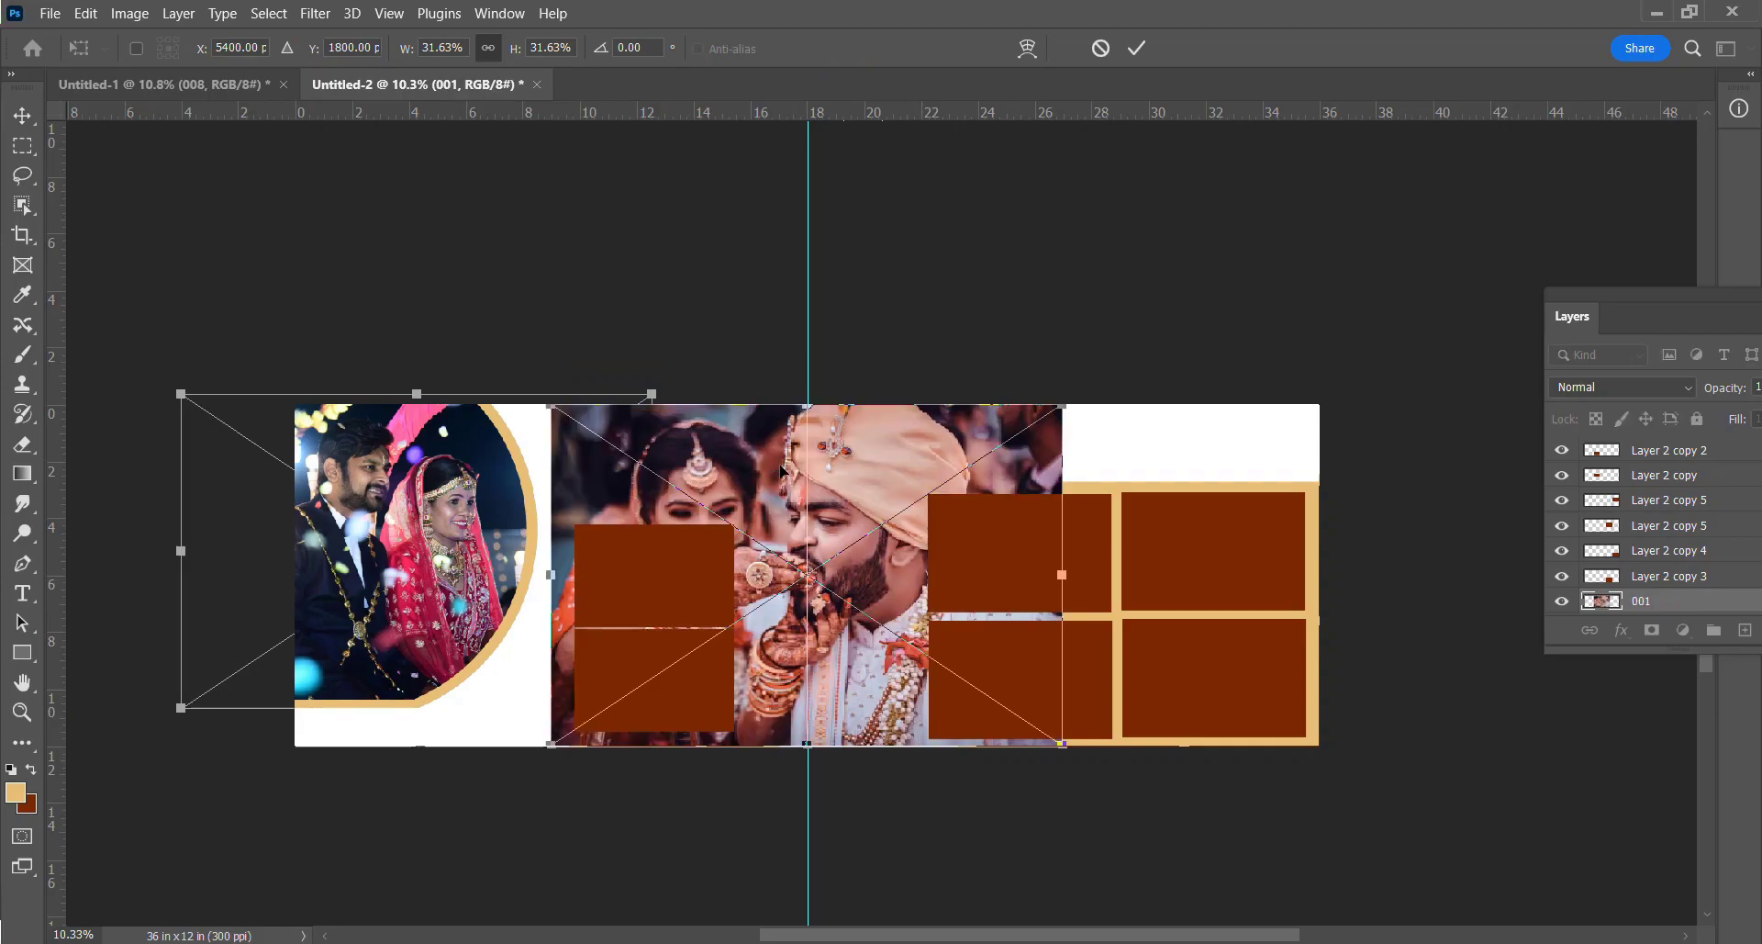
pyautogui.moveTo(1062, 405); pyautogui.dragTo(755, 608)
pyautogui.moveTo(690, 684); pyautogui.dragTo(700, 490)
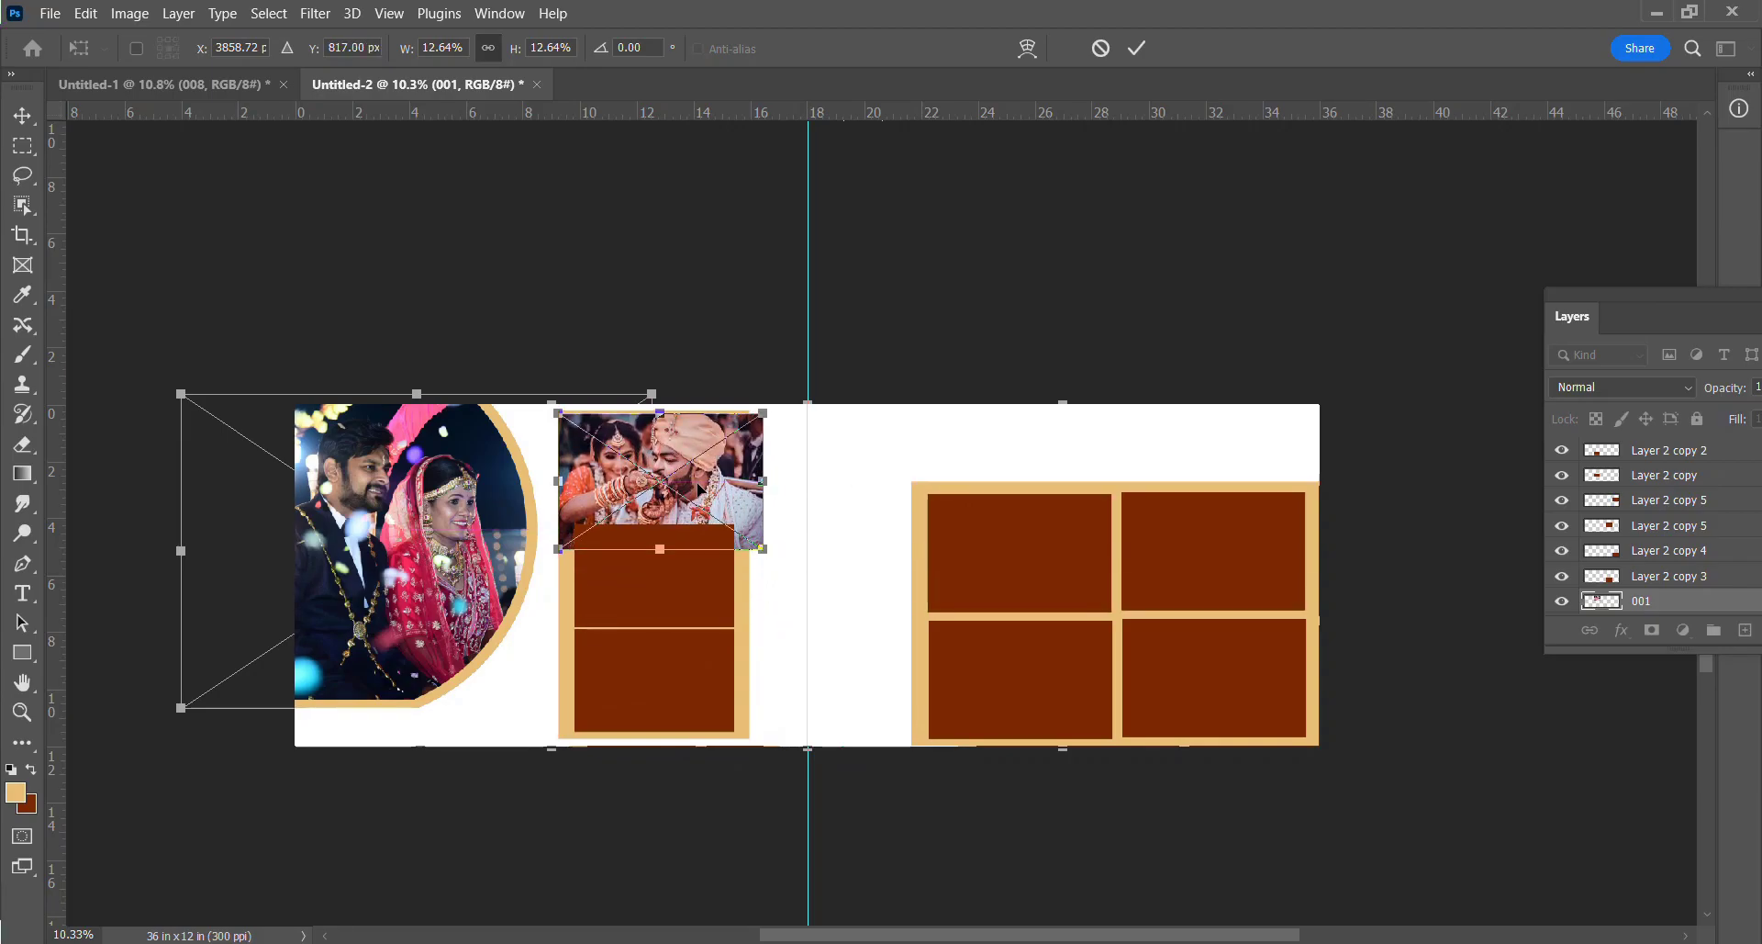
pyautogui.press('Return')
pyautogui.hotkey('ctrl', 'alt', 'g')
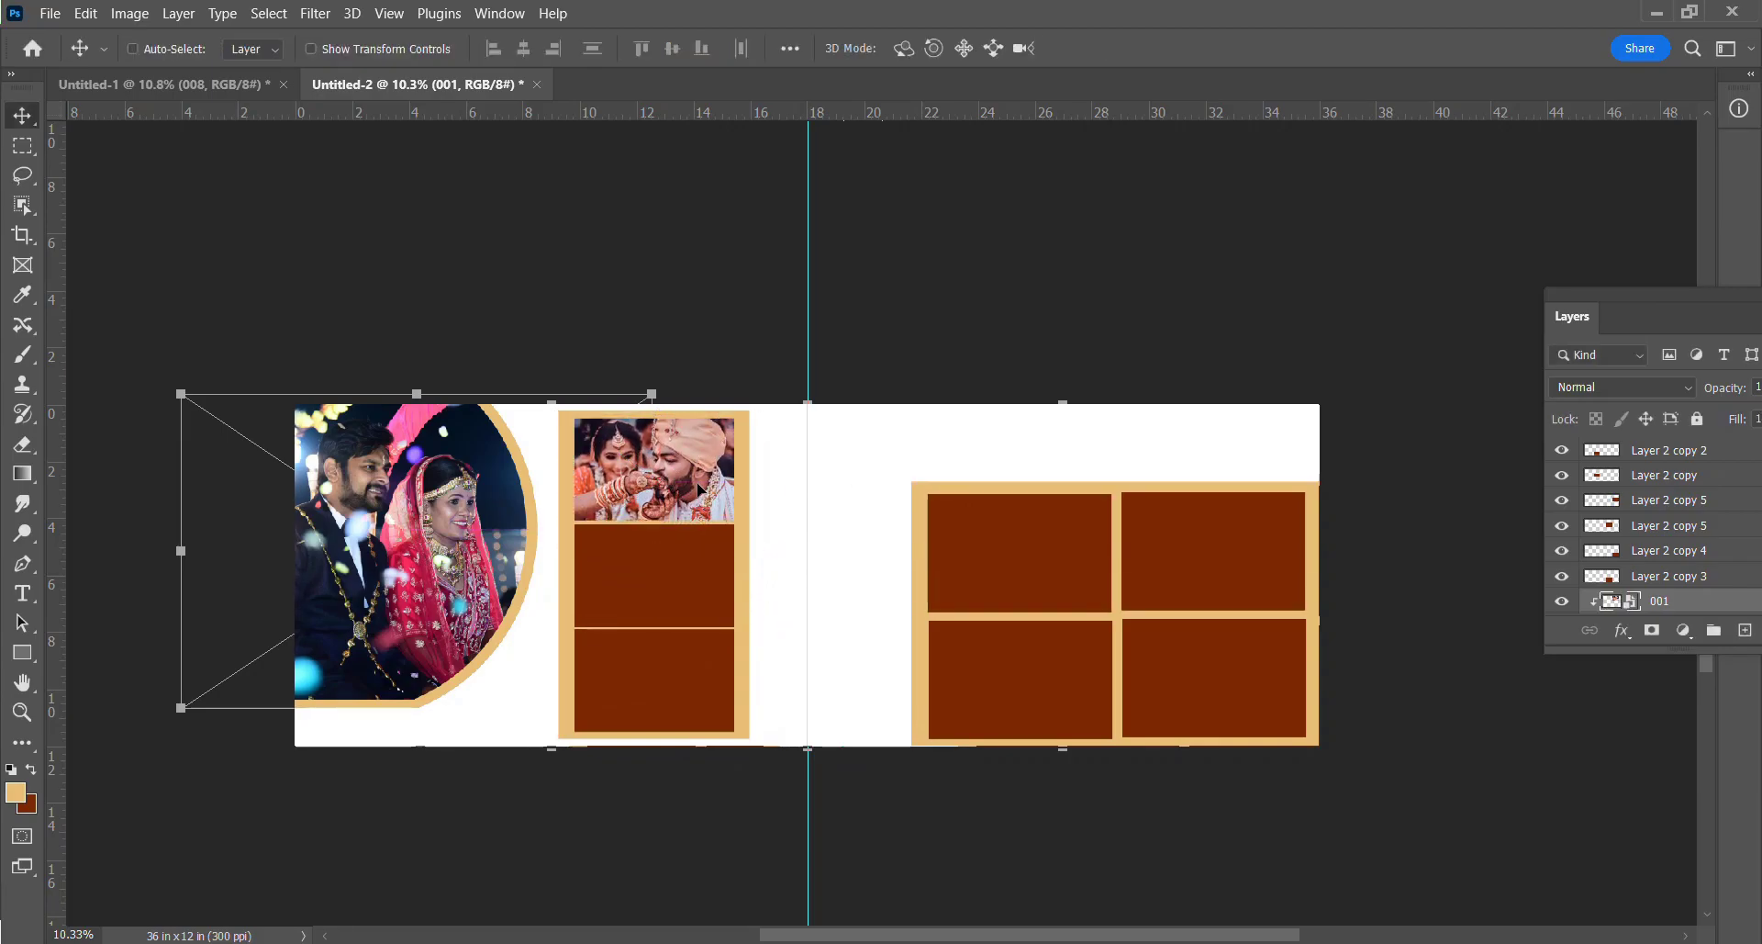
# Place pexels-keyur-mali-18897196 from the vidhi folder over the column's middle frame, scale it to 5.76% and clip it to that frame.
pyautogui.click(665, 576)
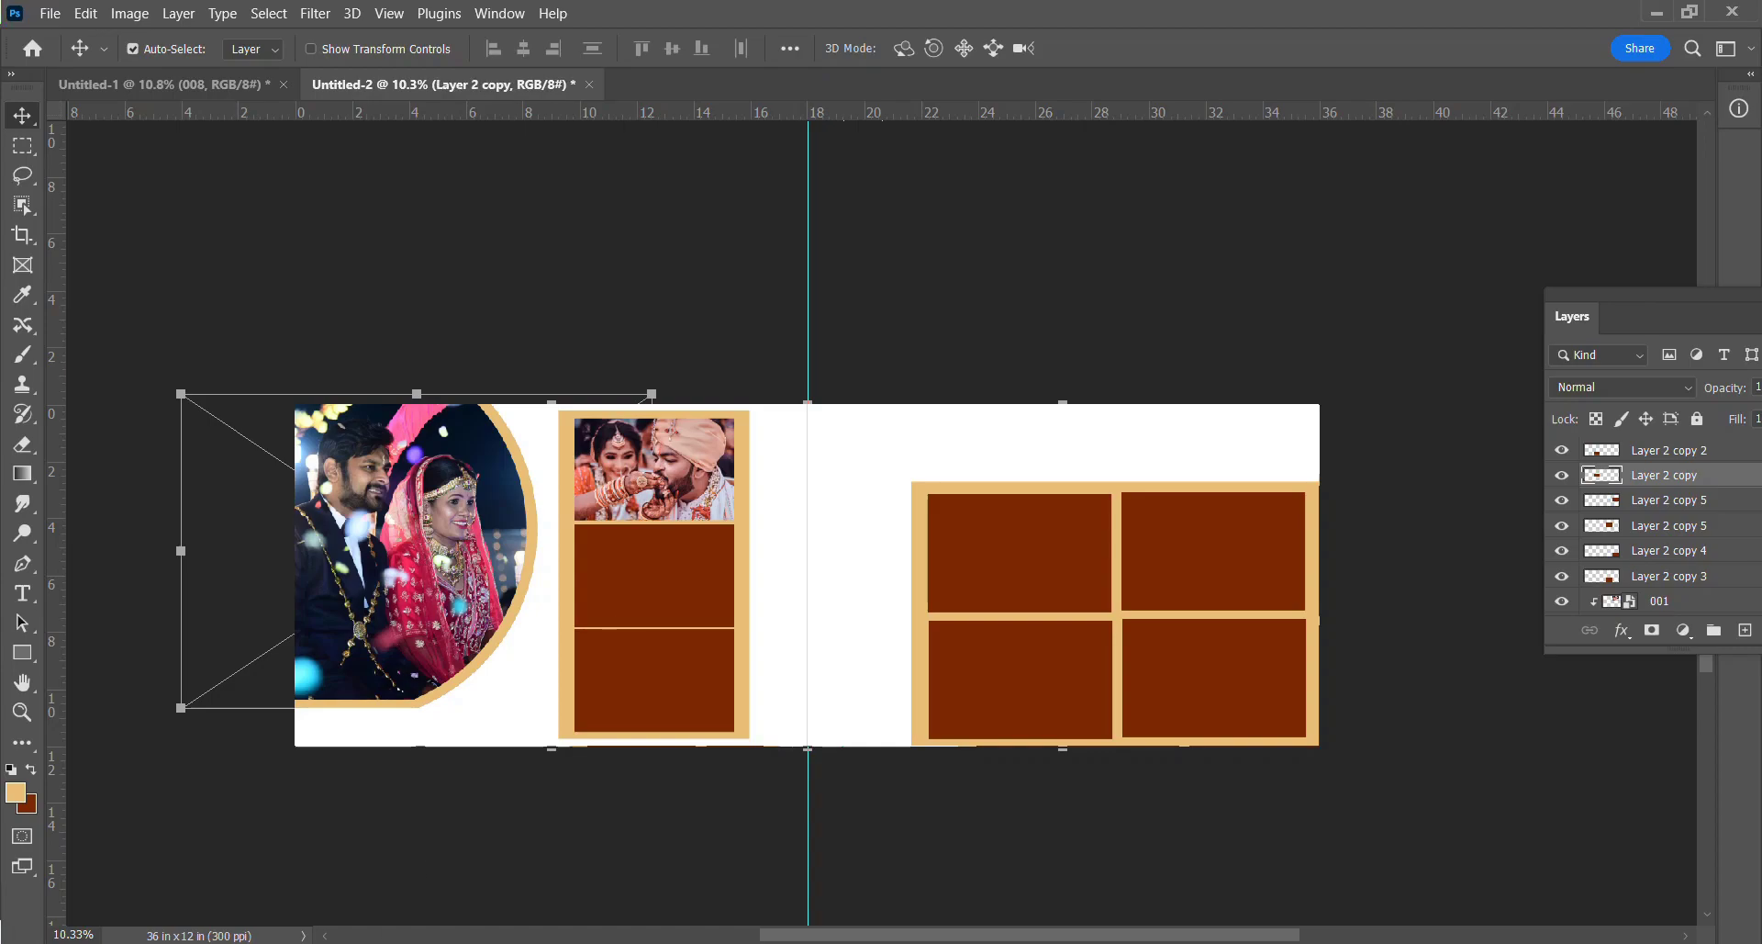
pyautogui.hotkey('alt', 'Tab')
pyautogui.moveTo(1287, 443); pyautogui.dragTo(660, 600)
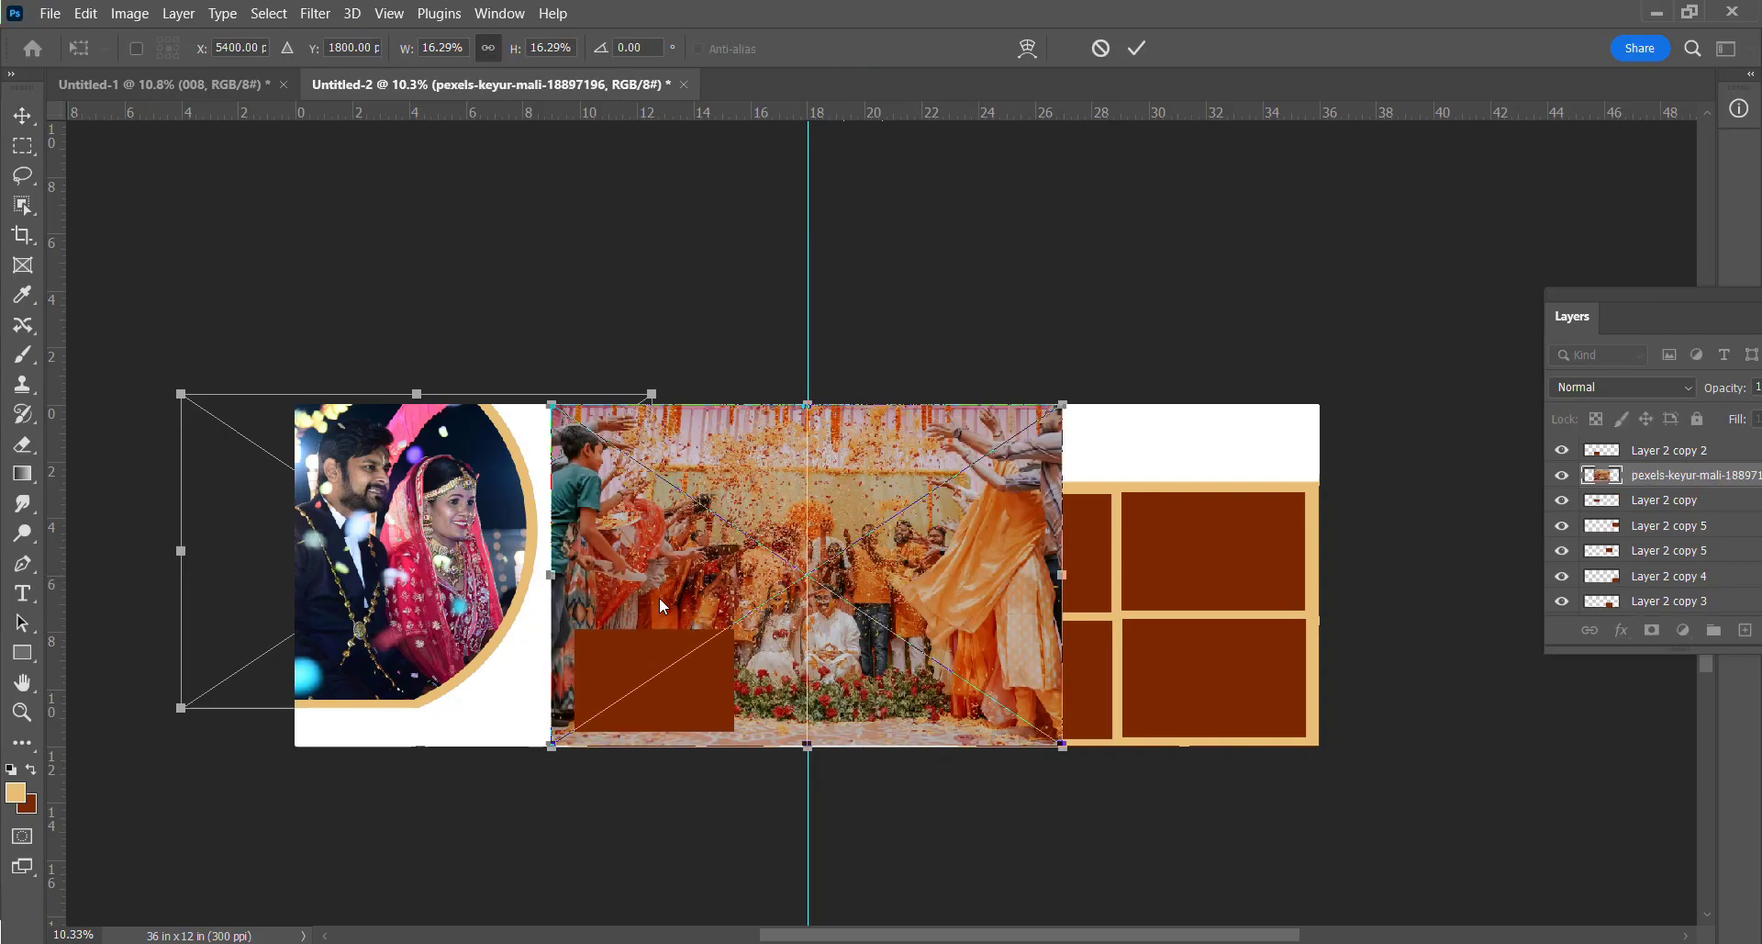
pyautogui.moveTo(1061, 407); pyautogui.dragTo(748, 508)
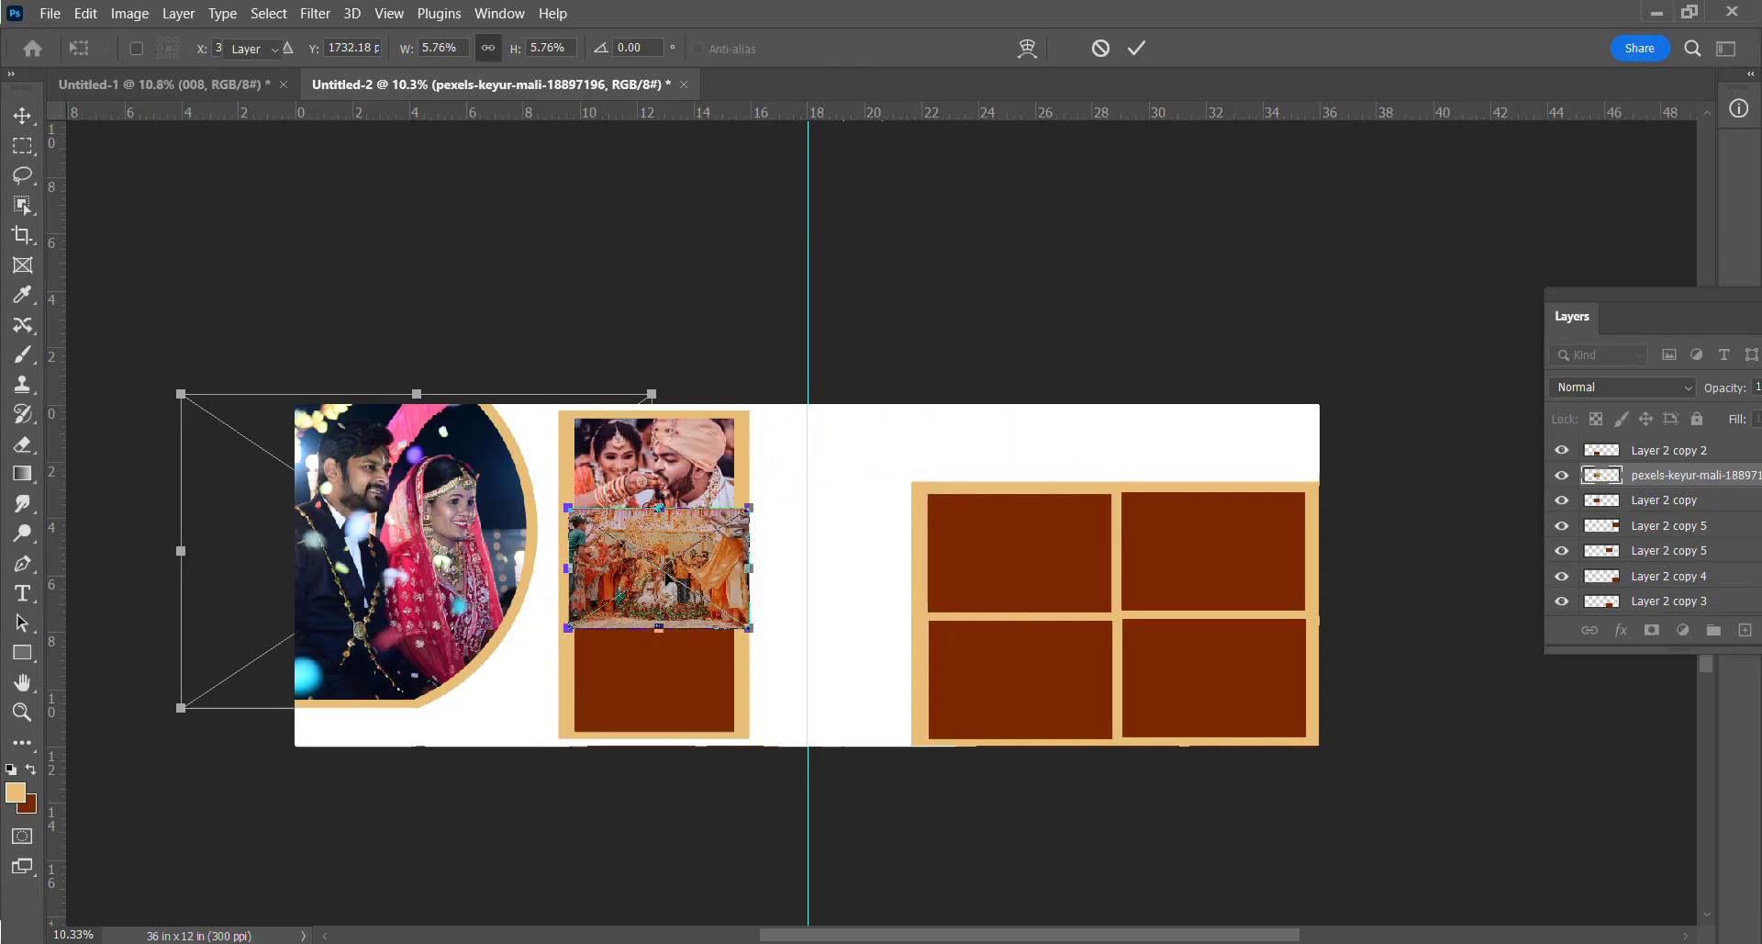
pyautogui.press('Return')
pyautogui.press('ctrl')
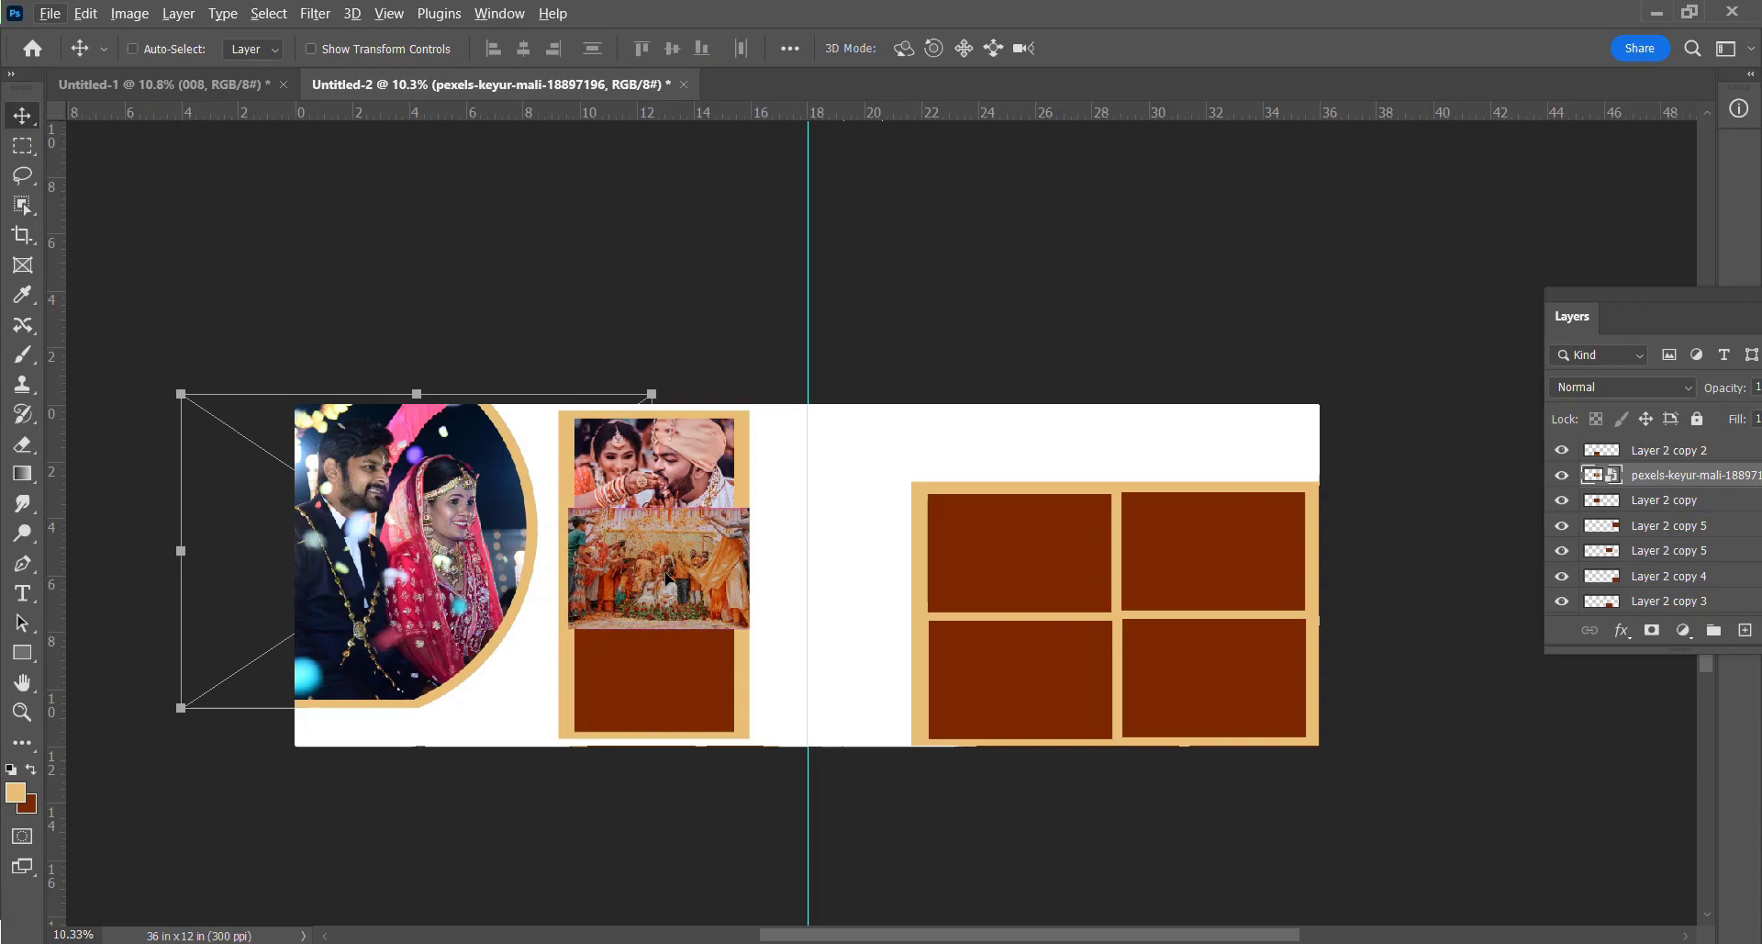
pyautogui.hotkey('ctrl', 'alt', 'g')
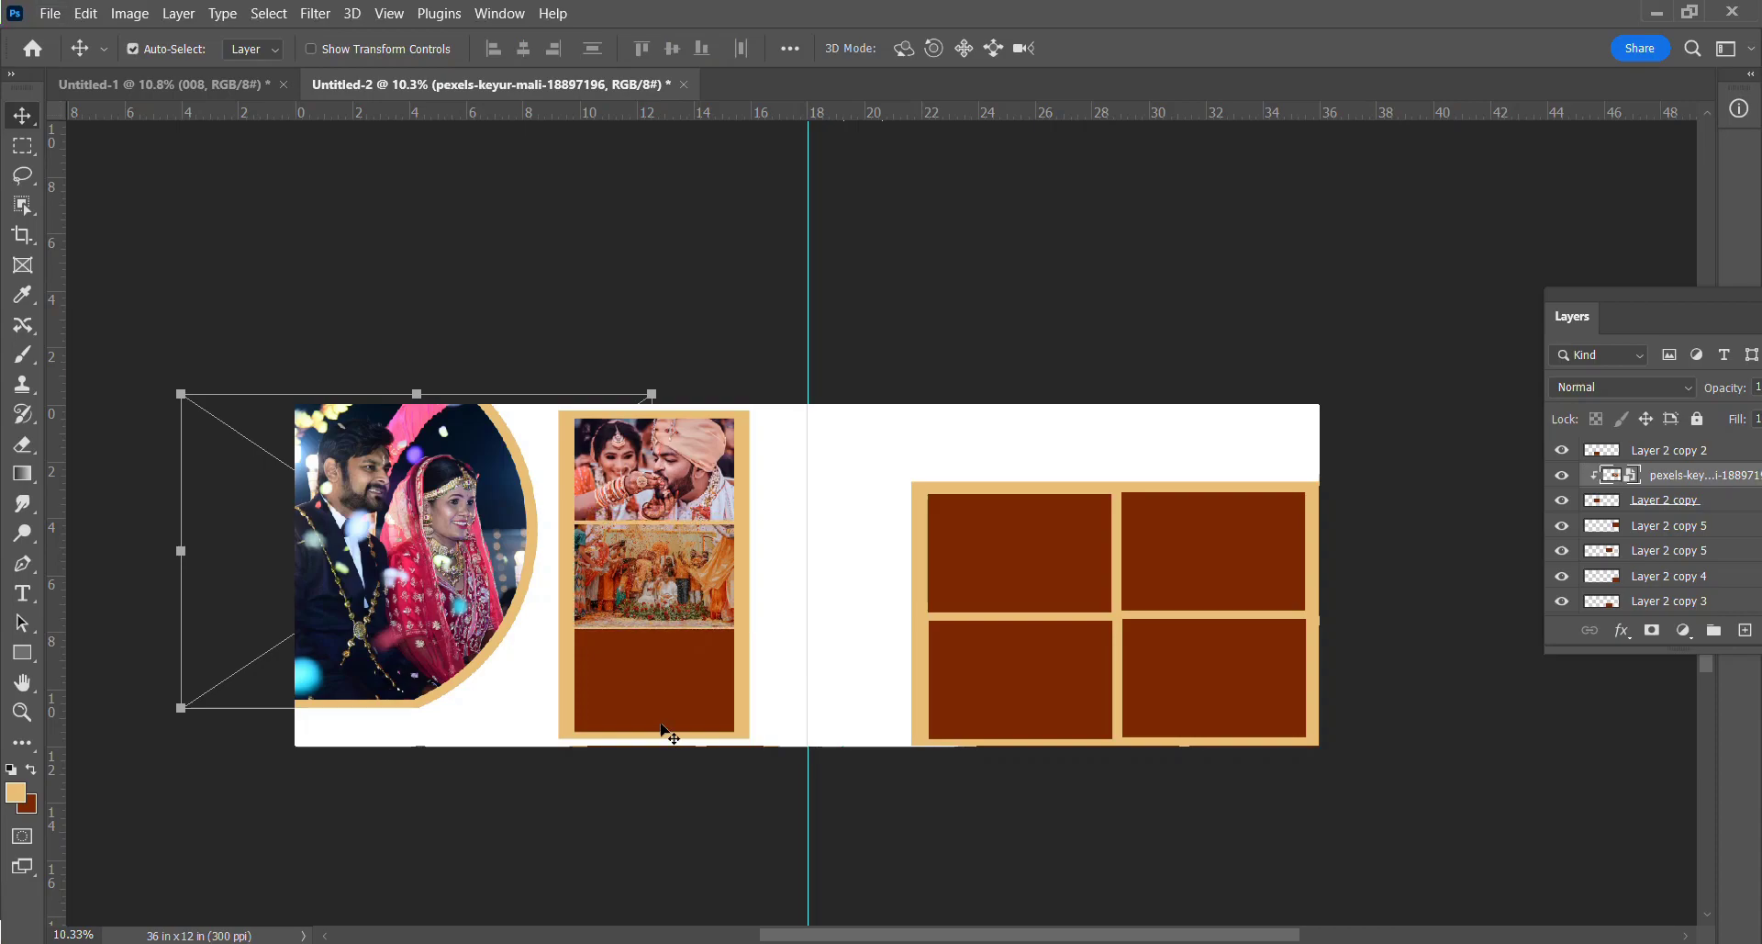
# Place pexels-satish-photos-12665354 from the vidhi folder over the column's bottom frame, scale it to fit and clip it to that frame.
pyautogui.click(661, 684)
pyautogui.hotkey('alt', 'Tab')
pyautogui.scroll(-1, 740, 551)
pyautogui.moveTo(1161, 466); pyautogui.dragTo(675, 721)
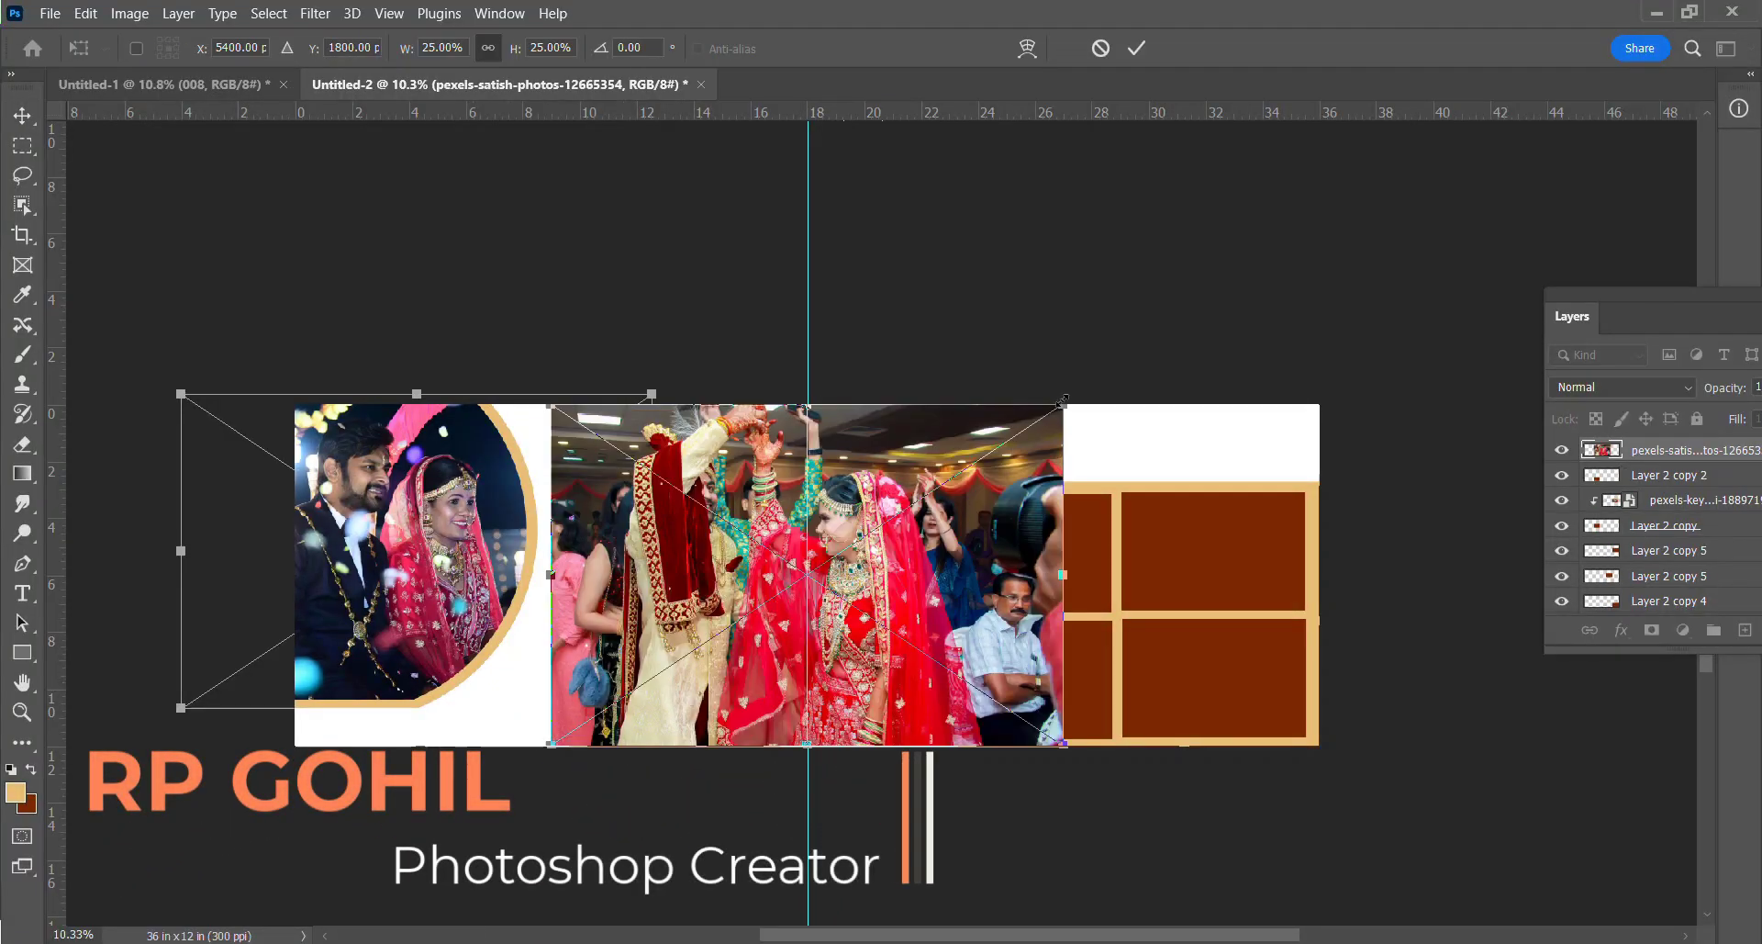
pyautogui.press('Return')
pyautogui.hotkey('ctrl', 'alt', 'g')
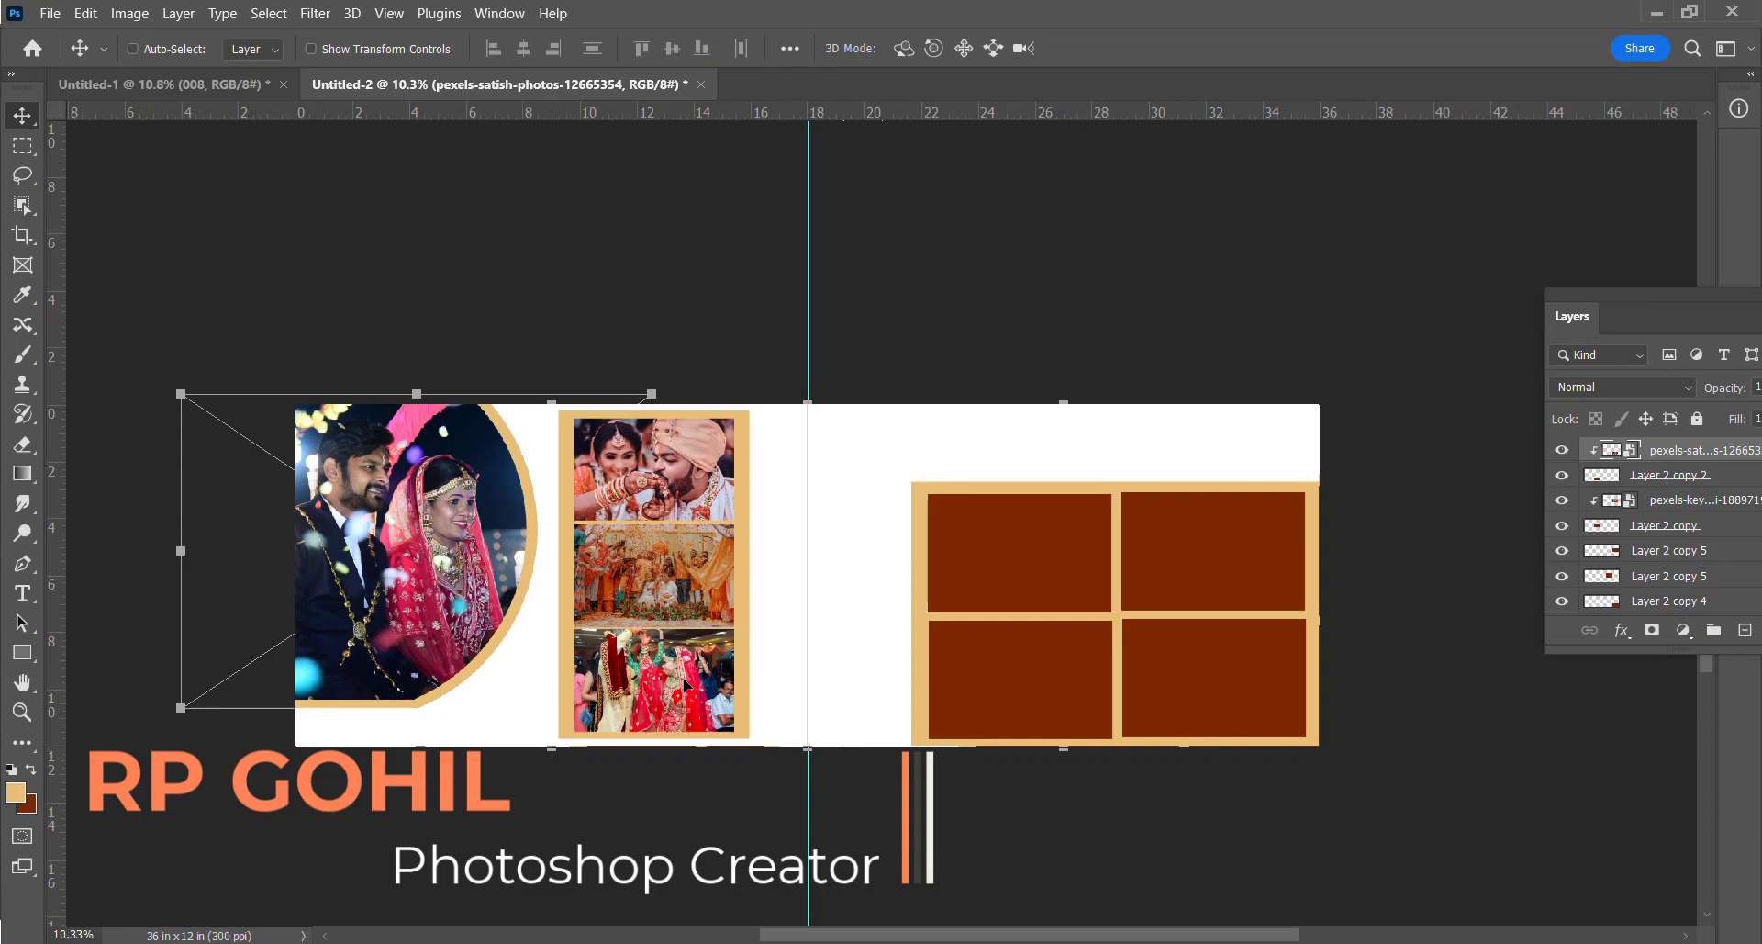
# Place pexels-sk-film-16314538 from the vidhi folder over the grid's upper-left frame, scale it to fit and clip it to that frame.
pyautogui.click(992, 557)
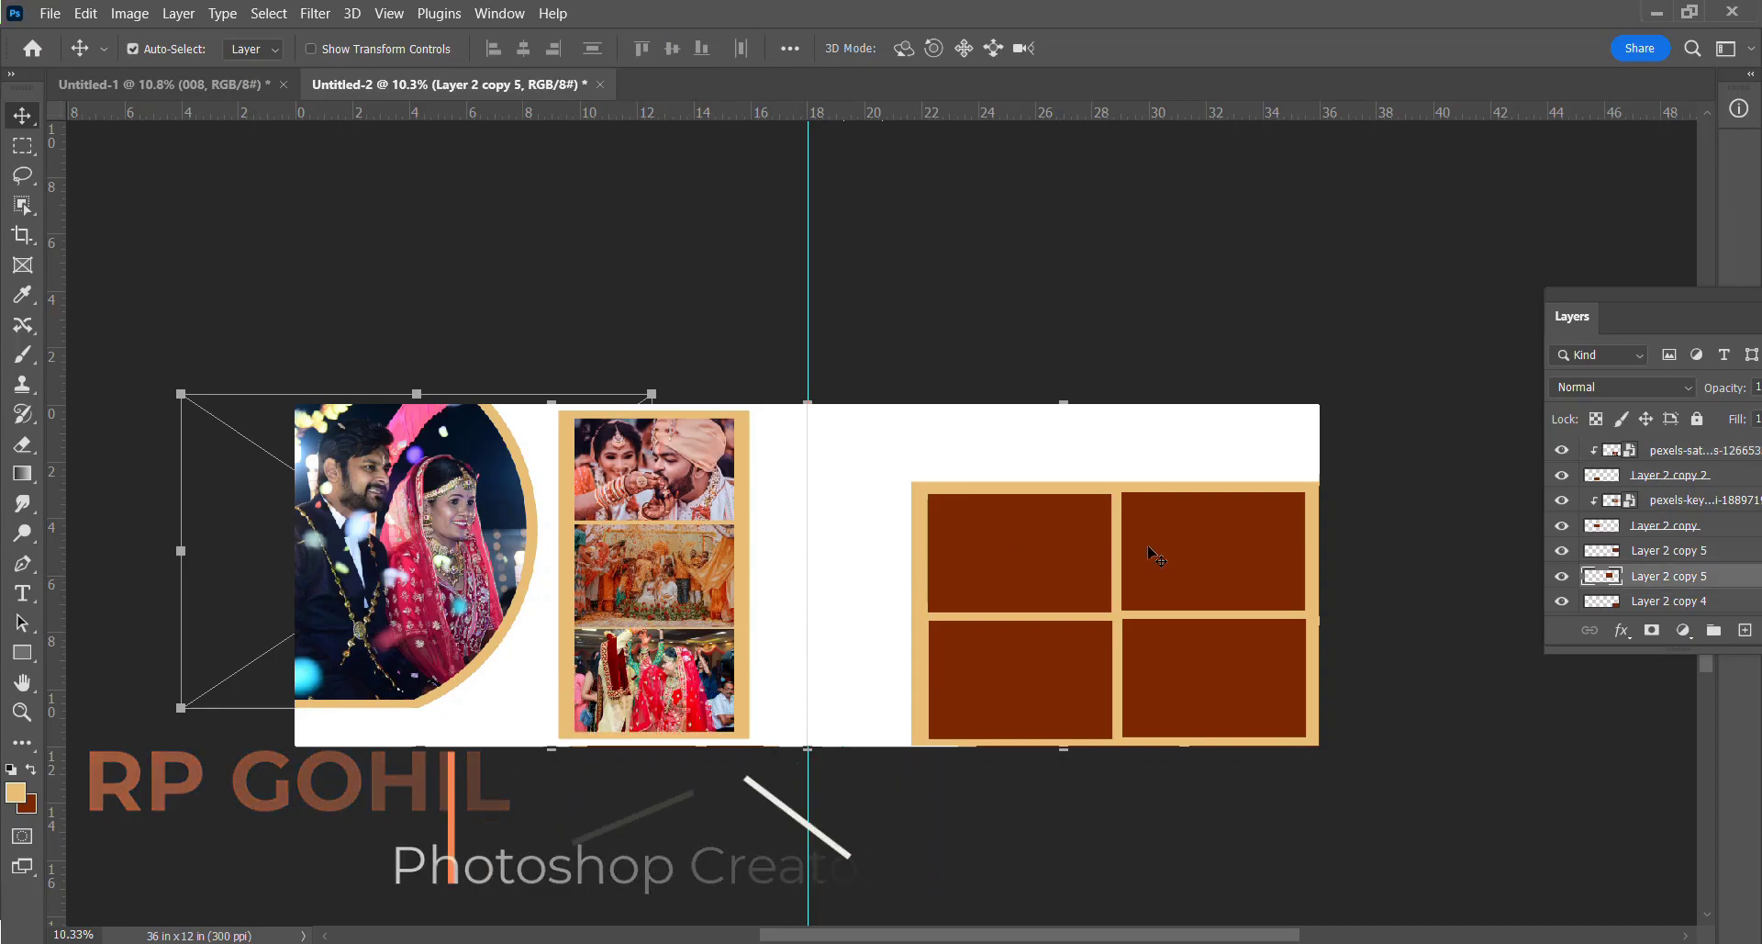
pyautogui.hotkey('alt', 'Tab')
pyautogui.moveTo(1545, 477); pyautogui.dragTo(1038, 576)
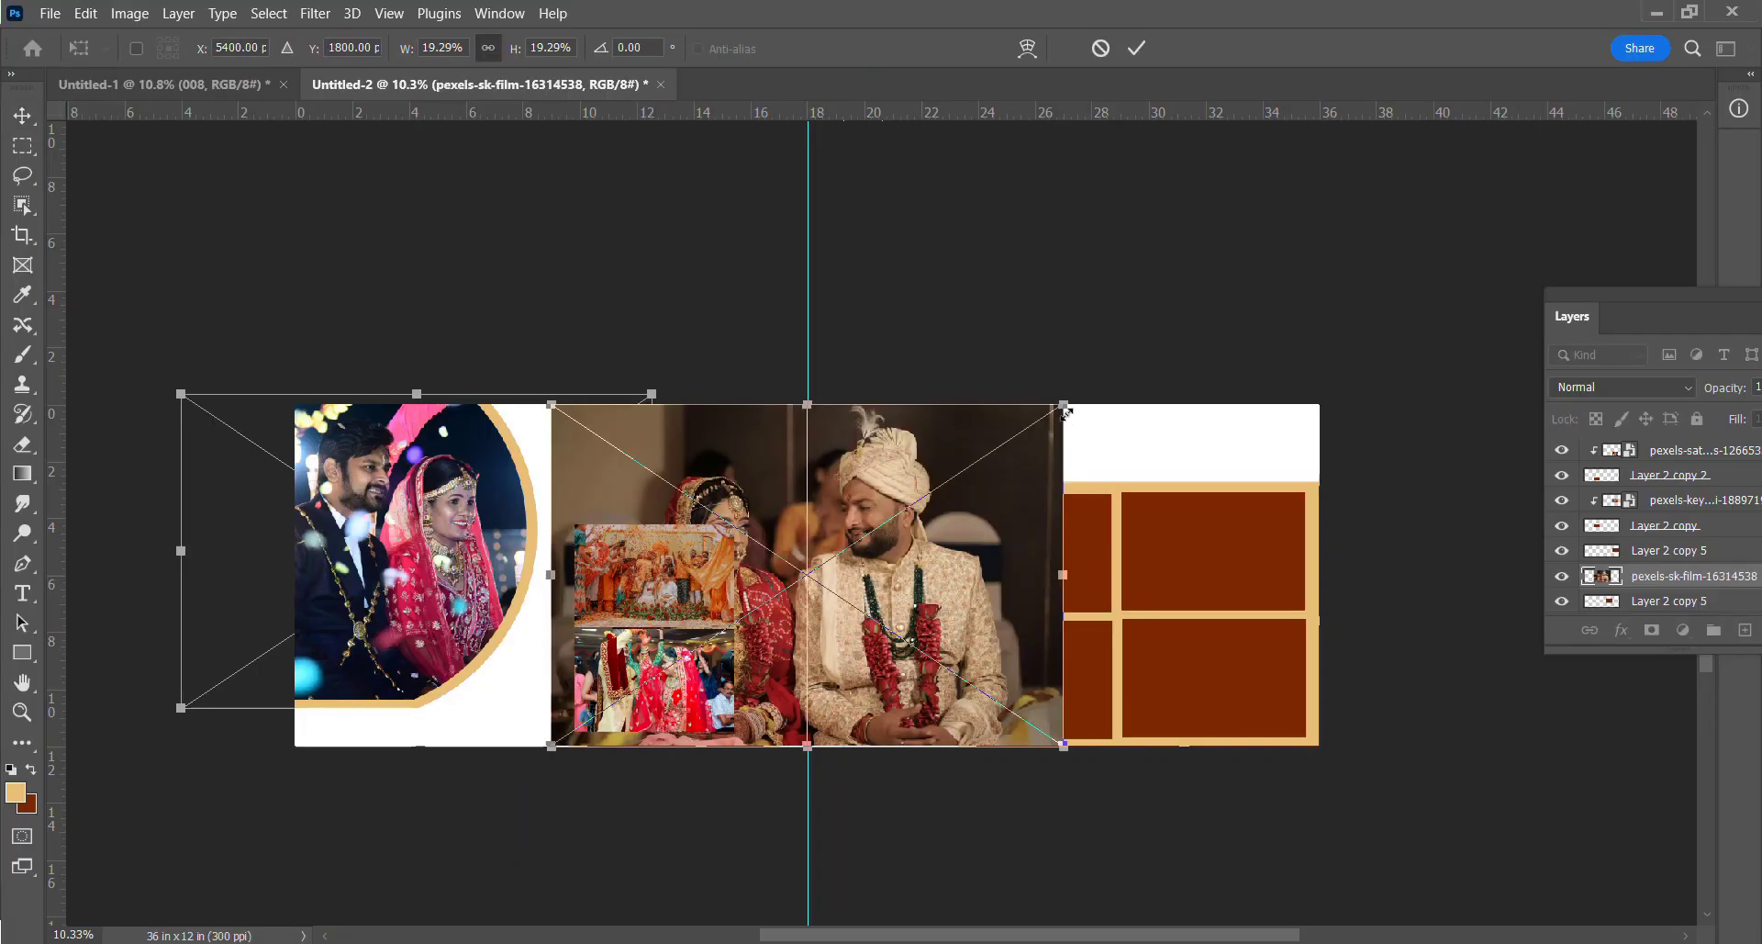
pyautogui.moveTo(1064, 403); pyautogui.dragTo(883, 551)
pyautogui.moveTo(838, 564); pyautogui.dragTo(838, 565)
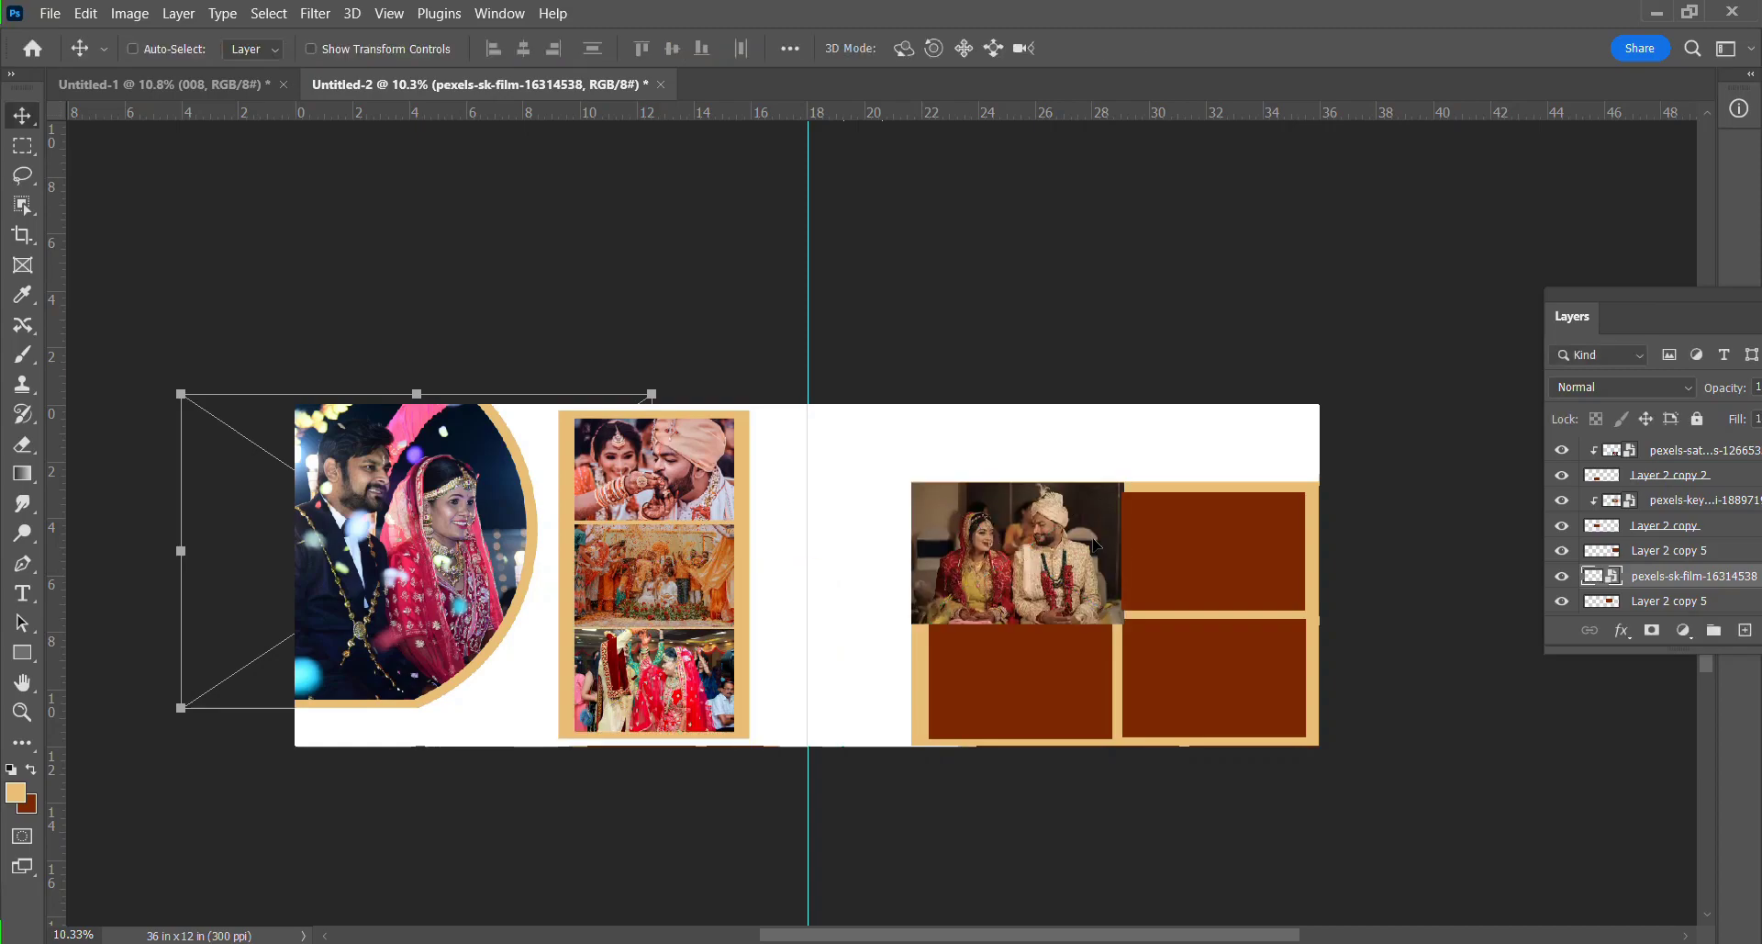
pyautogui.hotkey('ctrl', 'alt', 'g')
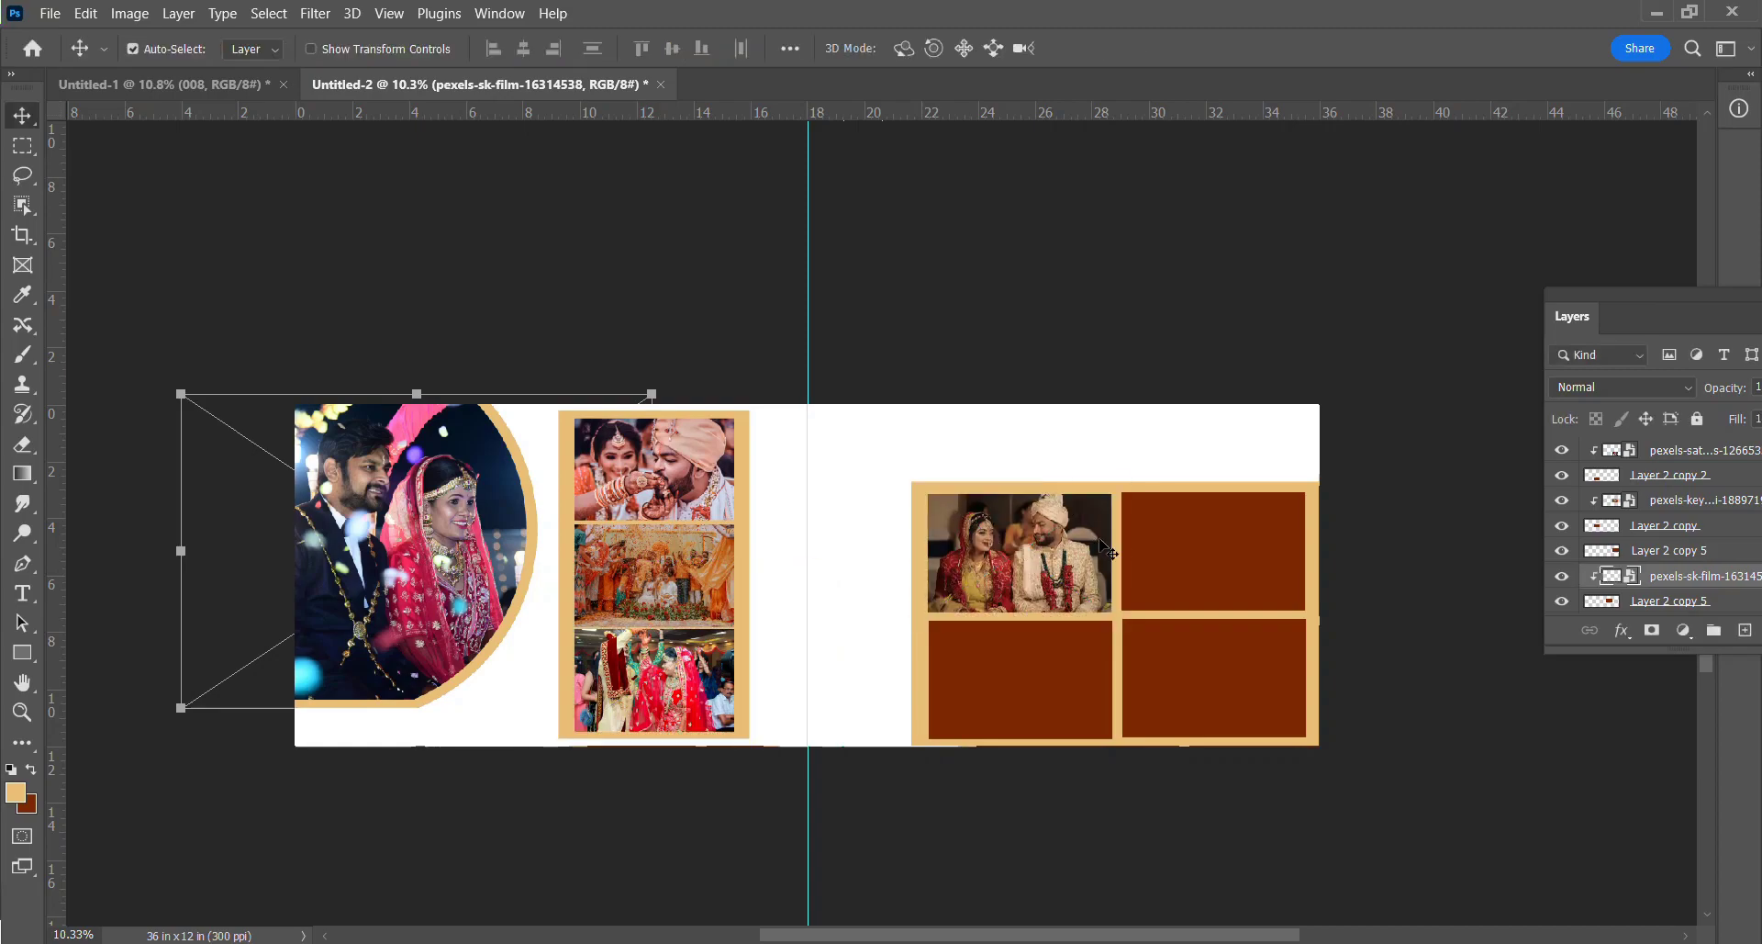
# Place pexels-spora-weddings-18881640 from the vidhi folder over the grid's lower-left frame, scale it to 7.70% and clip it to that frame.
pyautogui.click(1034, 654)
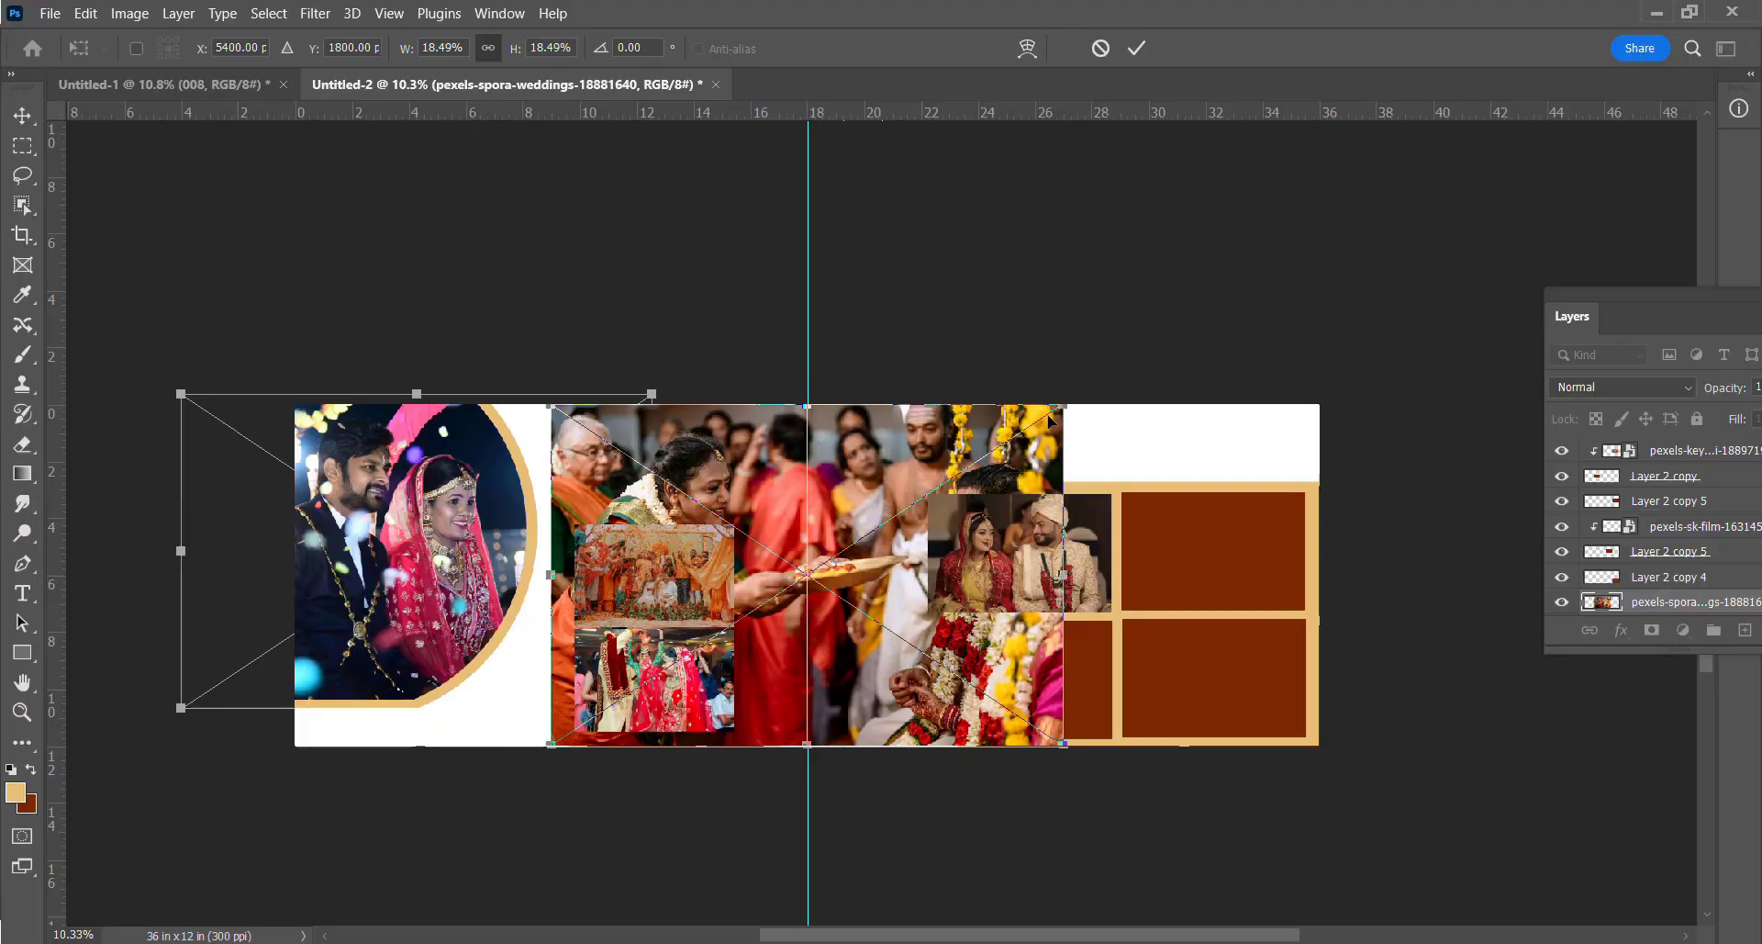
pyautogui.moveTo(1063, 404); pyautogui.dragTo(764, 603)
pyautogui.moveTo(745, 671); pyautogui.dragTo(1109, 681)
pyautogui.press('Return')
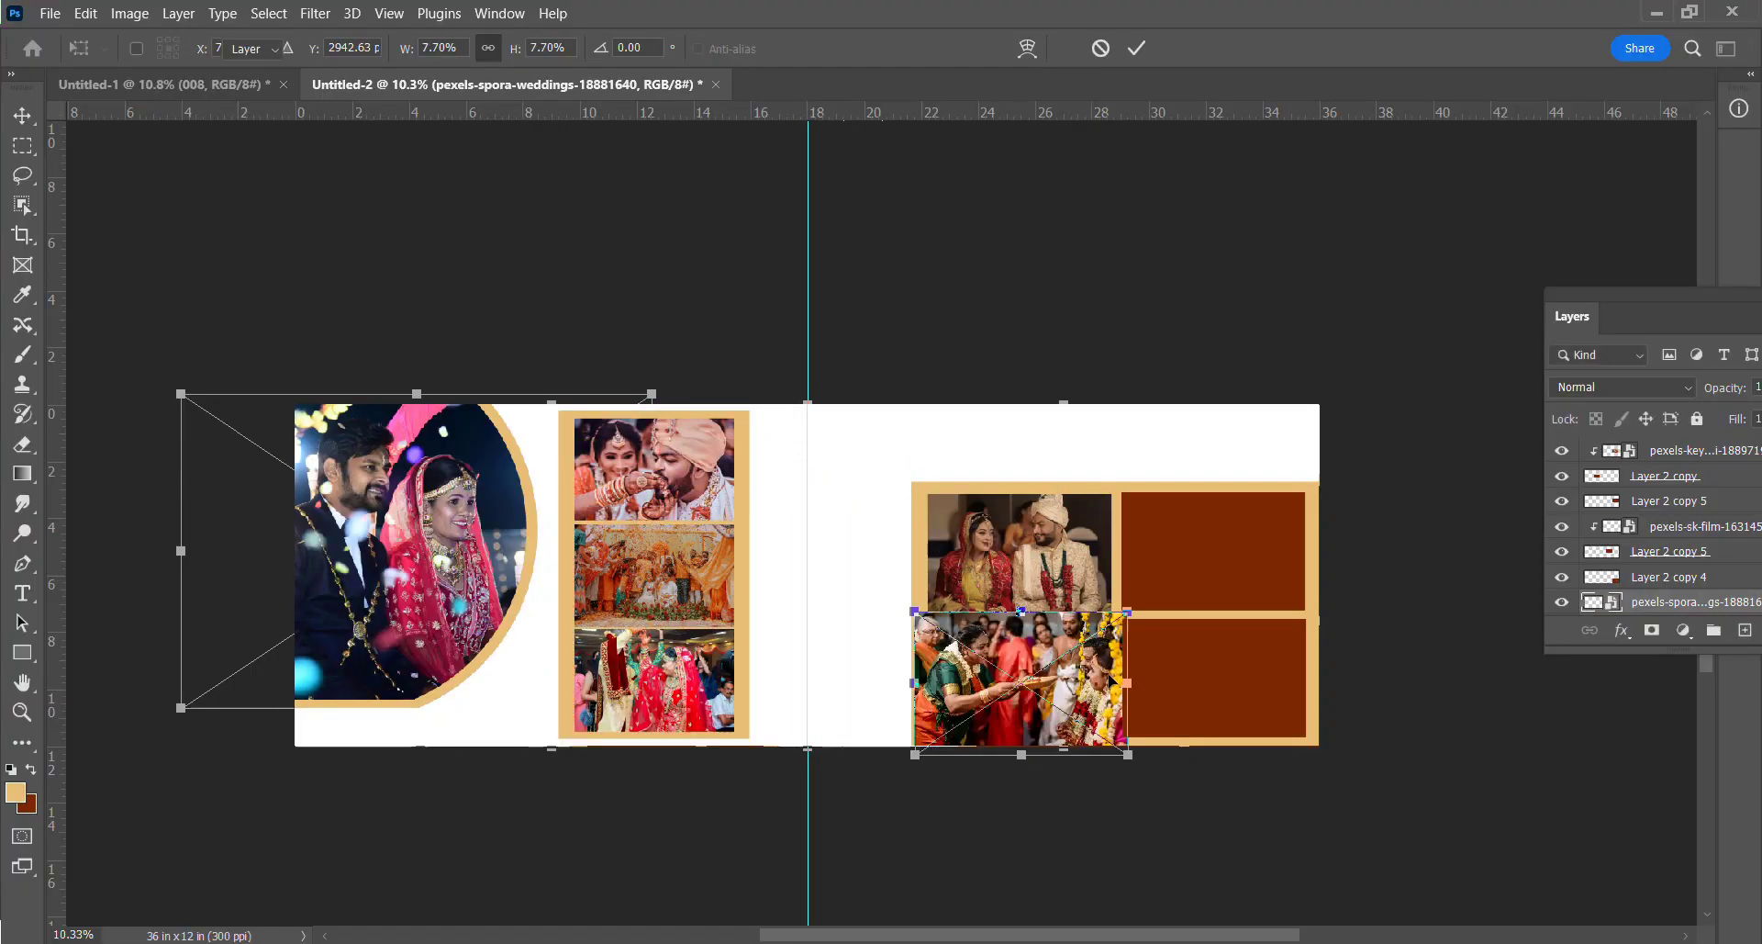
pyautogui.hotkey('ctrl', 'alt', 'g')
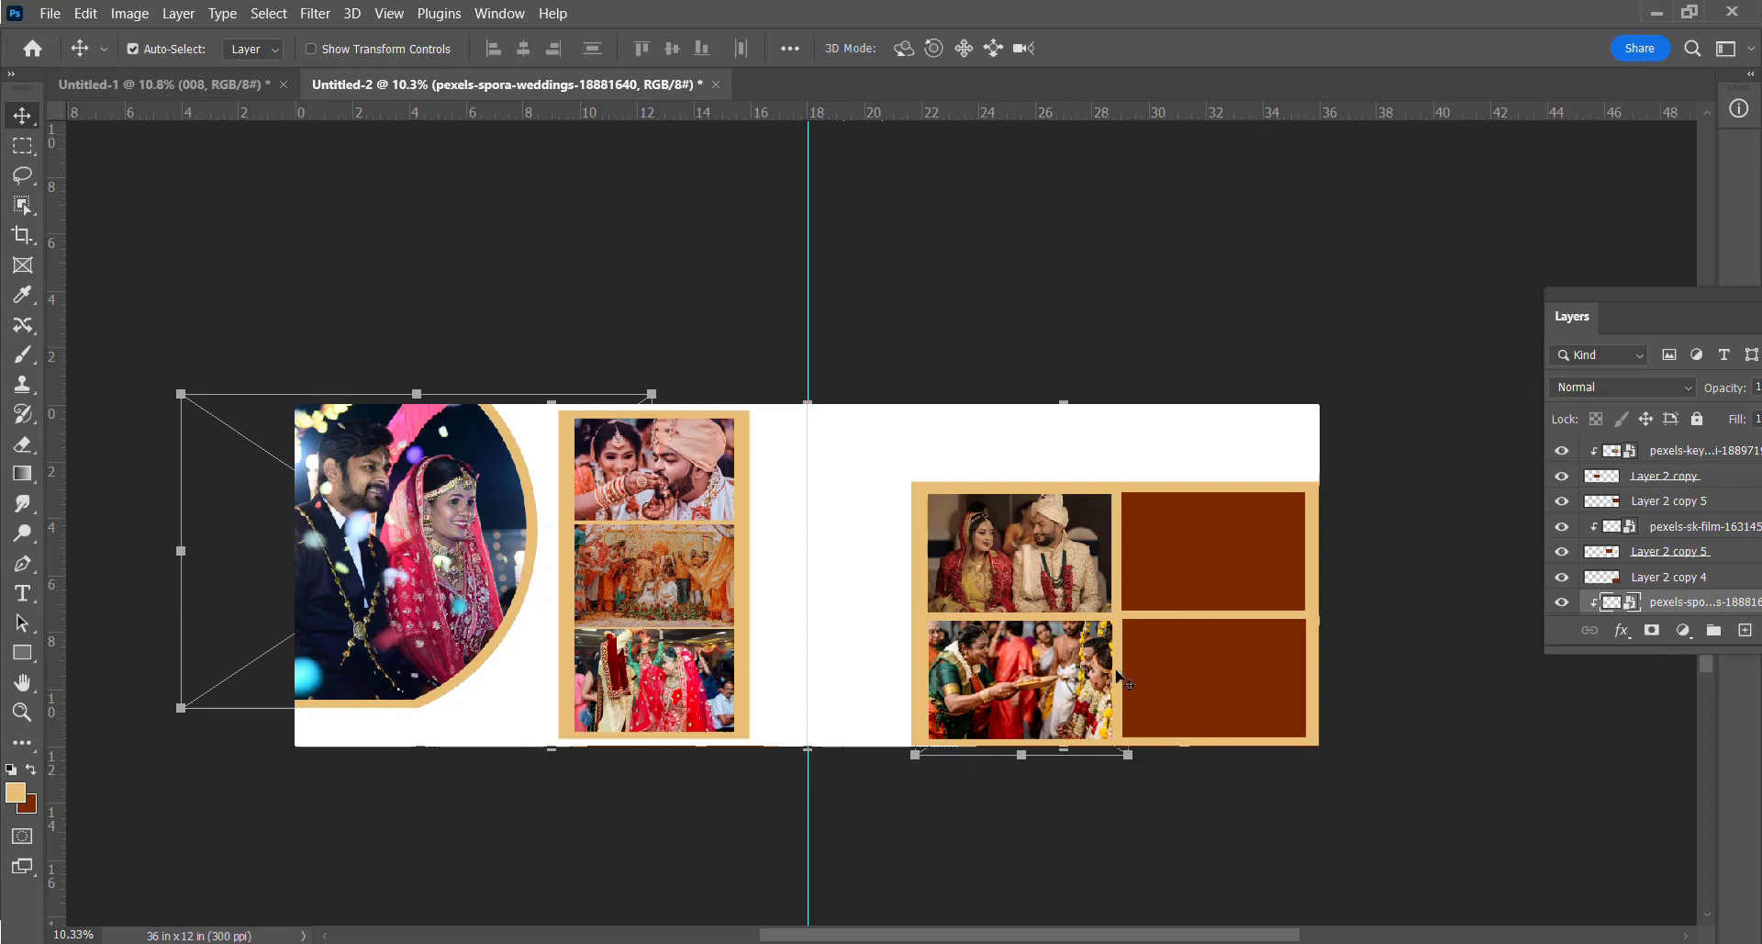
# Place pexels-supriyo-raii-19613670 from File Explorer's vidhi folder over the grid's upper-right frame, scale it to fit and clip it there.
pyautogui.click(1210, 556)
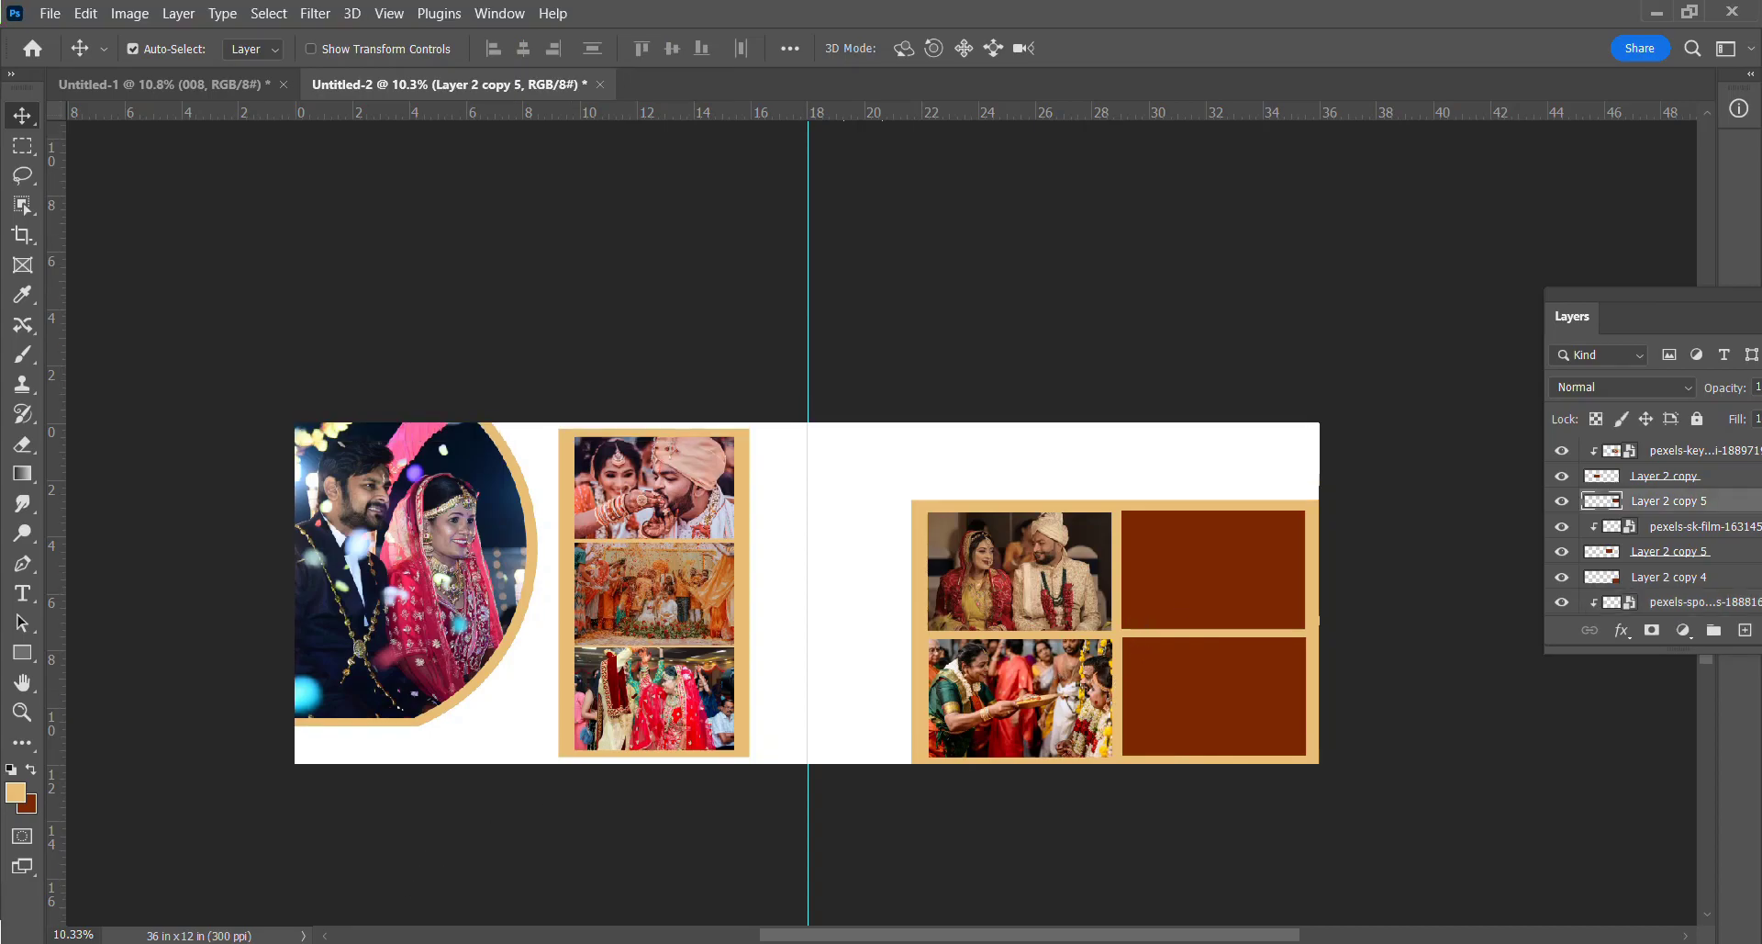
pyautogui.click(1656, 12)
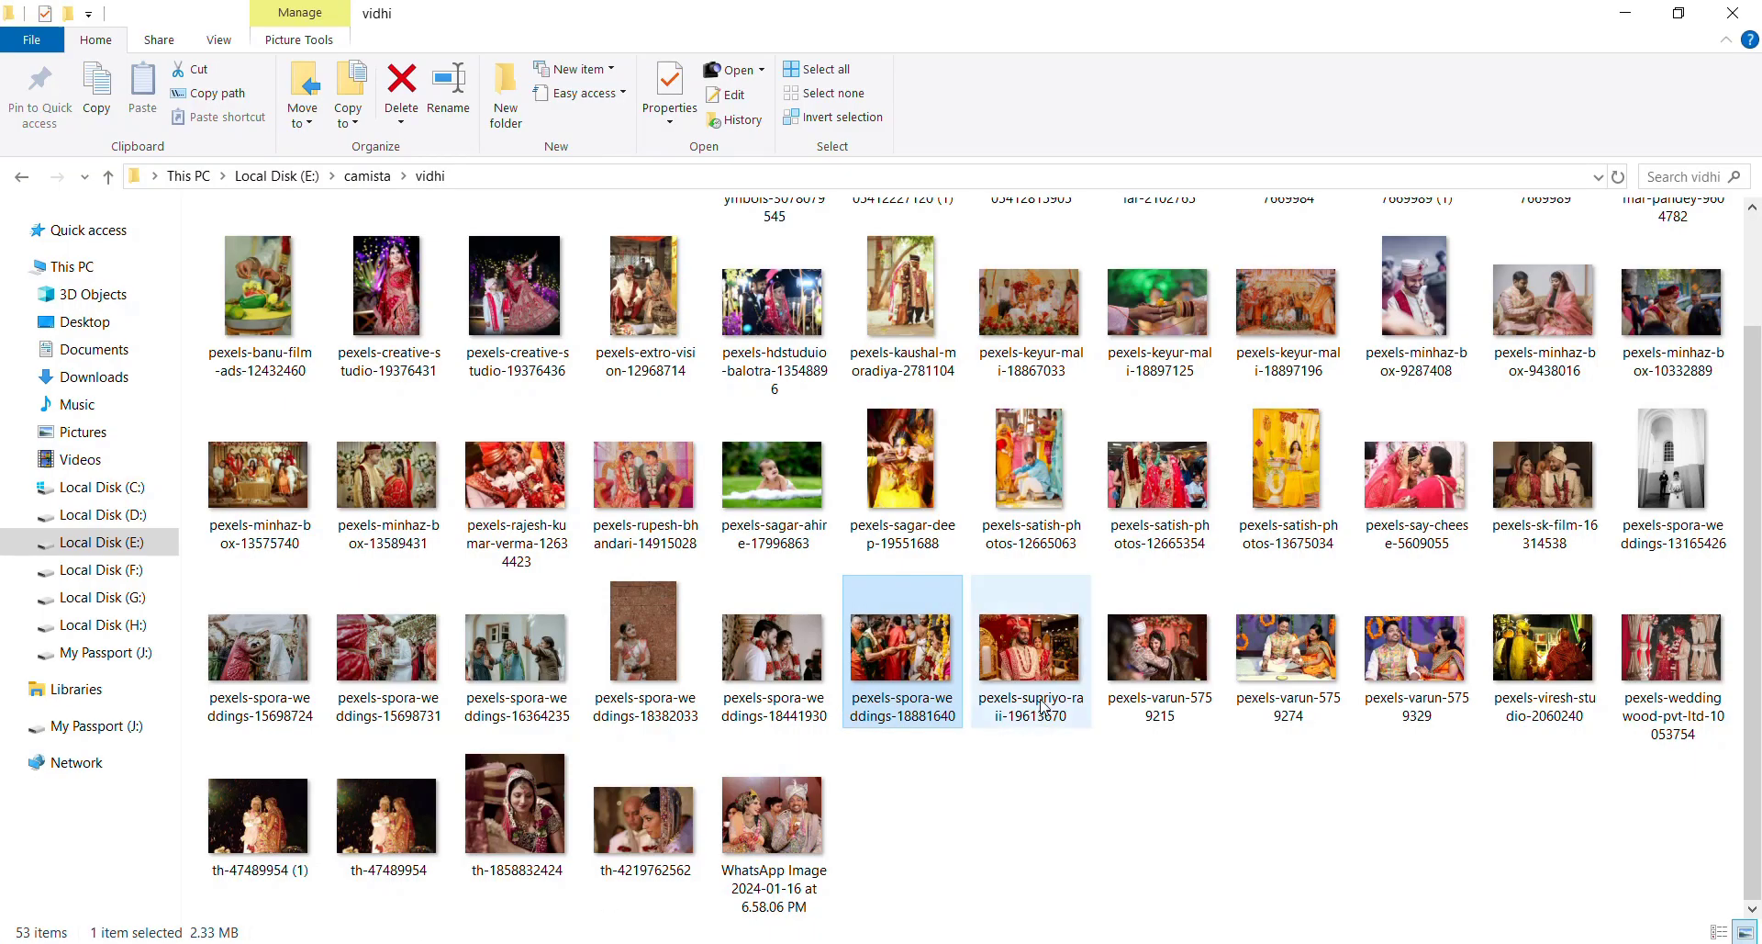
pyautogui.moveTo(1029, 647); pyautogui.dragTo(1035, 554)
pyautogui.moveTo(1062, 424); pyautogui.dragTo(798, 599)
pyautogui.moveTo(726, 650); pyautogui.dragTo(1248, 551)
pyautogui.moveTo(1322, 498); pyautogui.dragTo(1263, 538)
pyautogui.moveTo(1207, 621); pyautogui.dragTo(1250, 592)
pyautogui.press('Return')
# Place pexels-minhaz-box-13575740 from File Explorer's vidhi folder over the grid's lower-right frame, scale it to fit and clip it there.
pyautogui.keyDown('ctrl'); pyautogui.click(1202, 700); pyautogui.keyUp('ctrl')
pyautogui.hotkey('alt', 'Tab')
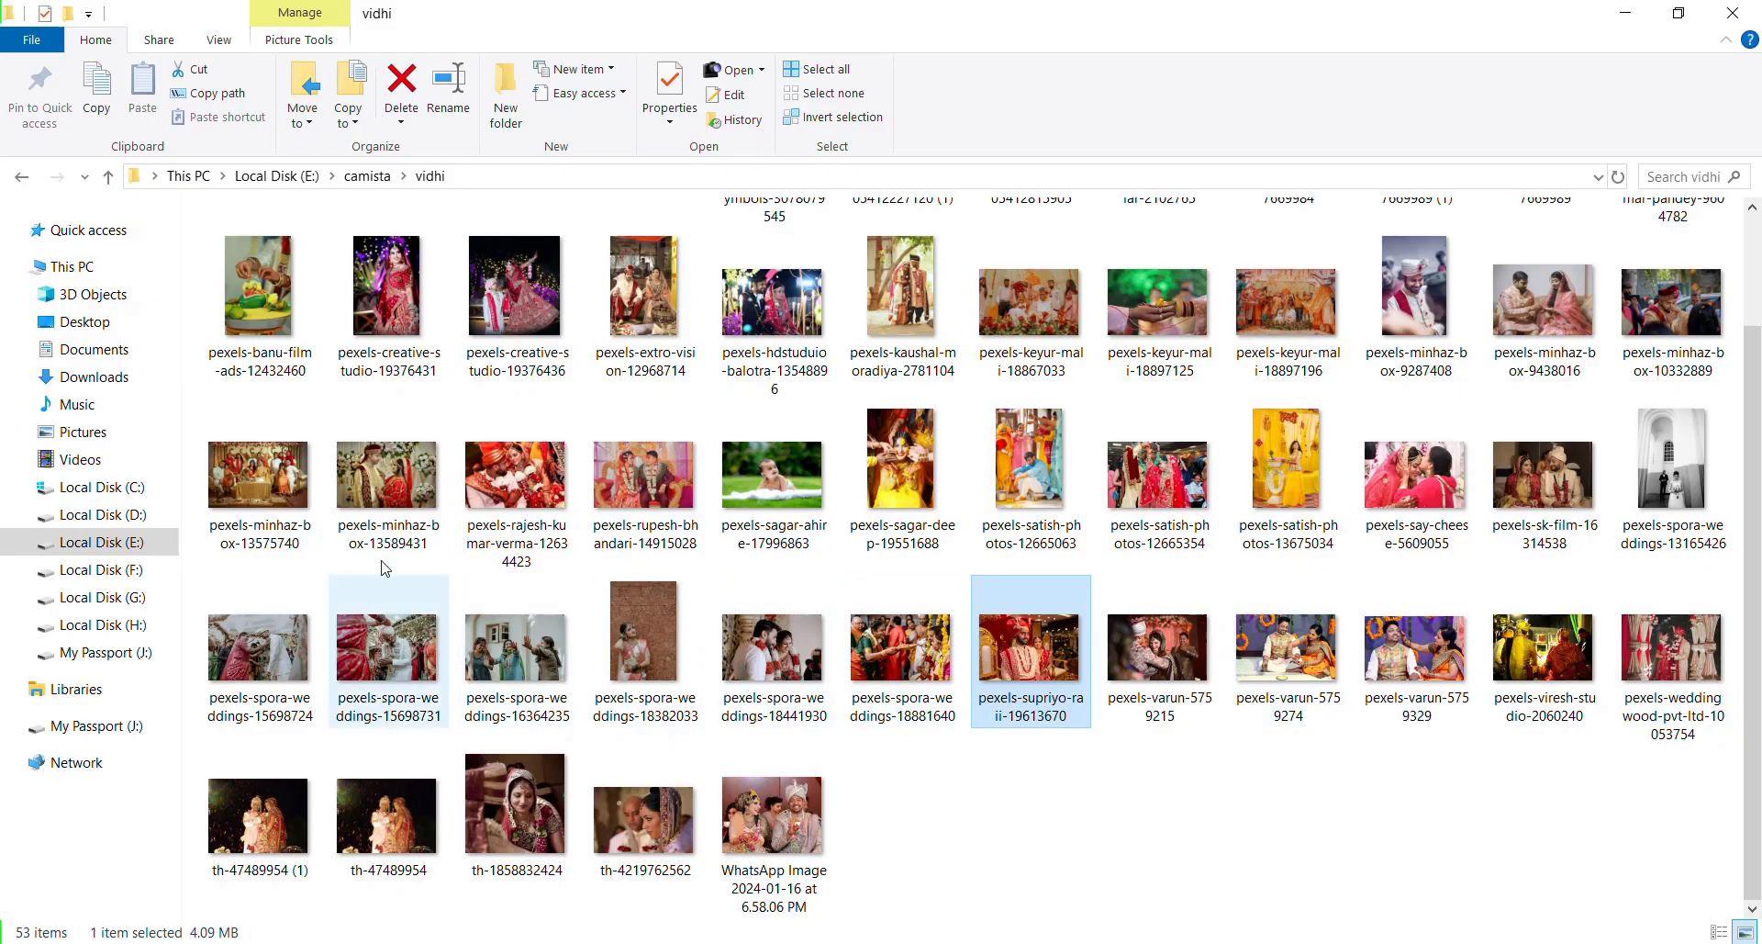
pyautogui.moveTo(251, 467); pyautogui.dragTo(1208, 692)
pyautogui.moveTo(551, 422); pyautogui.dragTo(850, 620)
pyautogui.moveTo(1017, 700); pyautogui.dragTo(1276, 711)
pyautogui.press('Return')
pyautogui.hotkey('ctrl', 'alt', 'g')
pyautogui.scroll(3, 1276, 698)
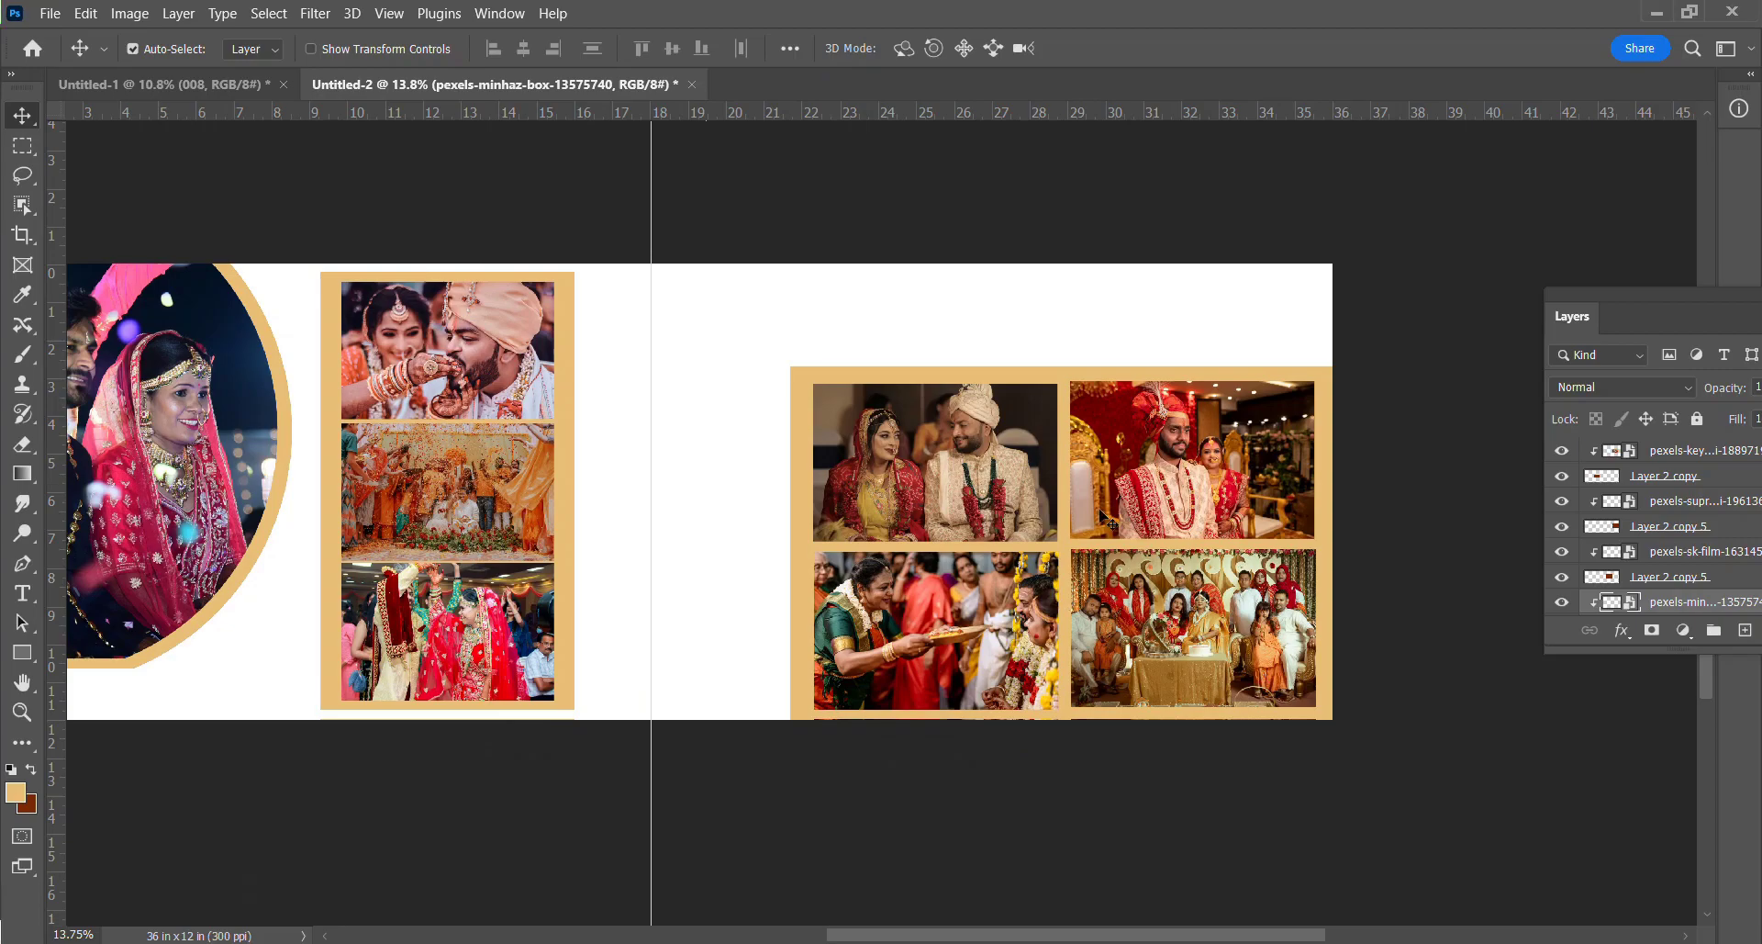
pyautogui.scroll(-3, 1110, 503)
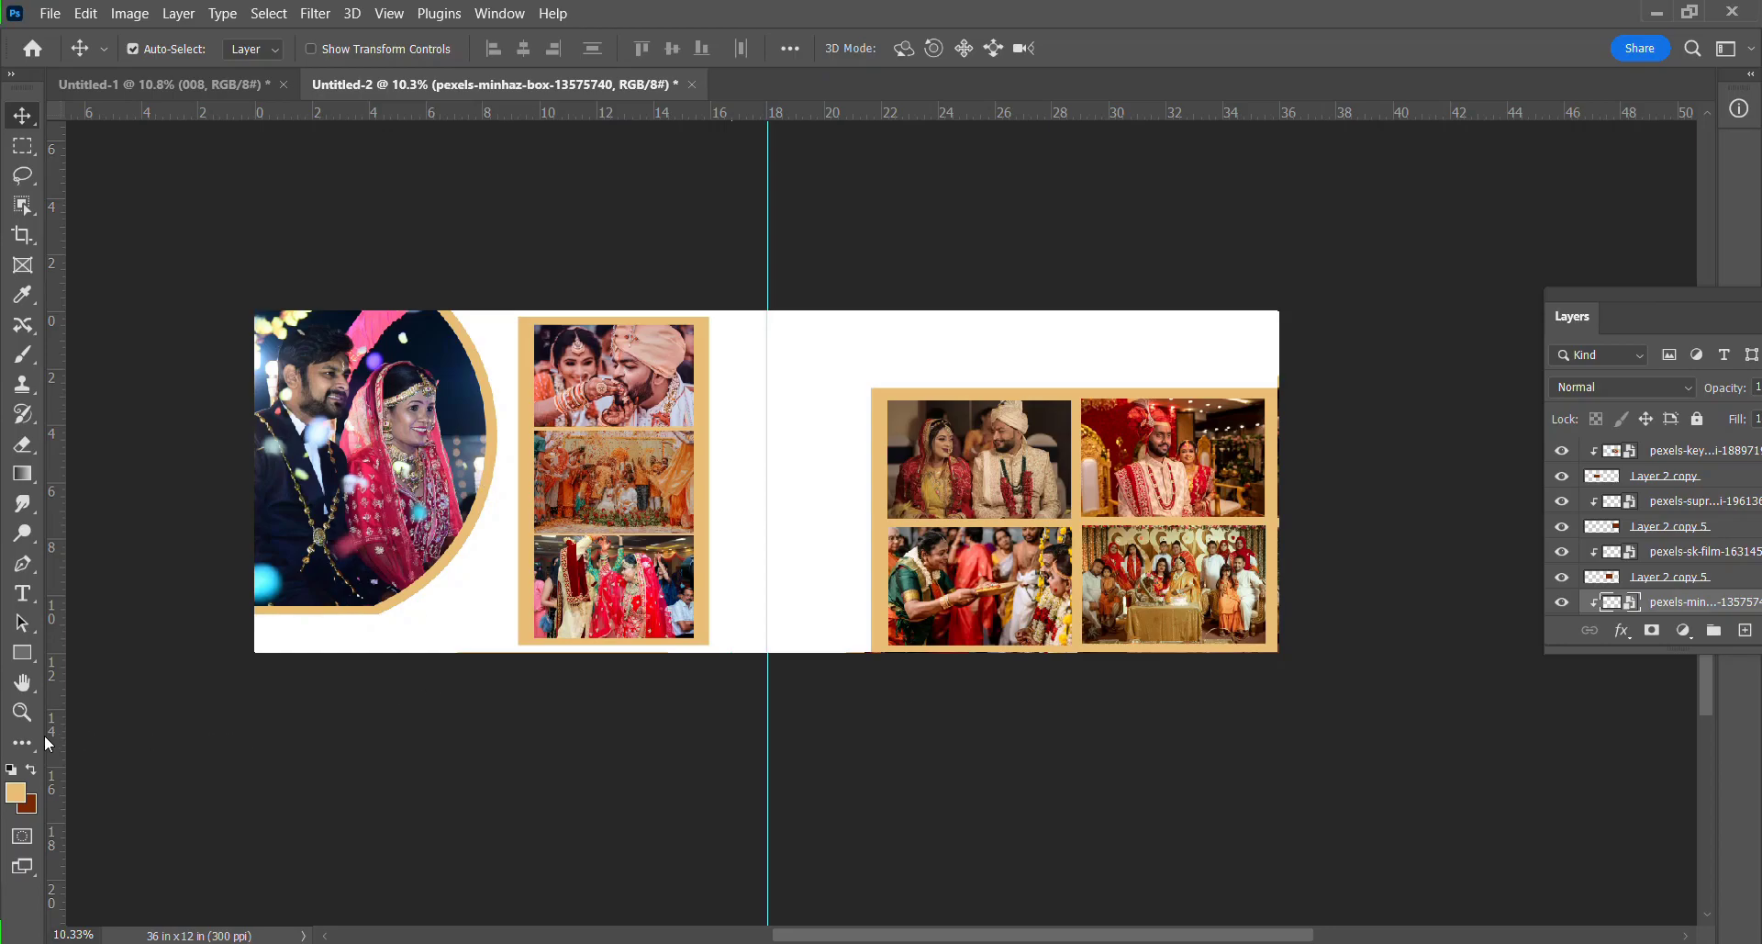
# Set the foreground colour to brown 714d23 and fill the Background layer with it.
pyautogui.click(15, 791)
pyautogui.moveTo(899, 507); pyautogui.dragTo(687, 512)
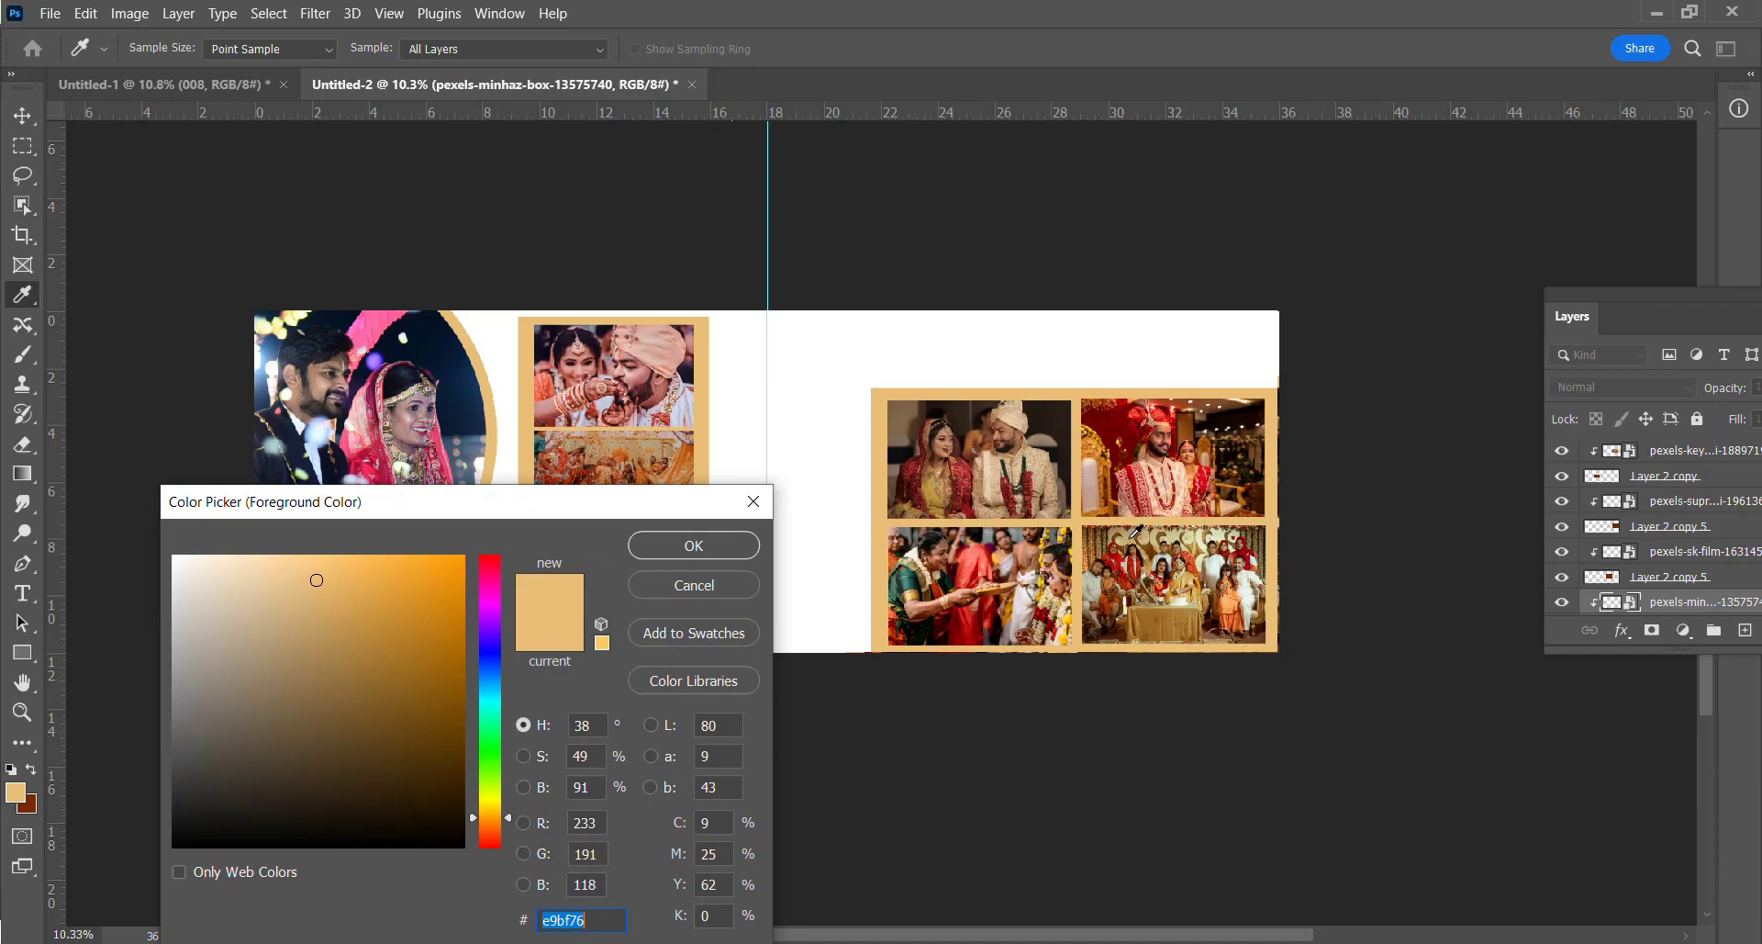
pyautogui.click(375, 717)
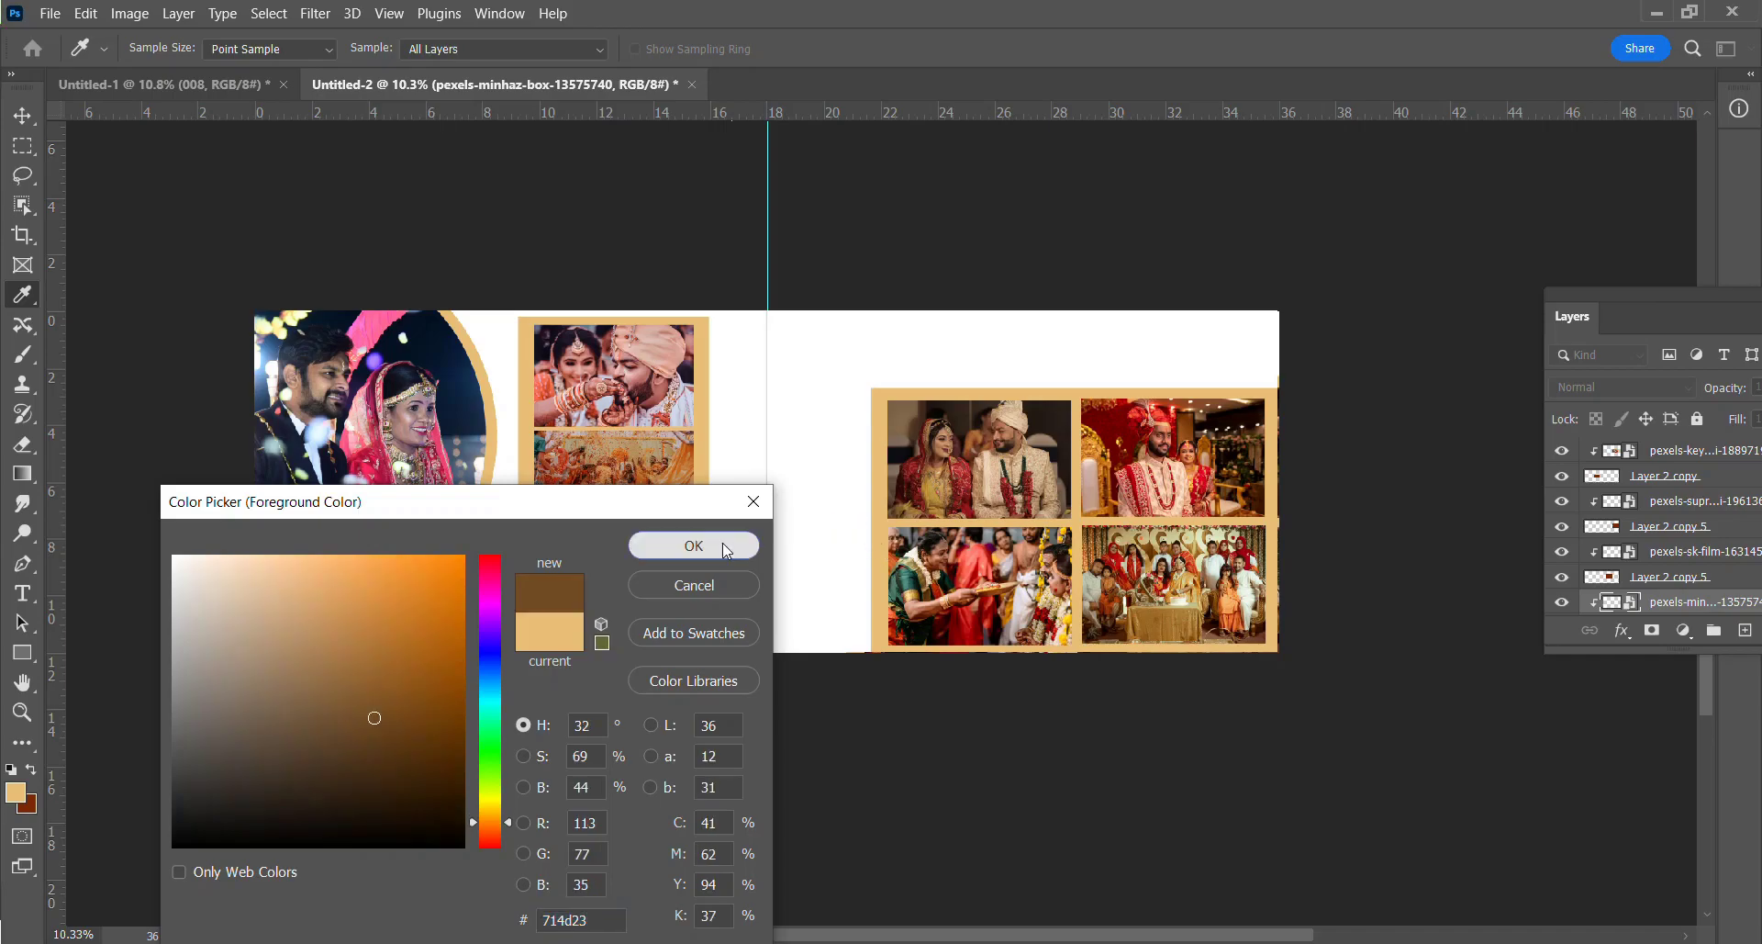
pyautogui.click(695, 546)
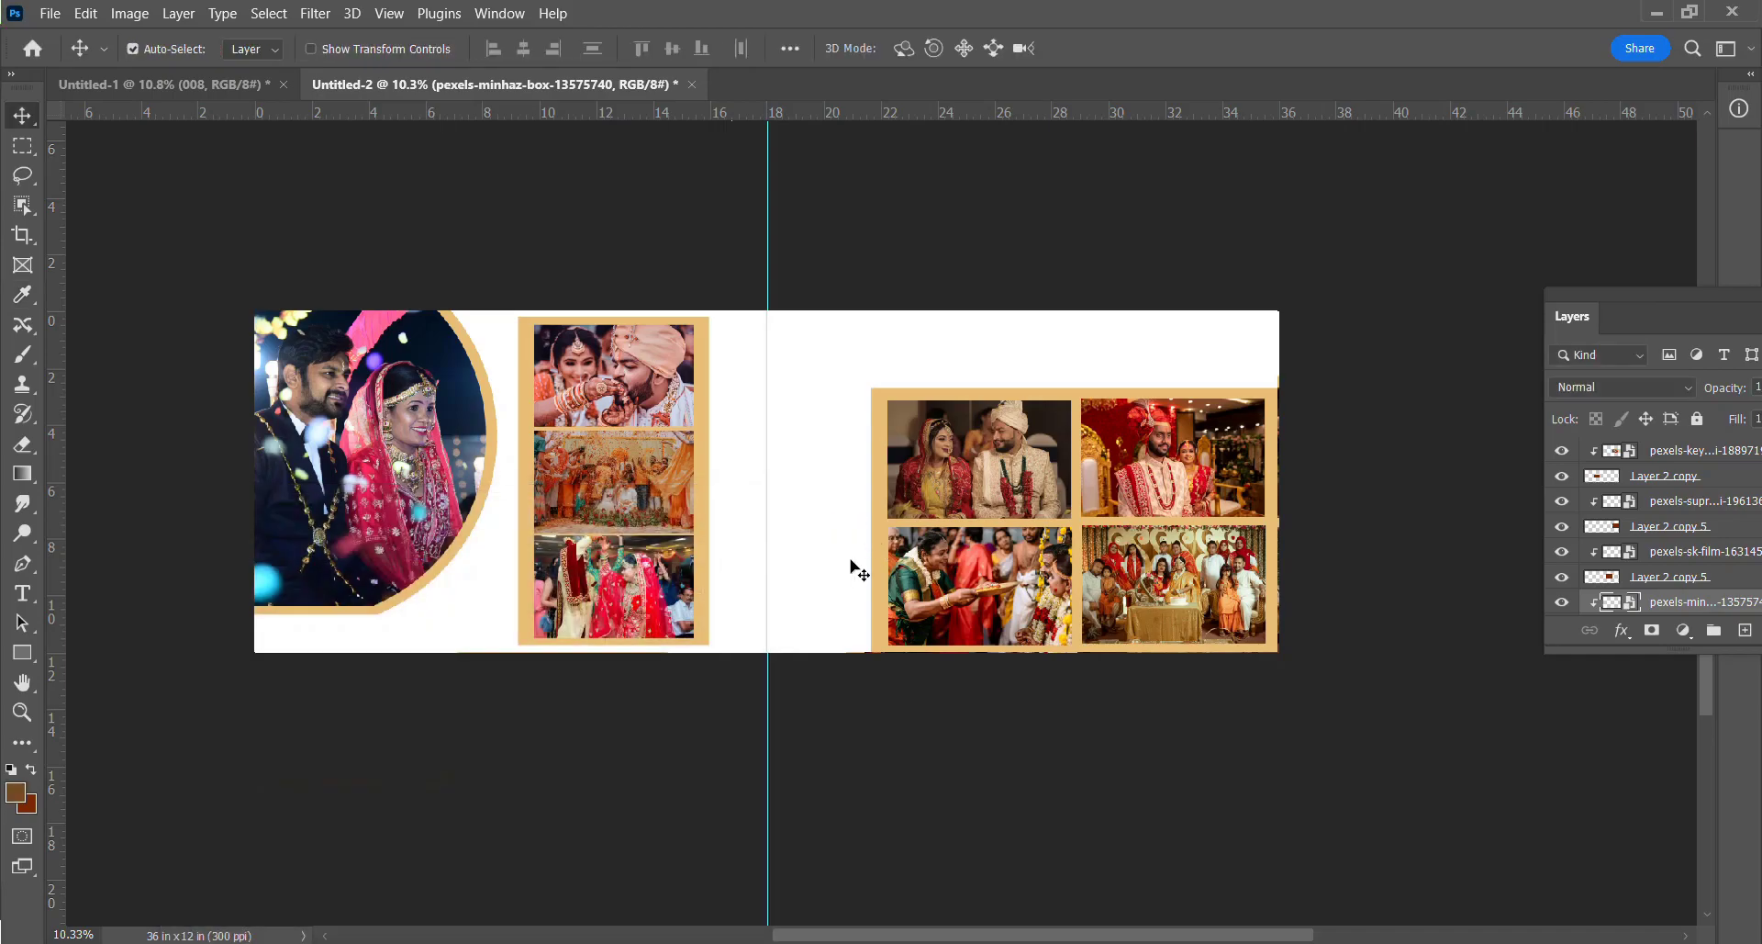
pyautogui.rightClick(825, 477)
pyautogui.click(878, 488)
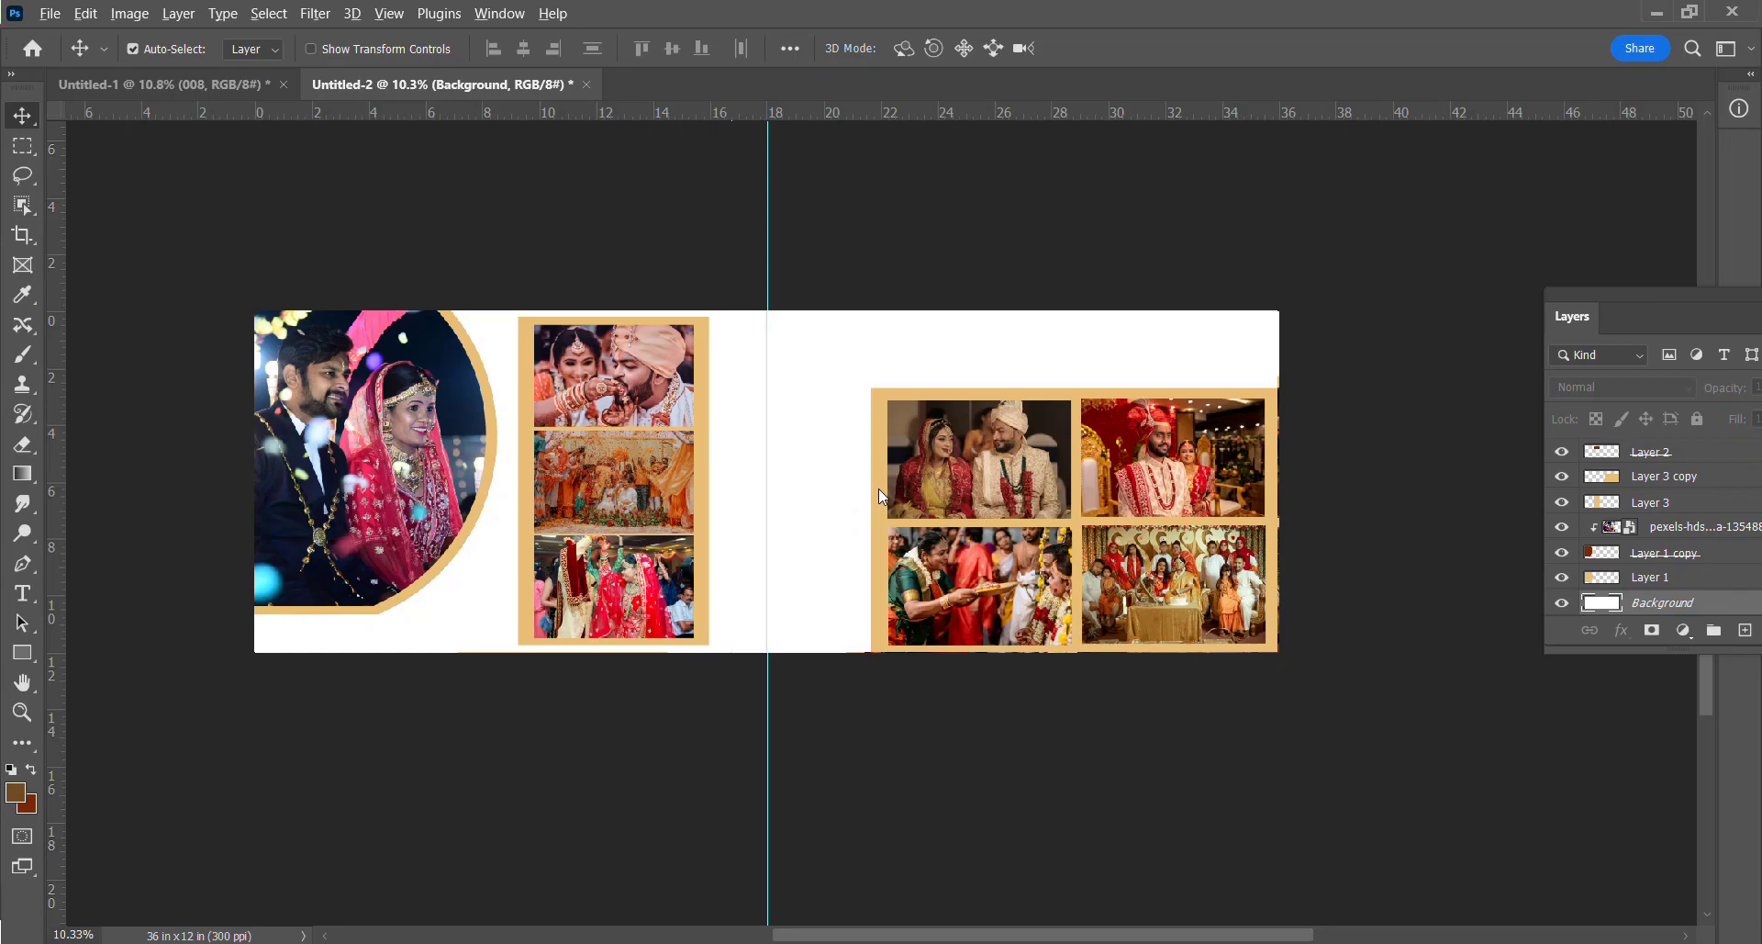
pyautogui.hotkey('alt', 'BackSpace')
pyautogui.scroll(1, 1038, 185)
# Find Text Banner V24 in File Explorer's camista\00clip folder and open it in Photoshop.
pyautogui.hotkey('alt', 'Tab')
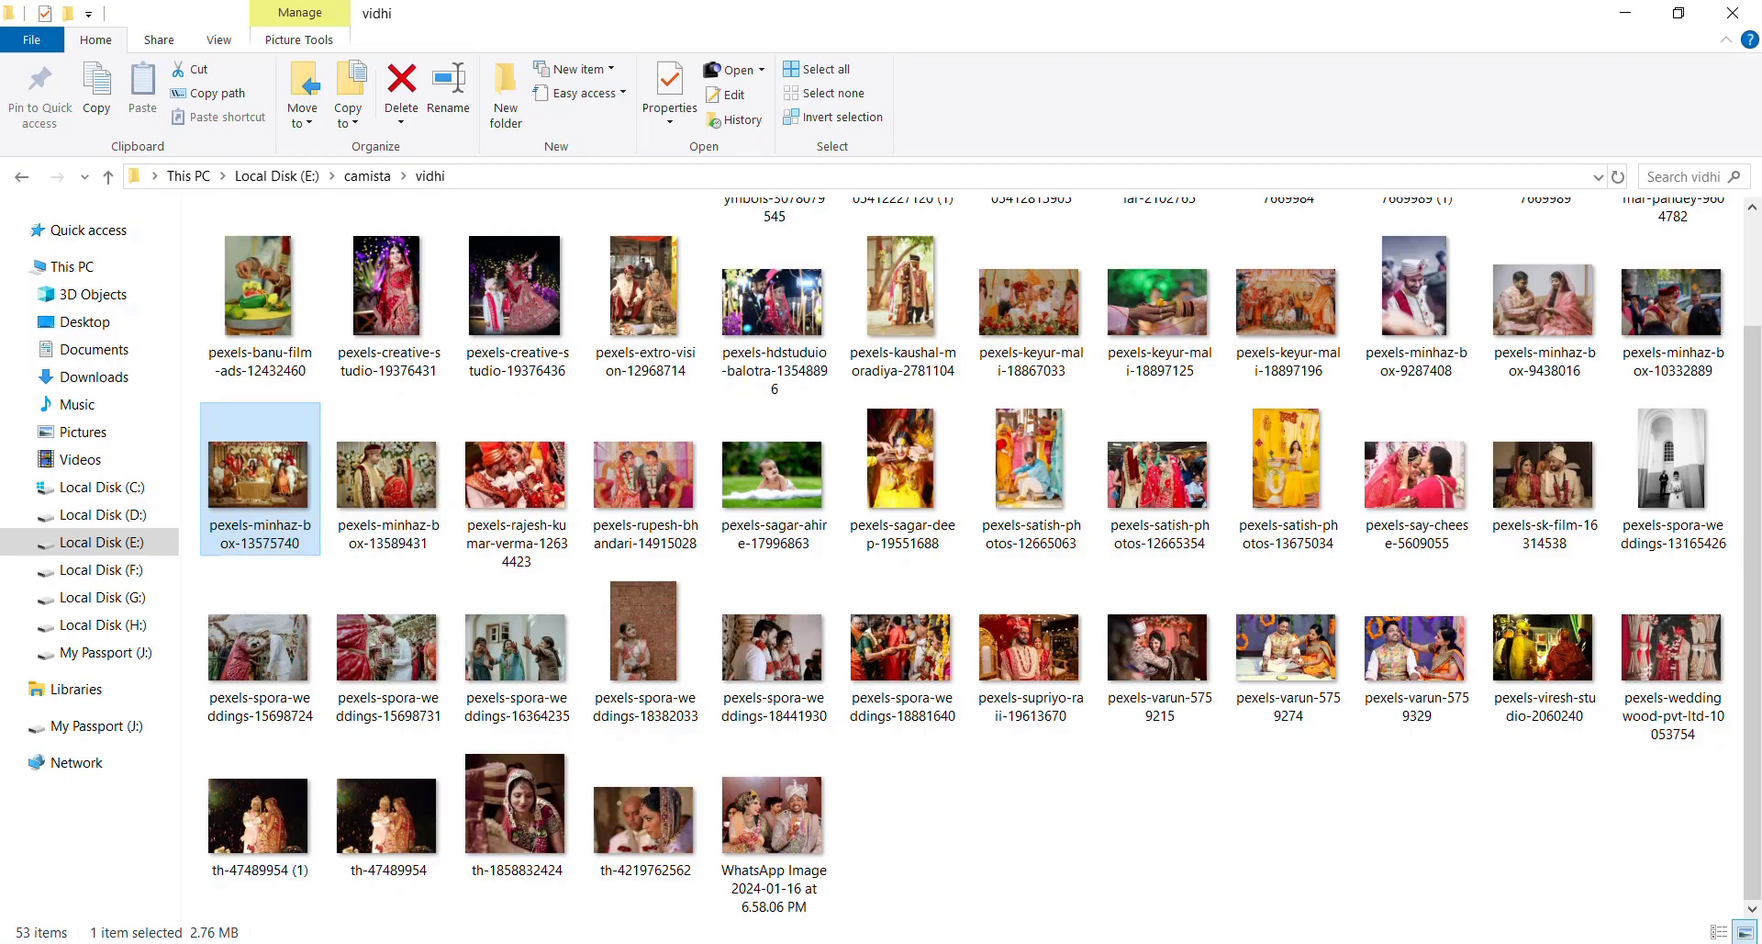
pyautogui.click(366, 176)
pyautogui.doubleClick(266, 280)
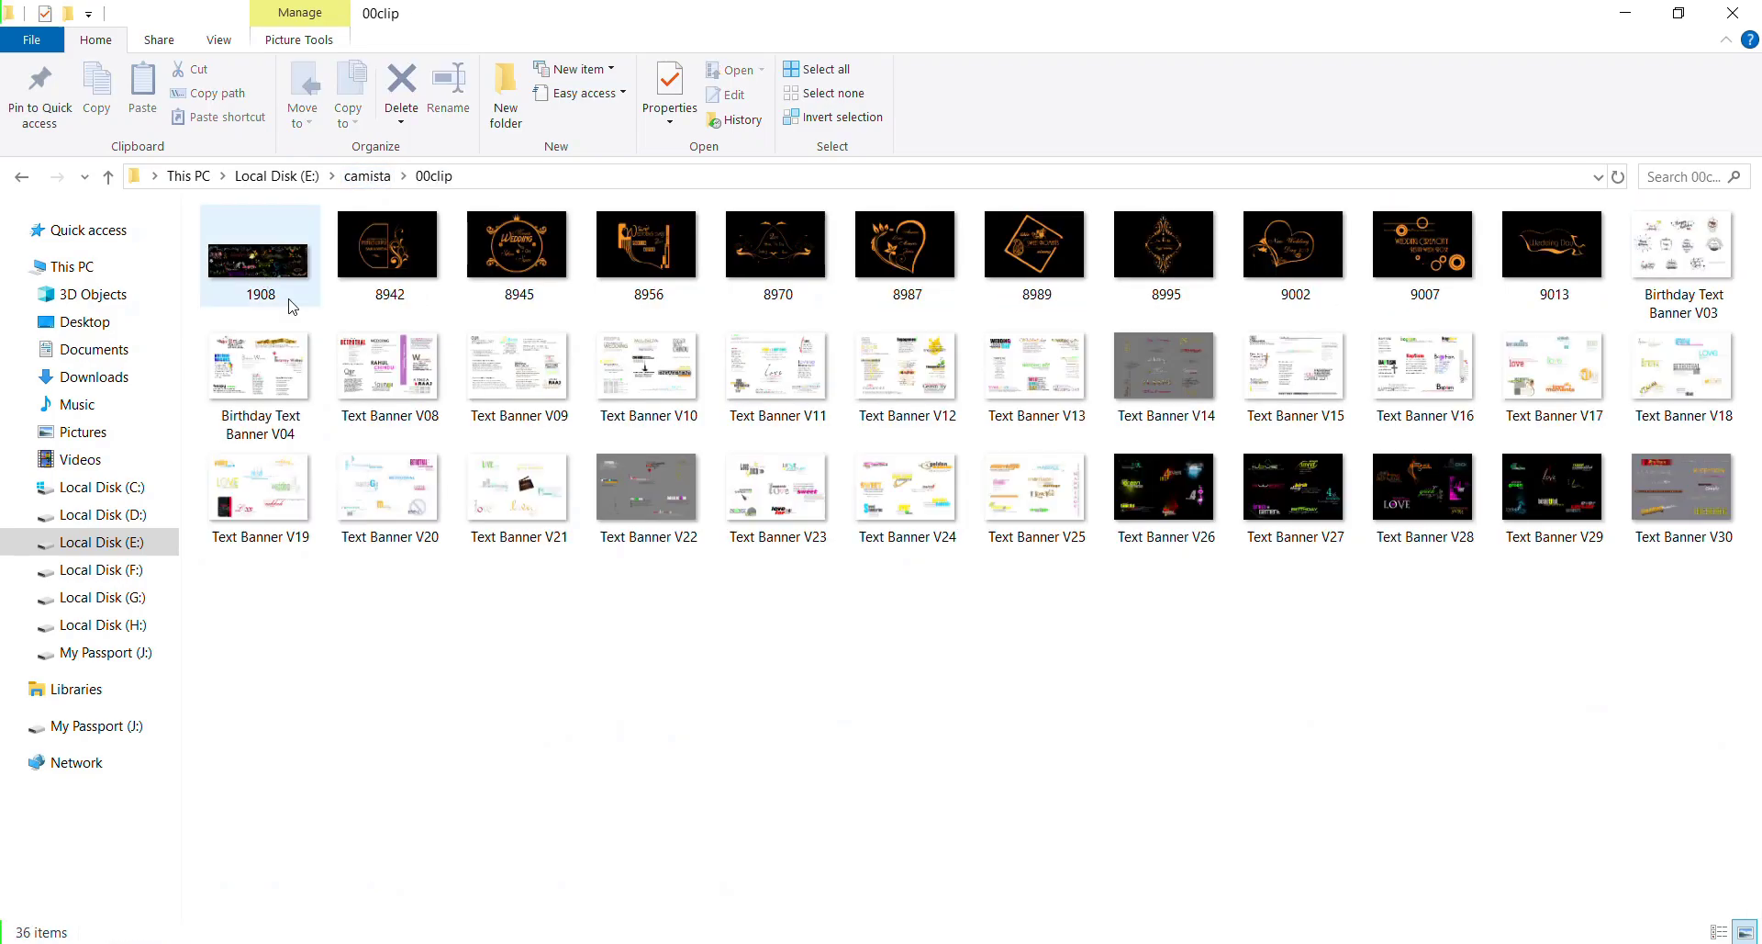
pyautogui.doubleClick(906, 475)
pyautogui.press('Escape')
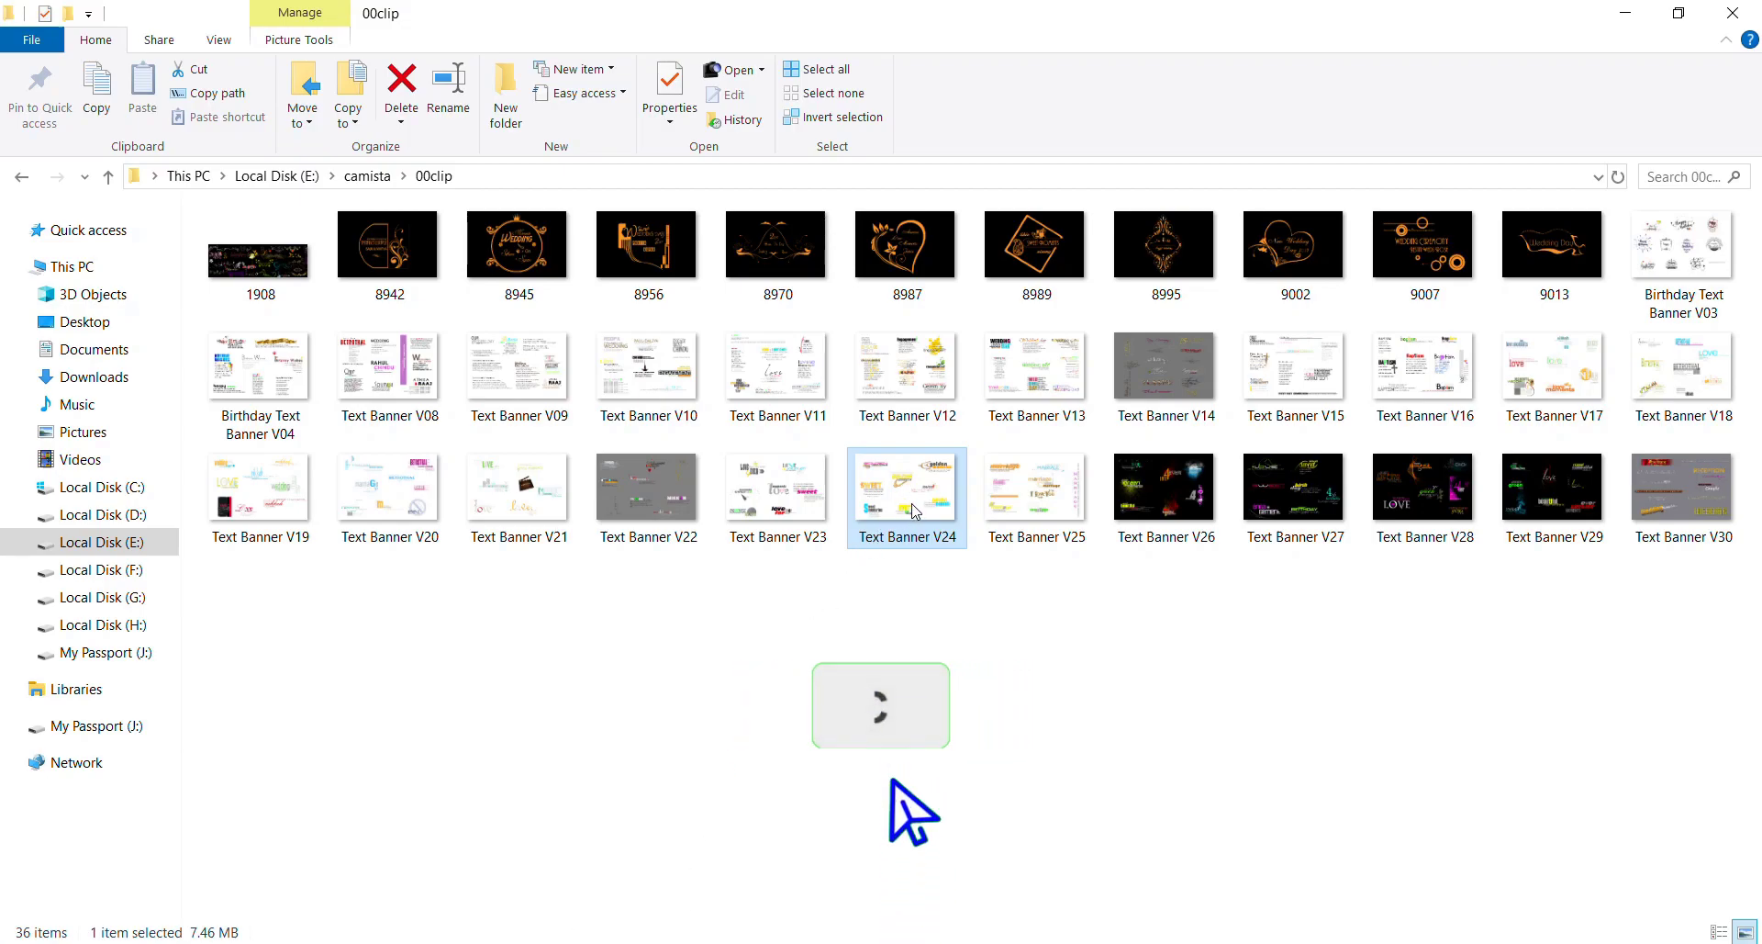
pyautogui.moveTo(915, 510); pyautogui.dragTo(936, 94)
# Copy the SWEET MEMORIES title with its verse onto the spread above the two-by-two grid and return to the Text Banner V24 document.
pyautogui.moveTo(633, 516); pyautogui.dragTo(943, 413)
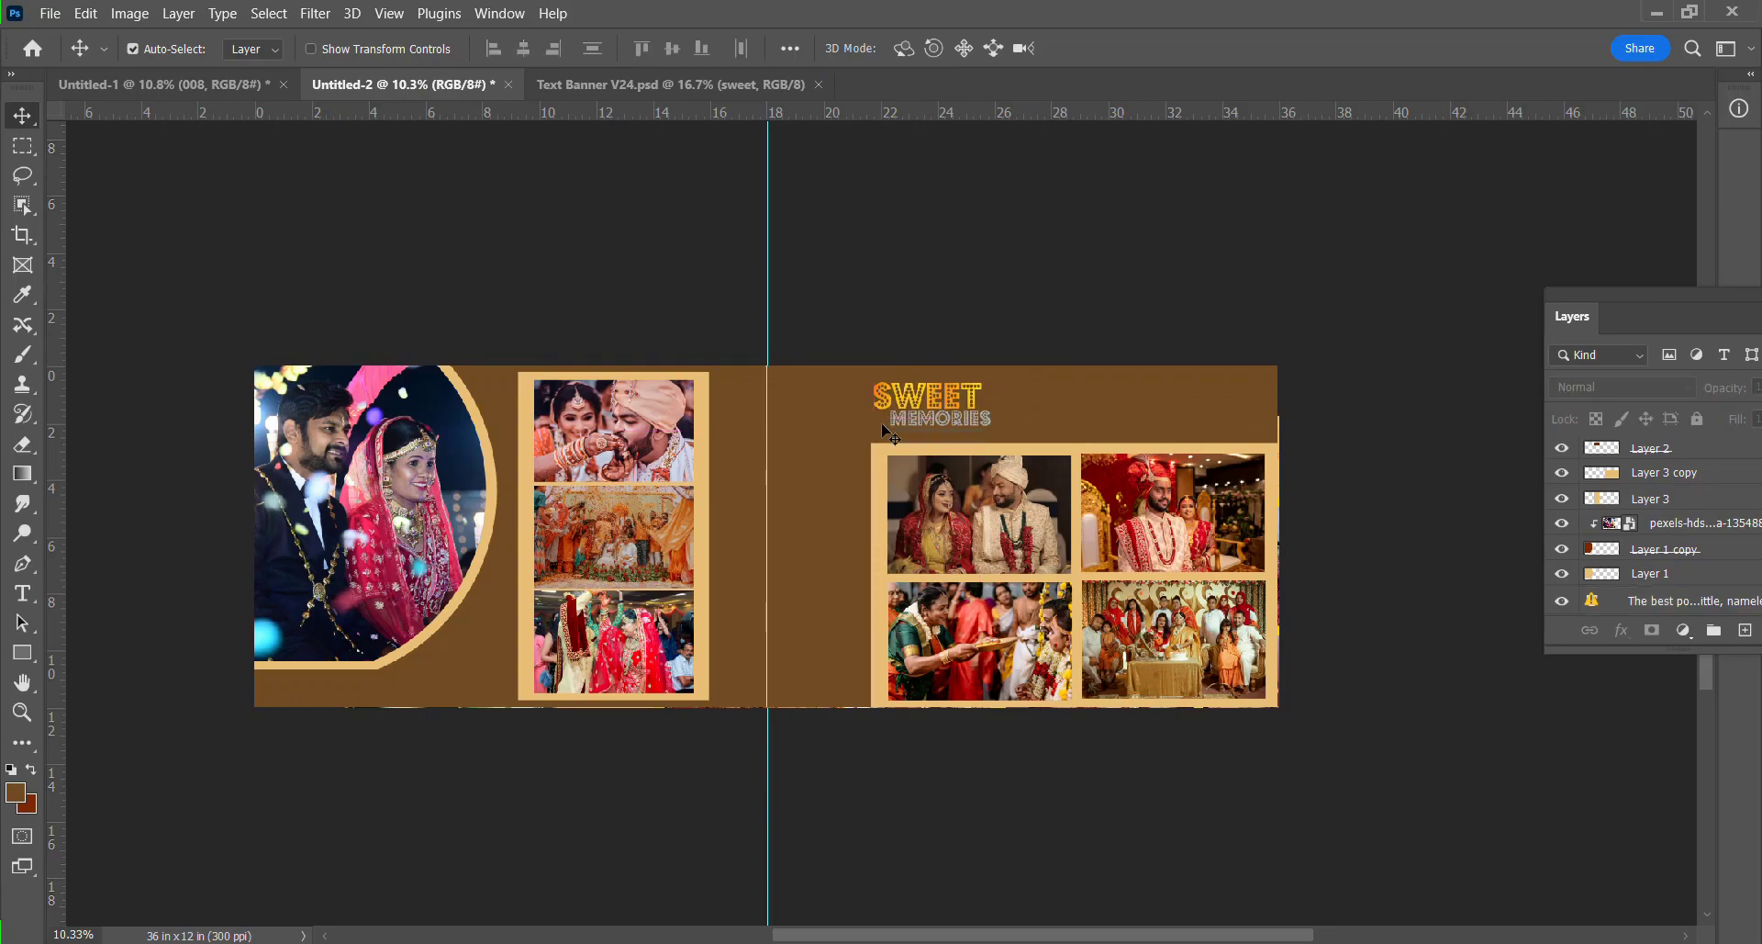
pyautogui.click(755, 84)
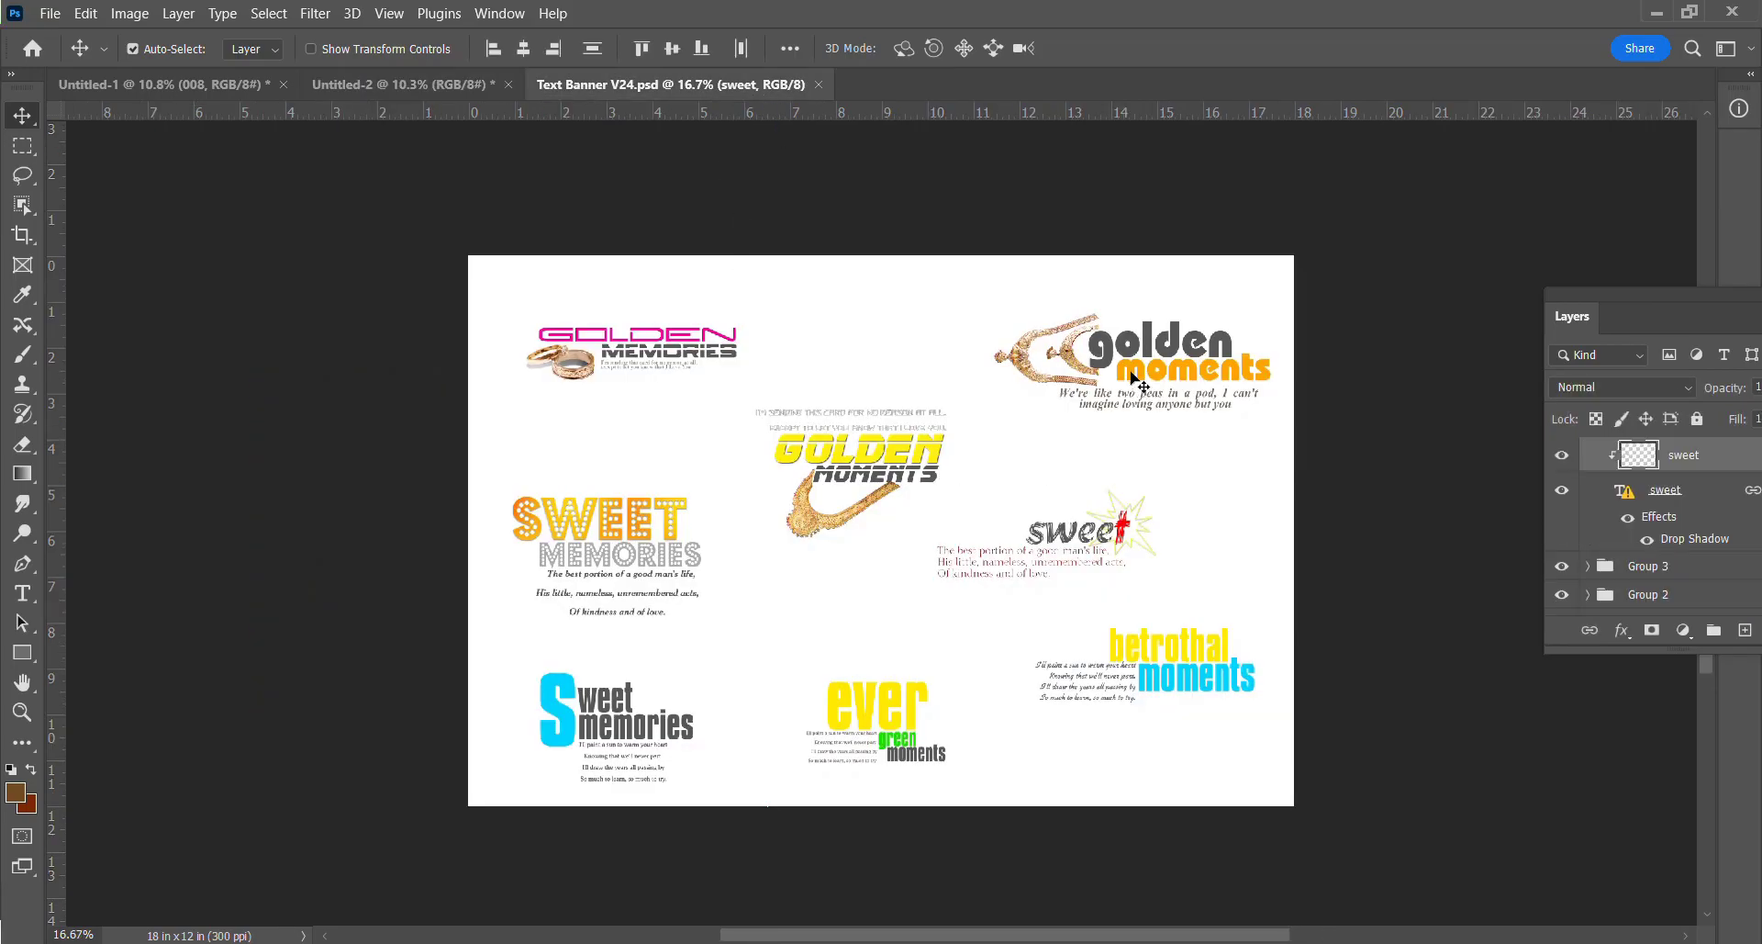
# Copy the golden moments title below the round portrait and the Wedding title from Text Banner V14 beside SWEET MEMORIES.
pyautogui.moveTo(1135, 372); pyautogui.dragTo(584, 571)
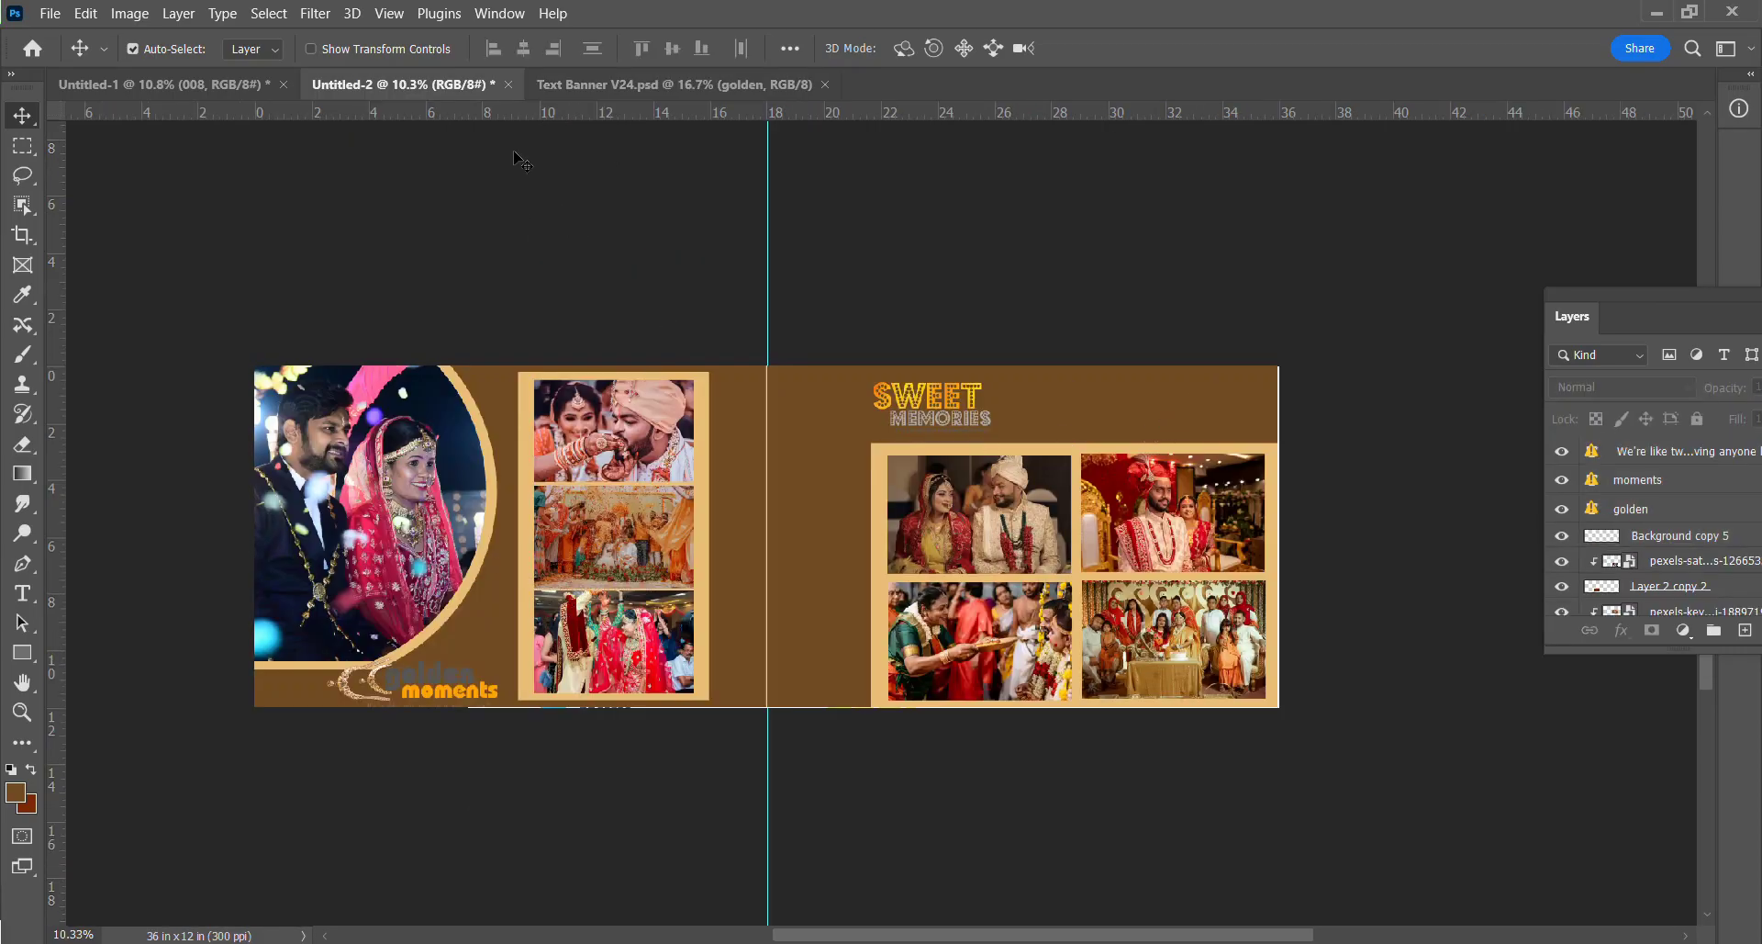
pyautogui.click(642, 85)
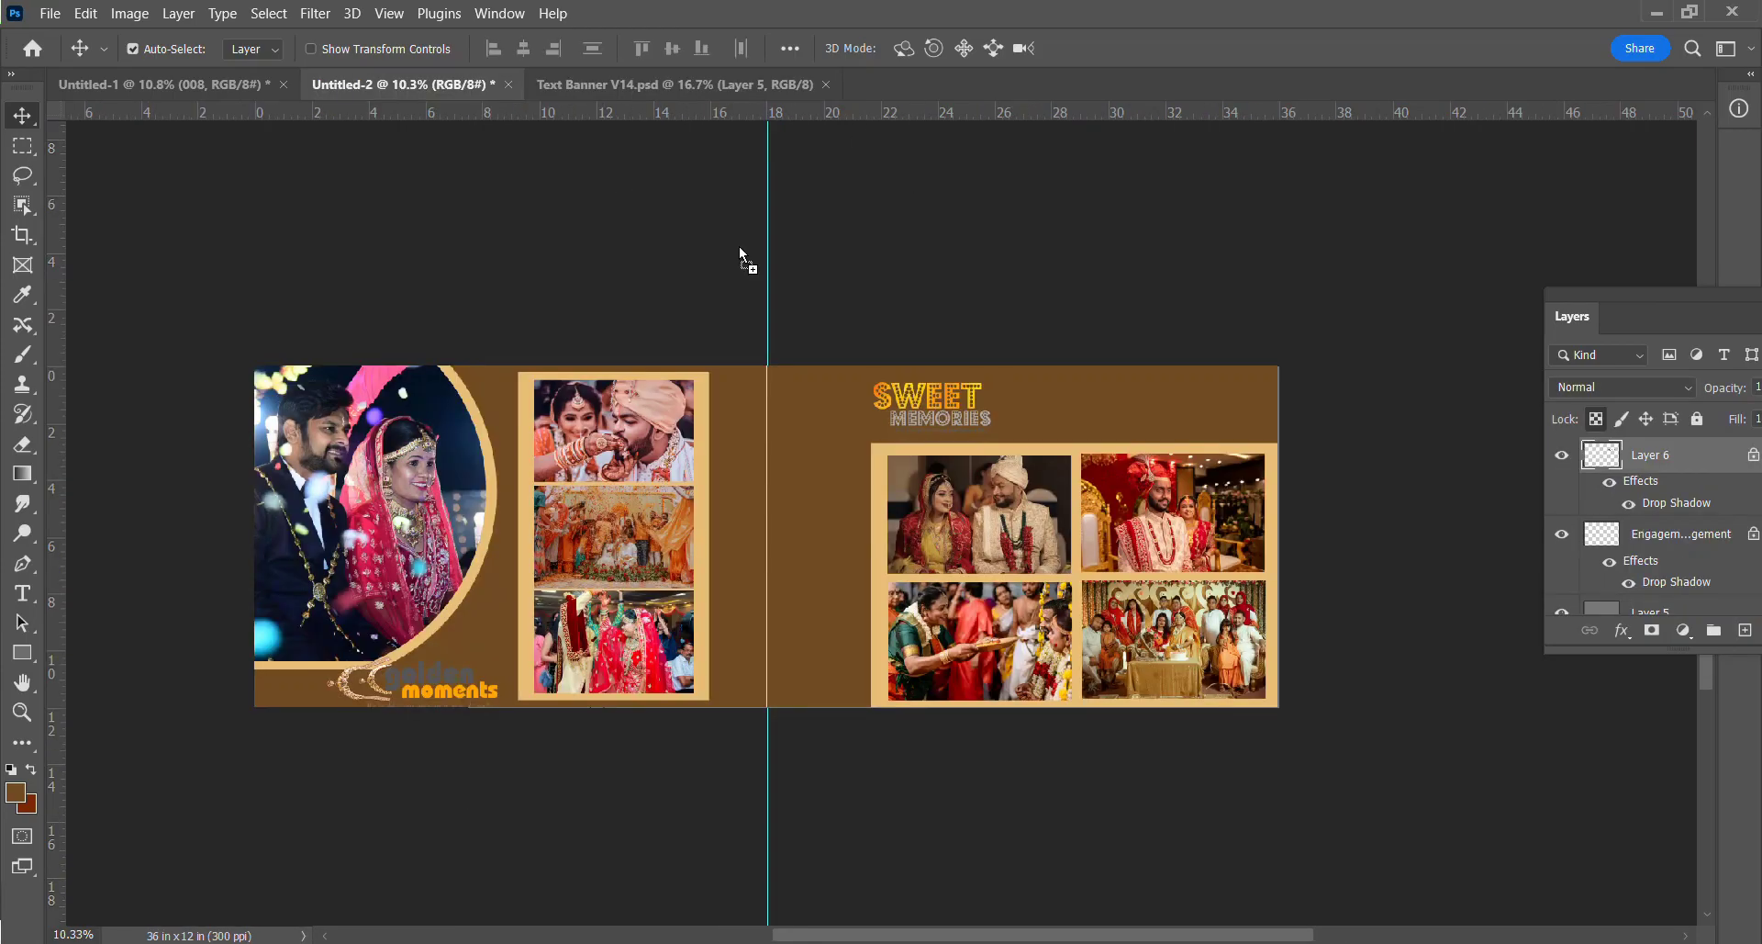
pyautogui.moveTo(747, 260); pyautogui.dragTo(1250, 427)
pyautogui.hotkey('ctrl', 't')
pyautogui.press('Return')
# Compare Soft Light on the Wedding title and set its blend mode to Screen.
pyautogui.click(1620, 386)
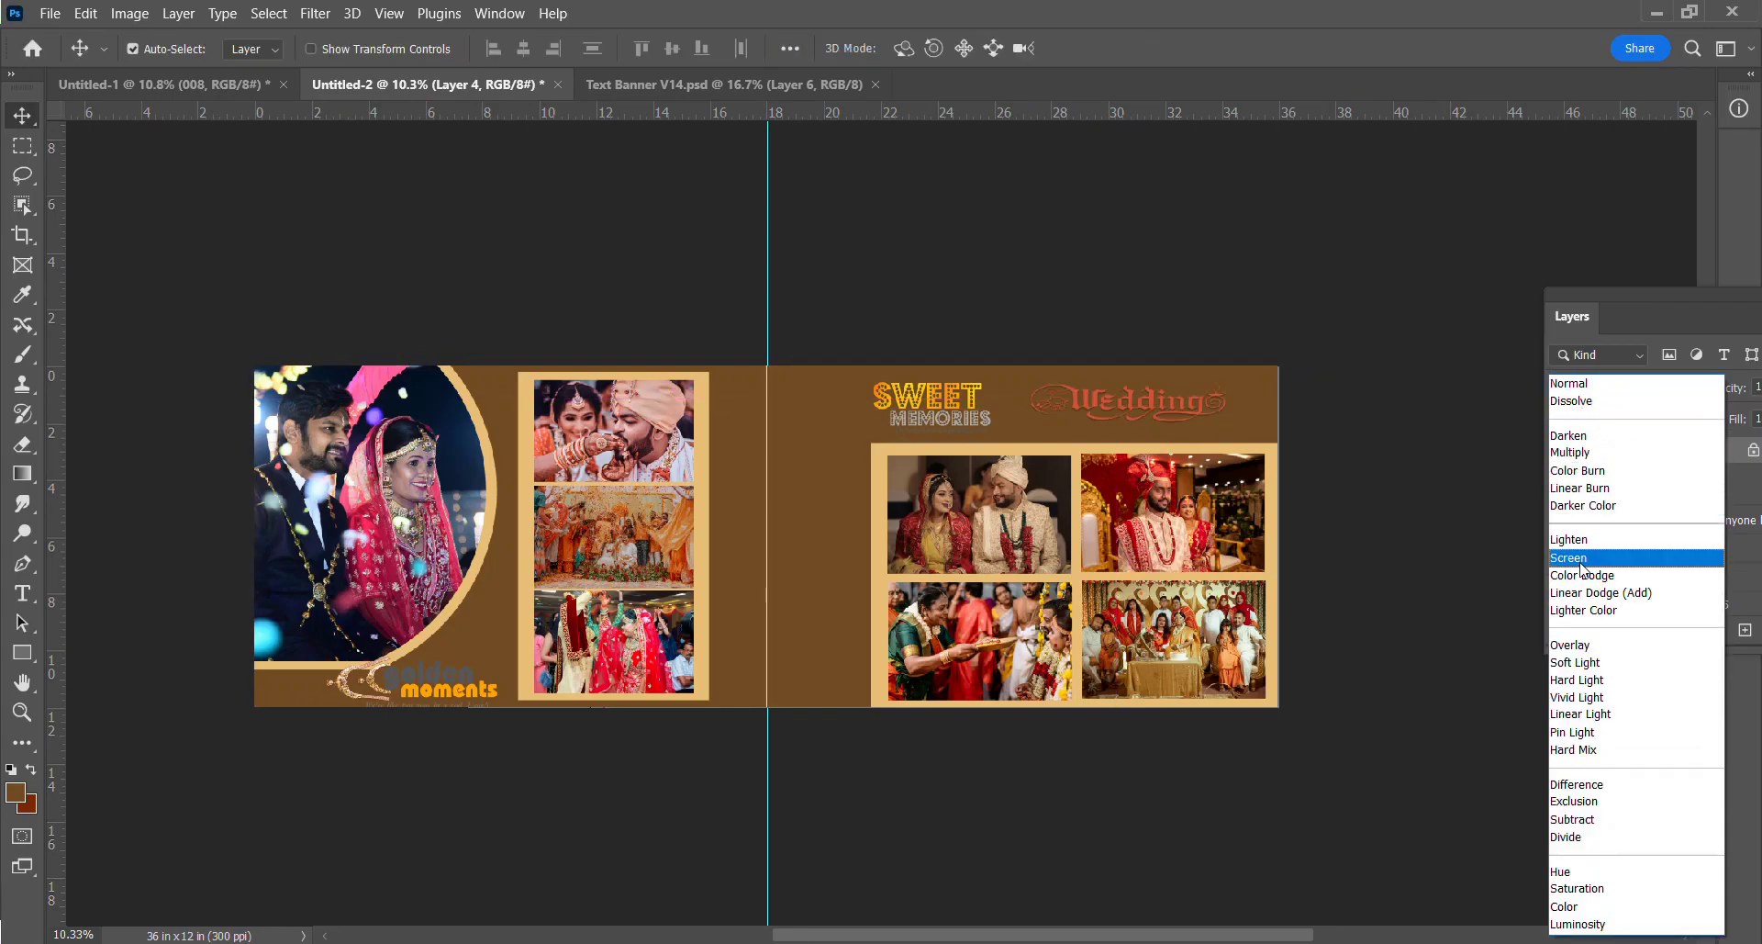
pyautogui.click(1581, 662)
pyautogui.click(1608, 390)
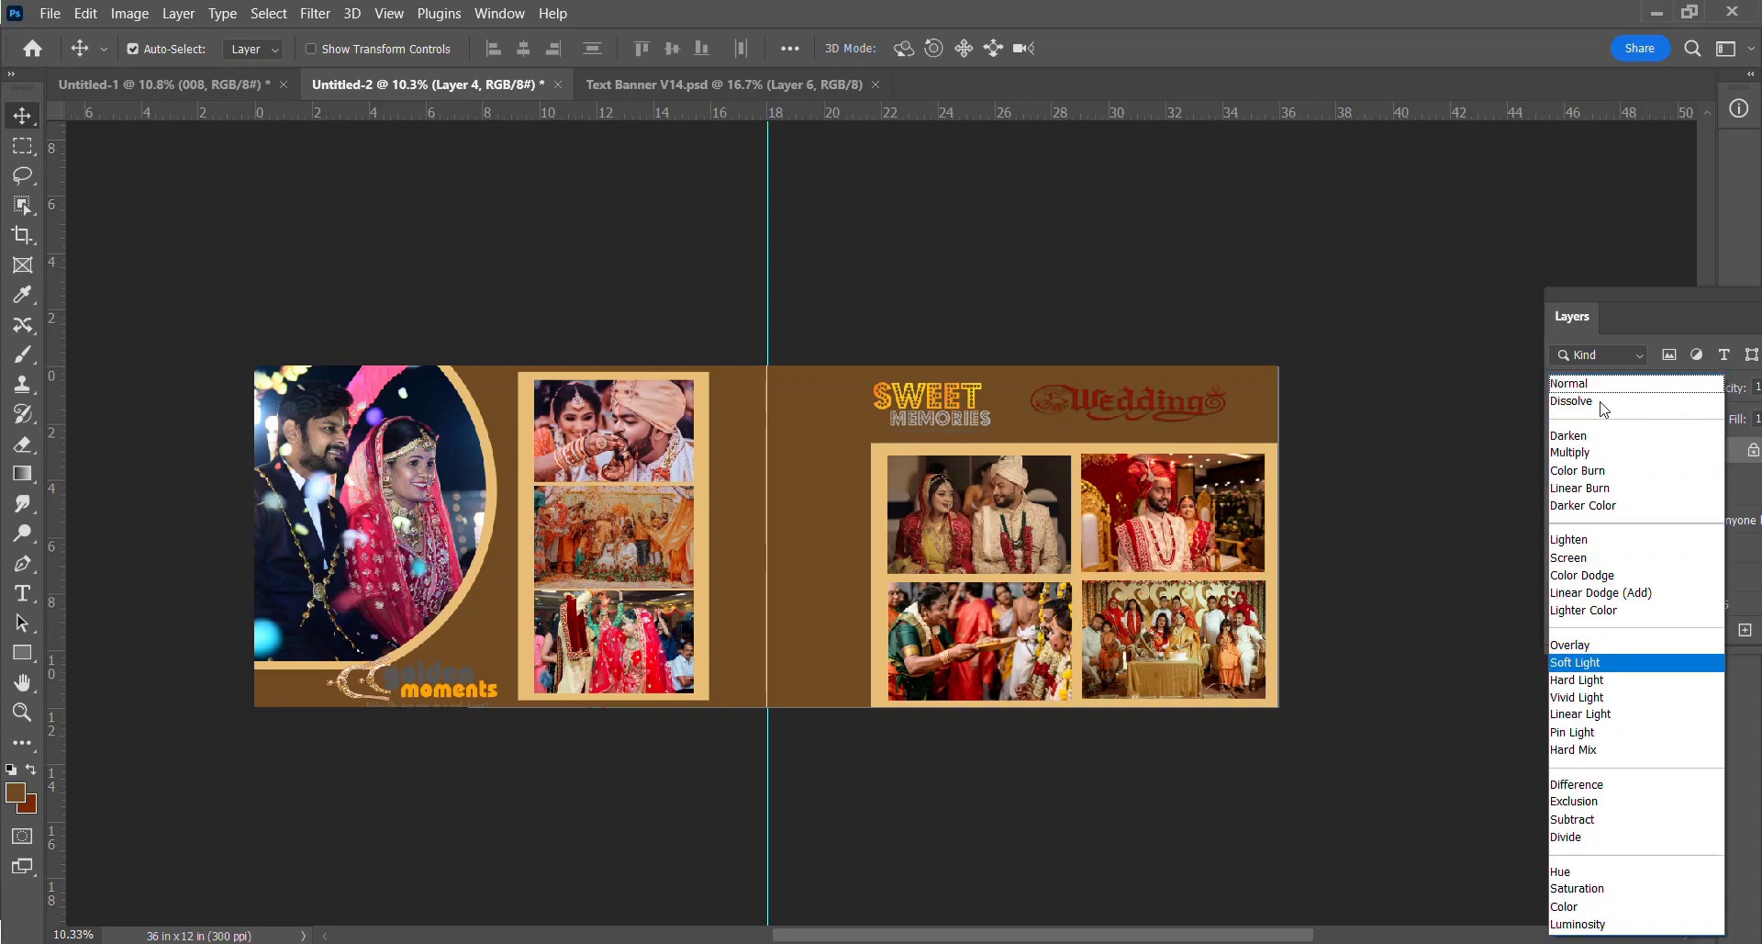
pyautogui.click(1574, 560)
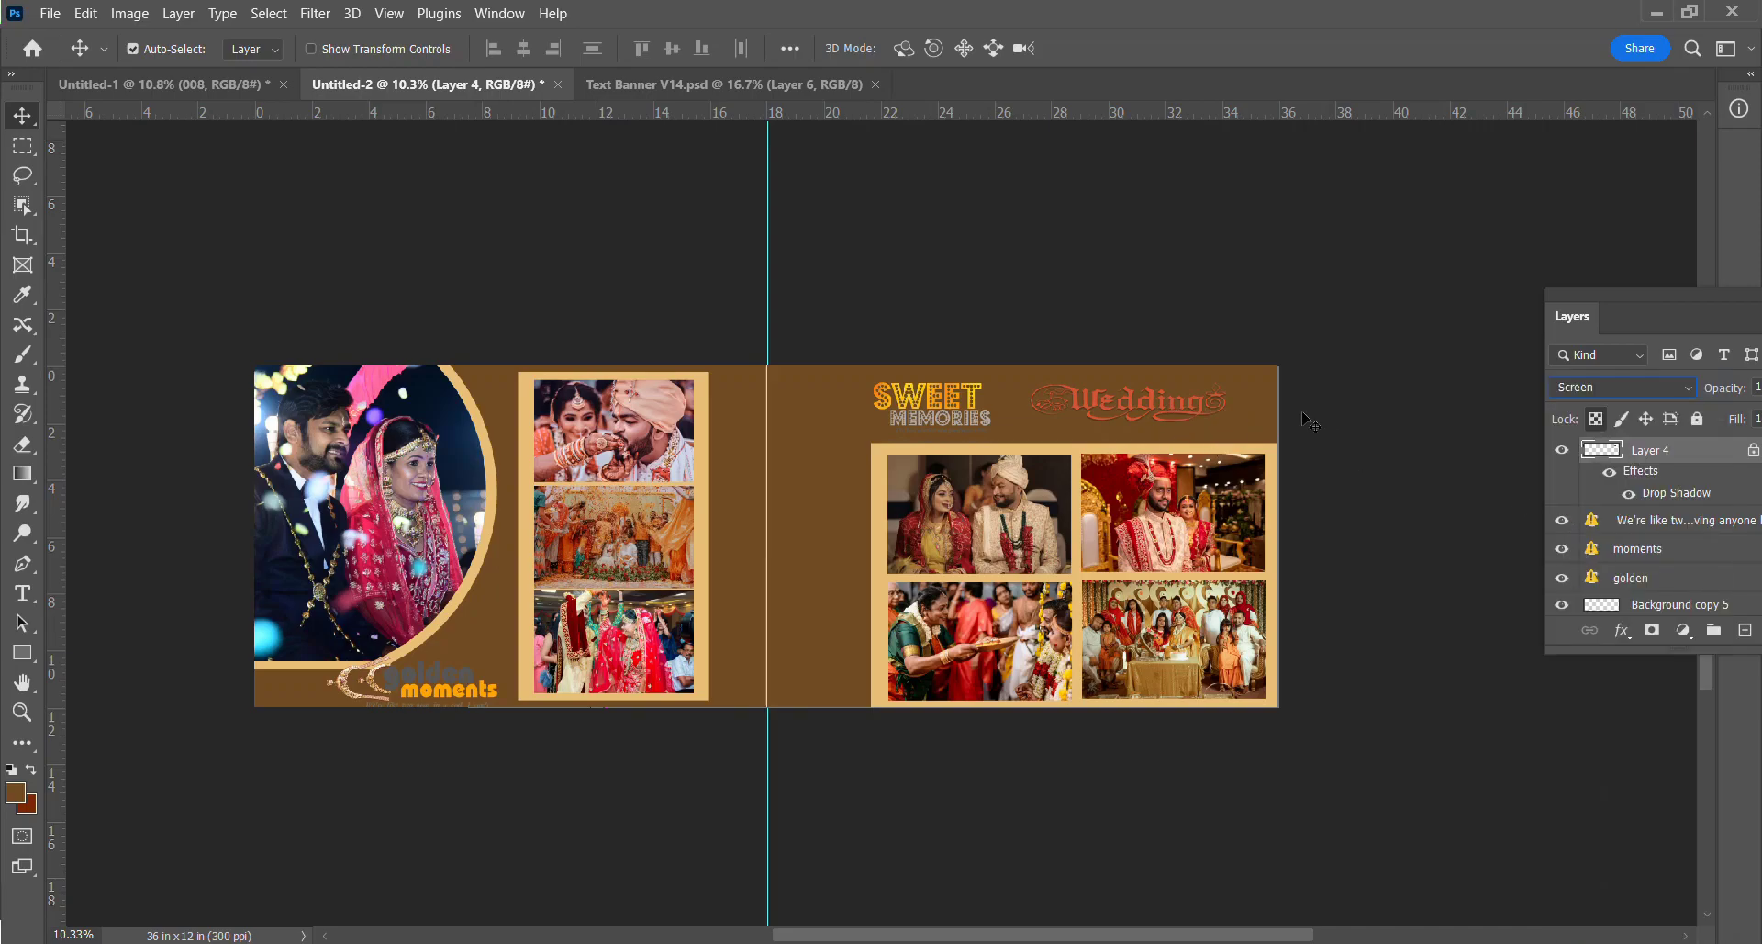
pyautogui.click(1251, 425)
# Add a layer just above the Background and fill a full-height strip about 2.7 in wide along the spread's right edge with light orange.
pyautogui.rightClick(834, 576)
pyautogui.click(833, 572)
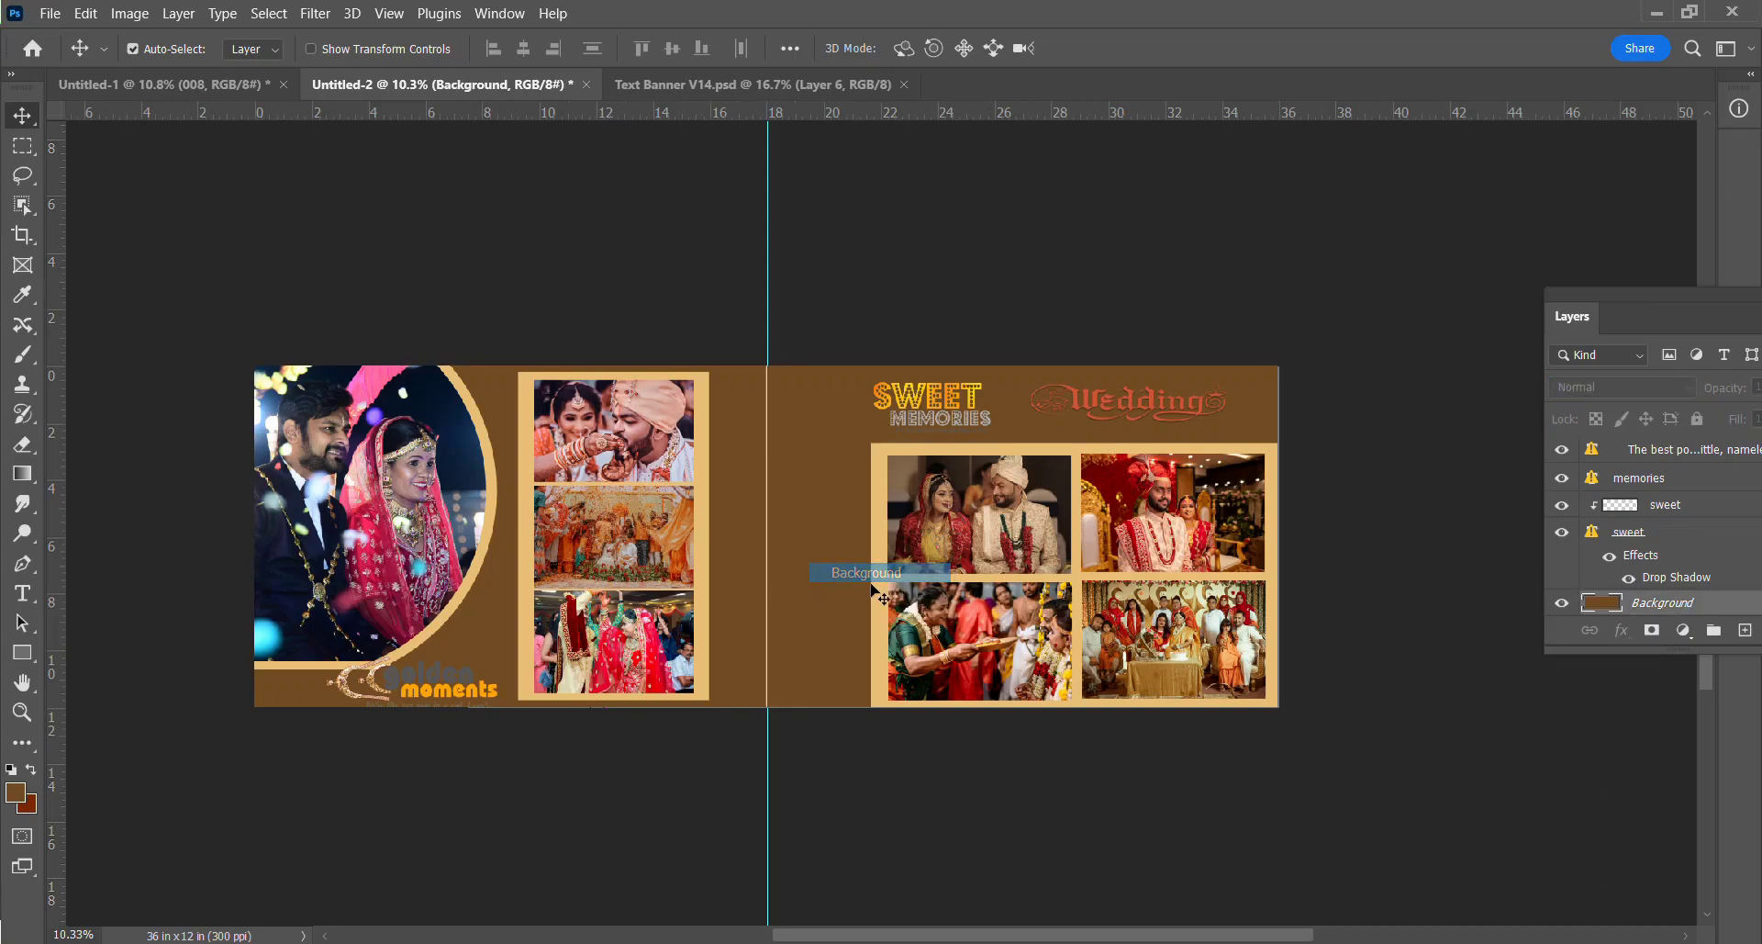
pyautogui.click(23, 147)
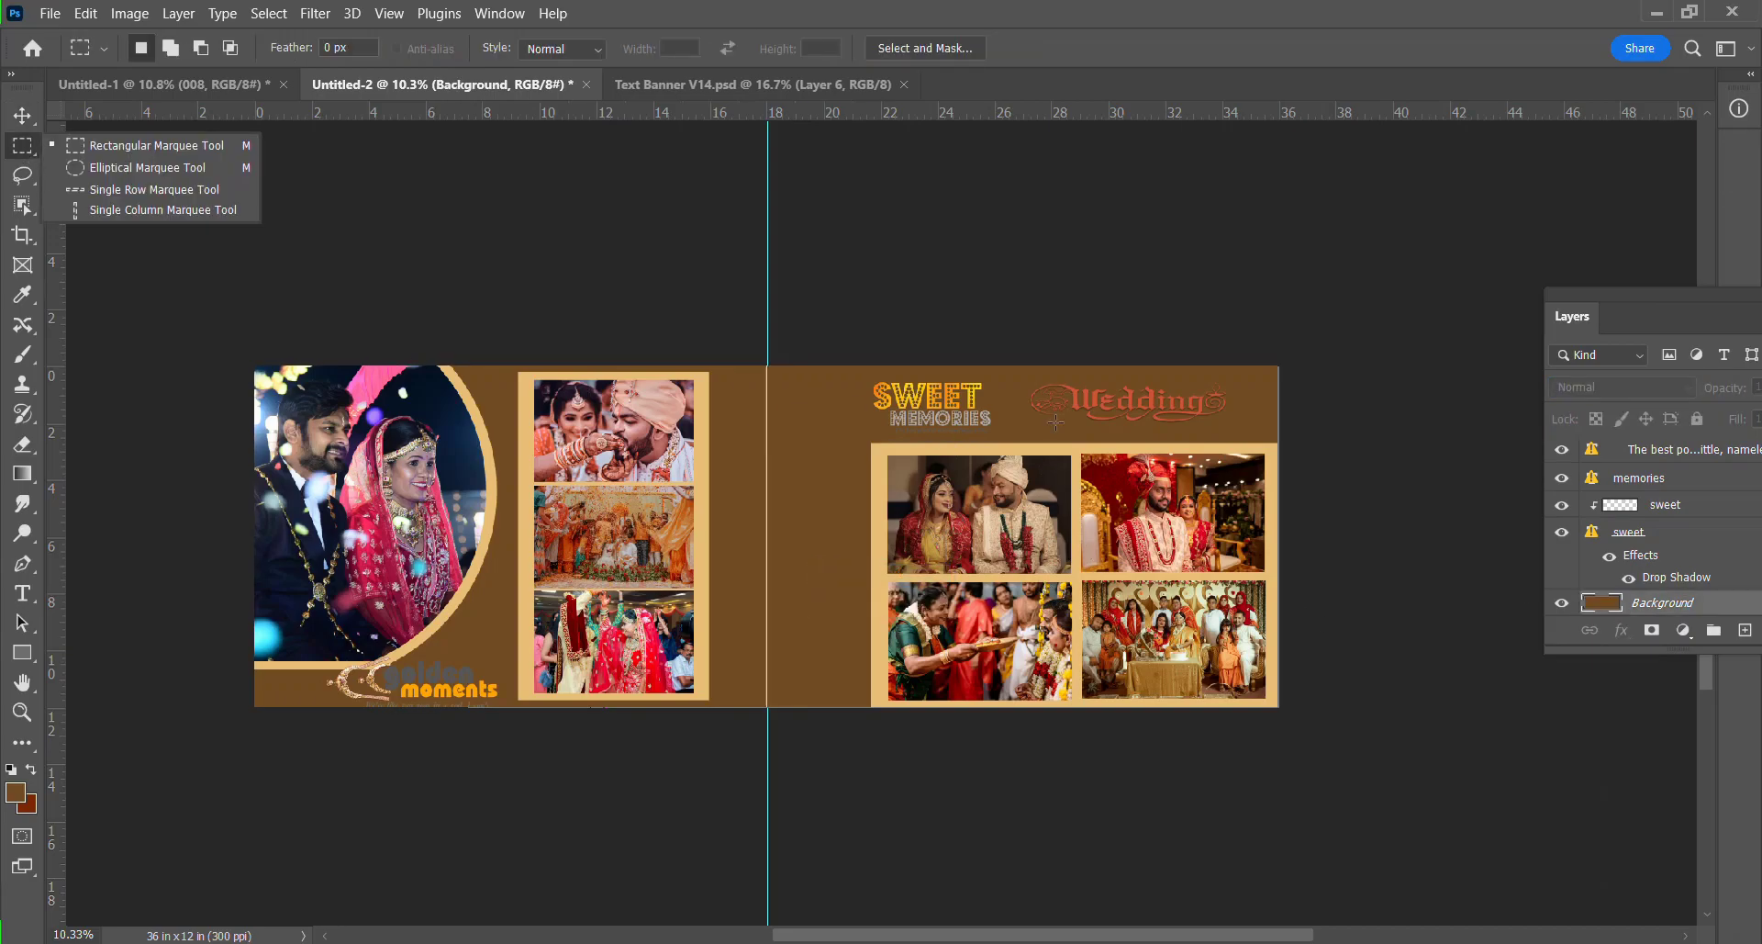
pyautogui.click(1202, 369)
pyautogui.moveTo(1201, 369); pyautogui.dragTo(1295, 733)
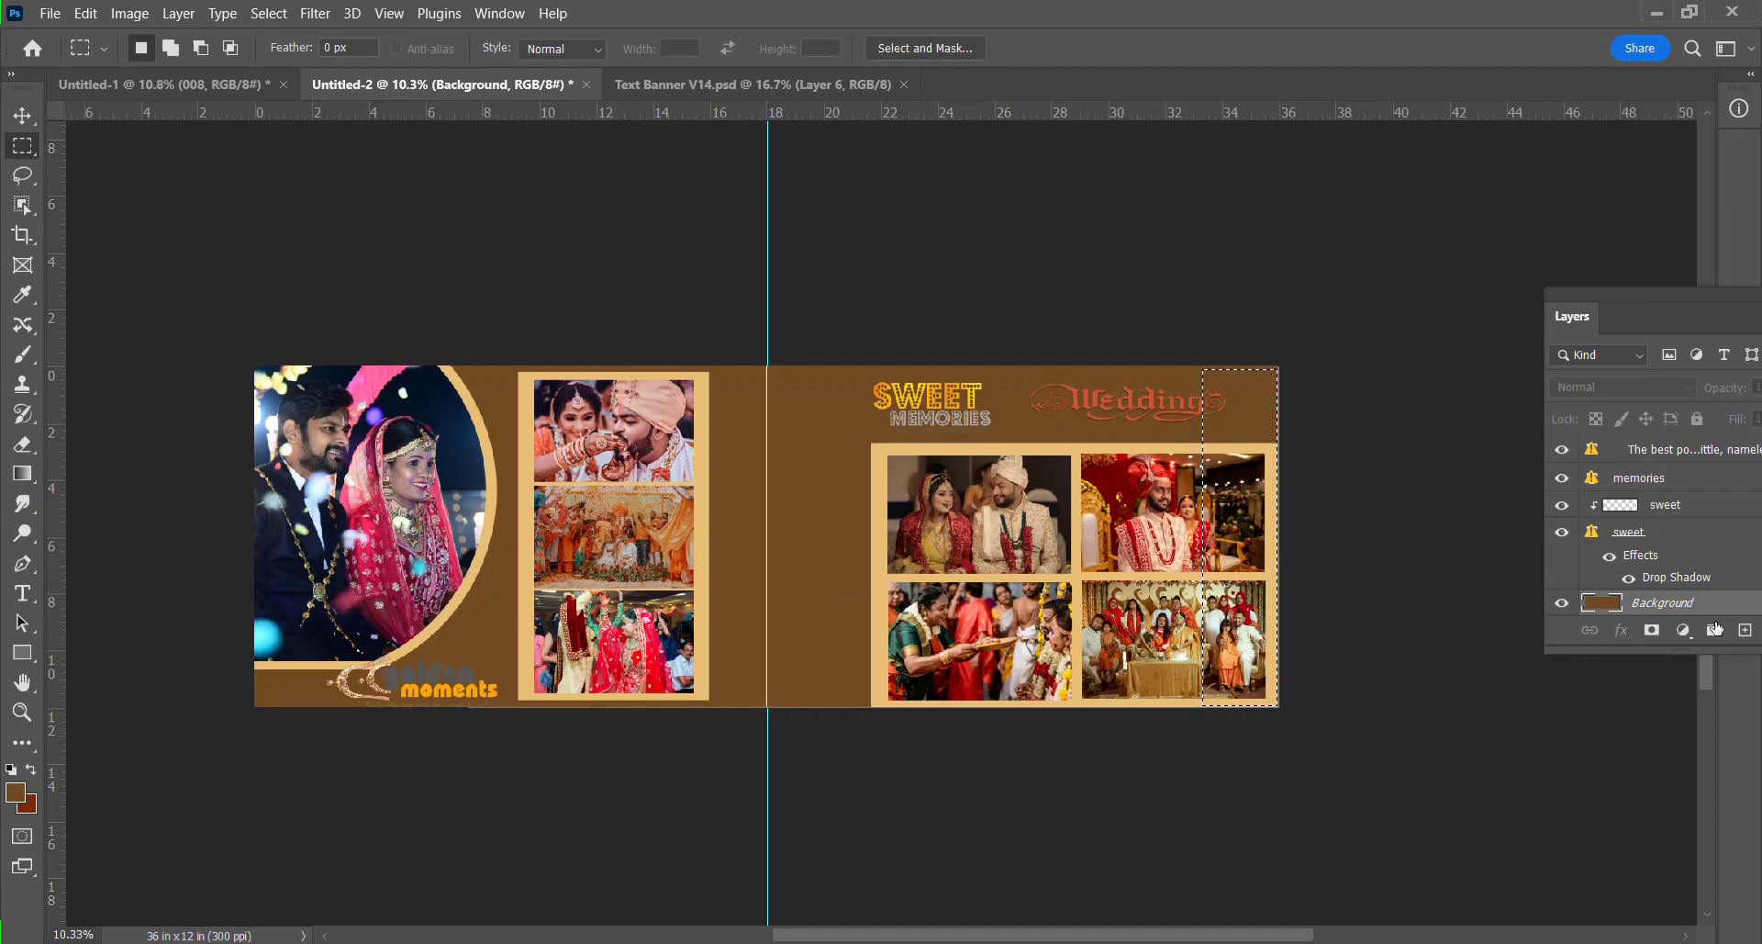
pyautogui.click(1745, 631)
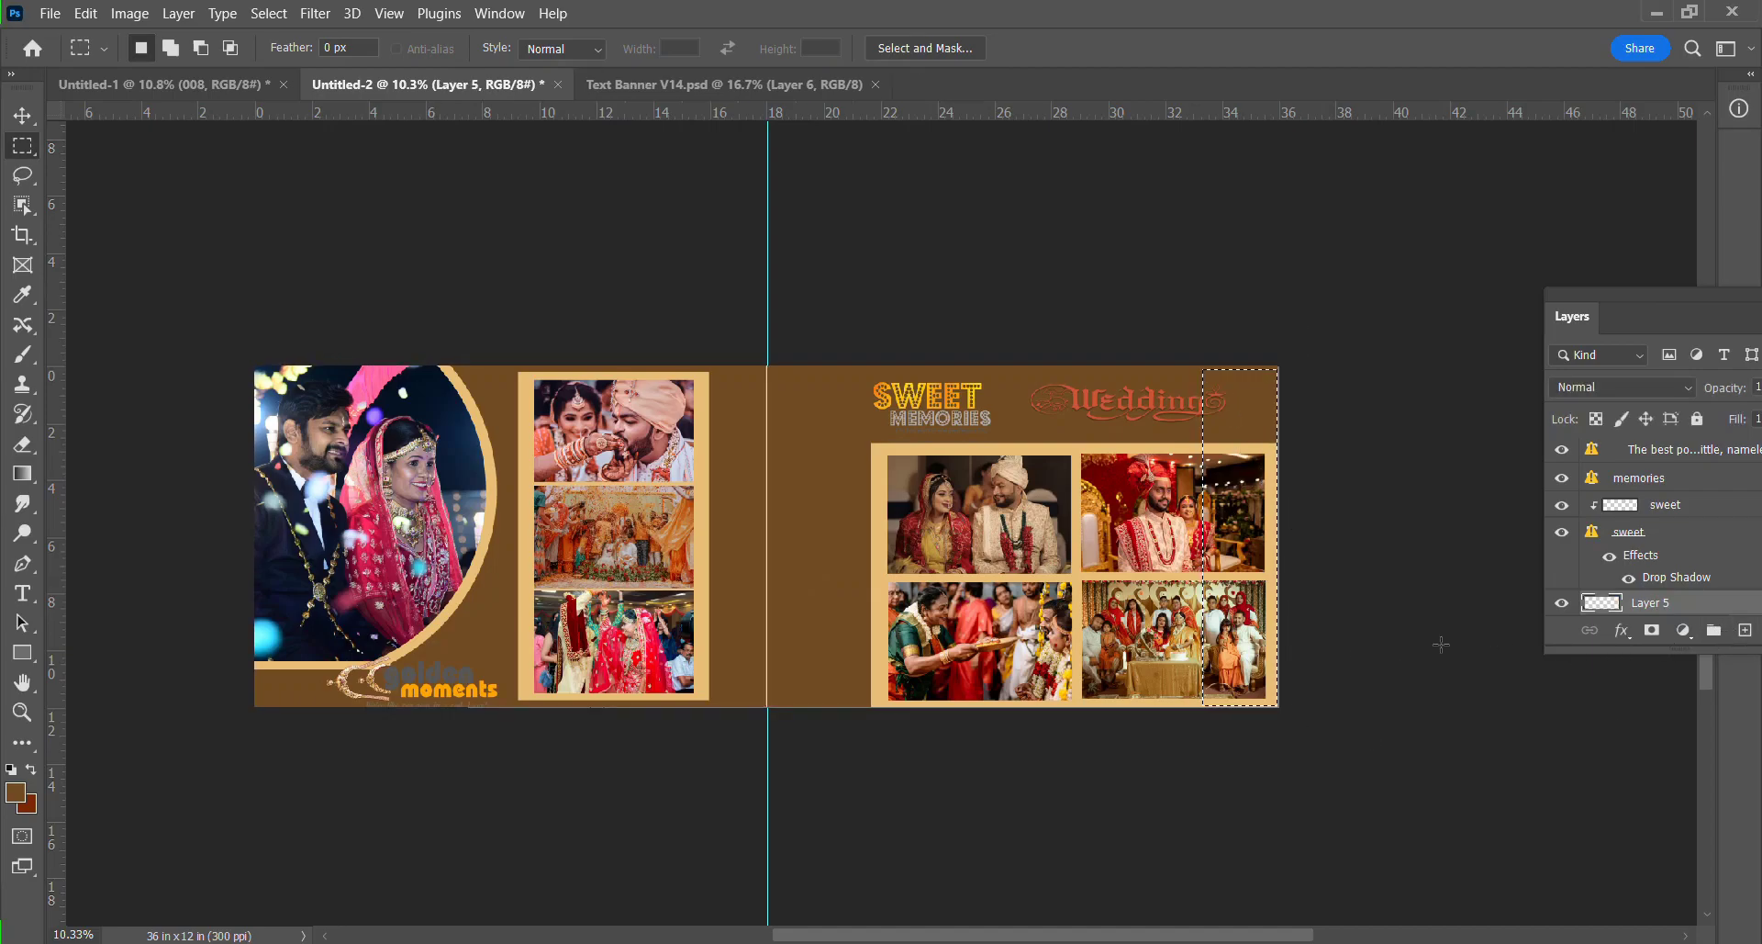
pyautogui.click(15, 794)
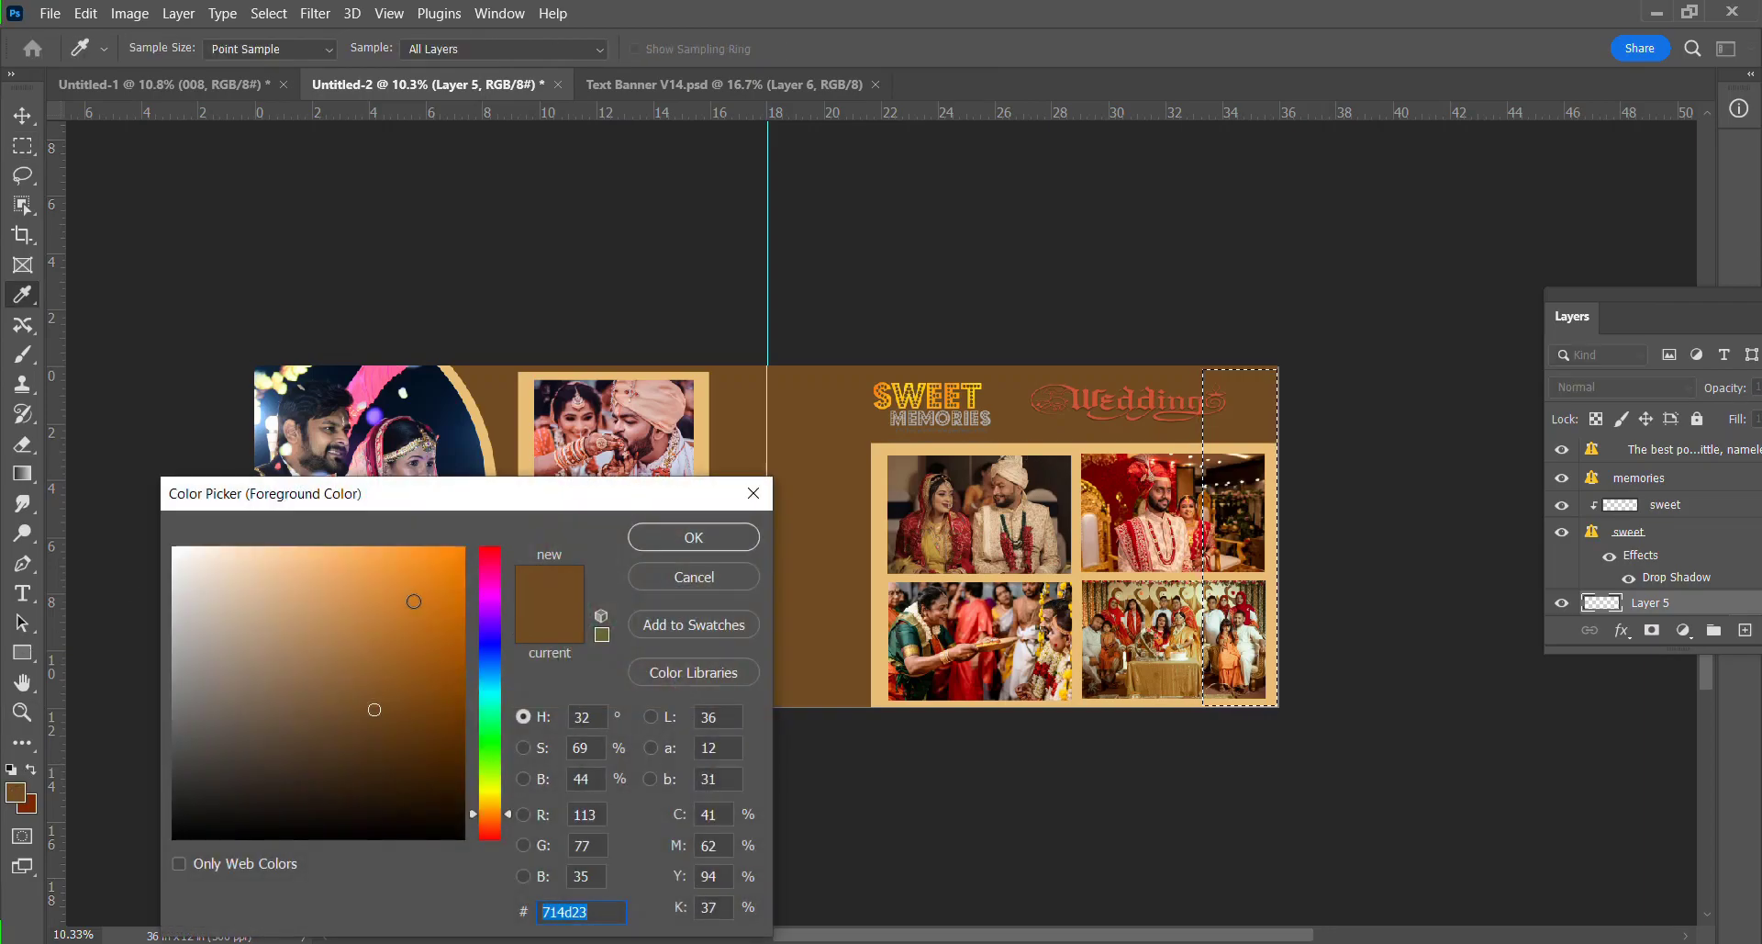
pyautogui.click(692, 535)
pyautogui.hotkey('alt', 'BackSpace')
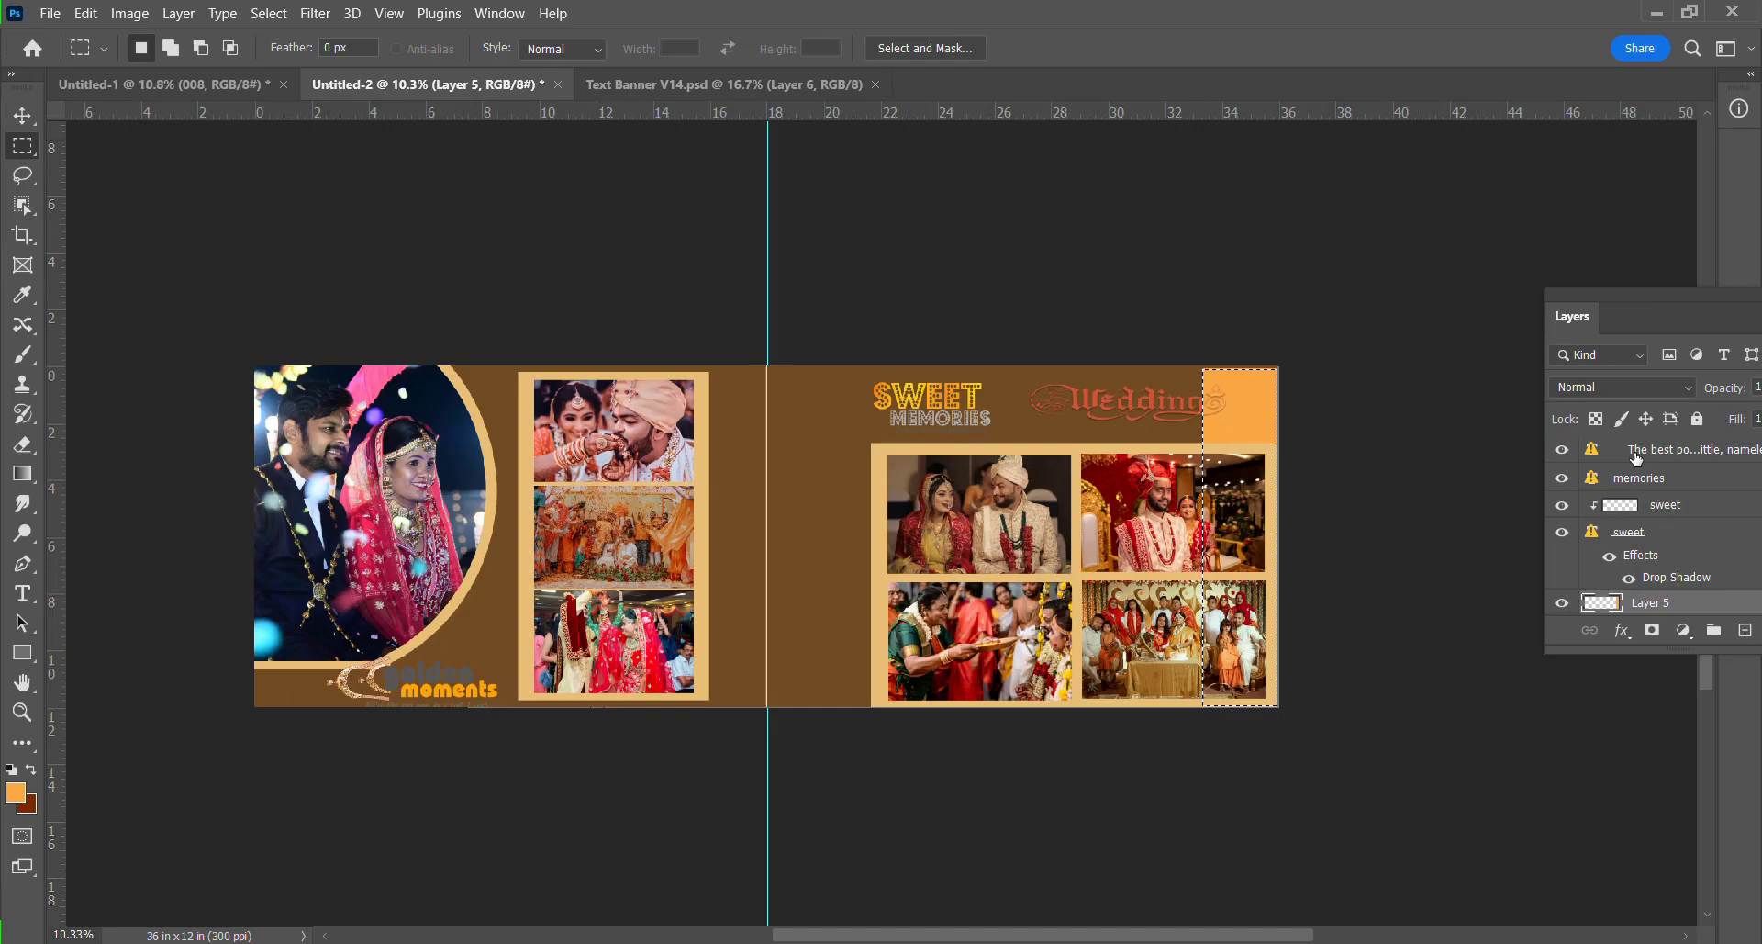
# Deselect the orange strip and stretch it upward to meet the spread's top edge.
pyautogui.hotkey('ctrl', 'd')
pyautogui.hotkey('ctrl', 't')
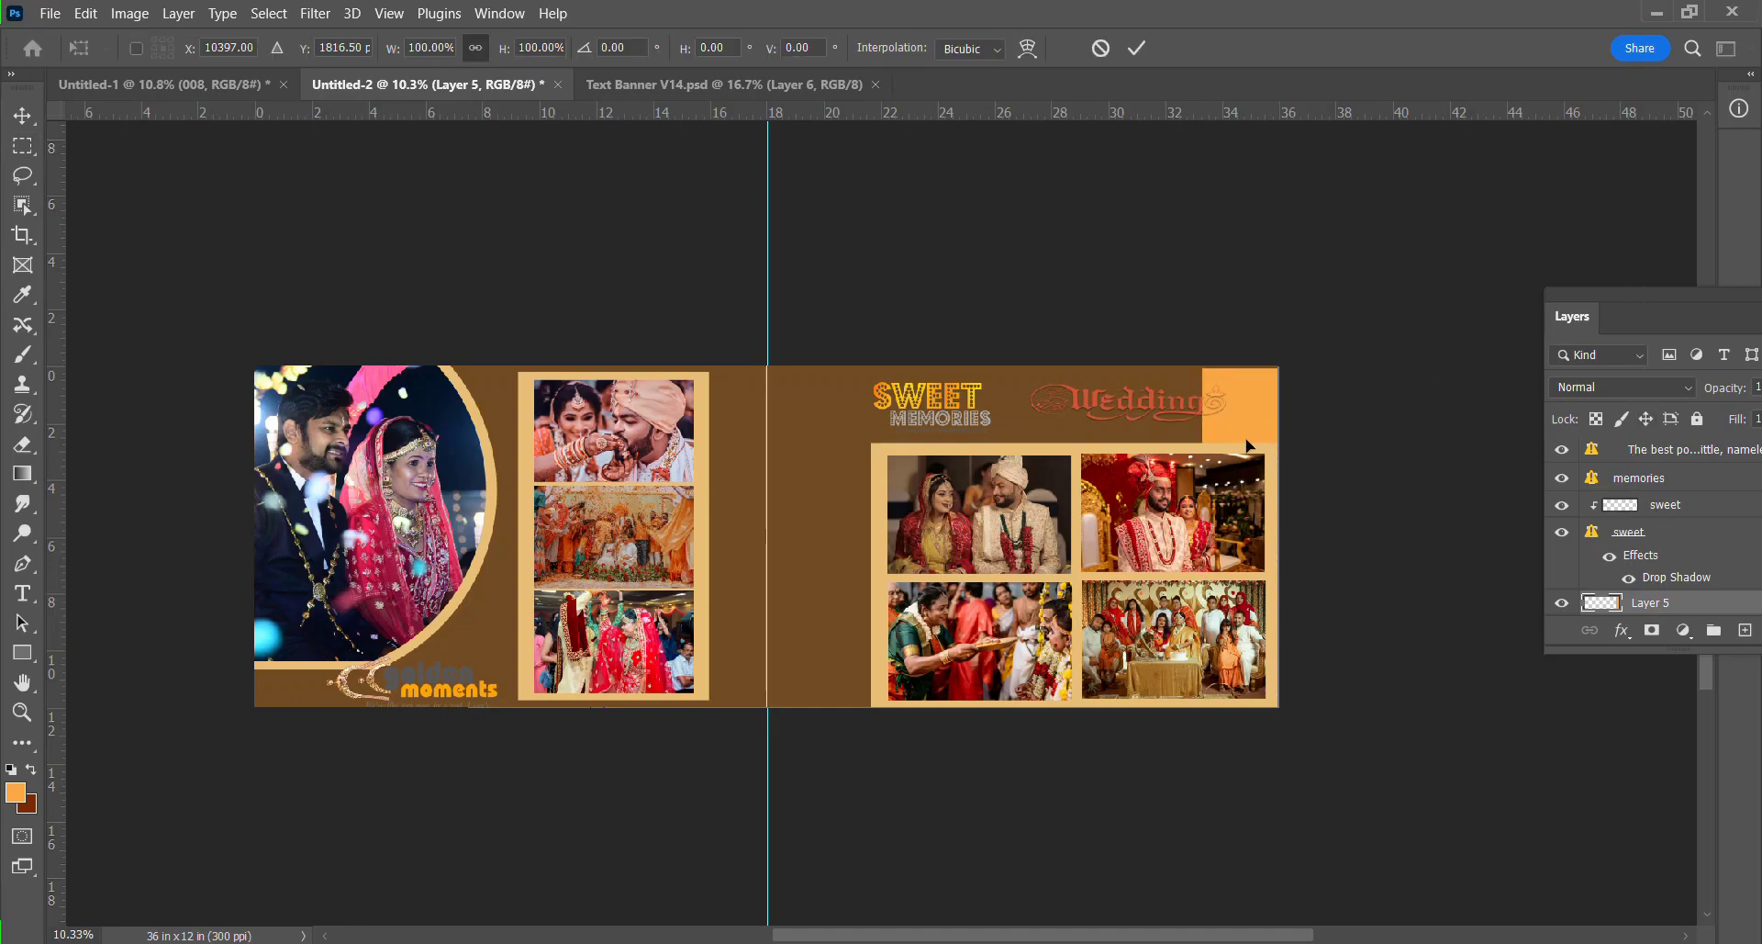
pyautogui.scroll(1, 1248, 445)
pyautogui.moveTo(1233, 349); pyautogui.dragTo(1233, 333)
pyautogui.press('Return')
pyautogui.scroll(1, 1250, 408)
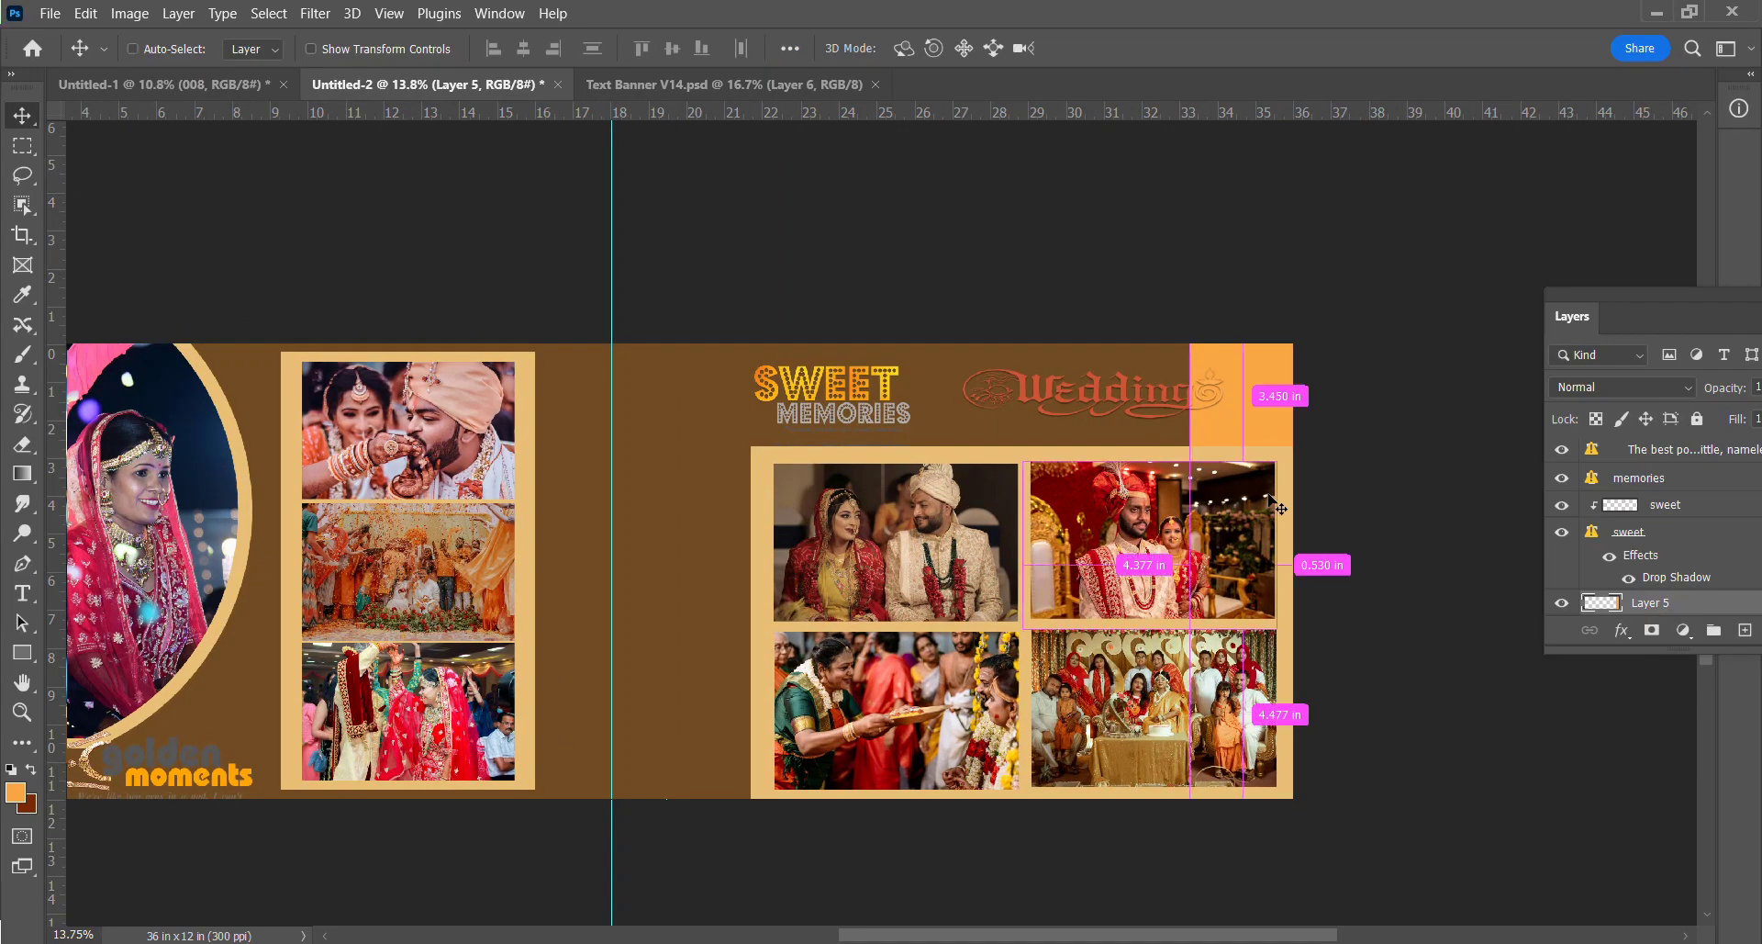
# Duplicate the orange strip and widen the lower copy slightly to the left so a narrow band shows beside the upper one.
pyautogui.hotkey('ctrl', 'j')
pyautogui.scroll(-1, 1682, 564)
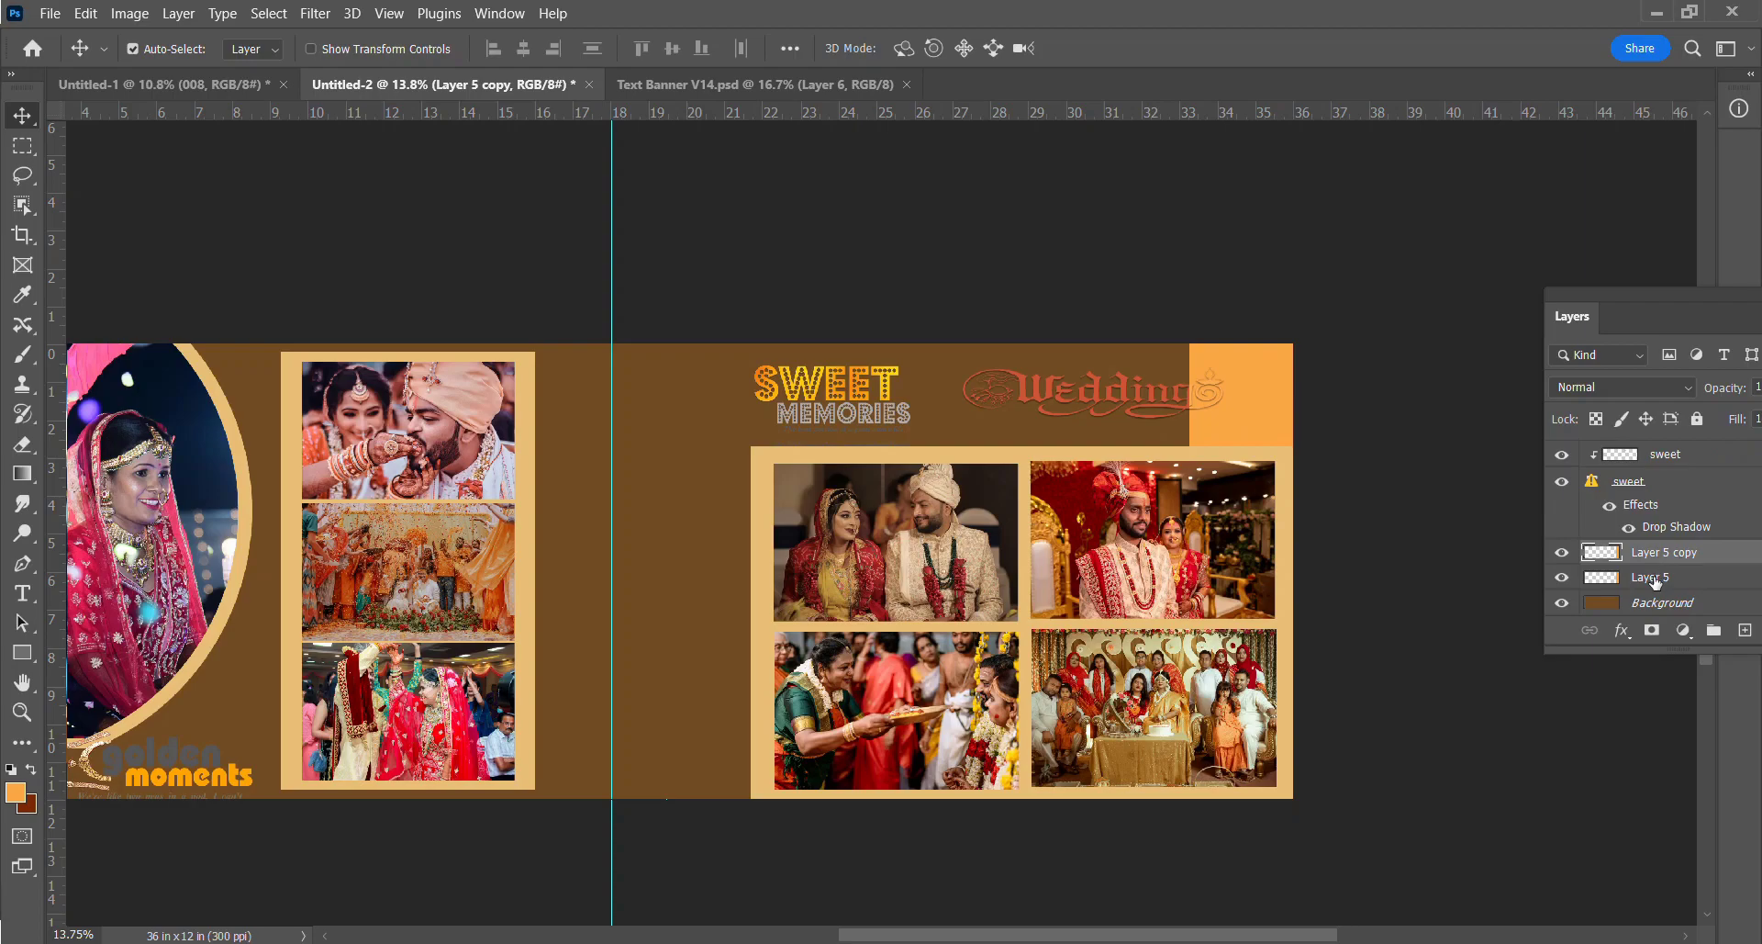
pyautogui.click(1656, 578)
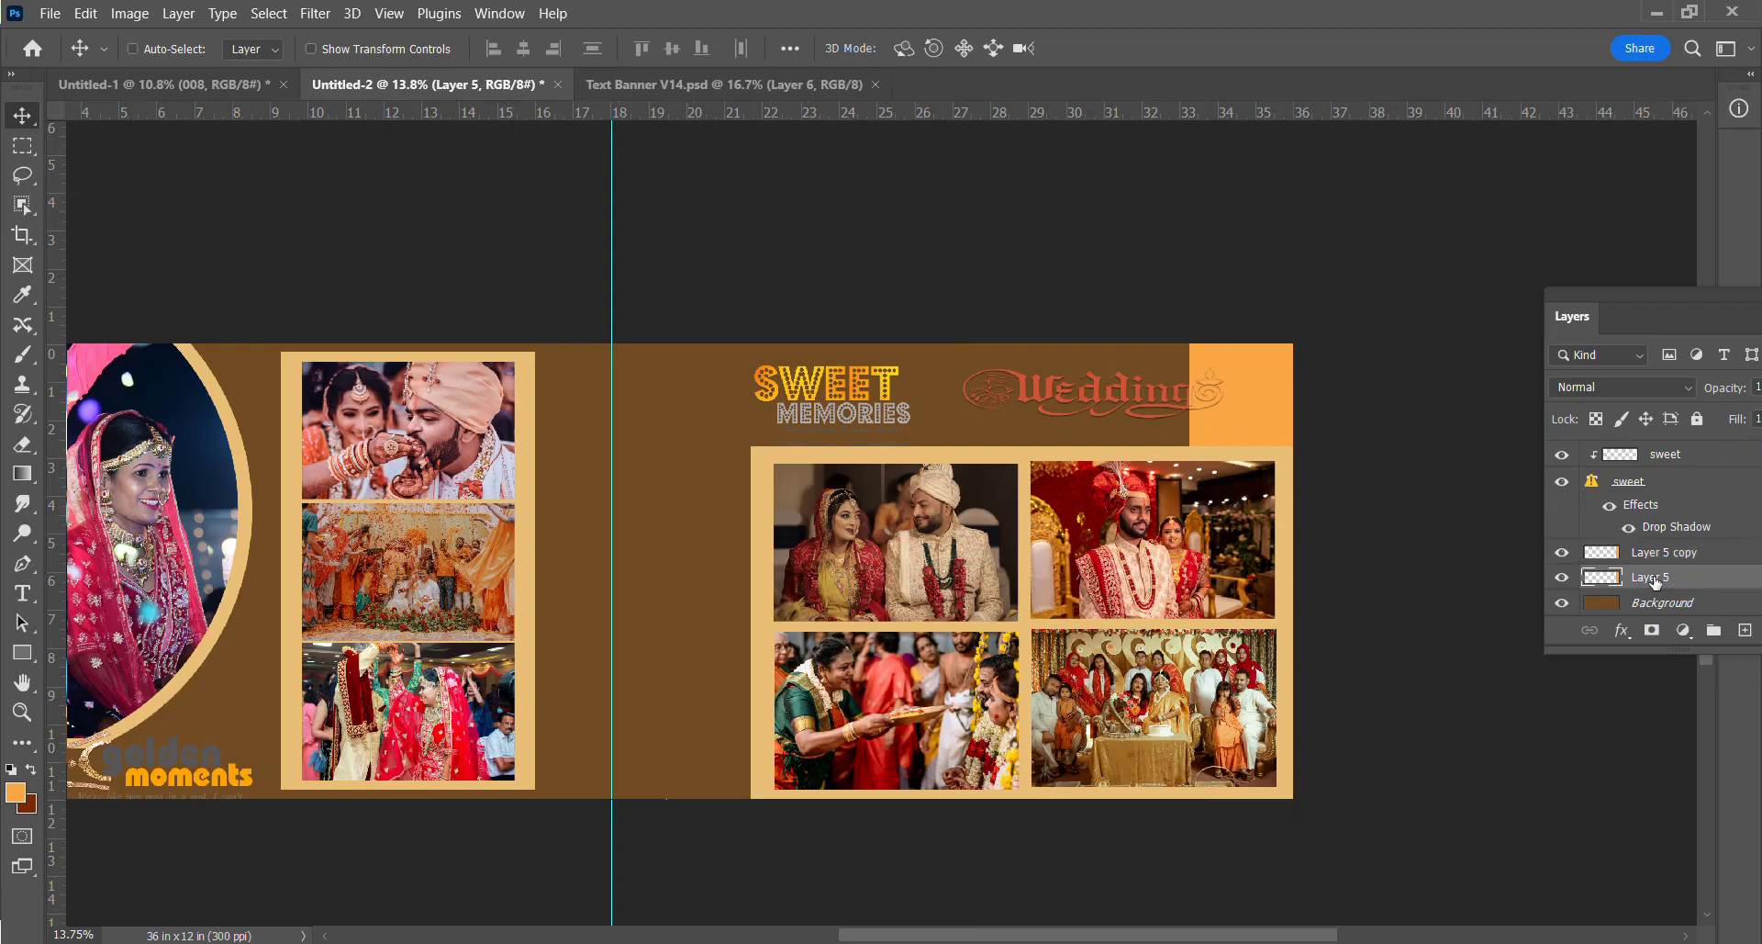
pyautogui.hotkey('ctrl', 't')
pyautogui.moveTo(1189, 563); pyautogui.dragTo(1175, 564)
pyautogui.press('Return')
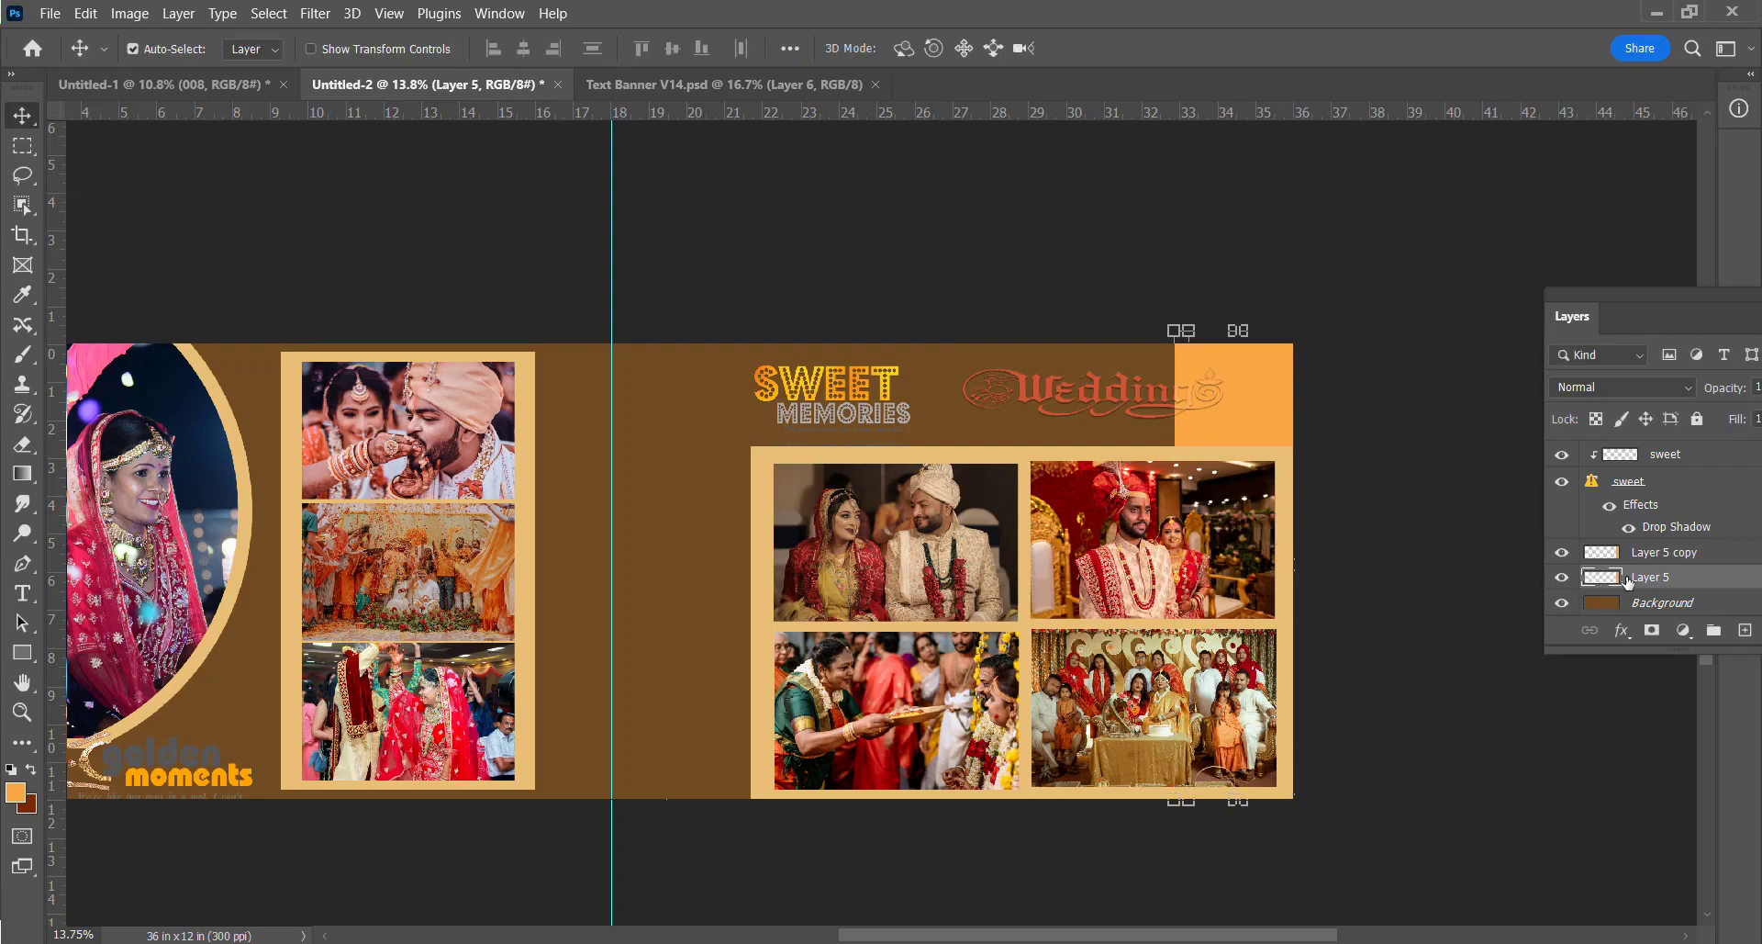
# Adjust the wider rear strip's colour with Hue/Saturation and set its blend mode to Overlay.
pyautogui.hotkey('ctrl', 'u')
pyautogui.moveTo(795, 202); pyautogui.dragTo(590, 210)
pyautogui.click(634, 365)
pyautogui.moveTo(612, 374); pyautogui.dragTo(539, 376)
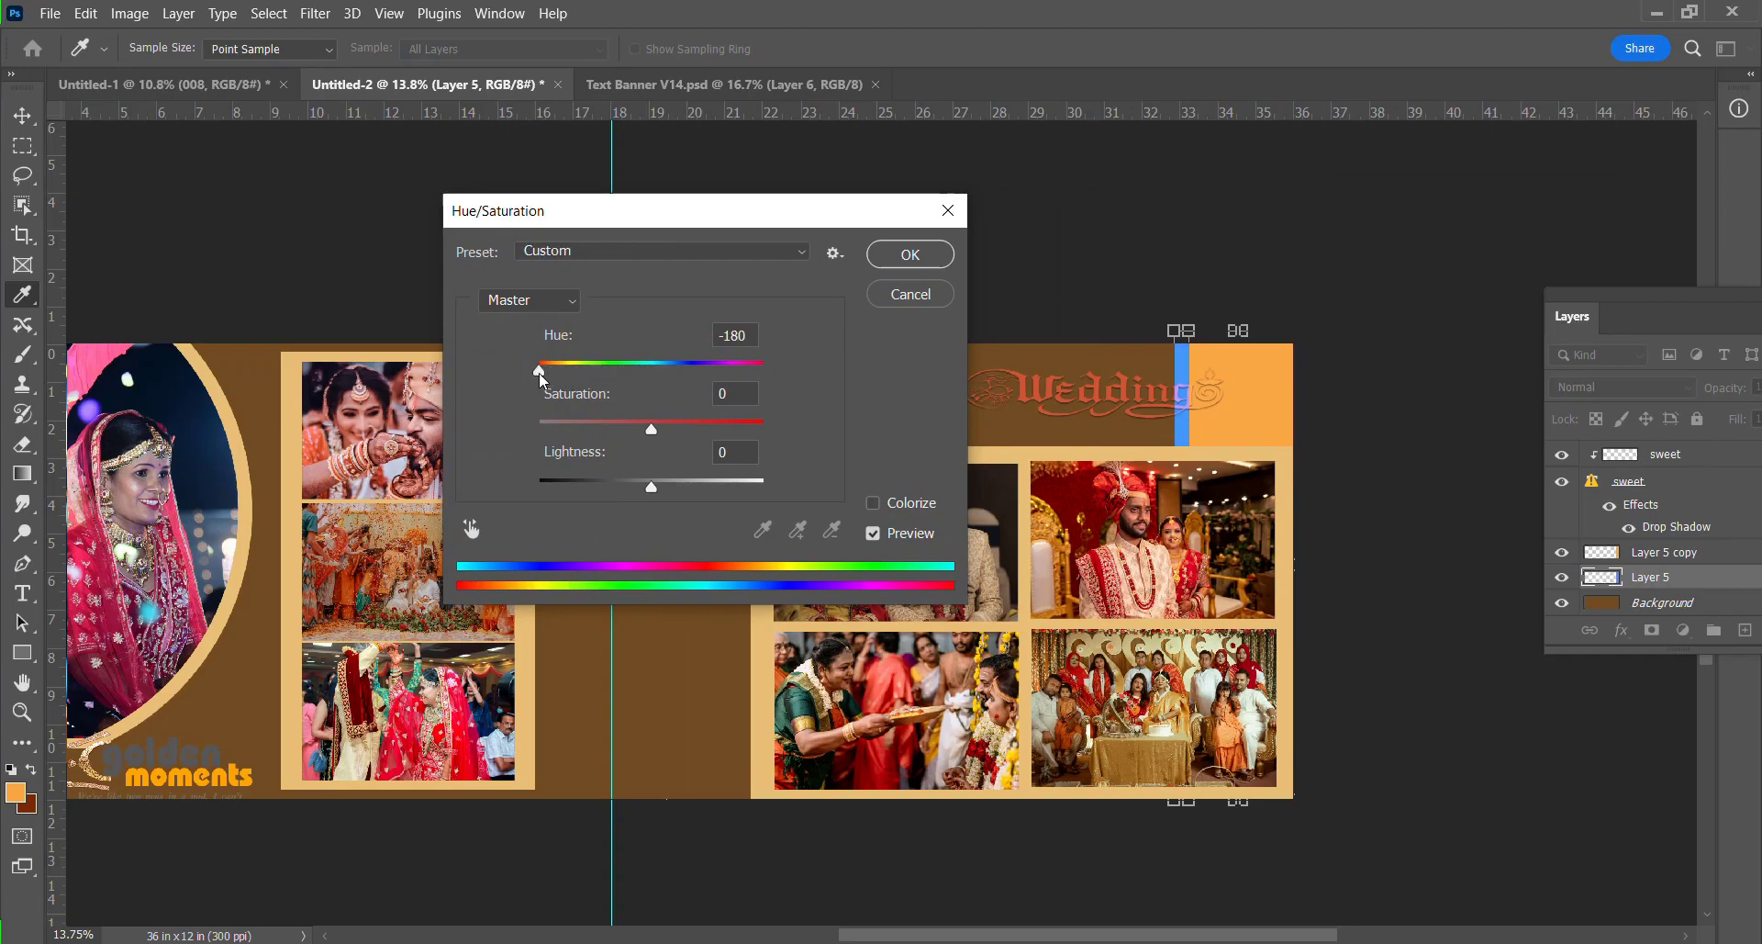
pyautogui.press('Escape')
pyautogui.click(1620, 387)
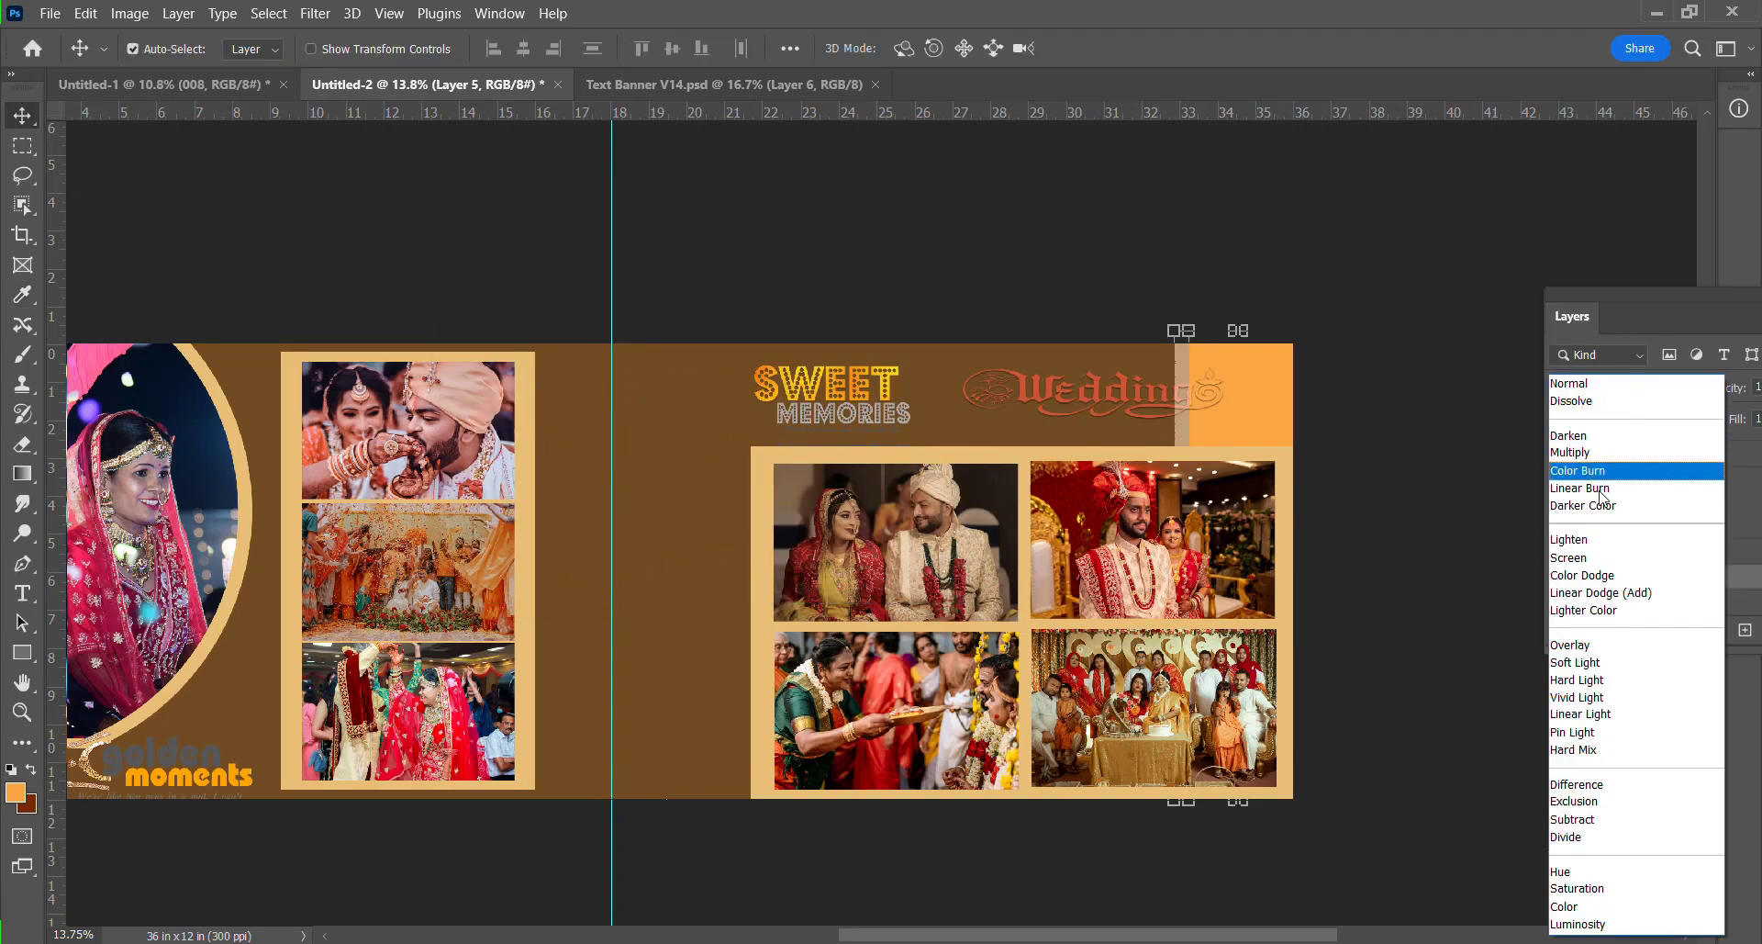
pyautogui.click(1571, 645)
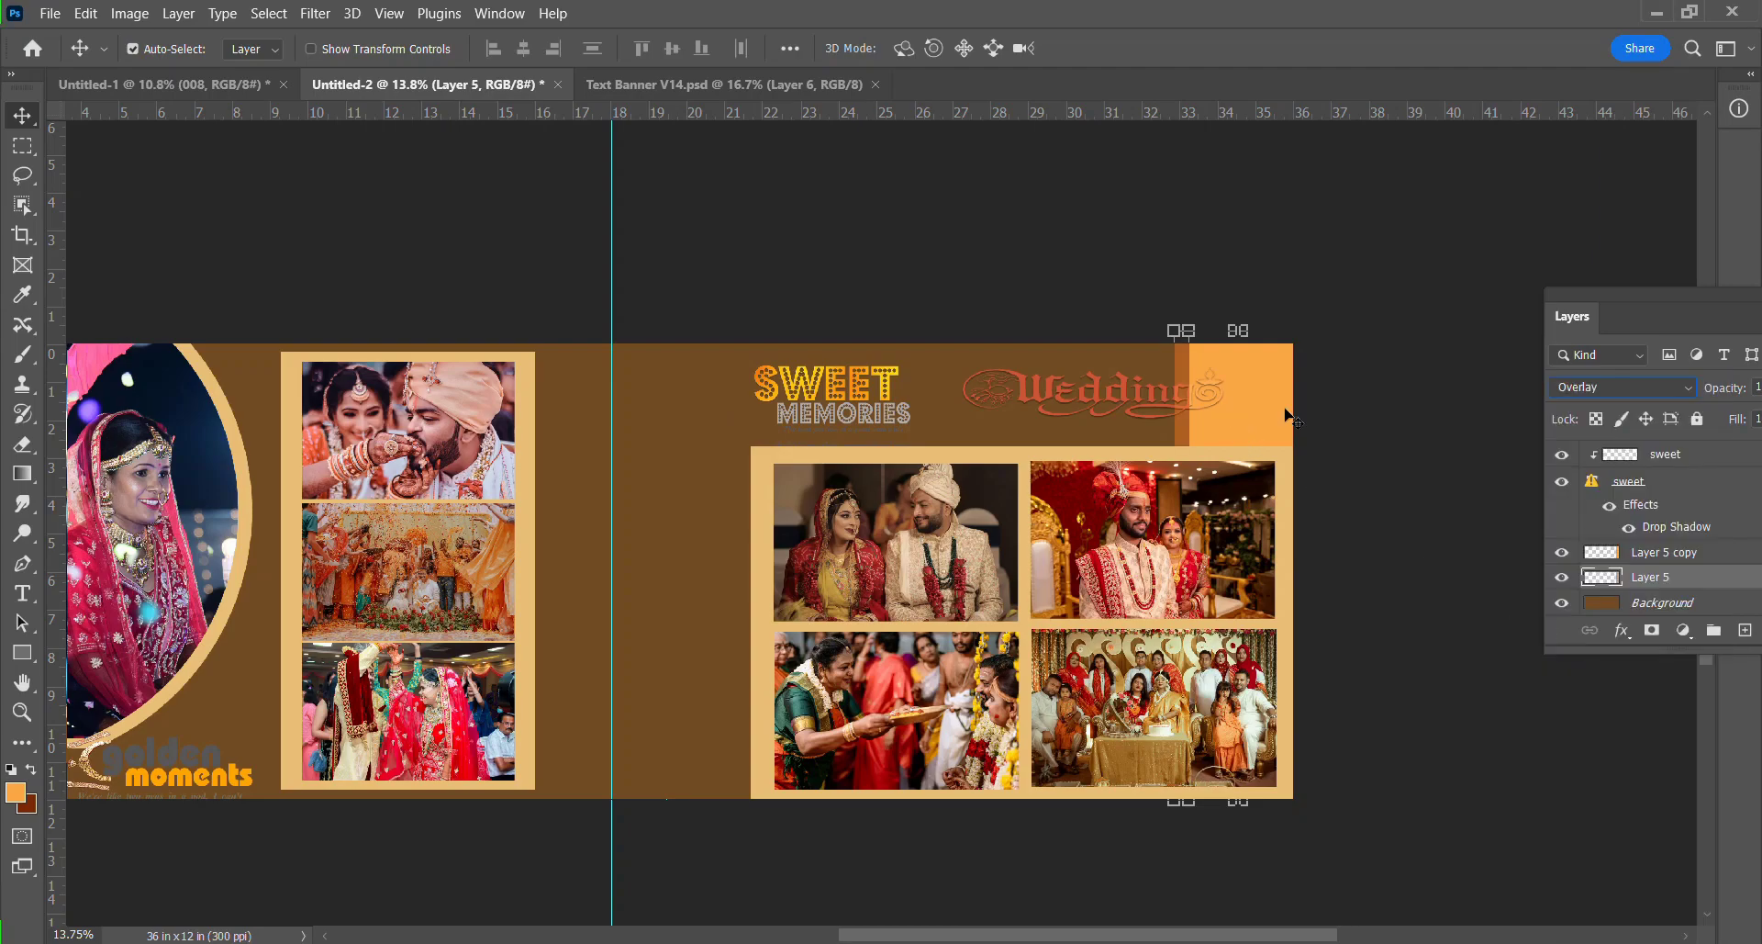
# Set the blend mode of the front strip, Layer 5 copy, to Screen.
pyautogui.click(1673, 552)
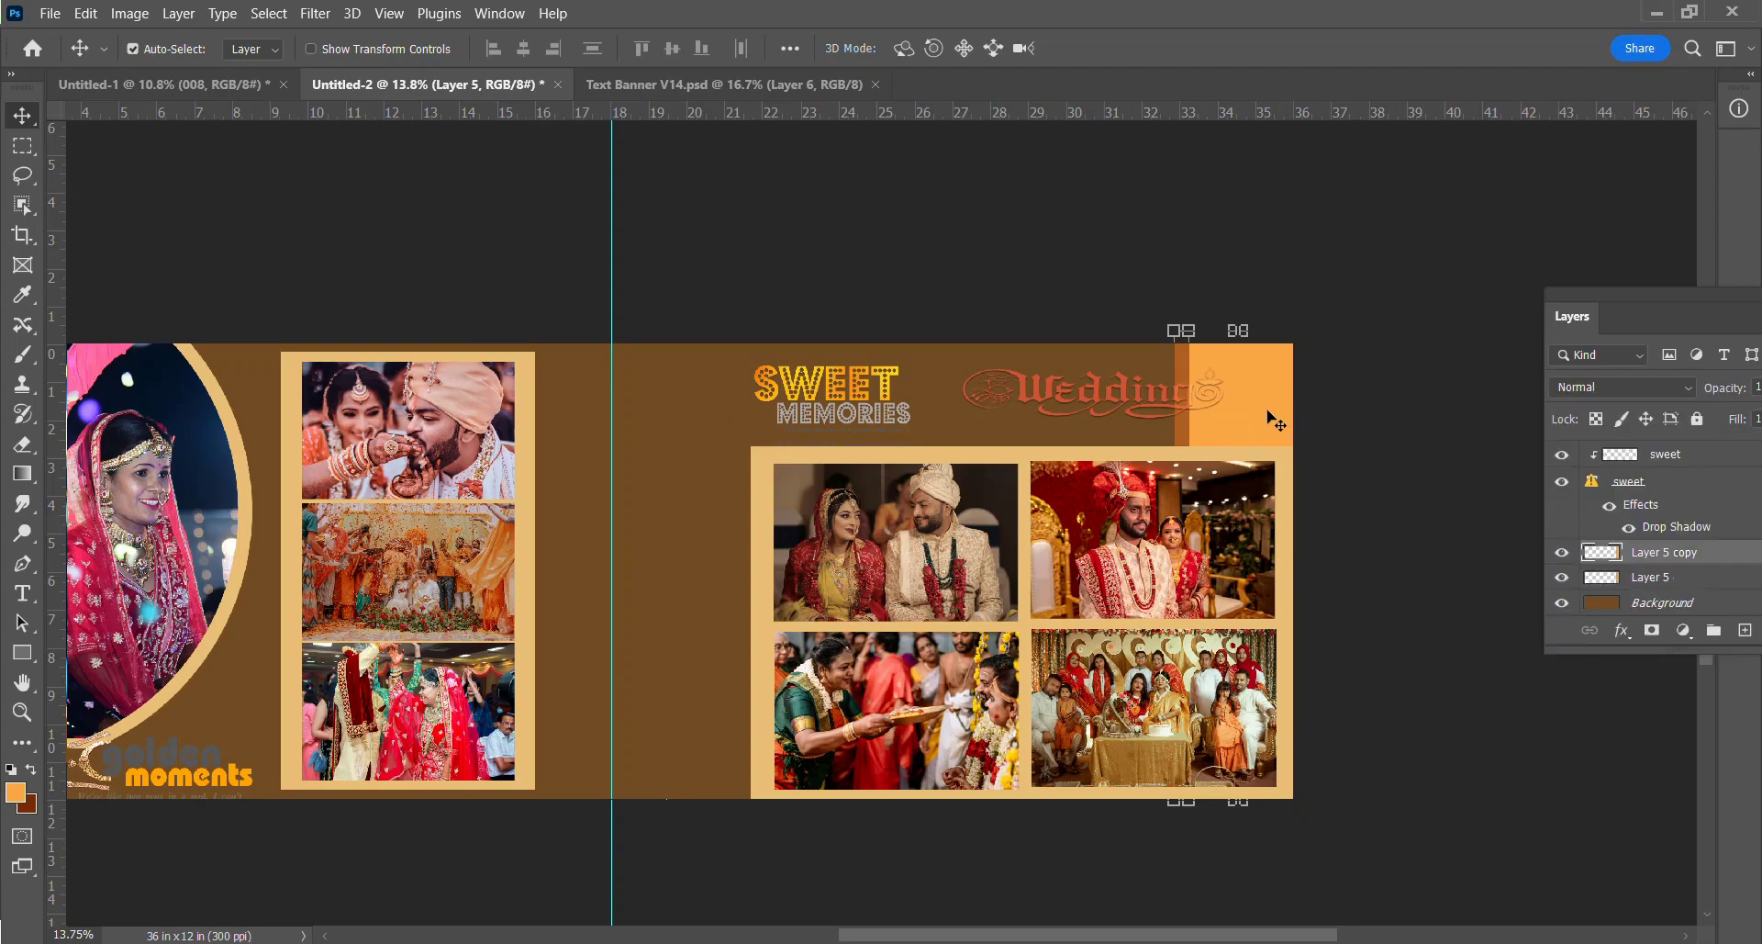
pyautogui.click(1603, 390)
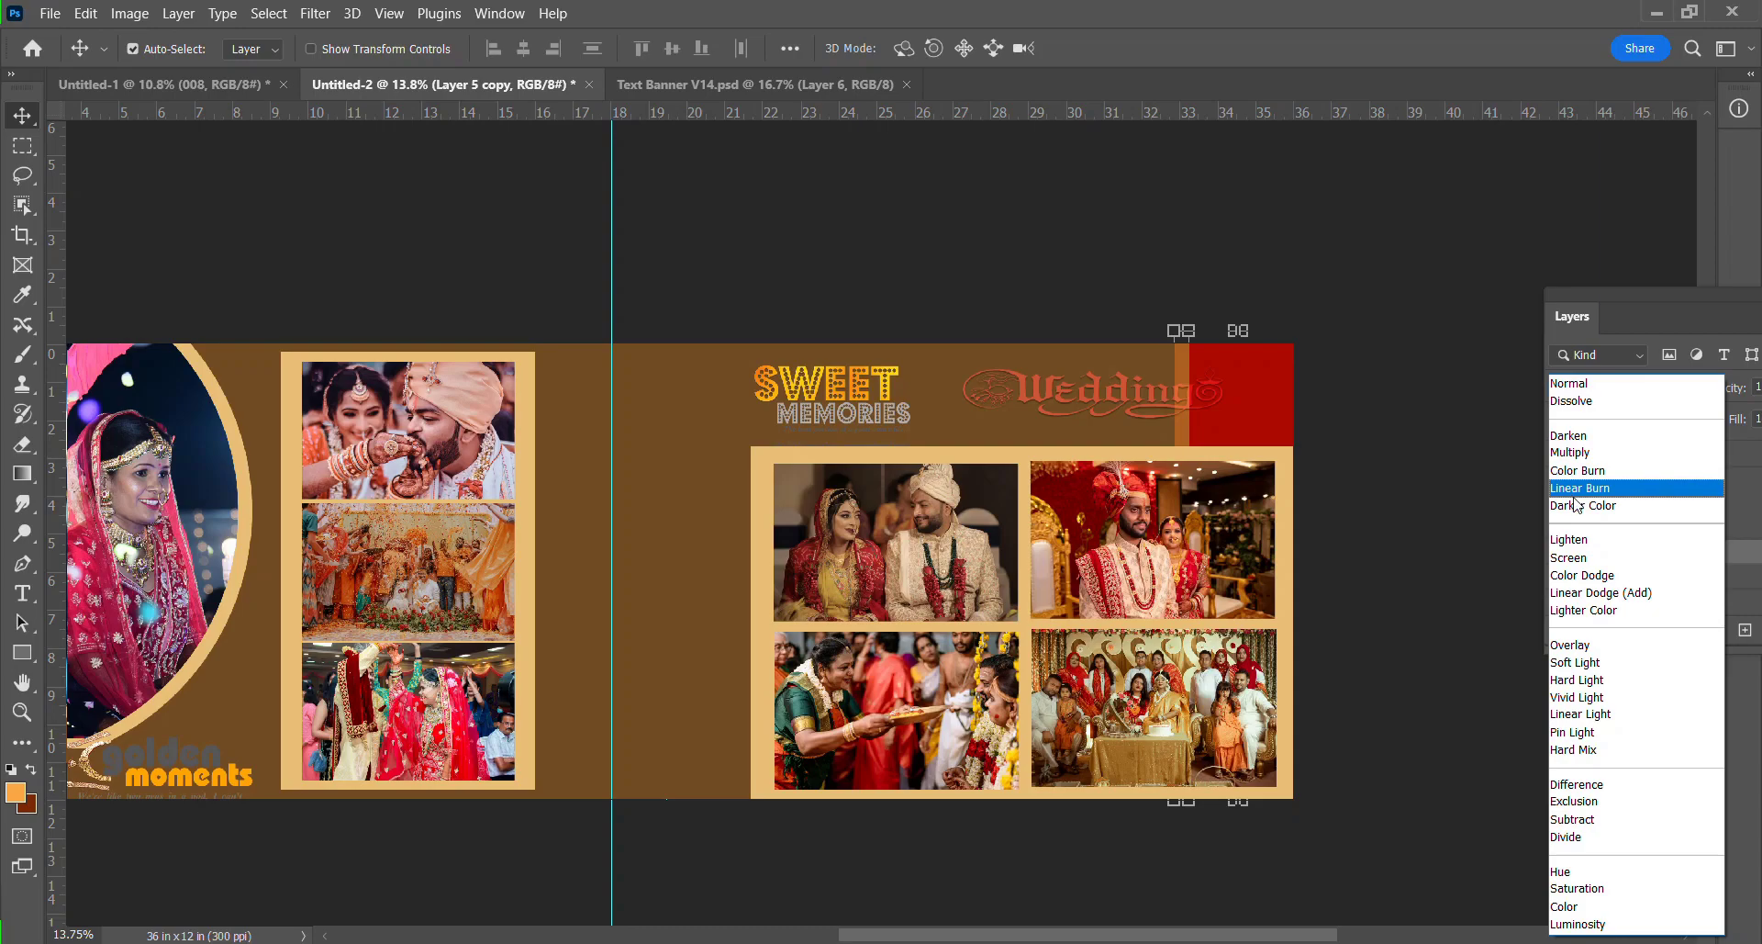
pyautogui.click(1573, 559)
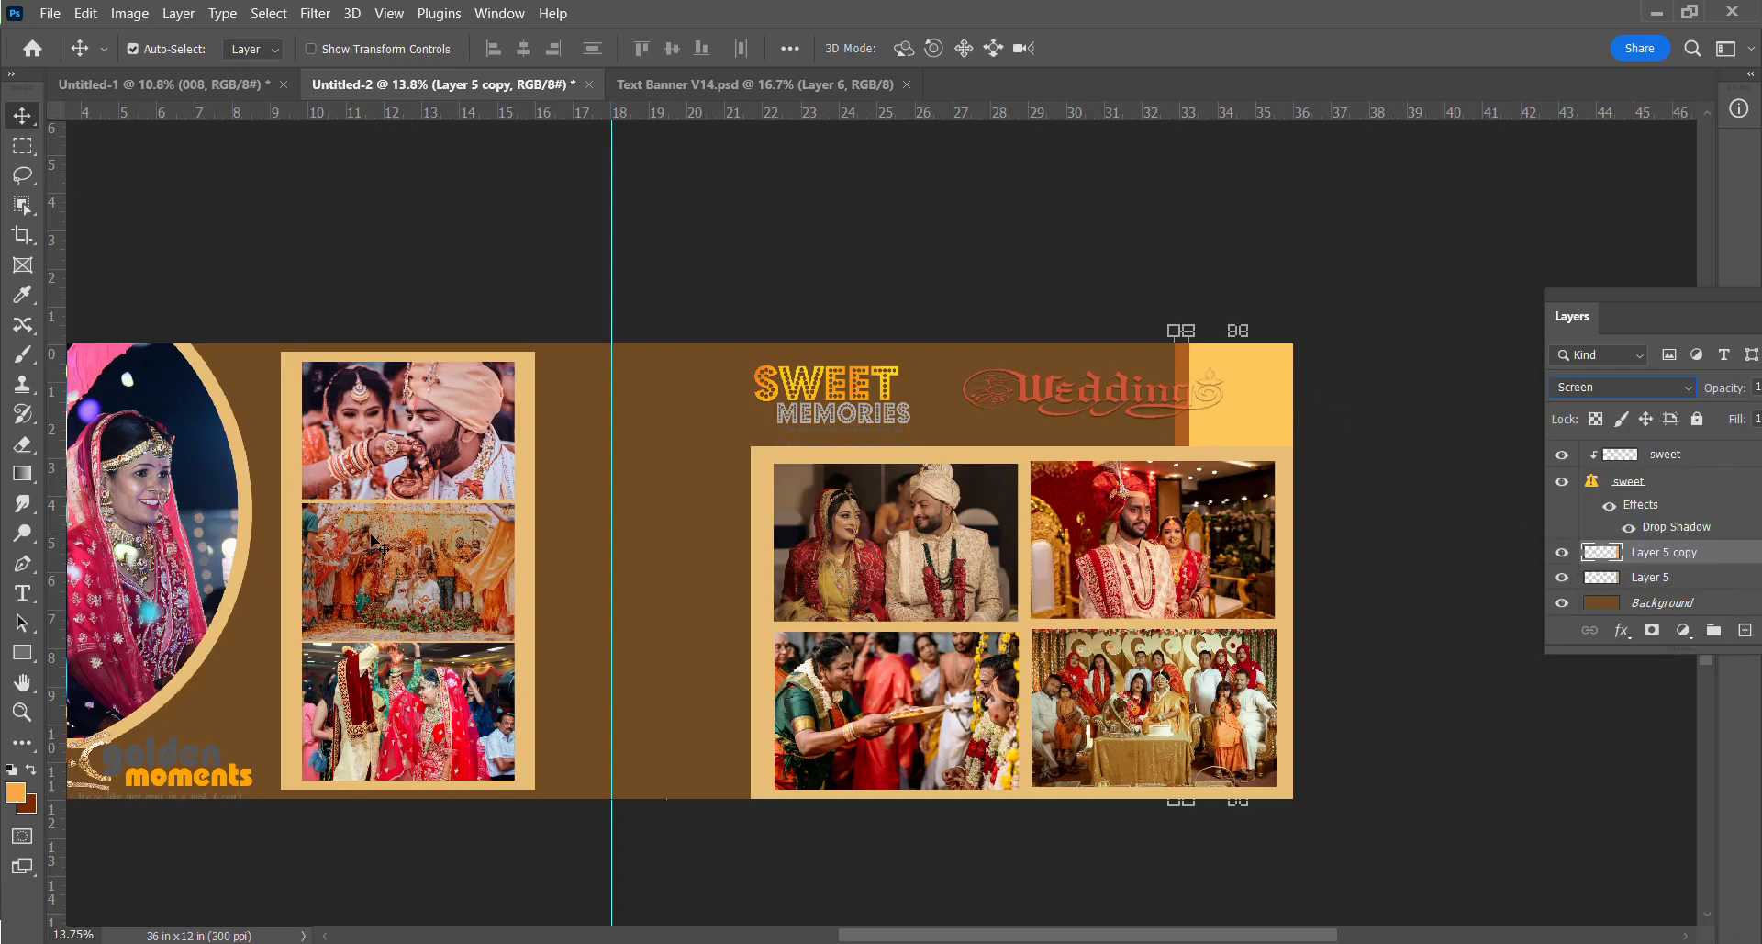
# Open 4fdb2819d25b2bc1dc8fc3b00d68a635.jpg from File Explorer's camista\Couple folder and copy the bride and groom onto a new layer using the Object Selection tool.
pyautogui.moveTo(671, 523); pyautogui.dragTo(924, 491)
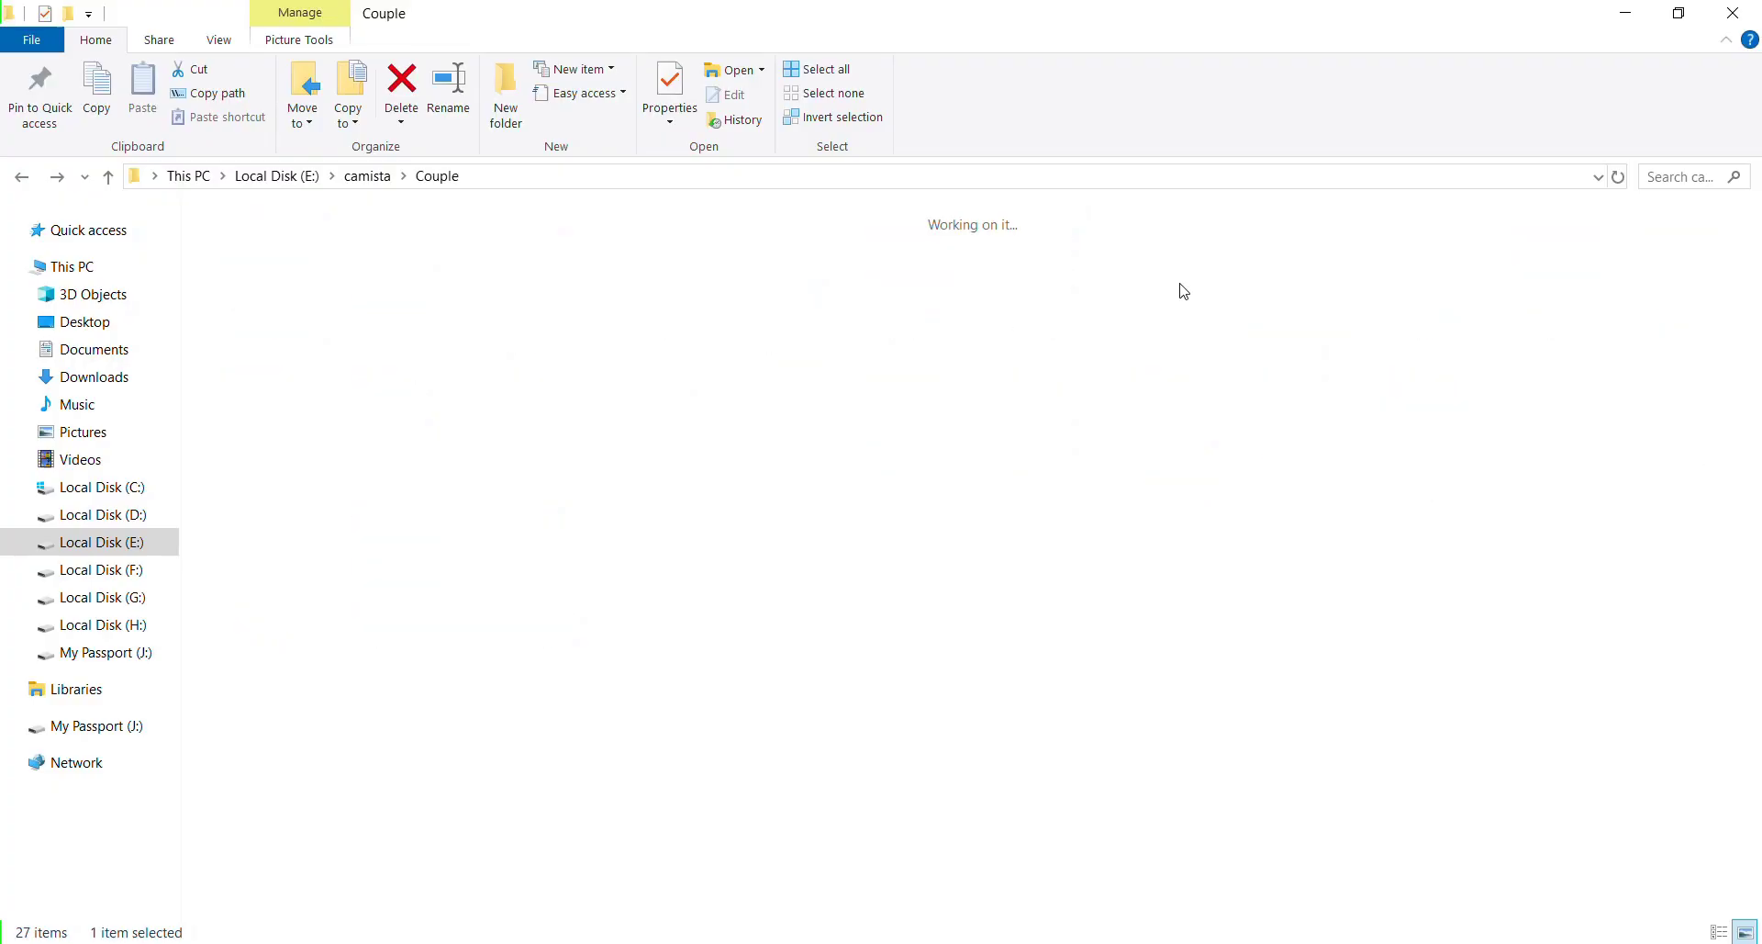
pyautogui.moveTo(1164, 275); pyautogui.dragTo(1027, 88)
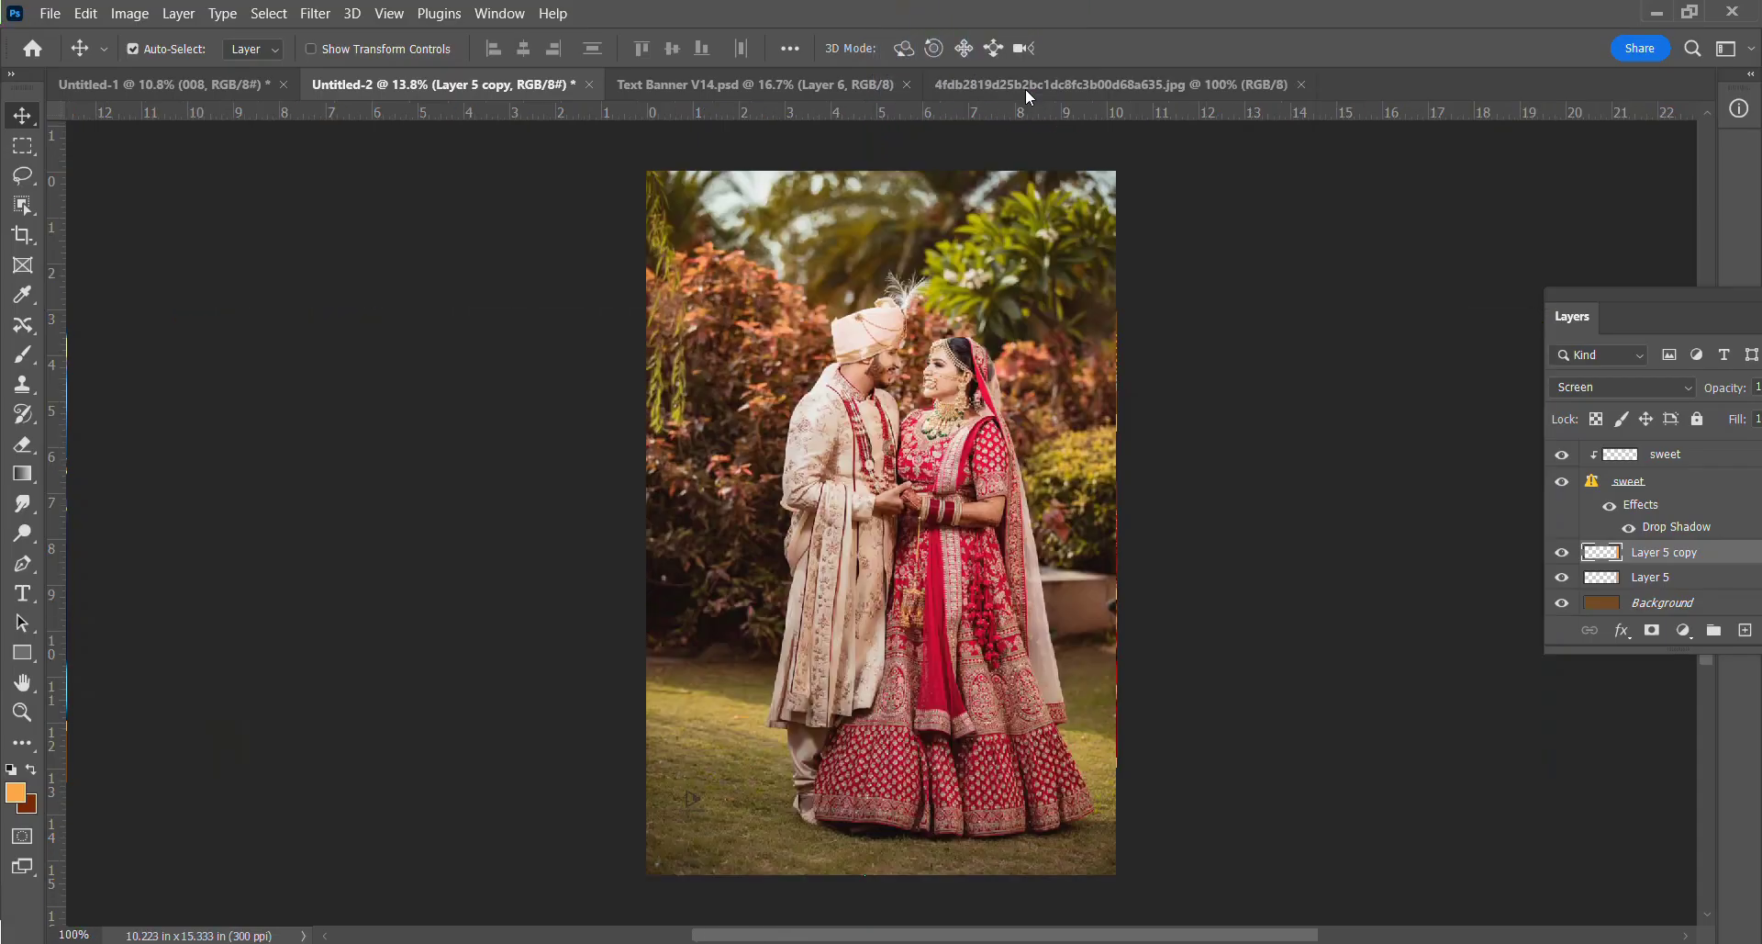
pyautogui.click(23, 206)
pyautogui.moveTo(781, 263); pyautogui.dragTo(843, 432)
pyautogui.moveTo(895, 541); pyautogui.dragTo(1109, 851)
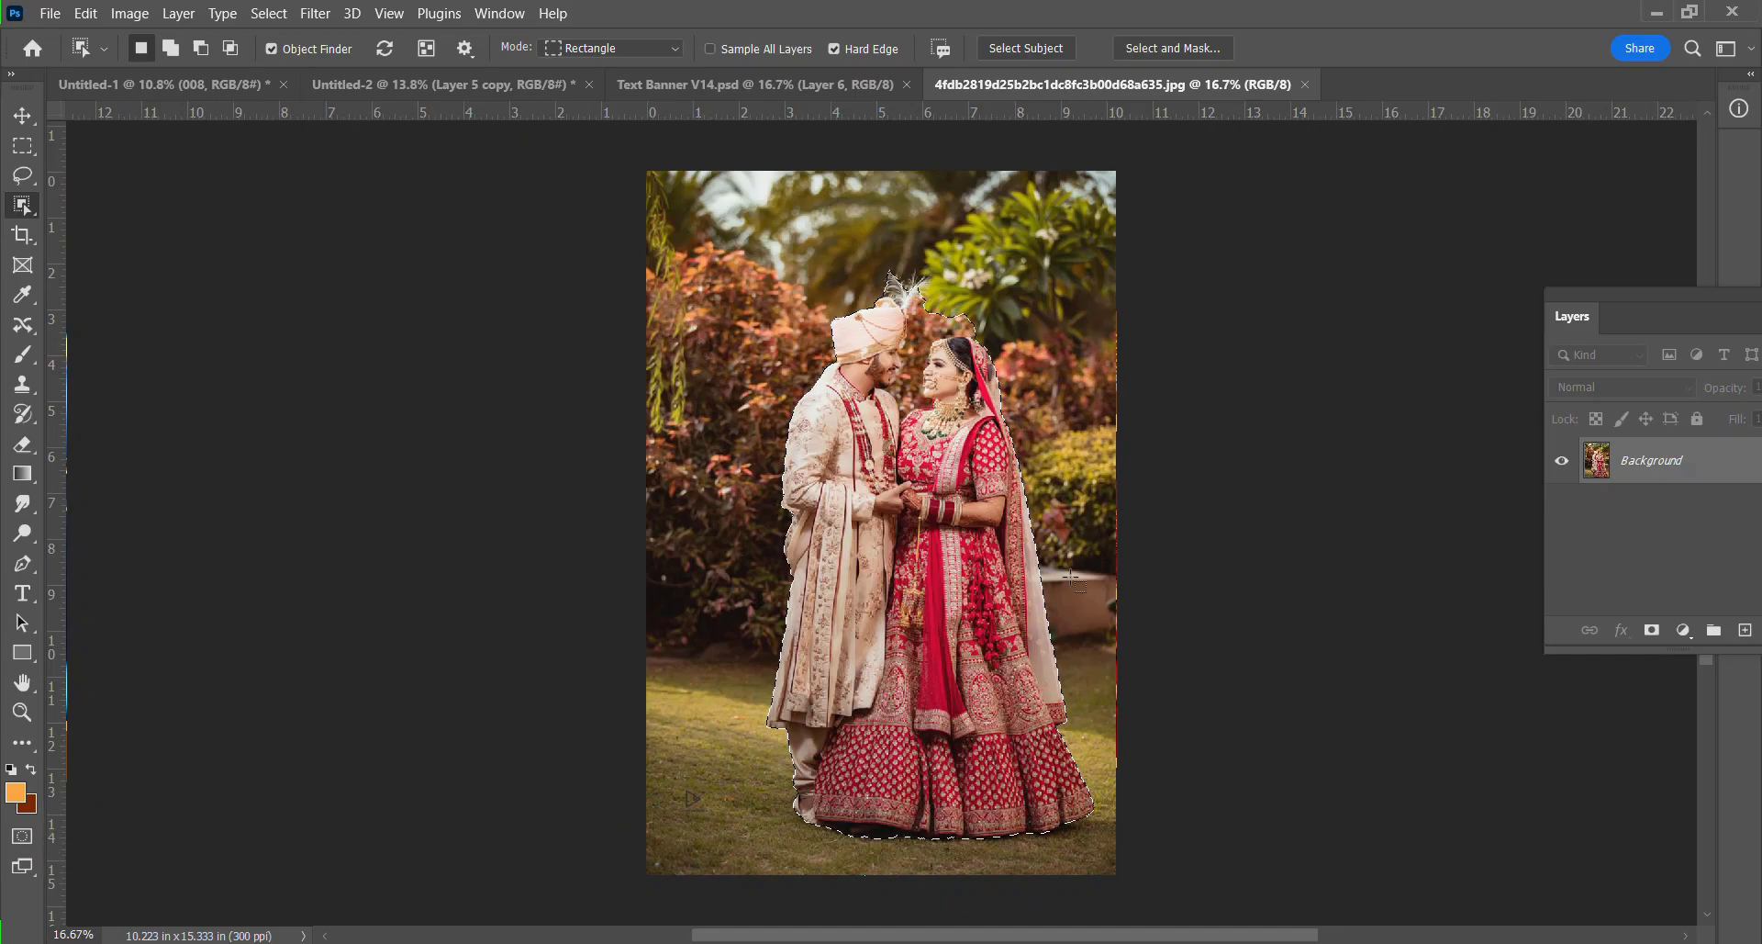
pyautogui.hotkey('ctrl', 'j')
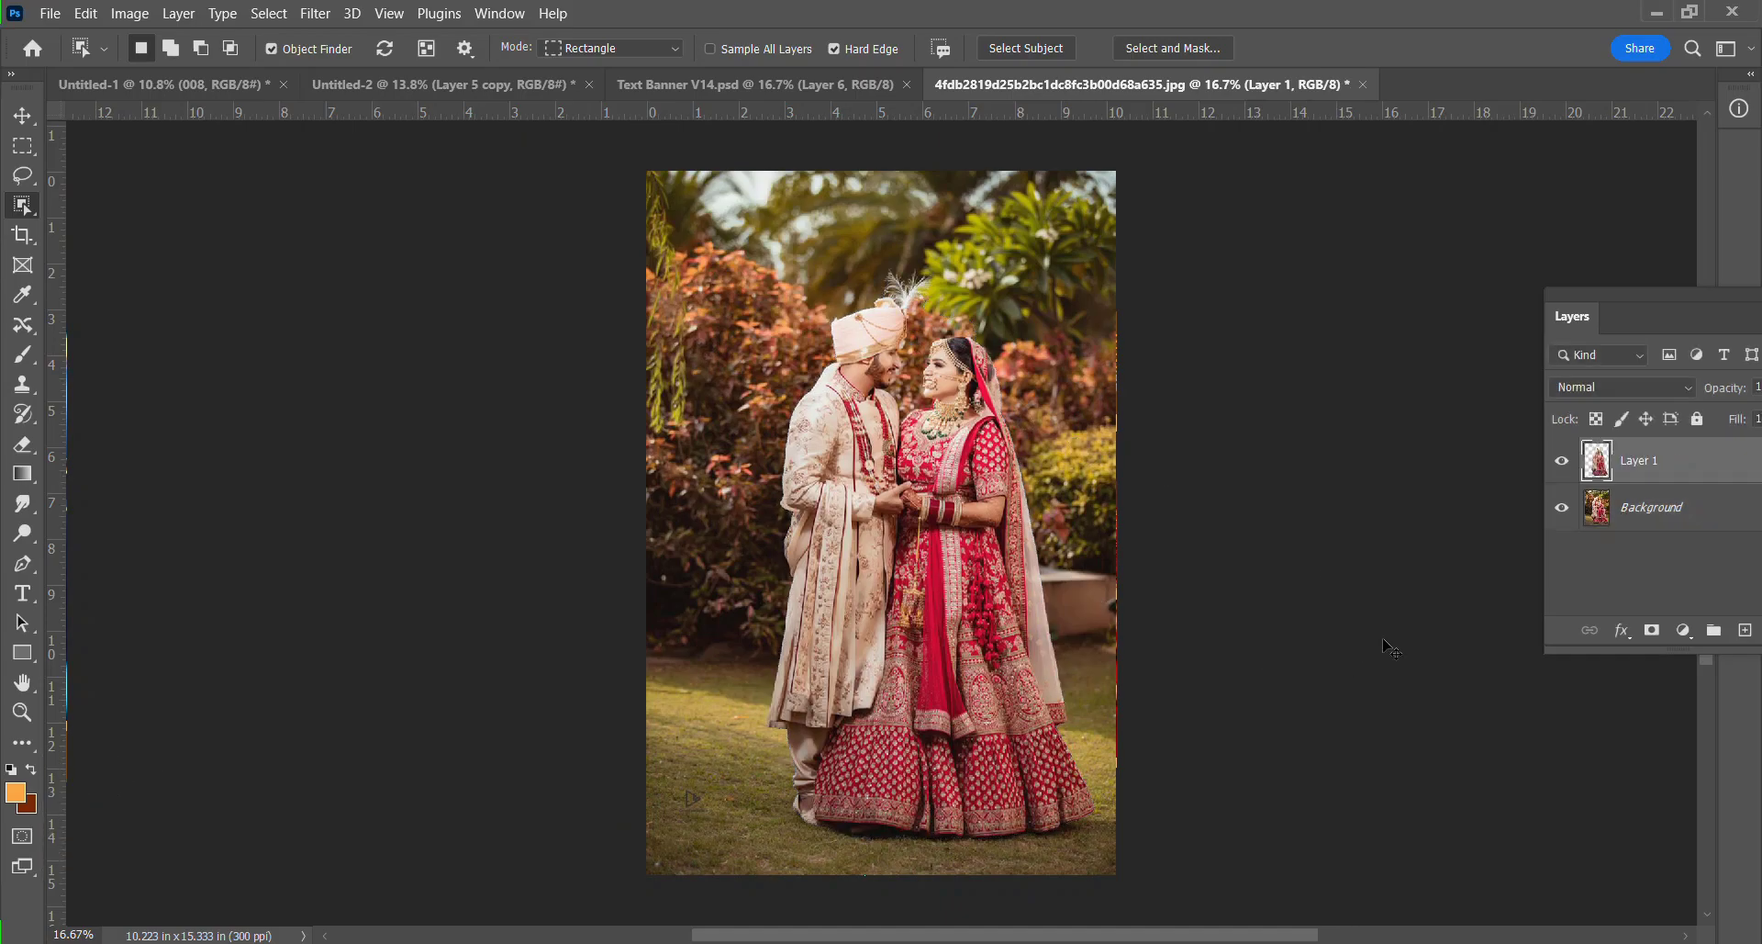
# Hide the Background layer and roughly erase the leftover foliage between and above the couple's heads and the turban's dark feather with a 143 px eraser.
pyautogui.click(1561, 507)
pyautogui.scroll(5, 922, 320)
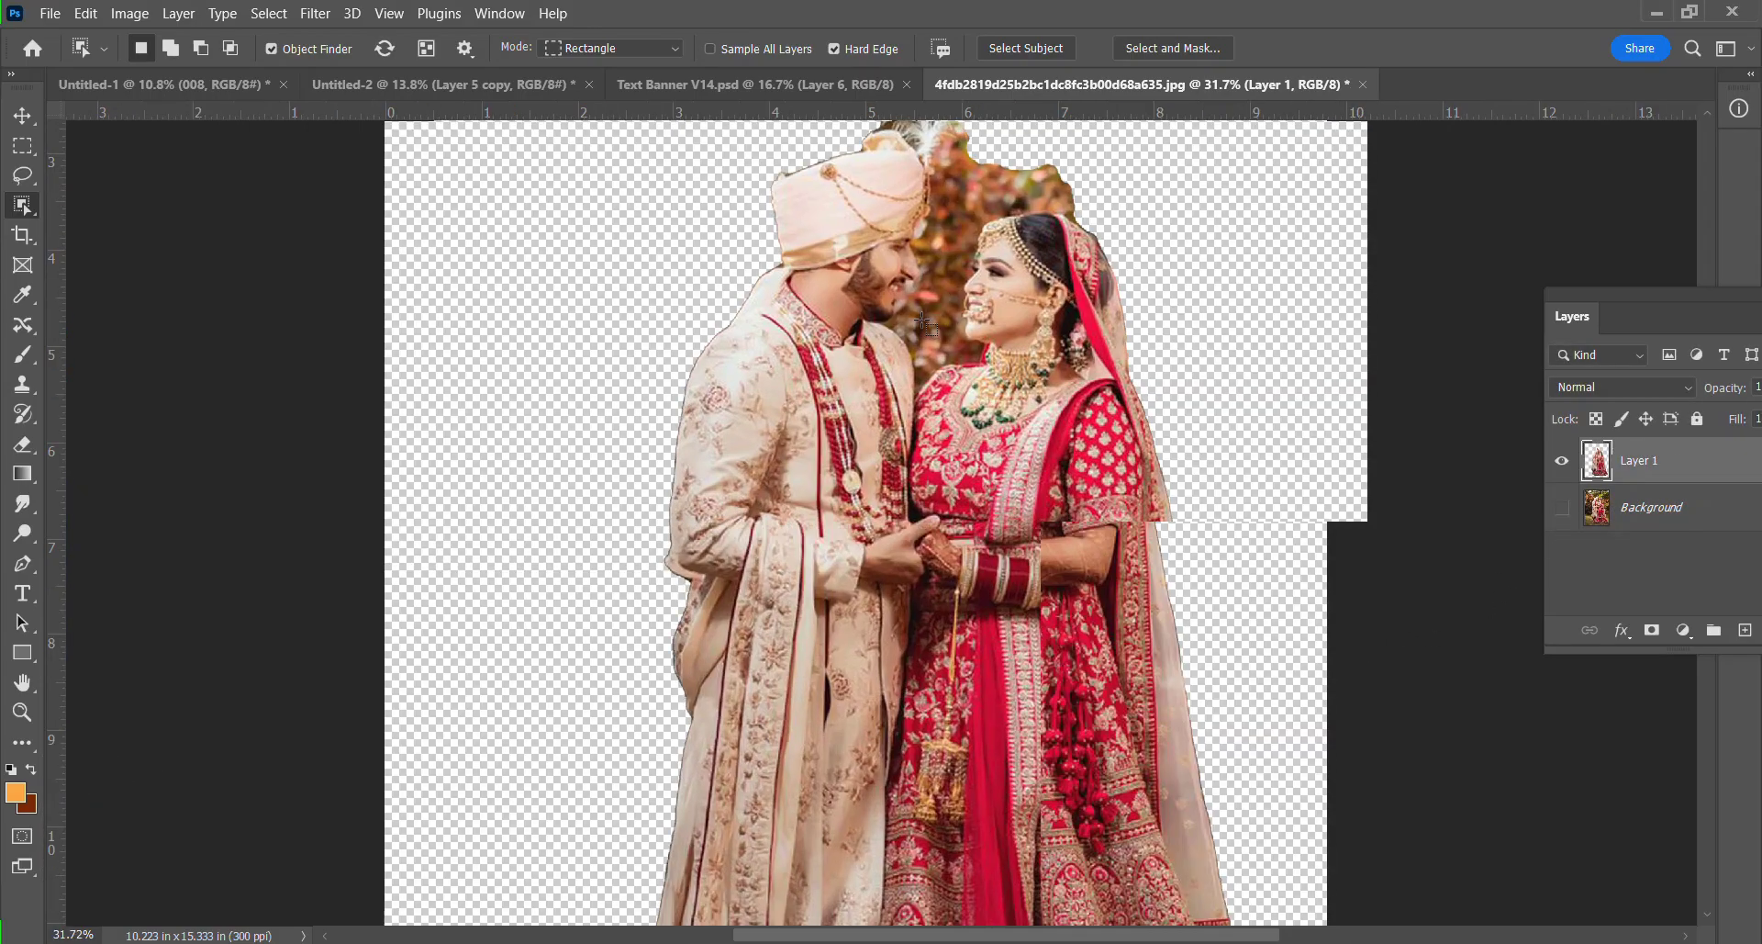
pyautogui.scroll(3, 926, 322)
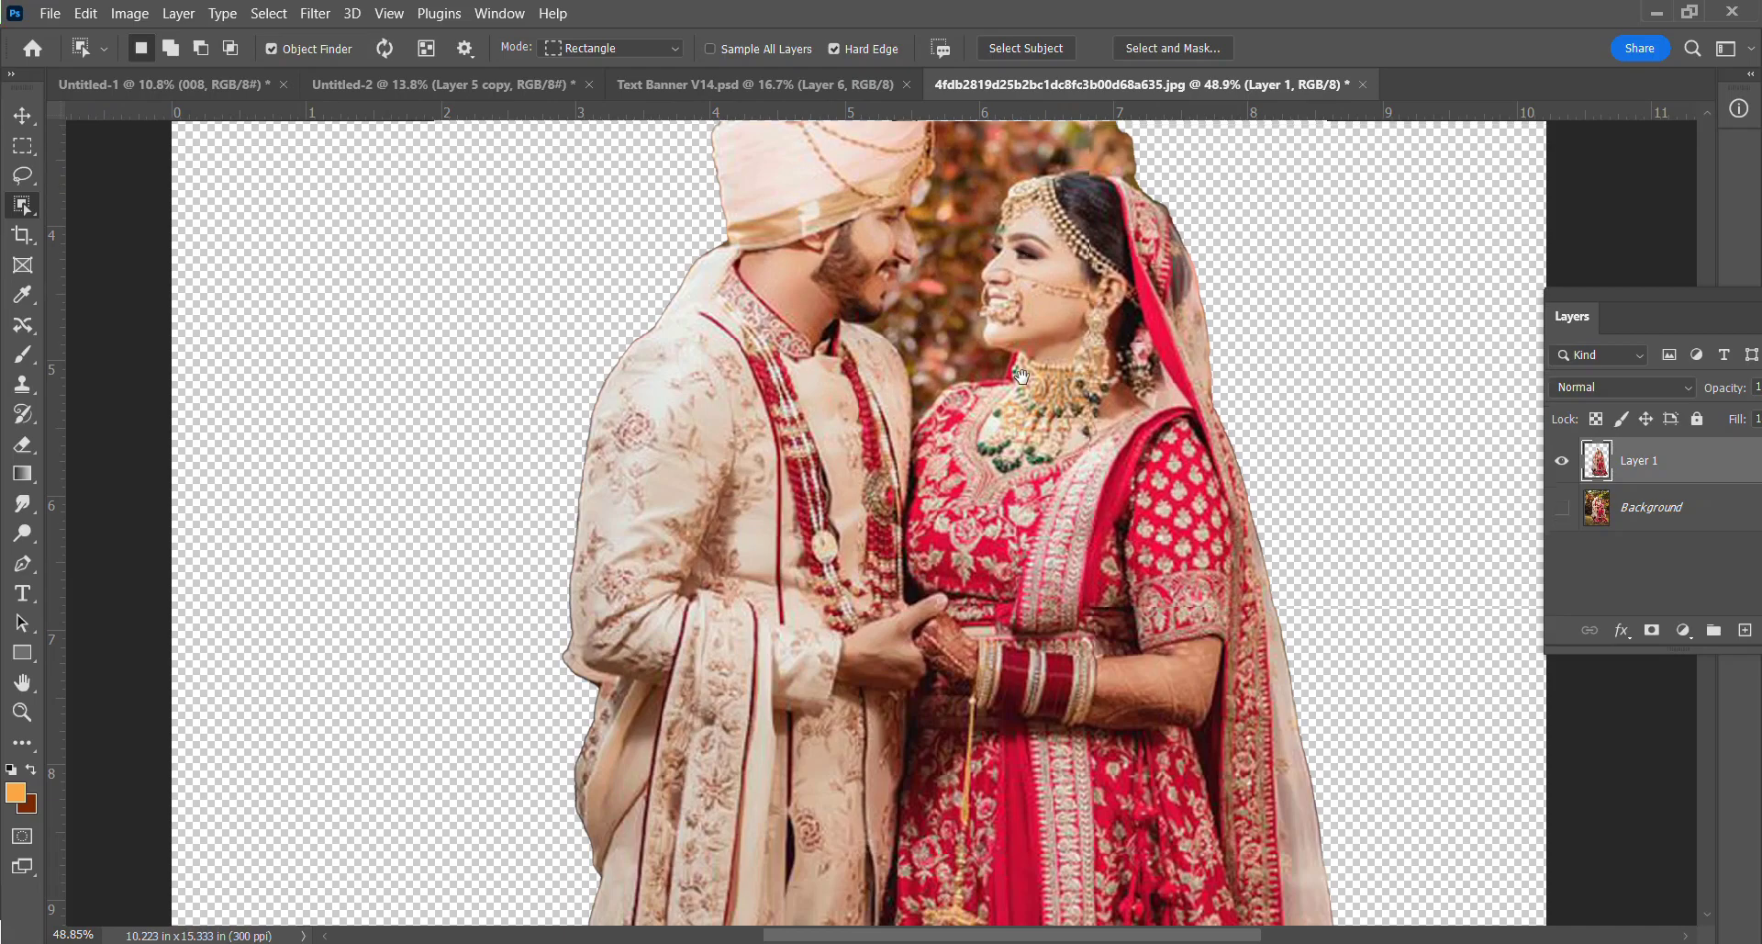
pyautogui.scroll(2, 1006, 481)
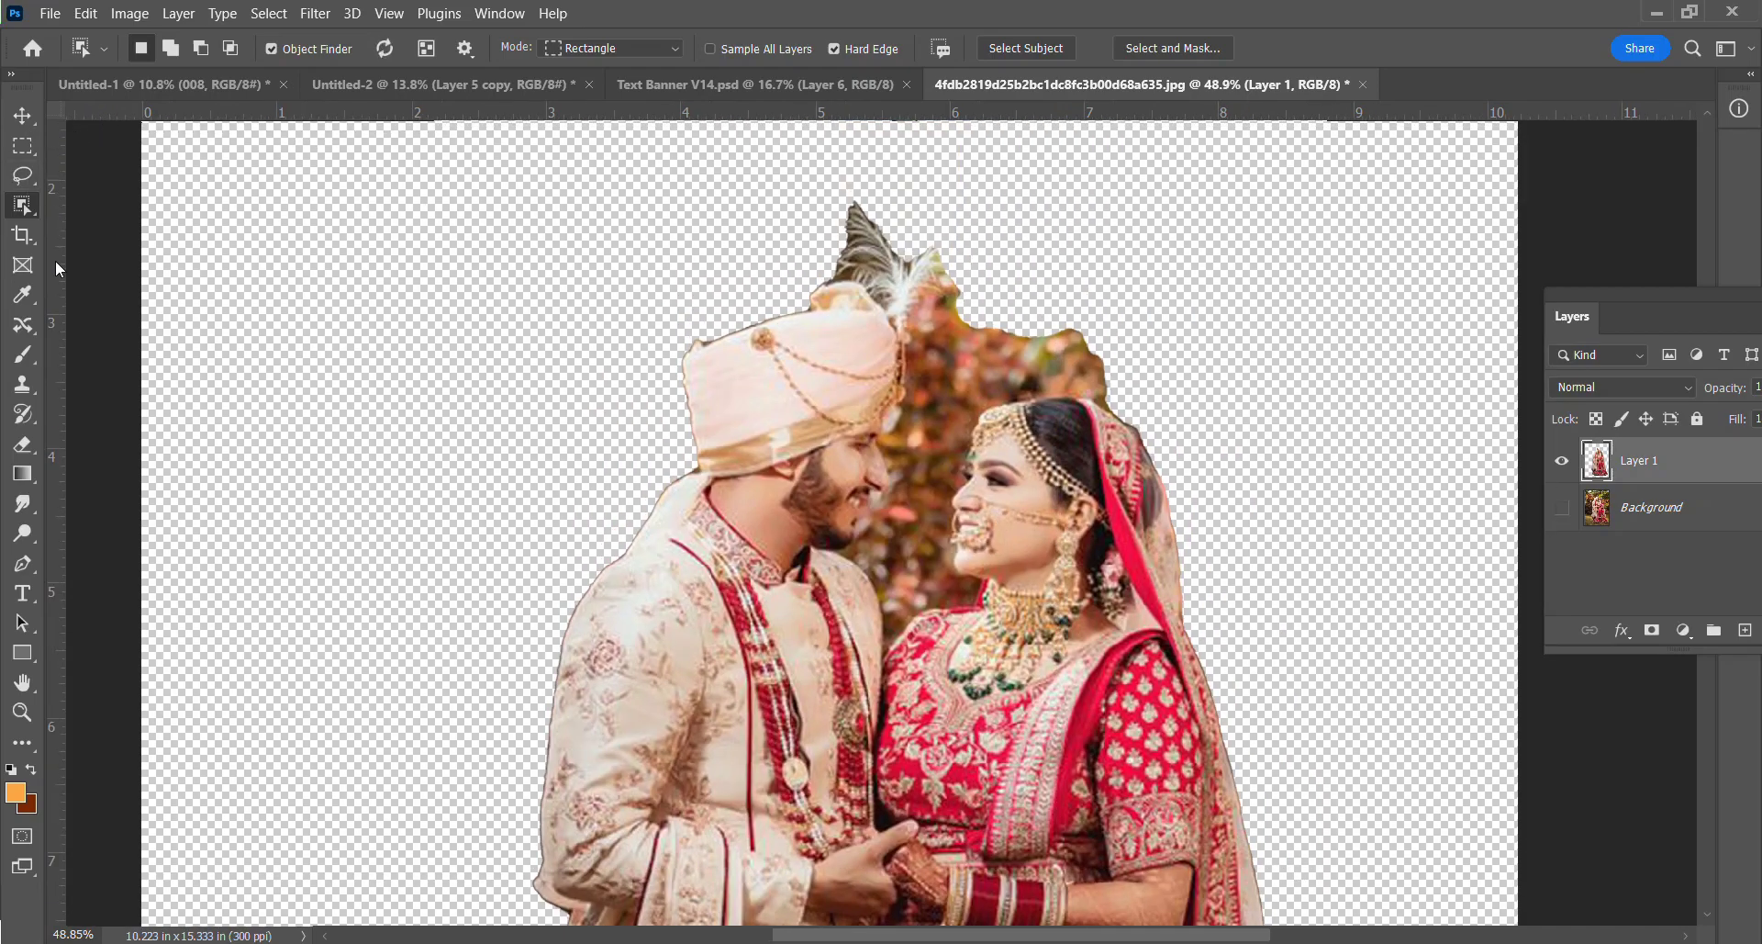
pyautogui.click(24, 444)
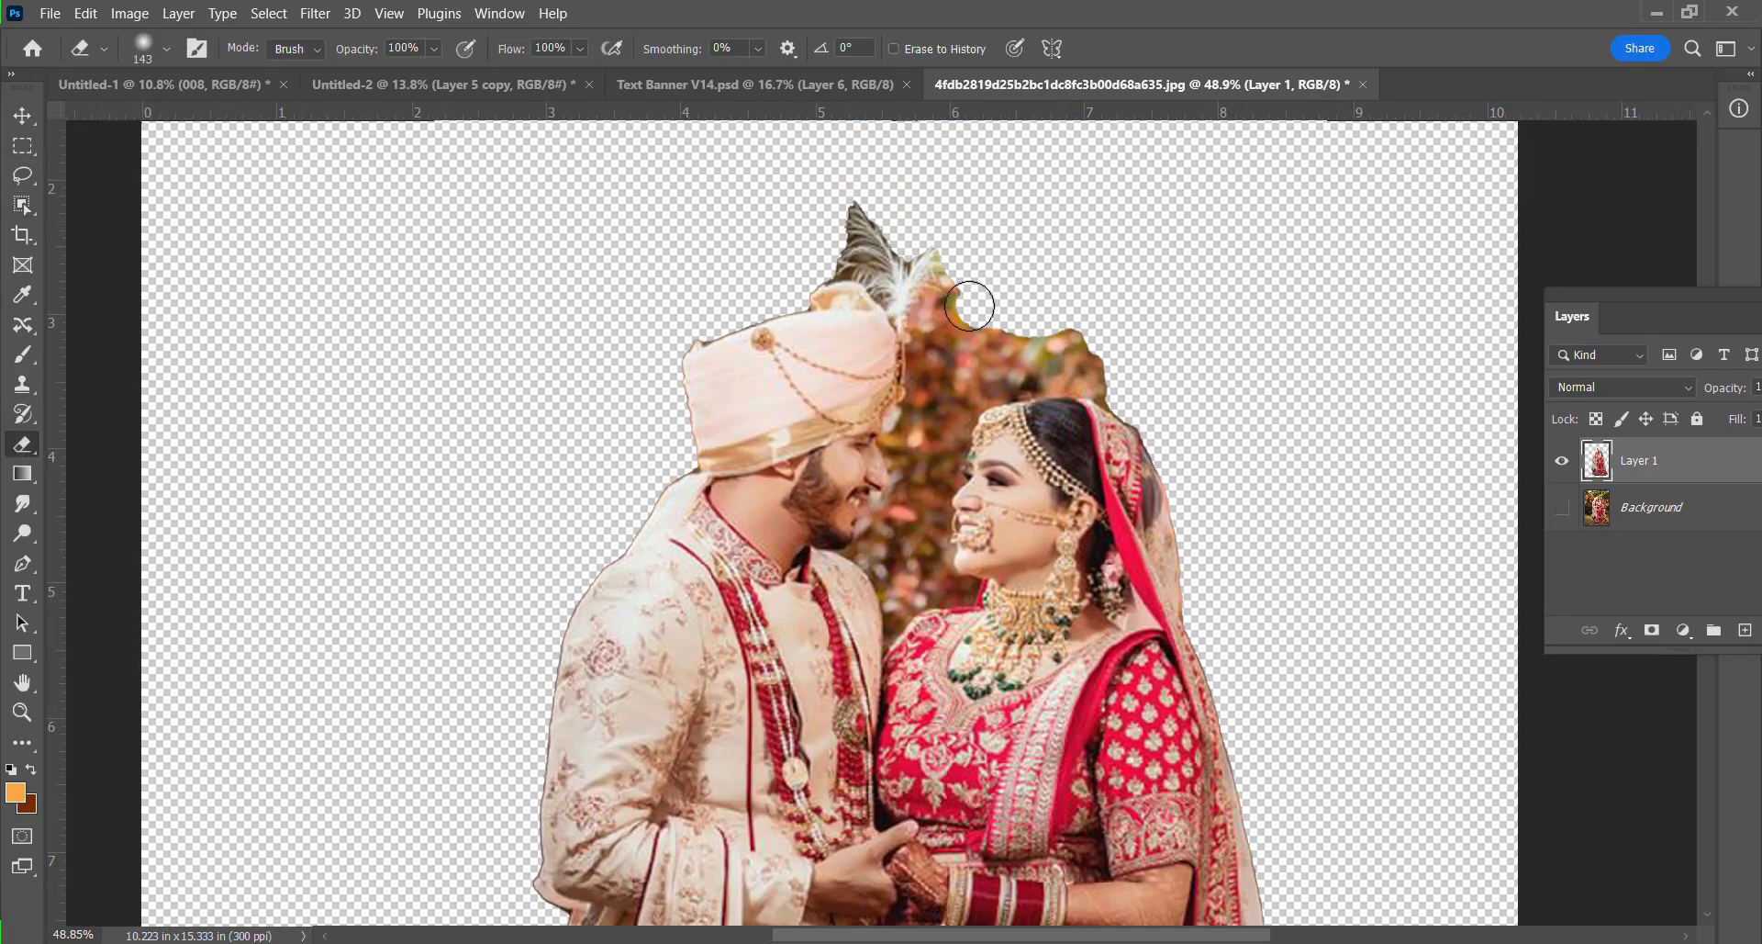
pyautogui.moveTo(975, 292)
pyautogui.mouseDown()
pyautogui.moveTo(950, 389)
pyautogui.moveTo(1038, 335)
pyautogui.moveTo(1089, 330)
pyautogui.moveTo(1130, 354)
pyautogui.mouseUp()
pyautogui.rightClick(1160, 249)
pyautogui.click(1337, 362)
pyautogui.moveTo(944, 397); pyautogui.dragTo(935, 465)
pyautogui.moveTo(878, 542)
pyautogui.mouseDown()
pyautogui.moveTo(895, 549)
pyautogui.moveTo(900, 523)
pyautogui.mouseUp()
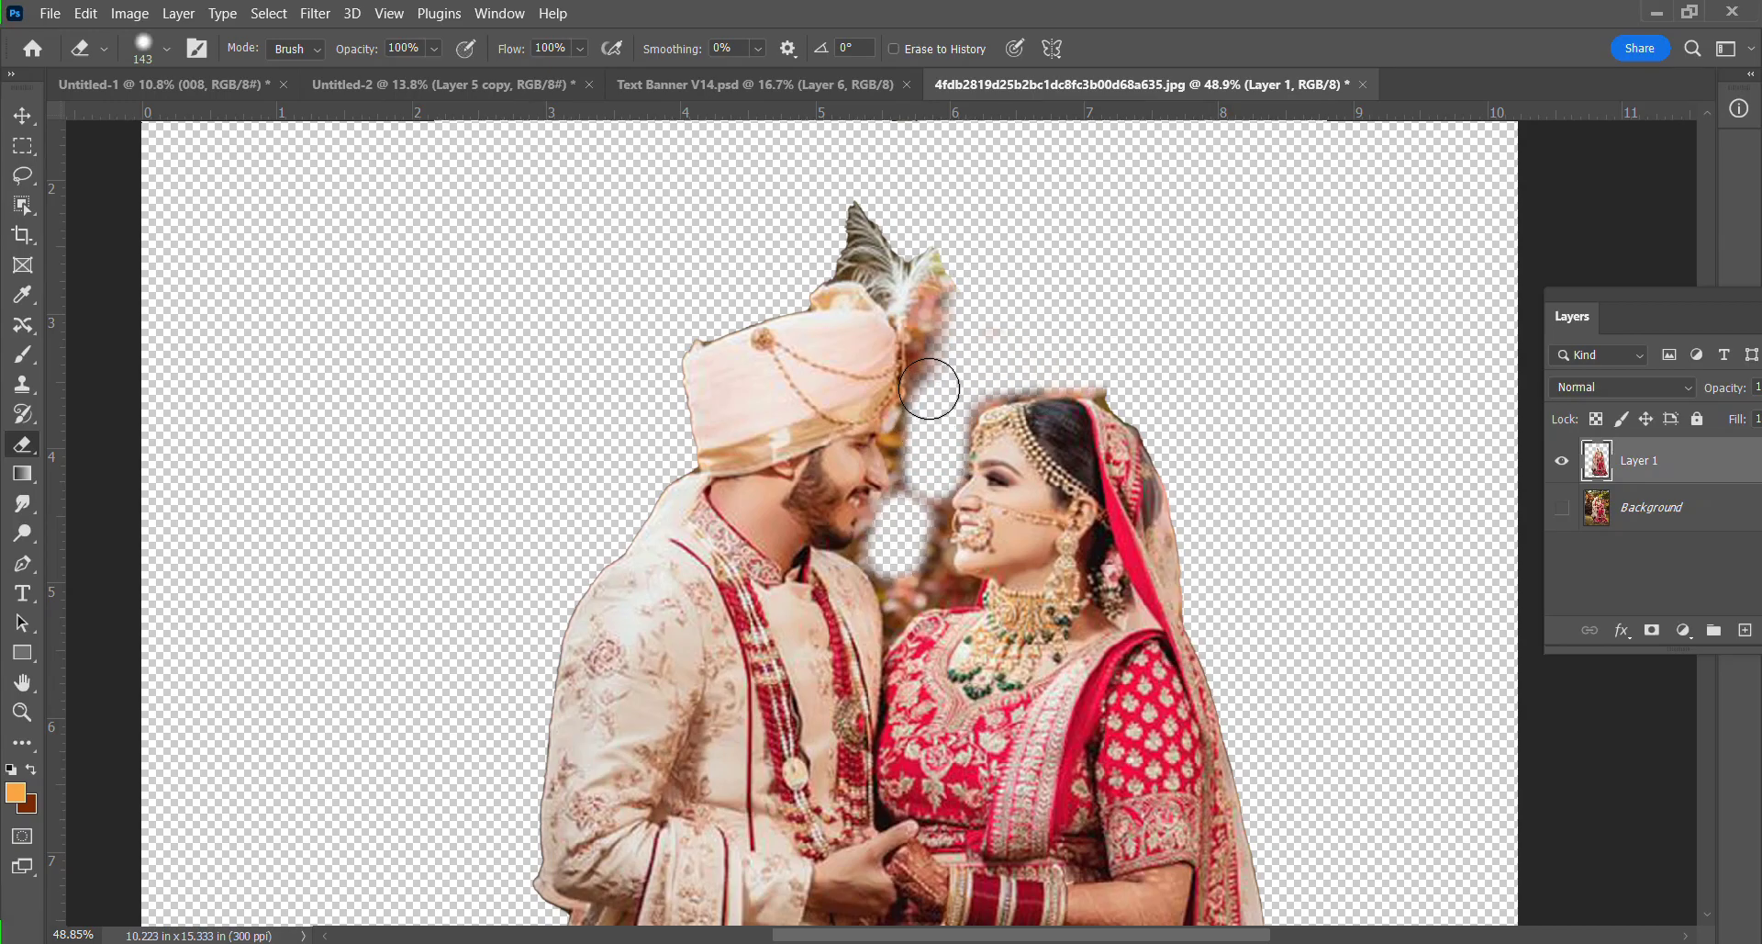
pyautogui.moveTo(846, 227); pyautogui.dragTo(790, 248)
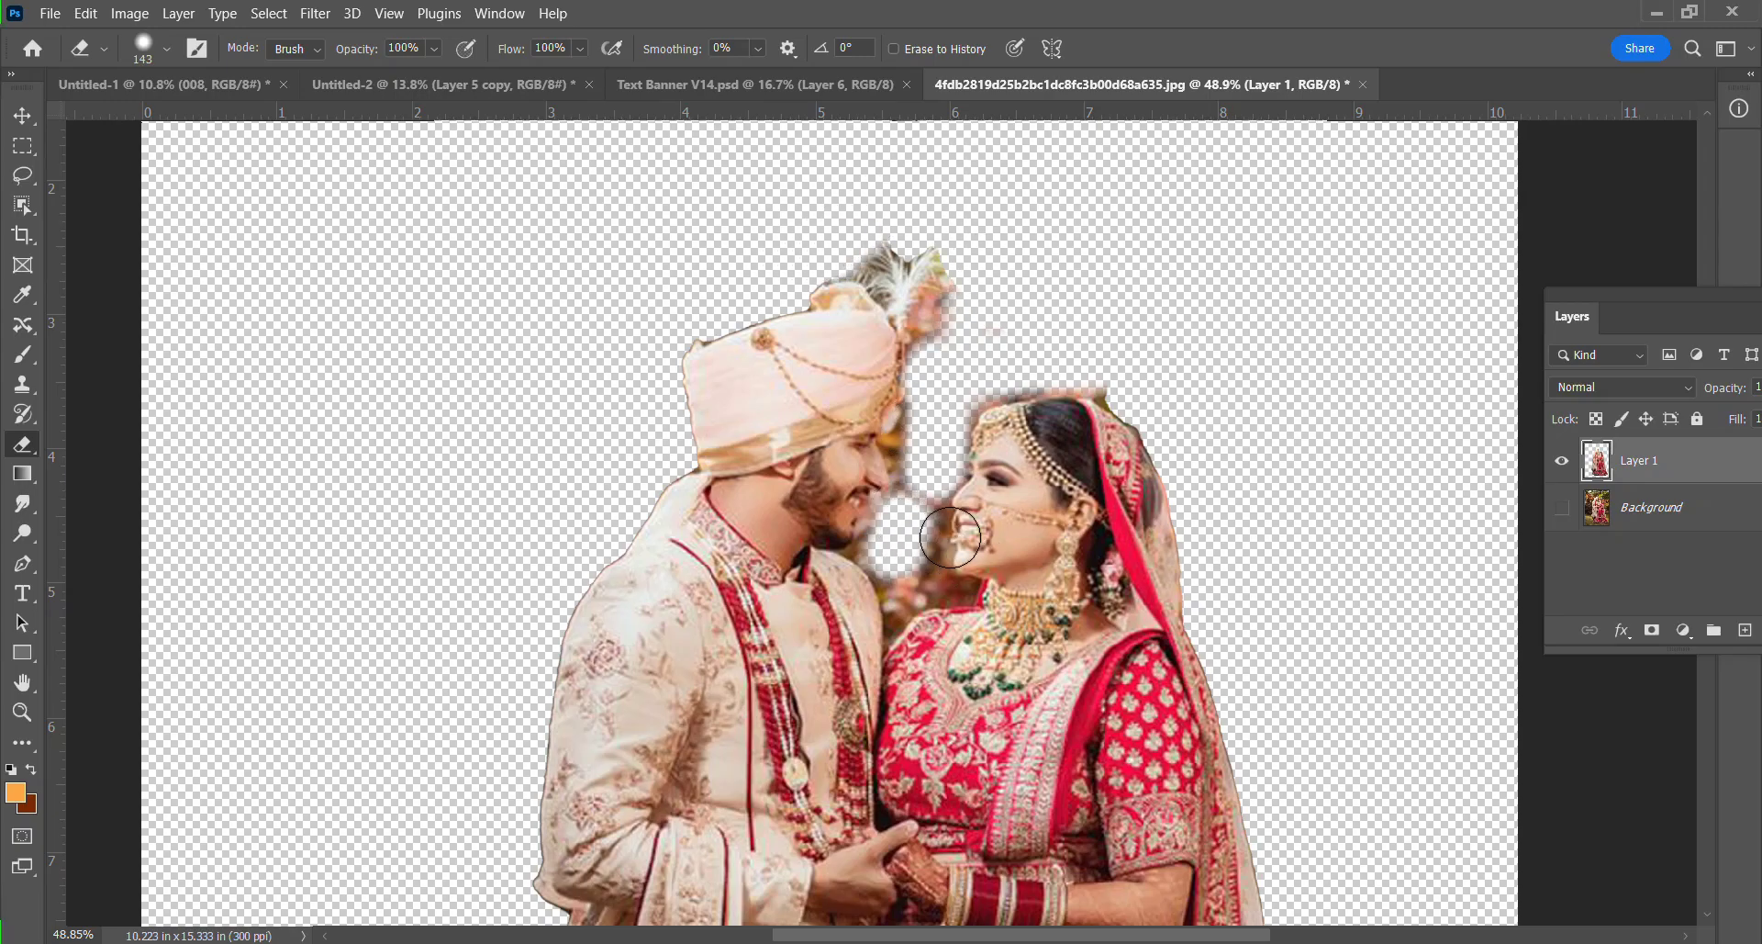
# Reduce the eraser to 90 and 60 px and clean the remaining foliage around the turban and between the couple's faces and shoulders.
pyautogui.press('[')
pyautogui.press('[')
pyautogui.press('[')
pyautogui.press('[')
pyautogui.moveTo(901, 420); pyautogui.dragTo(916, 491)
pyautogui.moveTo(819, 449)
pyautogui.mouseDown()
pyautogui.moveTo(950, 583)
pyautogui.moveTo(980, 379)
pyautogui.moveTo(1124, 386)
pyautogui.moveTo(1062, 380)
pyautogui.moveTo(962, 414)
pyautogui.moveTo(872, 251)
pyautogui.mouseUp()
pyautogui.press('[')
pyautogui.press('[')
pyautogui.press('[')
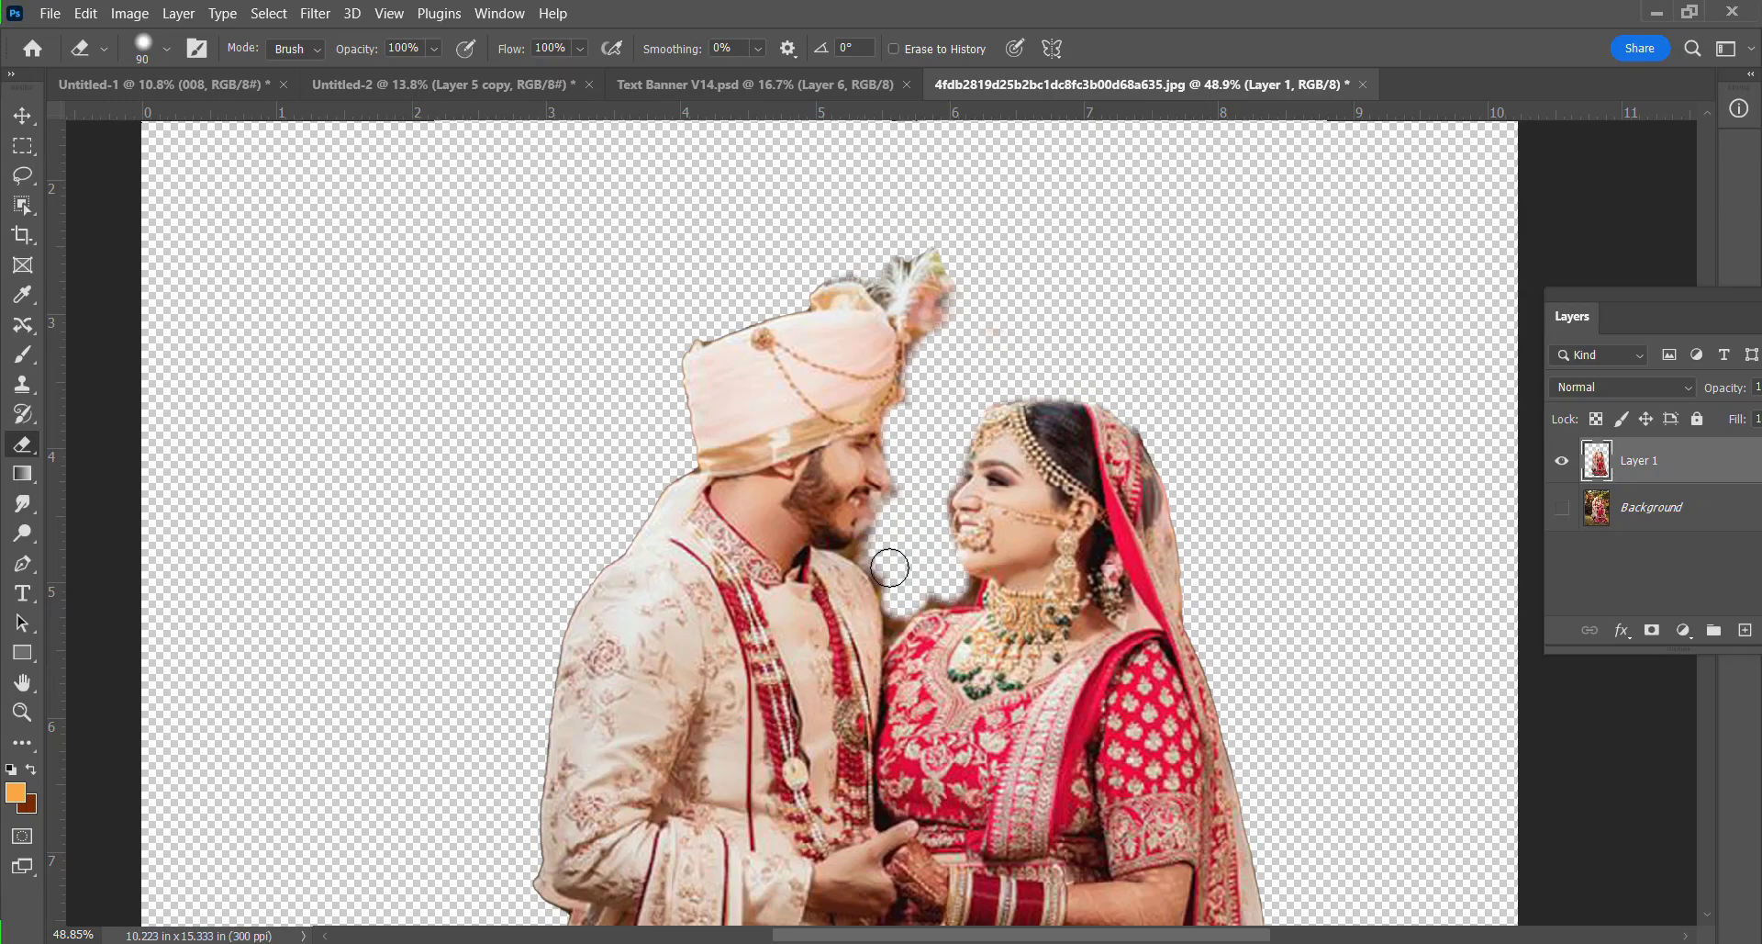
pyautogui.moveTo(893, 625); pyautogui.dragTo(934, 585)
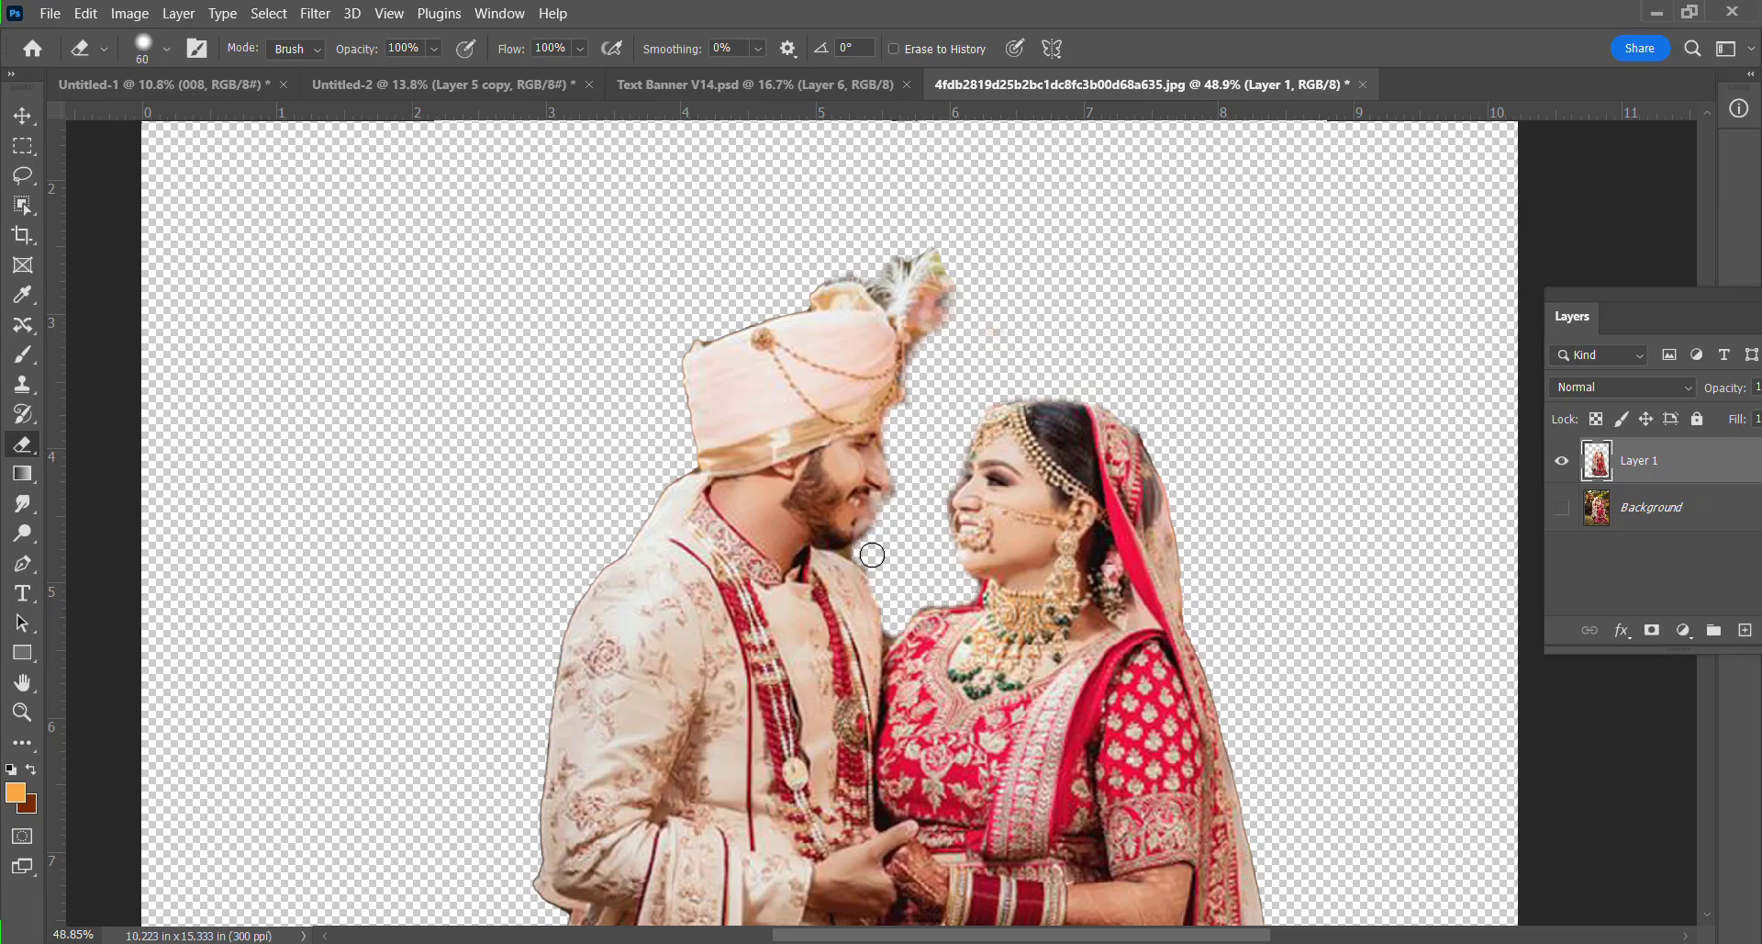
pyautogui.click(22, 116)
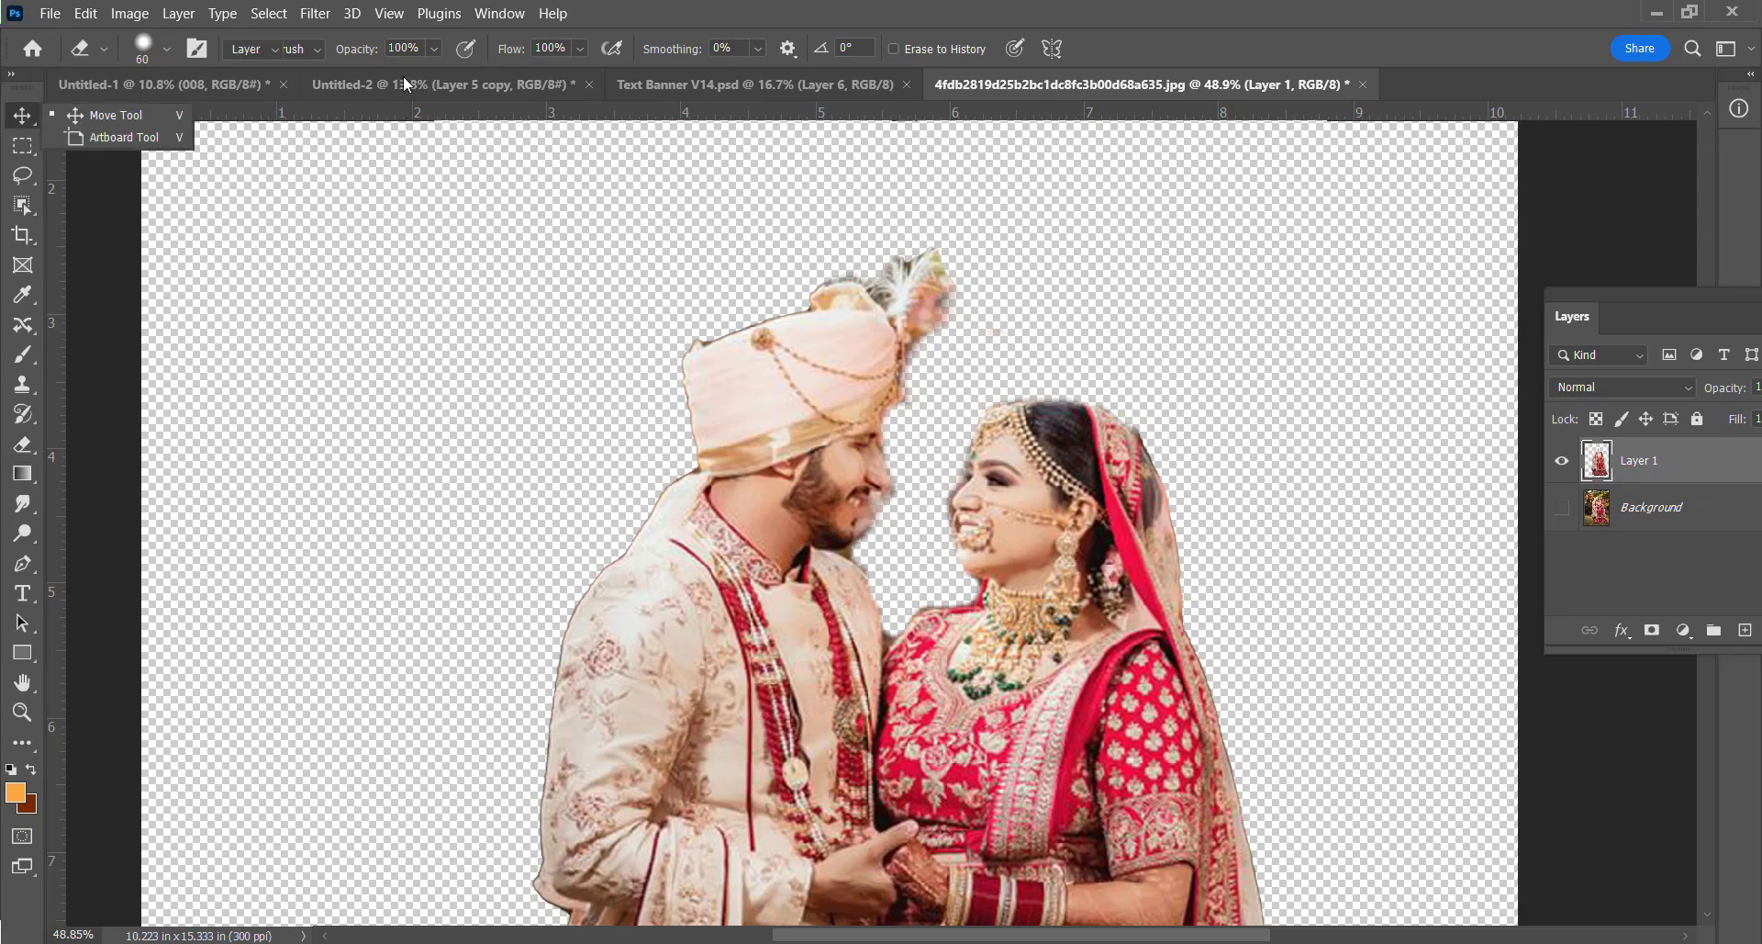
# Bring the cut-out couple into Untitled-2, scale it to 82.83% and place it at the centre guide beside the four-photo frame.
pyautogui.moveTo(404, 78); pyautogui.dragTo(958, 605)
pyautogui.hotkey('ctrl', 't')
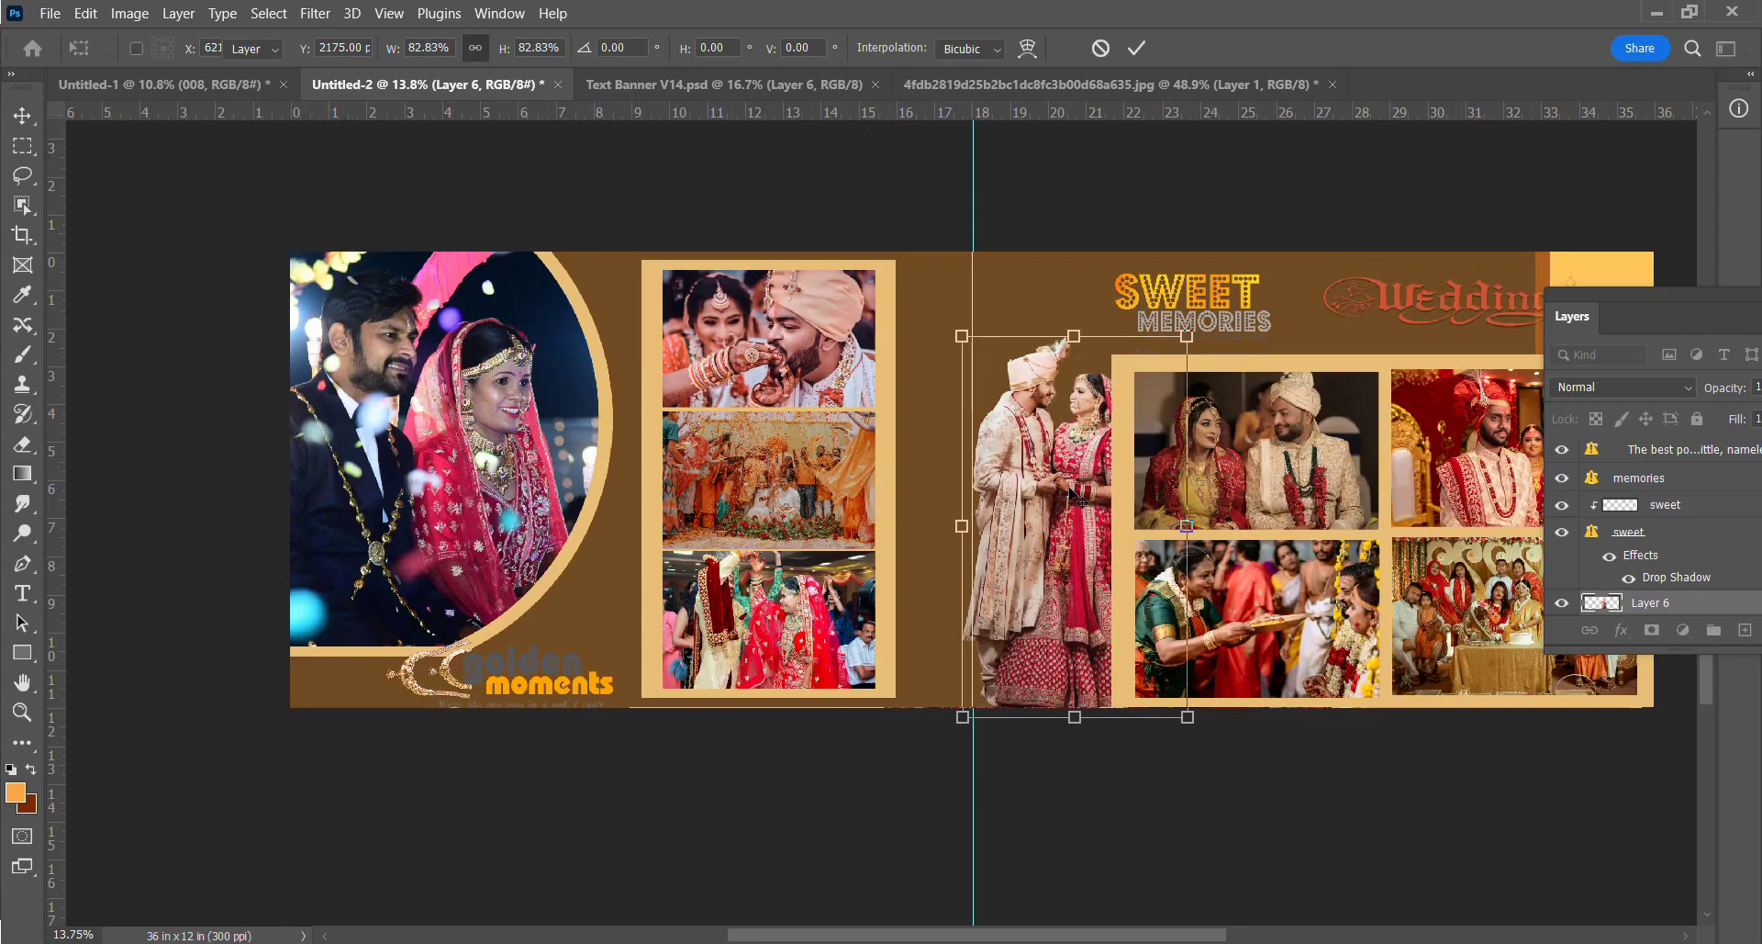
pyautogui.press('Return')
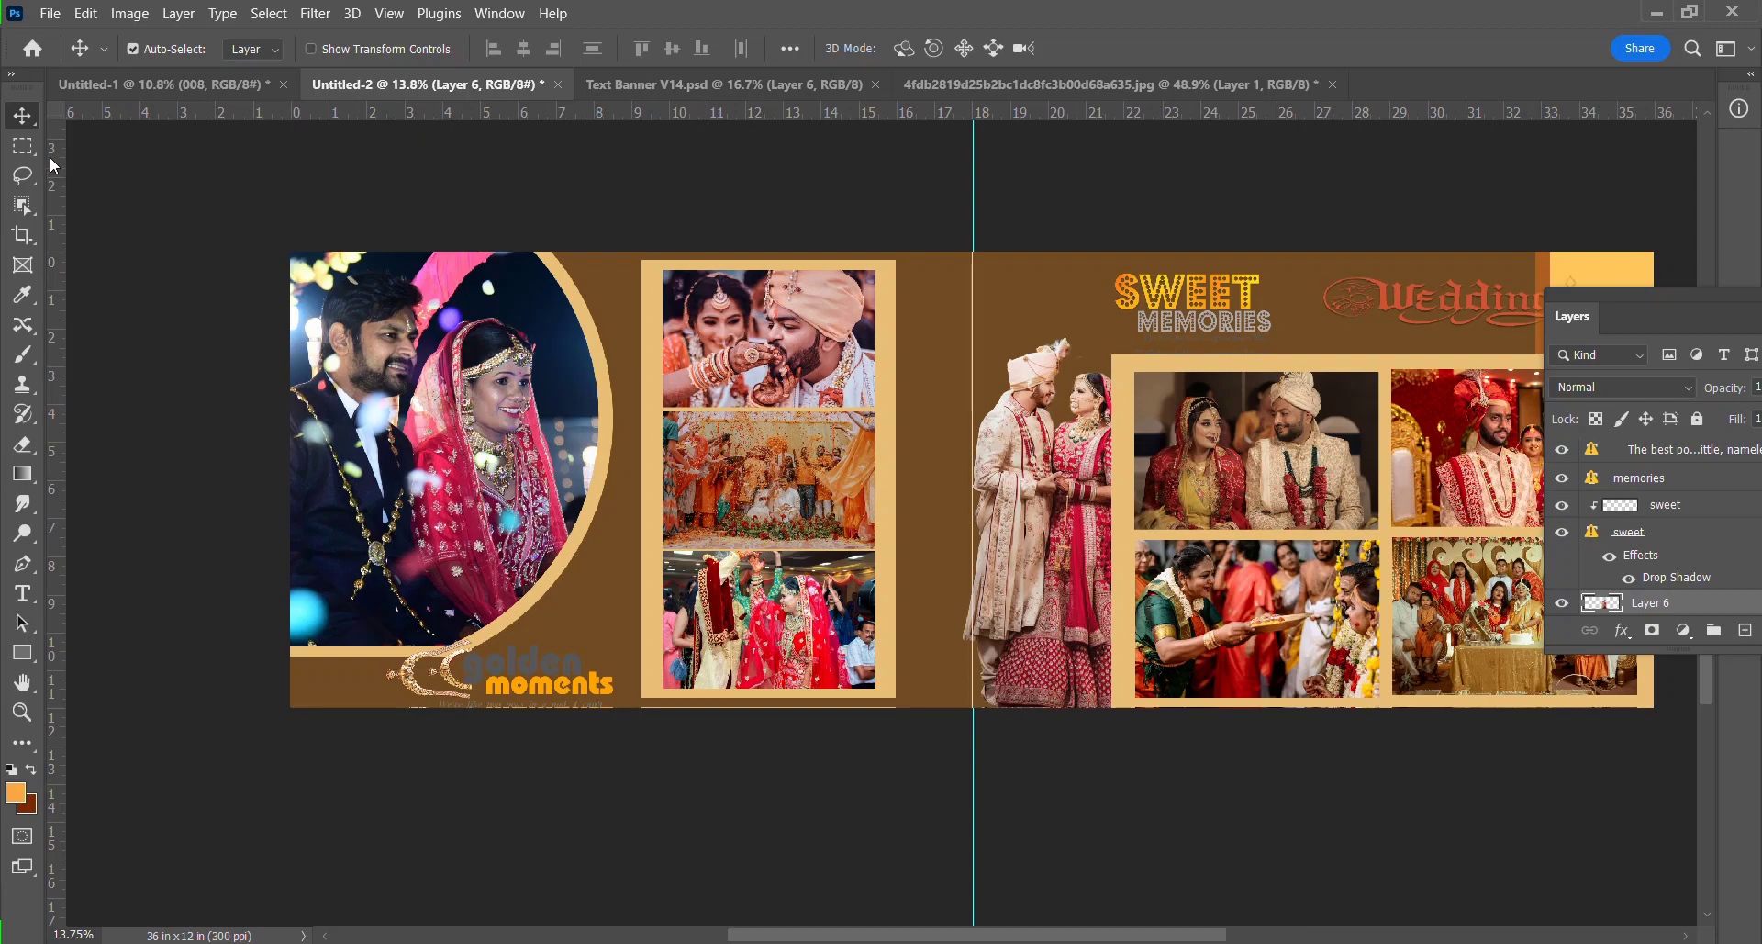
# On the Background layer, marquee-select a rectangle around the three-photo column up to the centre guide and set the foreground colour to #ffb55f.
pyautogui.click(19, 144)
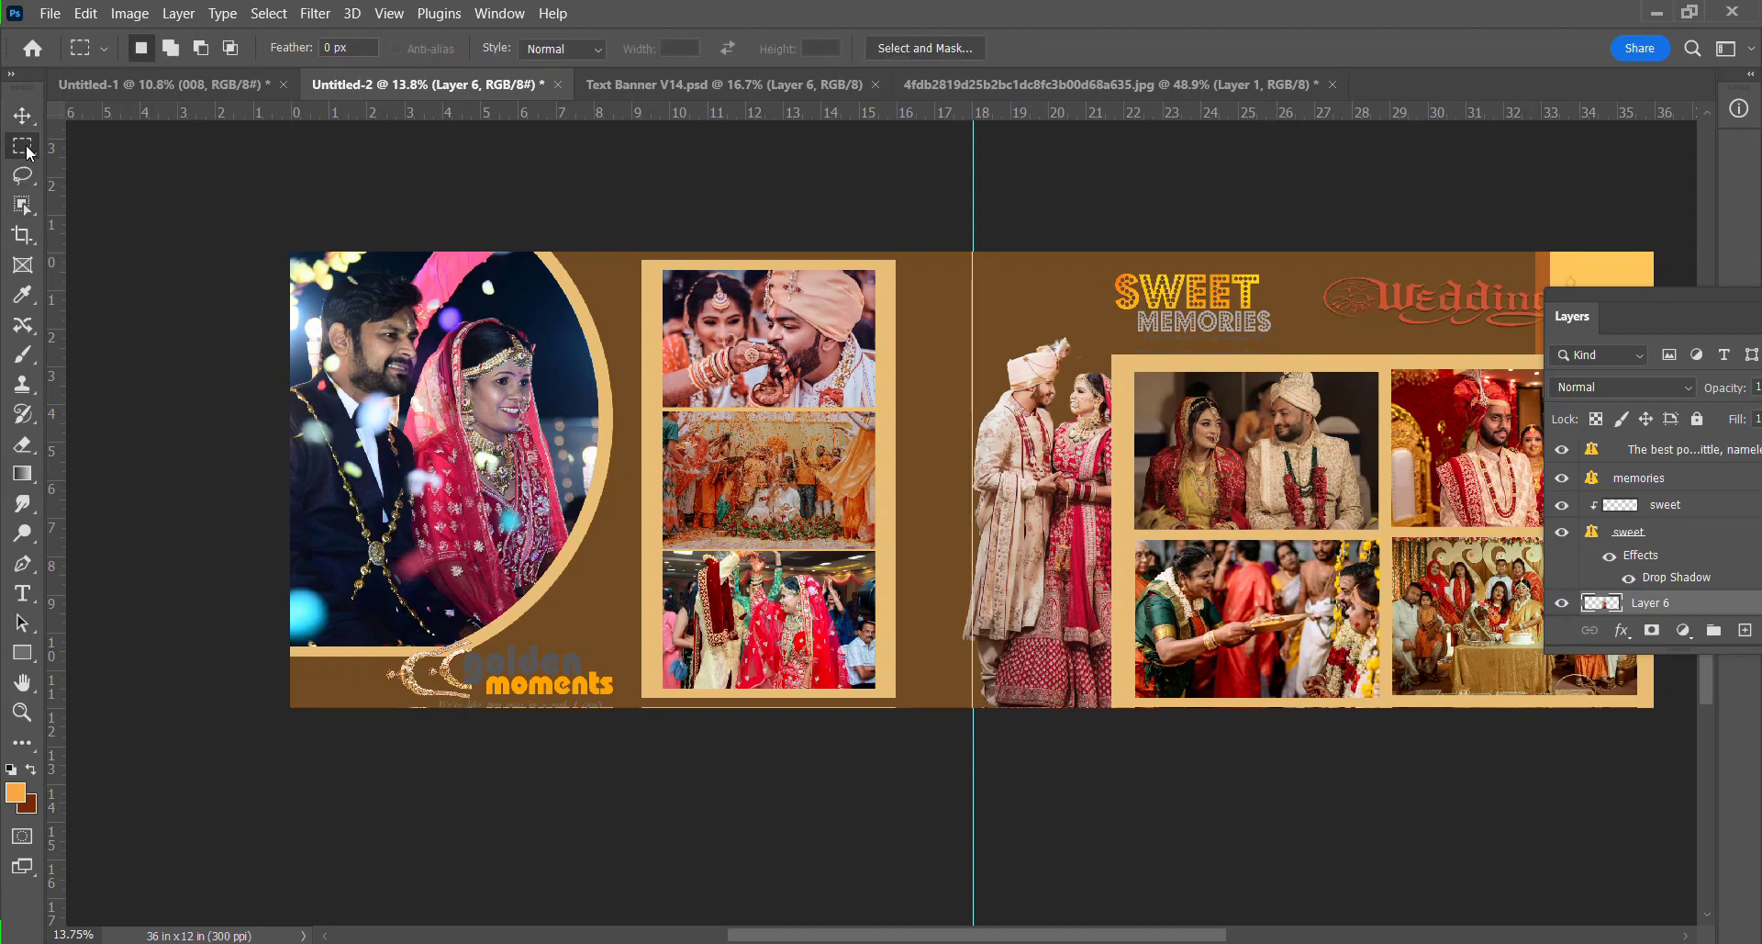
pyautogui.scroll(3, 1663, 558)
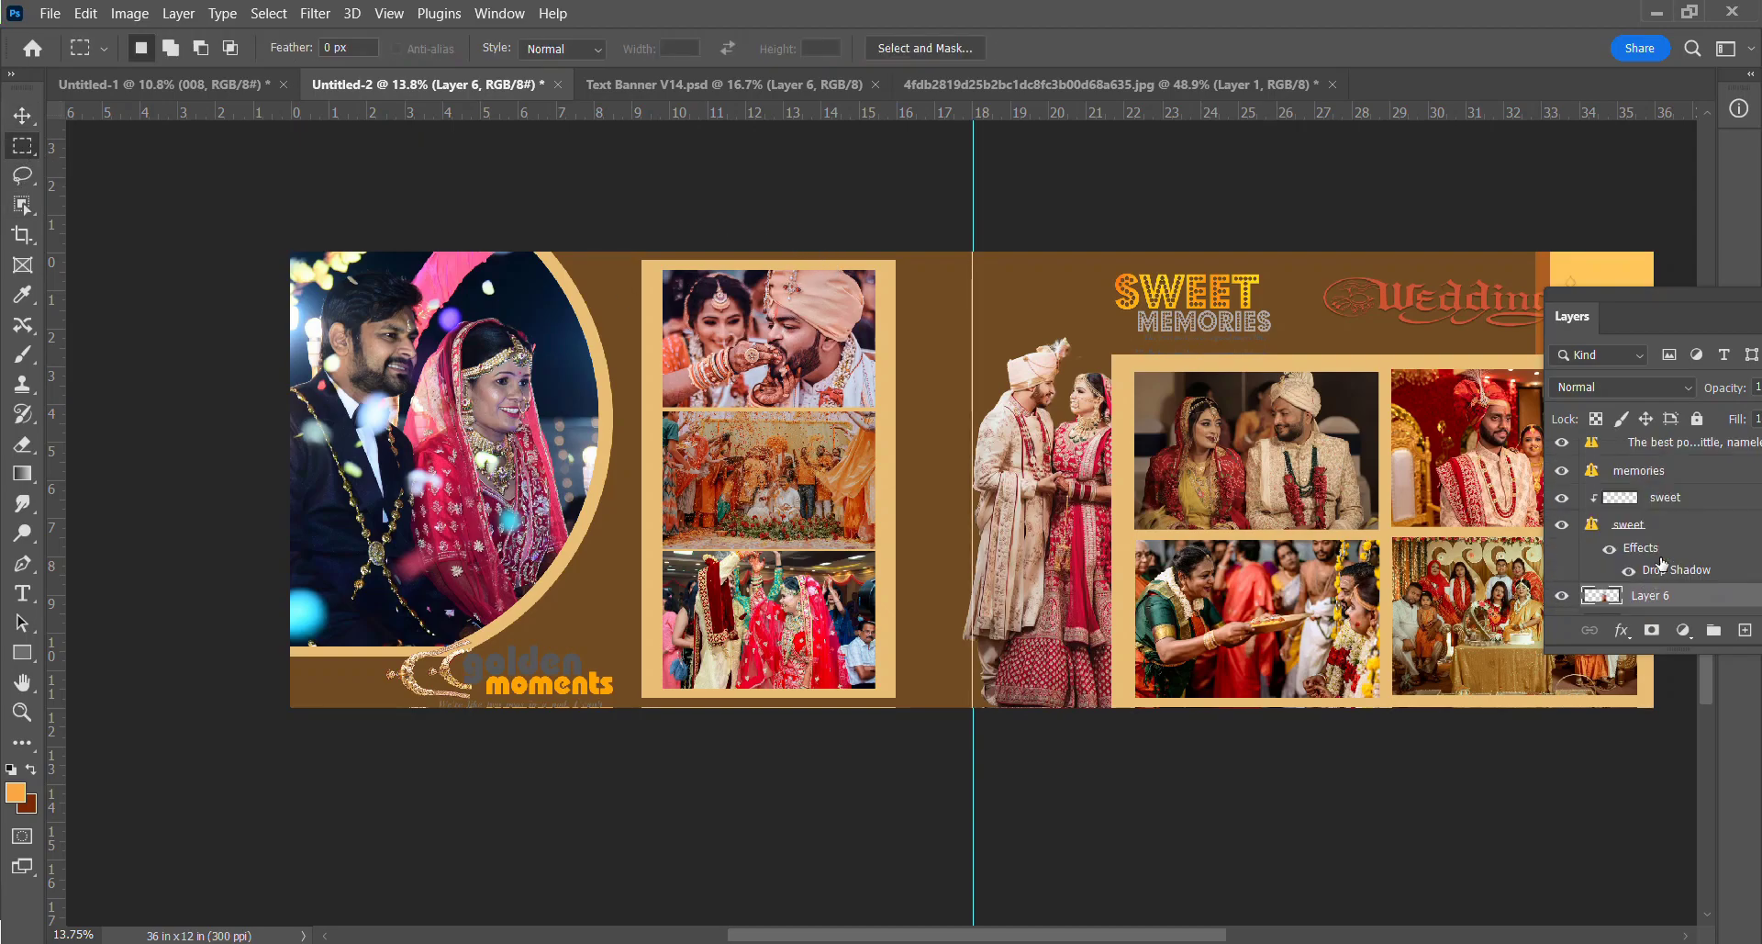
pyautogui.moveTo(632, 252); pyautogui.dragTo(970, 614)
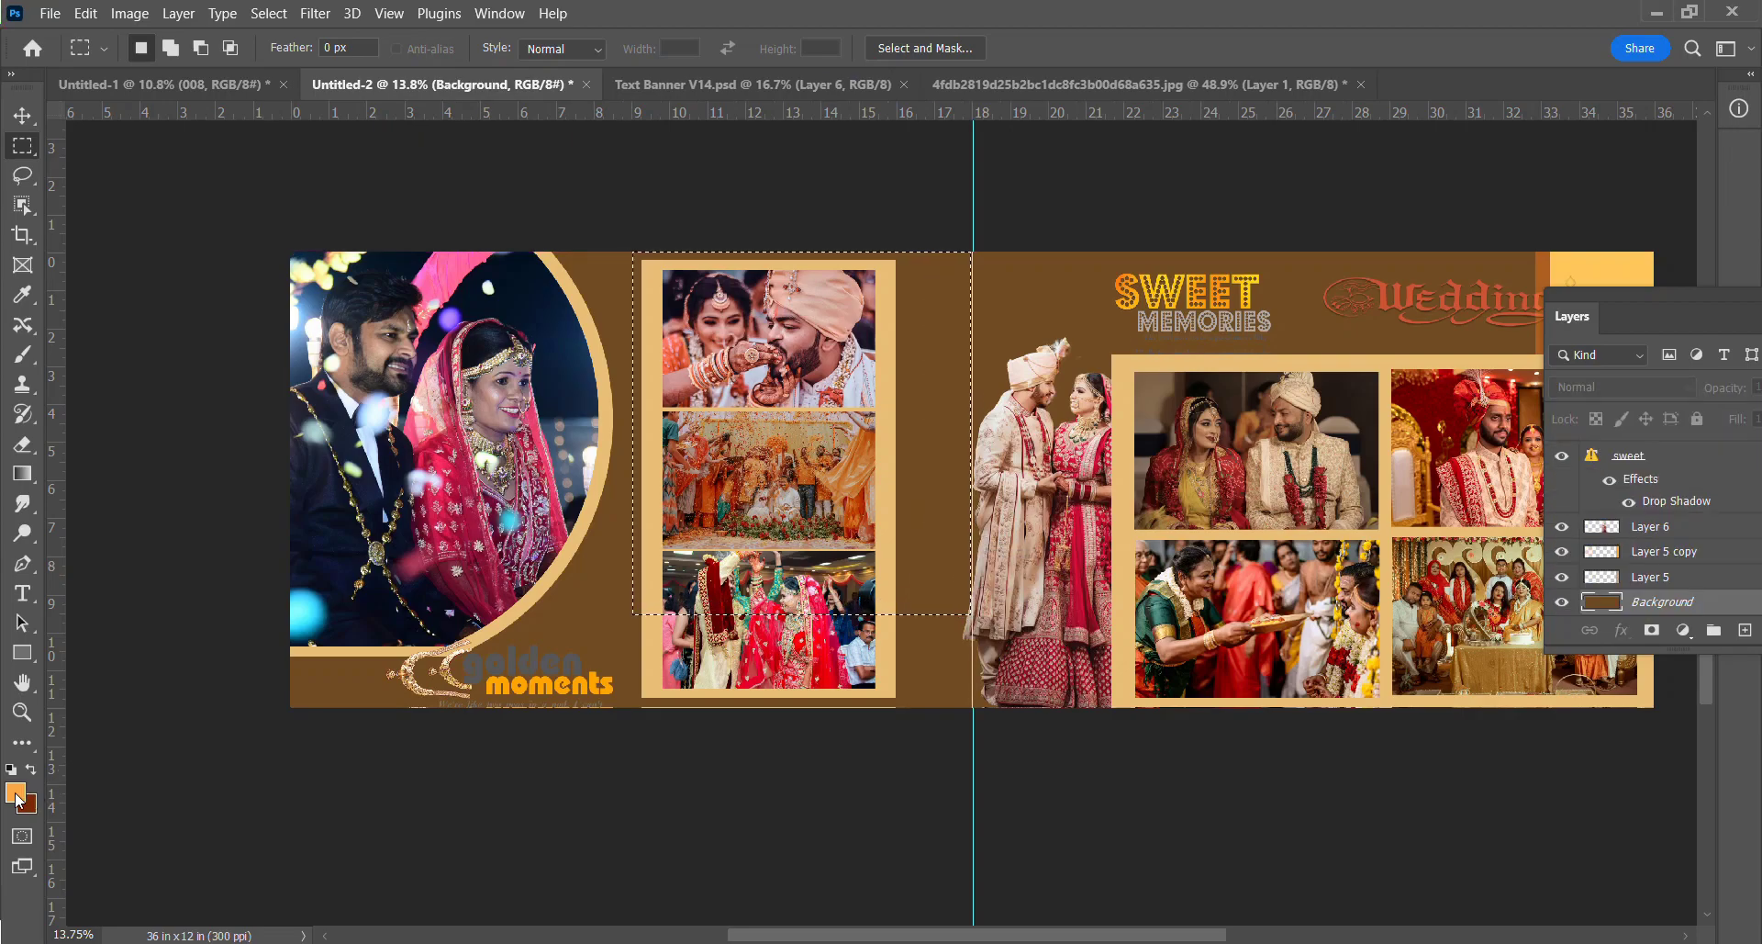
pyautogui.click(15, 799)
pyautogui.click(352, 548)
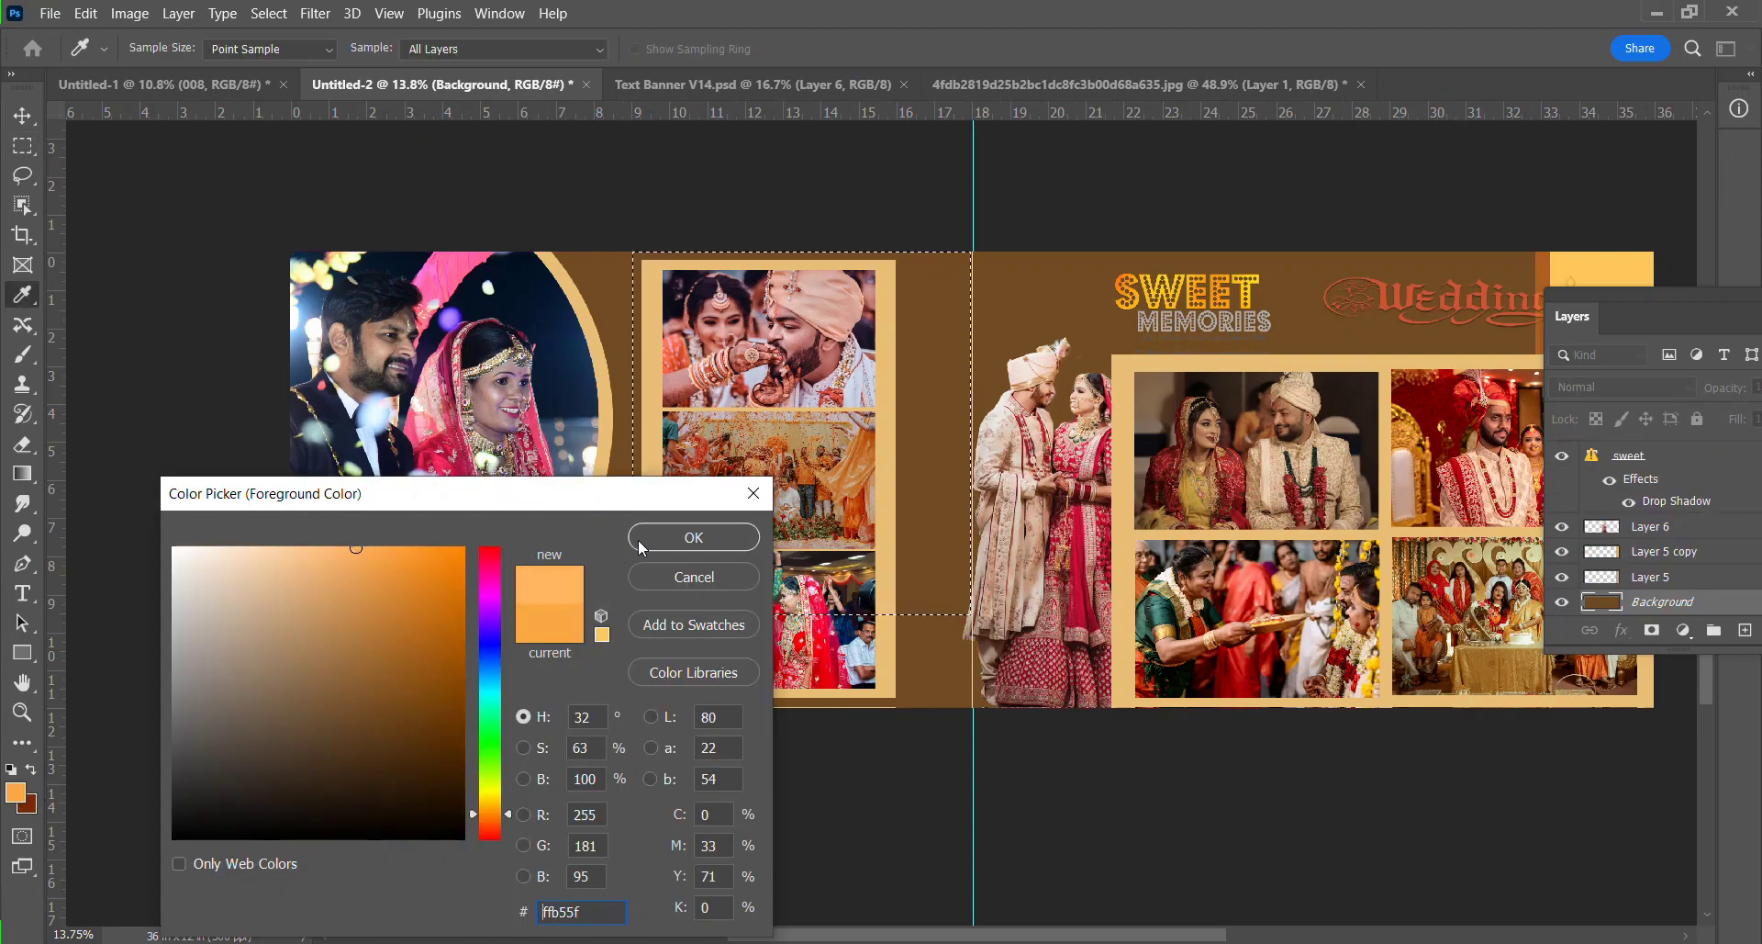
pyautogui.click(692, 540)
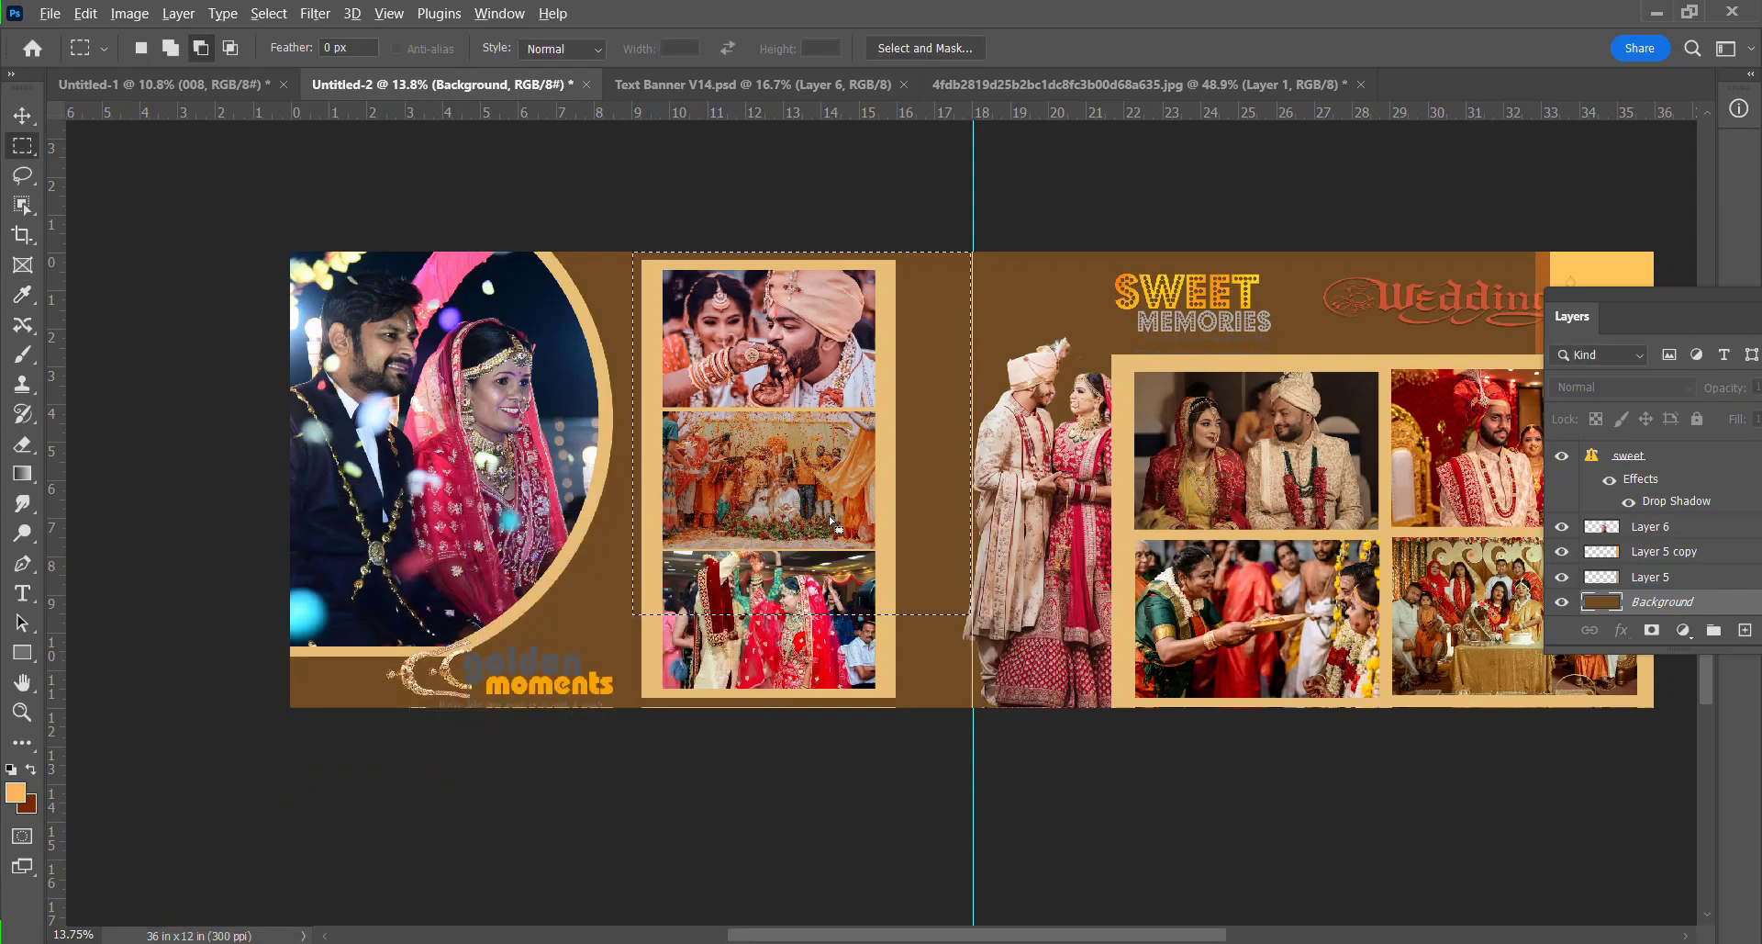
pyautogui.hotkey('alt', 'BackSpace')
pyautogui.hotkey('ctrl', 'd')
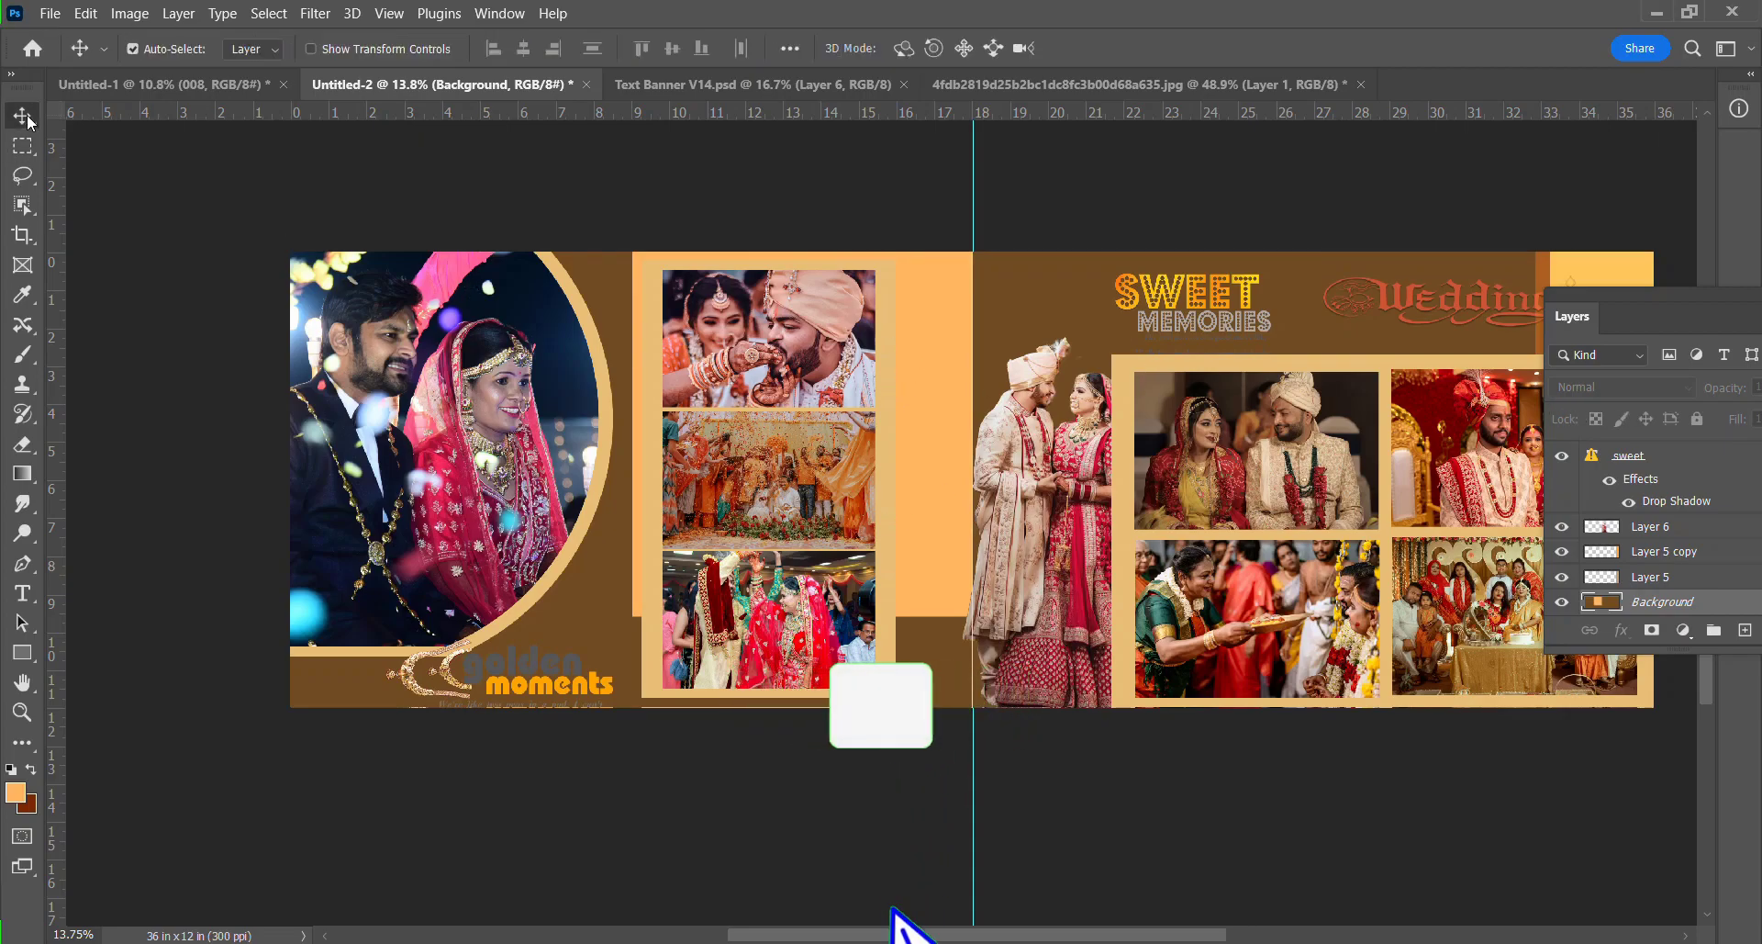
pyautogui.press('v')
pyautogui.hotkey('ctrl', 'z')
pyautogui.hotkey('ctrl', 'z')
# Add a new layer directly above Background, fill the rectangular selection with the foreground colour and deselect.
pyautogui.click(1632, 597)
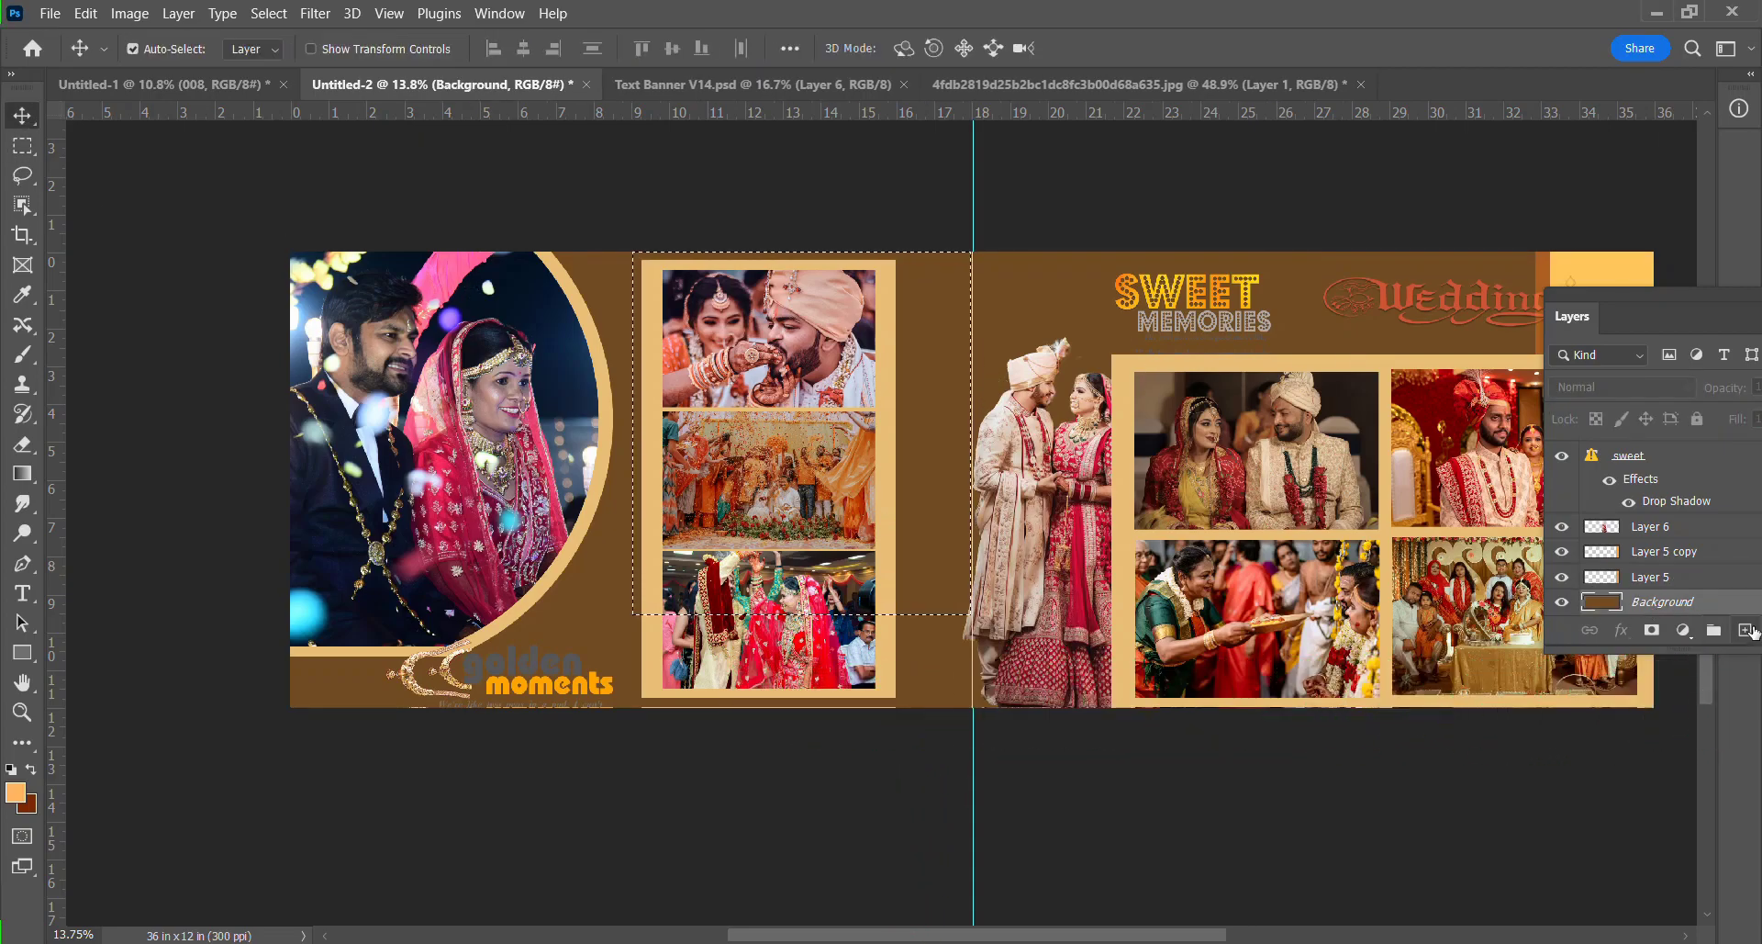
pyautogui.click(1746, 630)
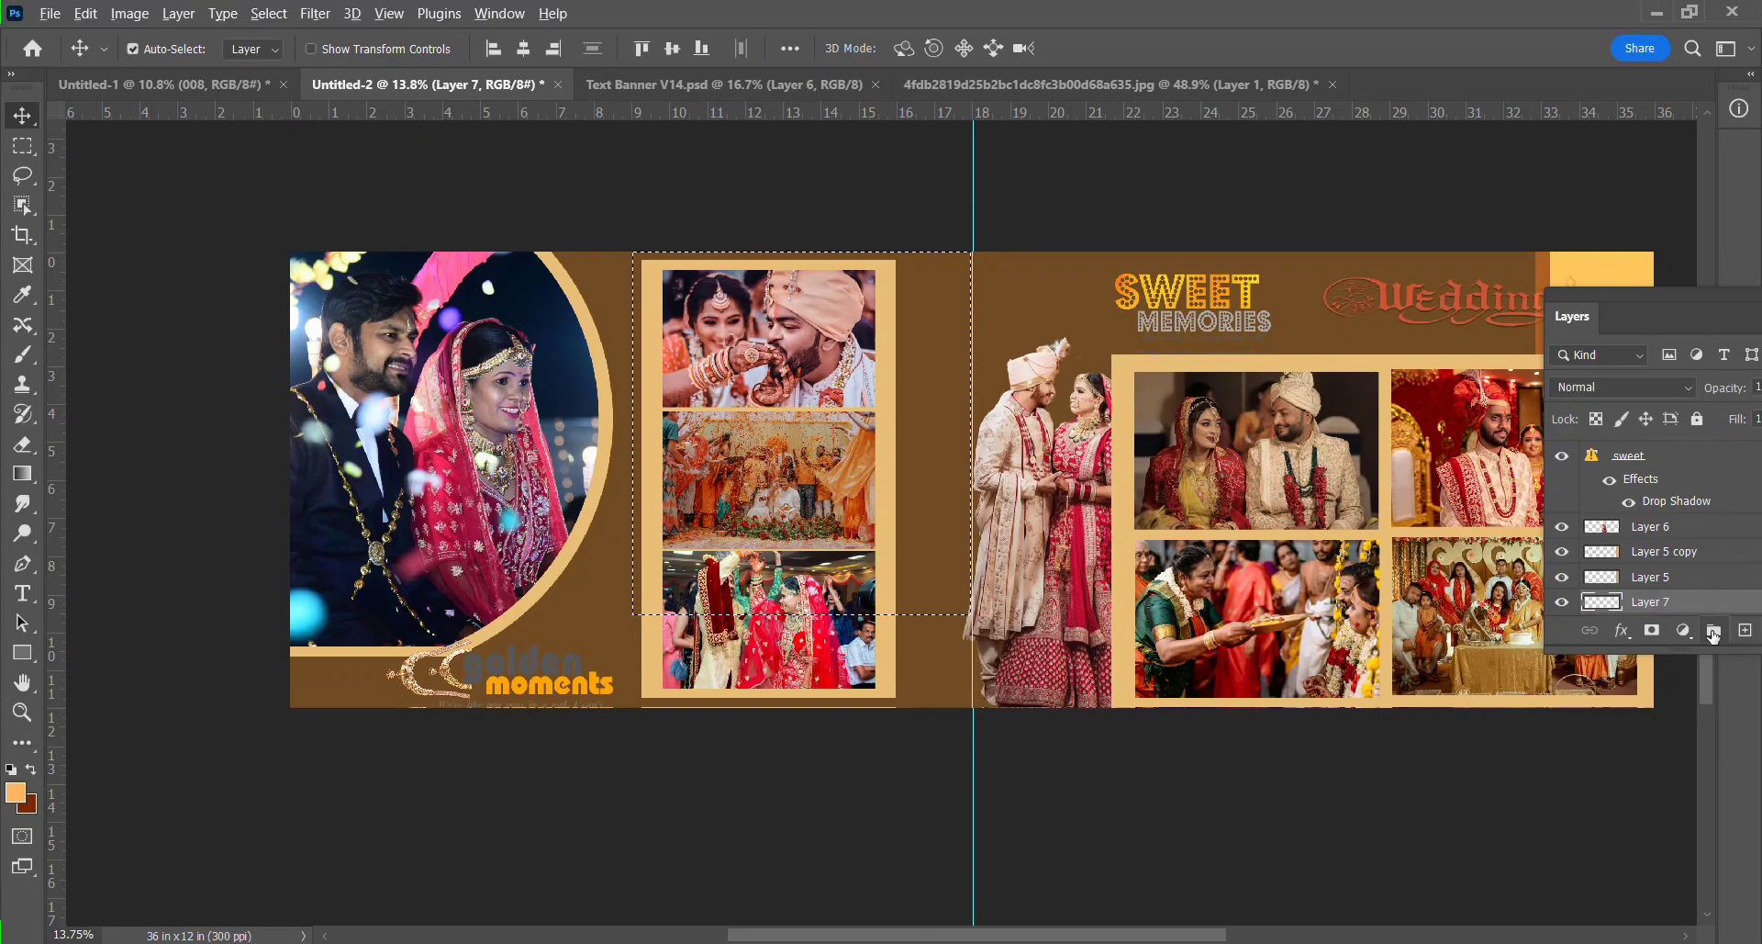
pyautogui.hotkey('alt', 'BackSpace')
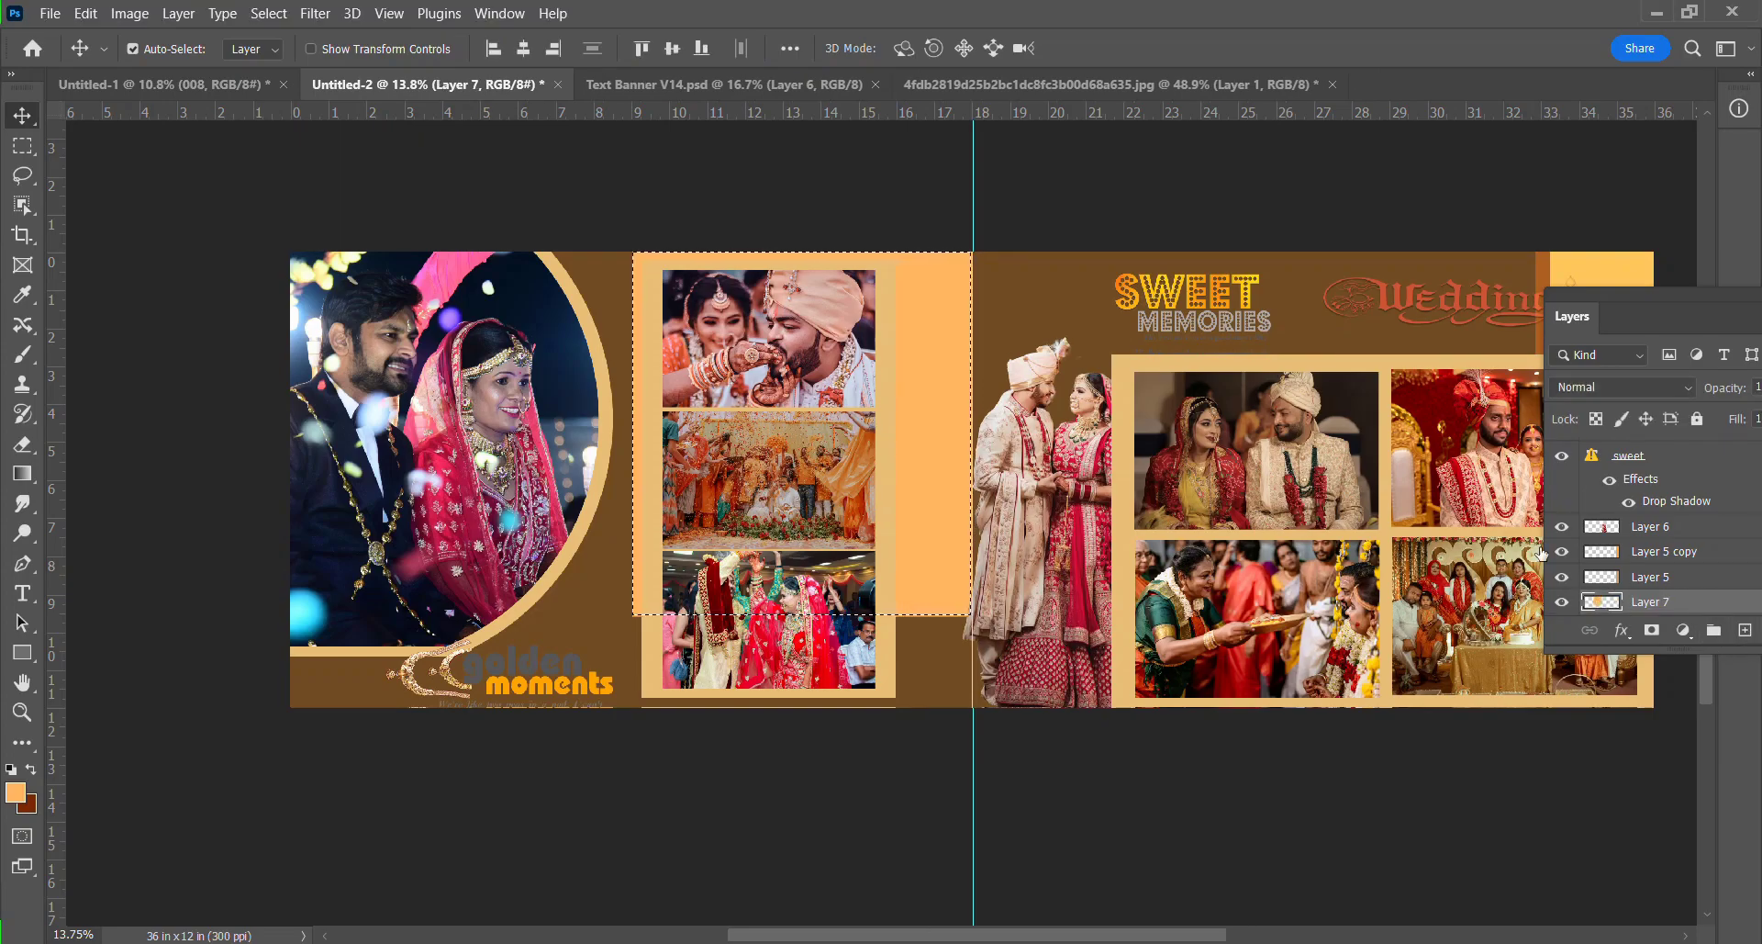
pyautogui.hotkey('ctrl', 'd')
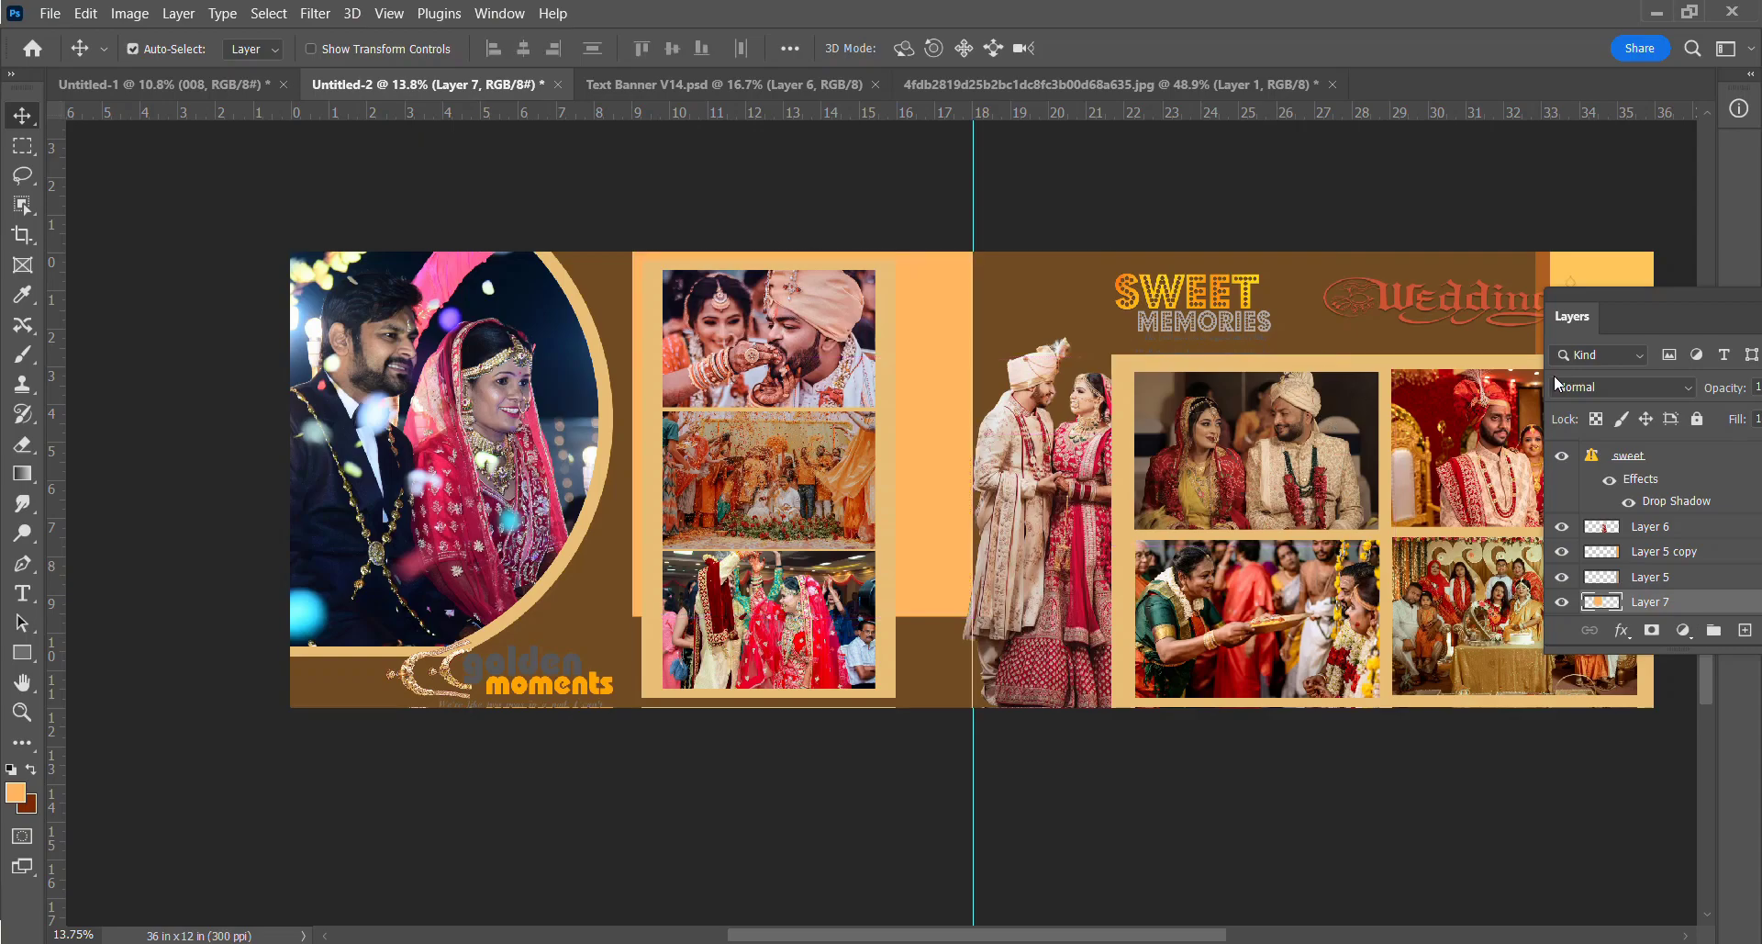
# Set the orange rectangle's blend mode to Overlay, then widen it toward the circular photo and move it upward.
pyautogui.click(1556, 384)
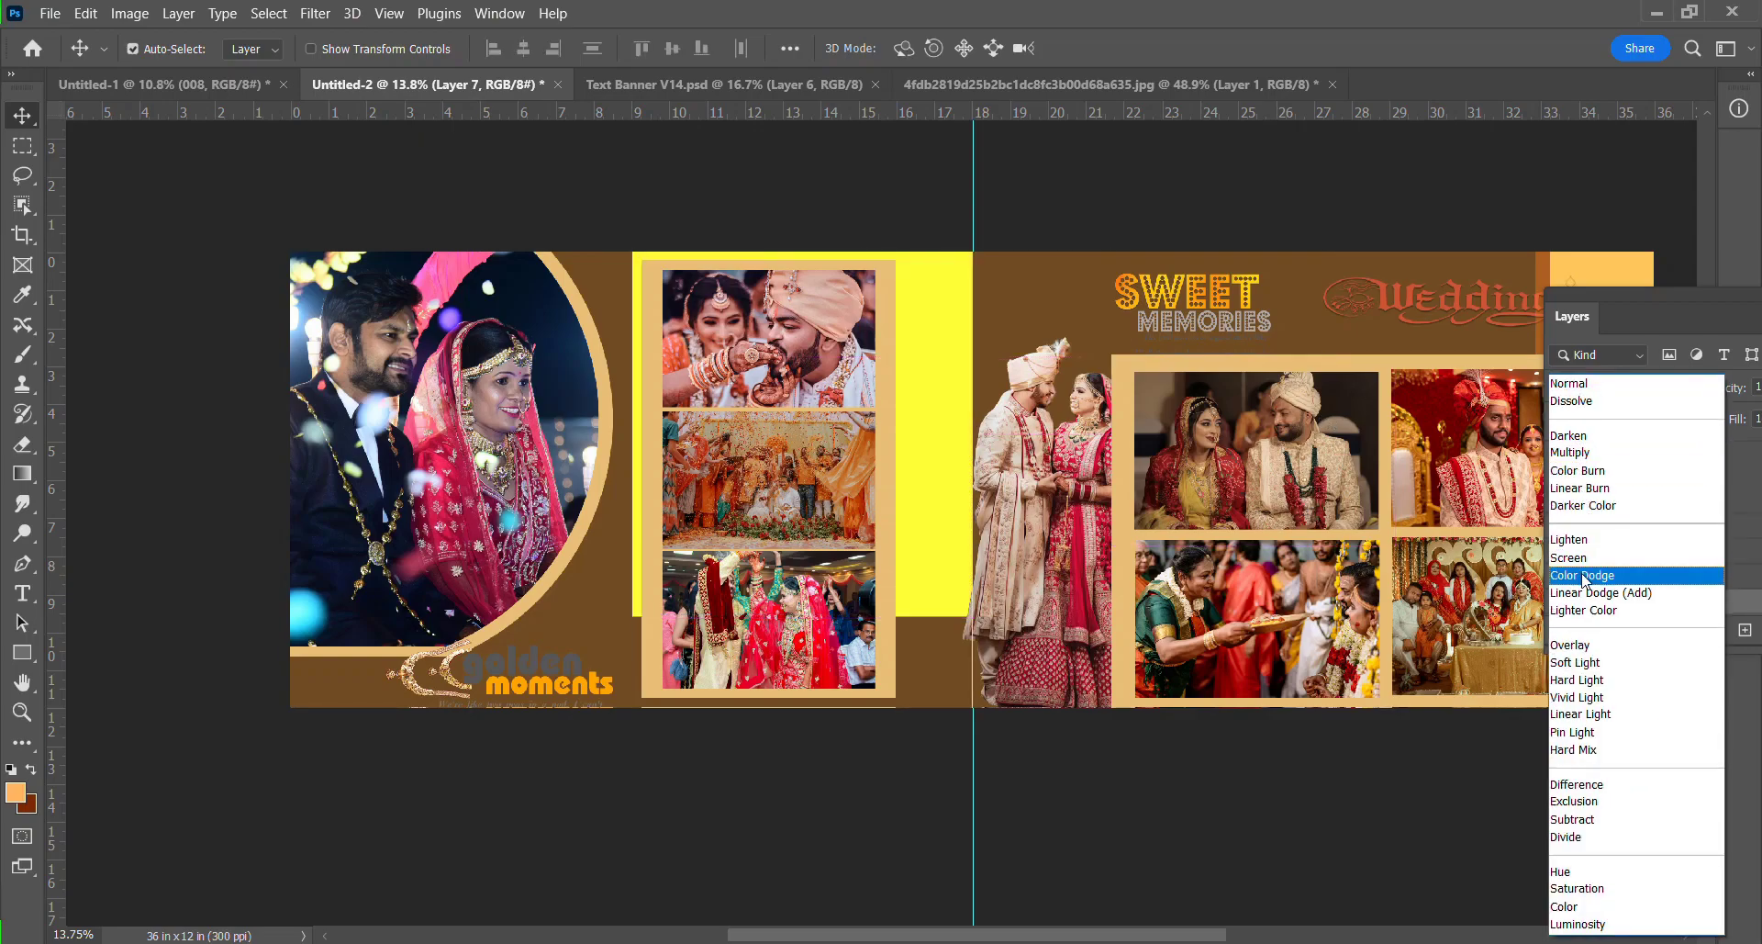
pyautogui.click(1581, 648)
pyautogui.moveTo(936, 404)
pyautogui.mouseDown()
pyautogui.moveTo(916, 404)
pyautogui.moveTo(937, 398)
pyautogui.mouseUp()
pyautogui.hotkey('ctrl', 't')
pyautogui.moveTo(632, 423); pyautogui.dragTo(577, 420)
pyautogui.moveTo(923, 500); pyautogui.dragTo(936, 452)
pyautogui.press('Return')
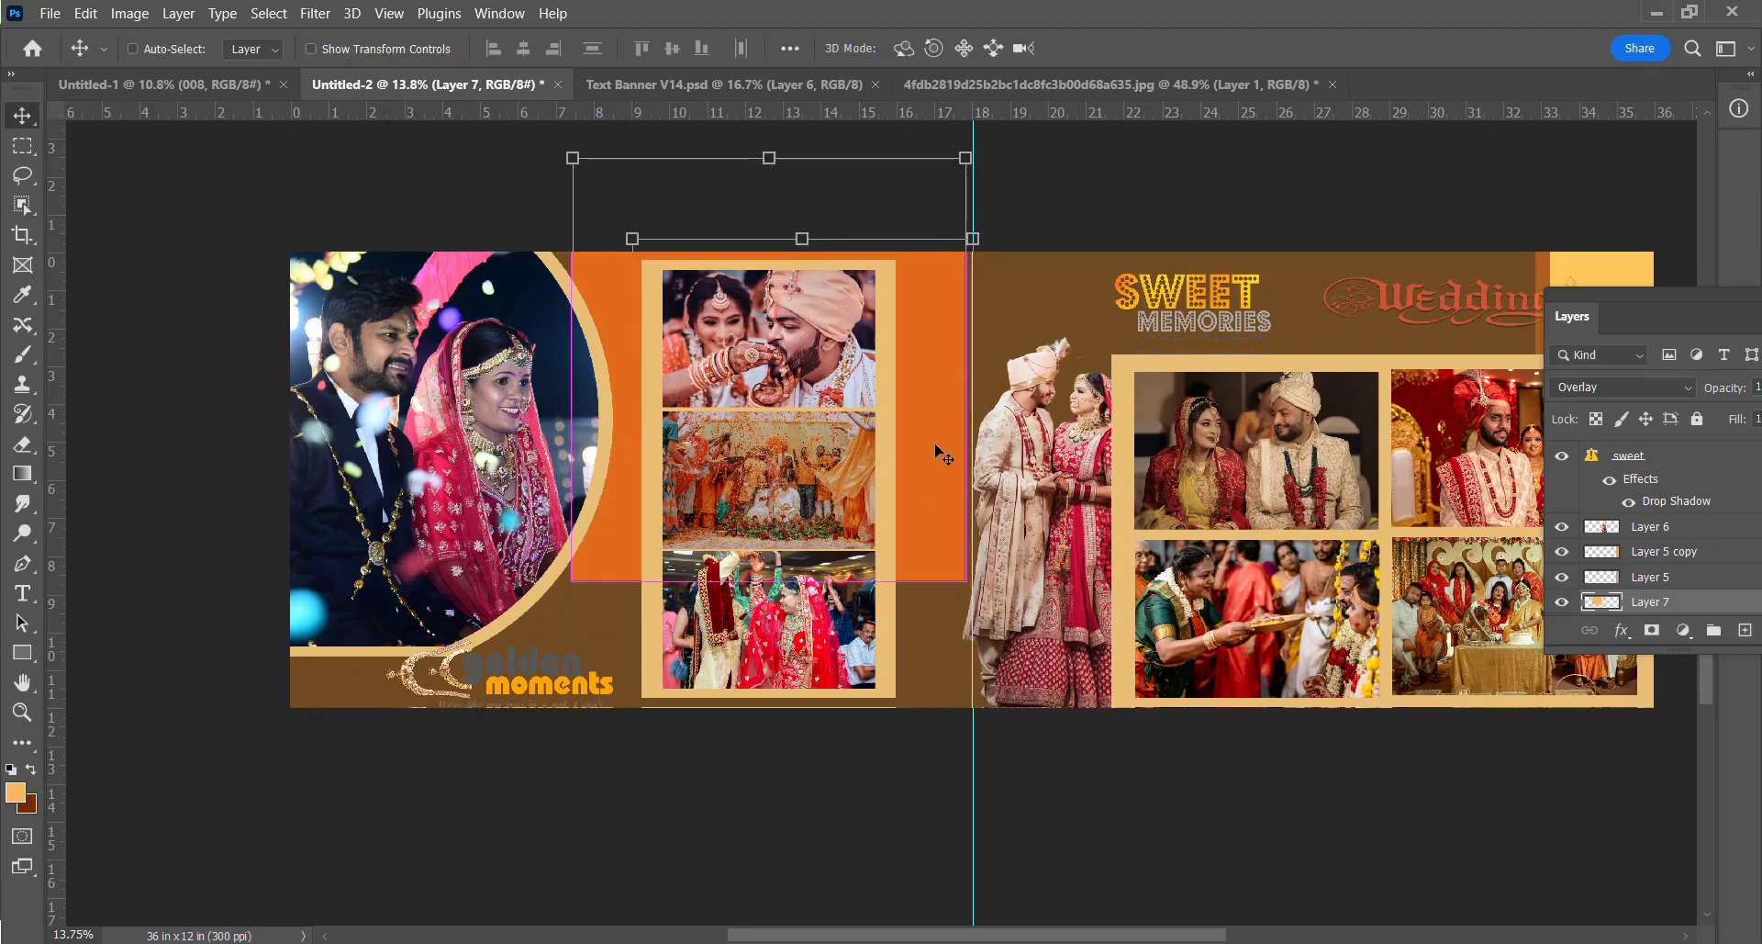
# Duplicate the orange rectangle and resize the copy to 56.77% width and 130.05% height, extending it to the page's lower edge.
pyautogui.hotkey('ctrl', 'j')
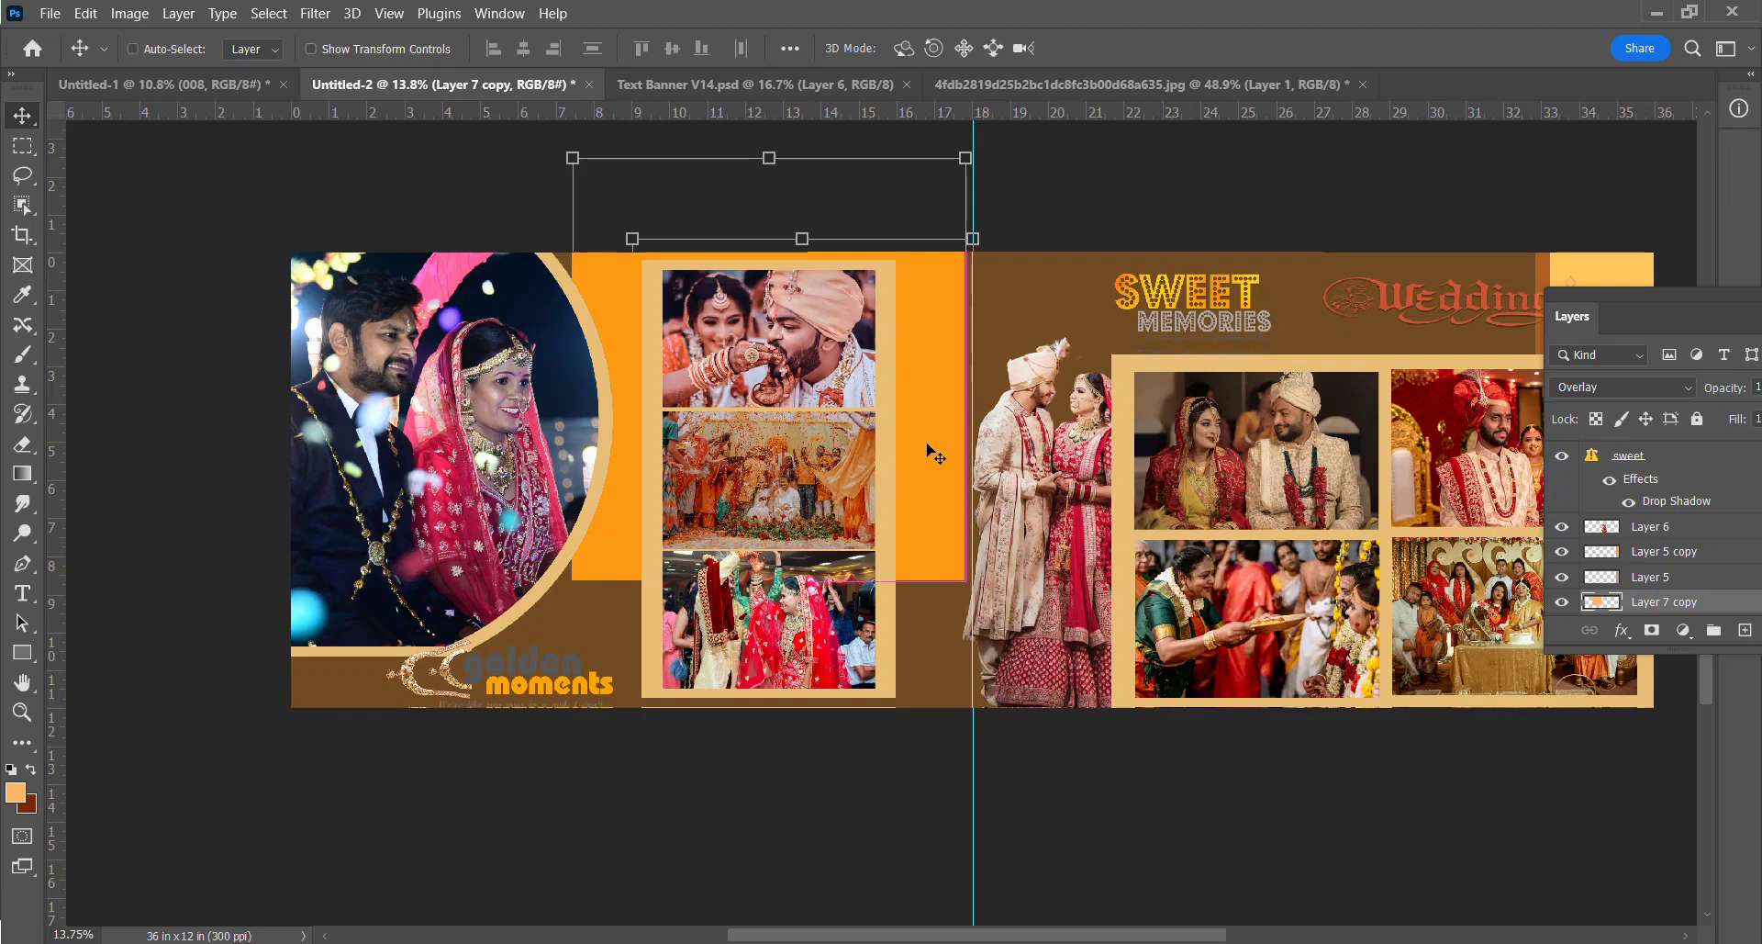
pyautogui.hotkey('ctrl', 't')
pyautogui.moveTo(573, 368); pyautogui.dragTo(743, 368)
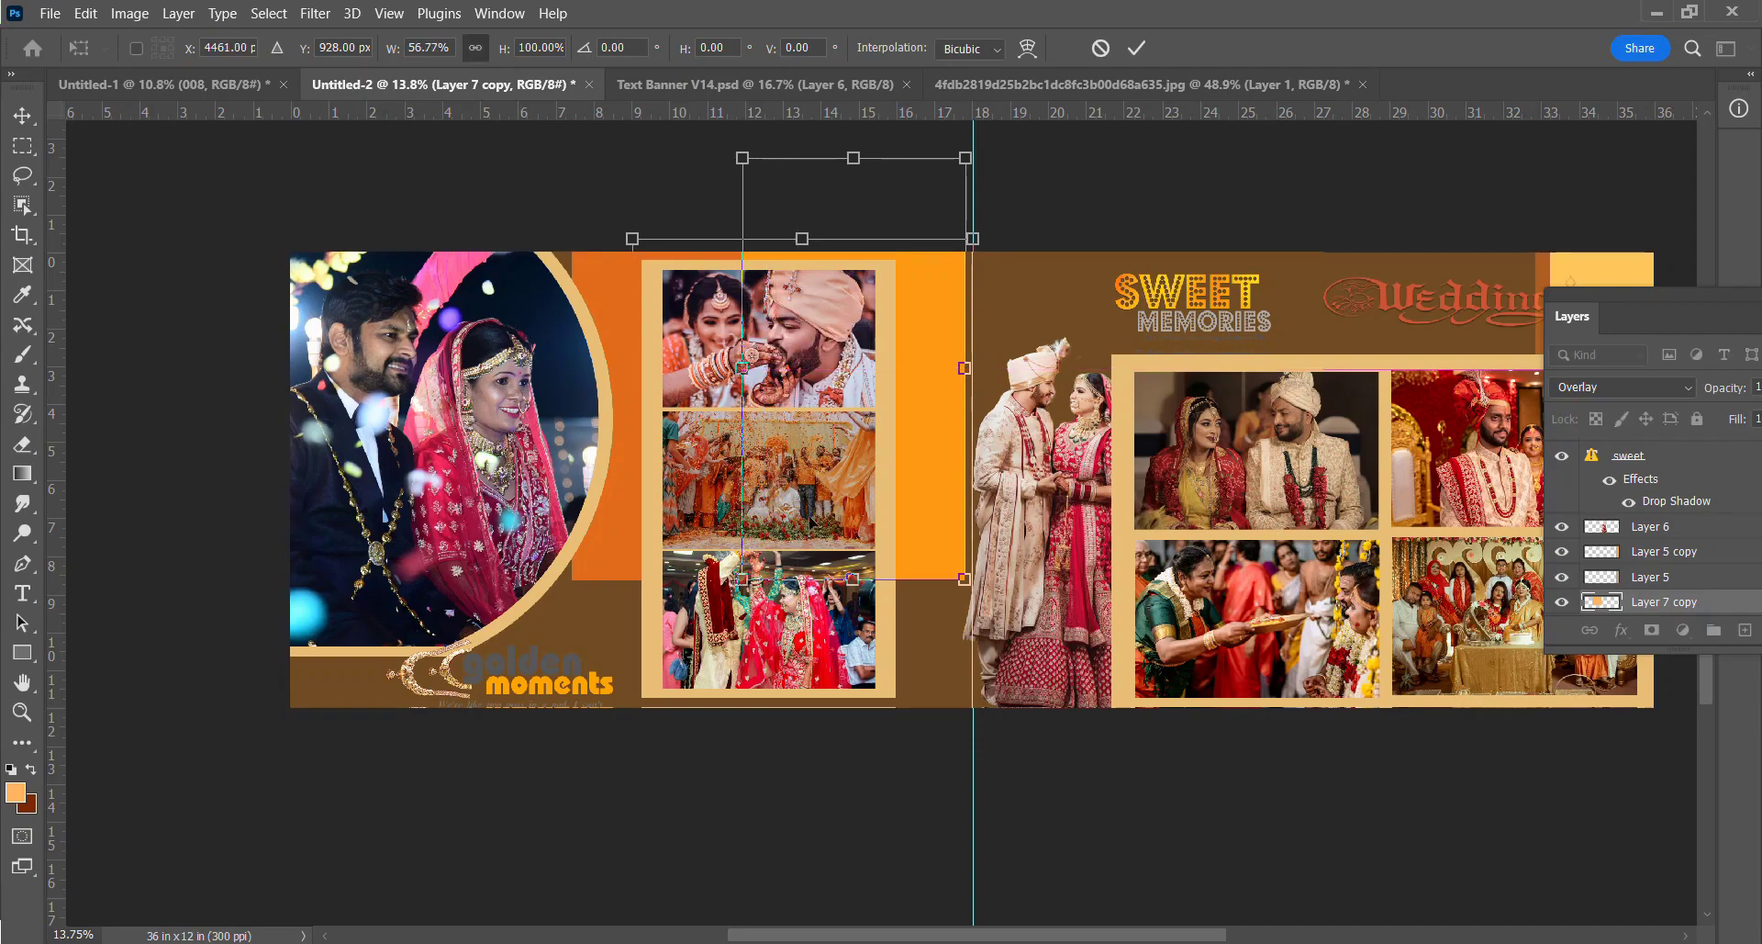
pyautogui.moveTo(852, 578); pyautogui.dragTo(853, 707)
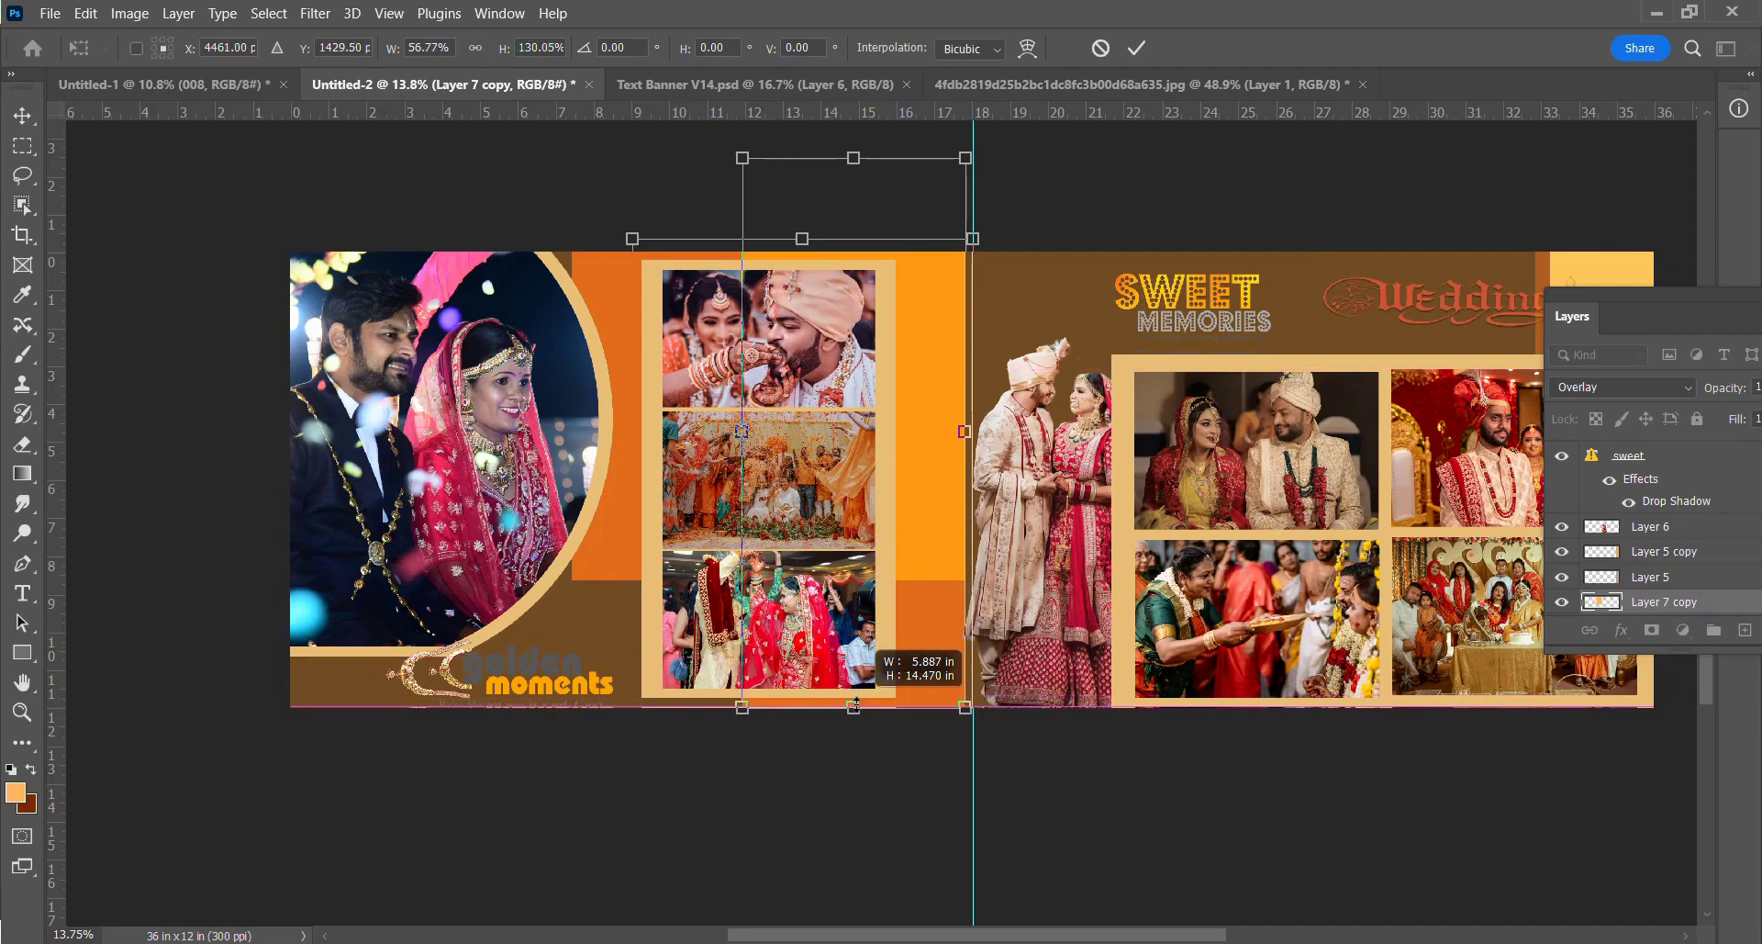
pyautogui.press('Return')
# Select the original wide orange rectangle, Layer 7.
pyautogui.scroll(1, 943, 602)
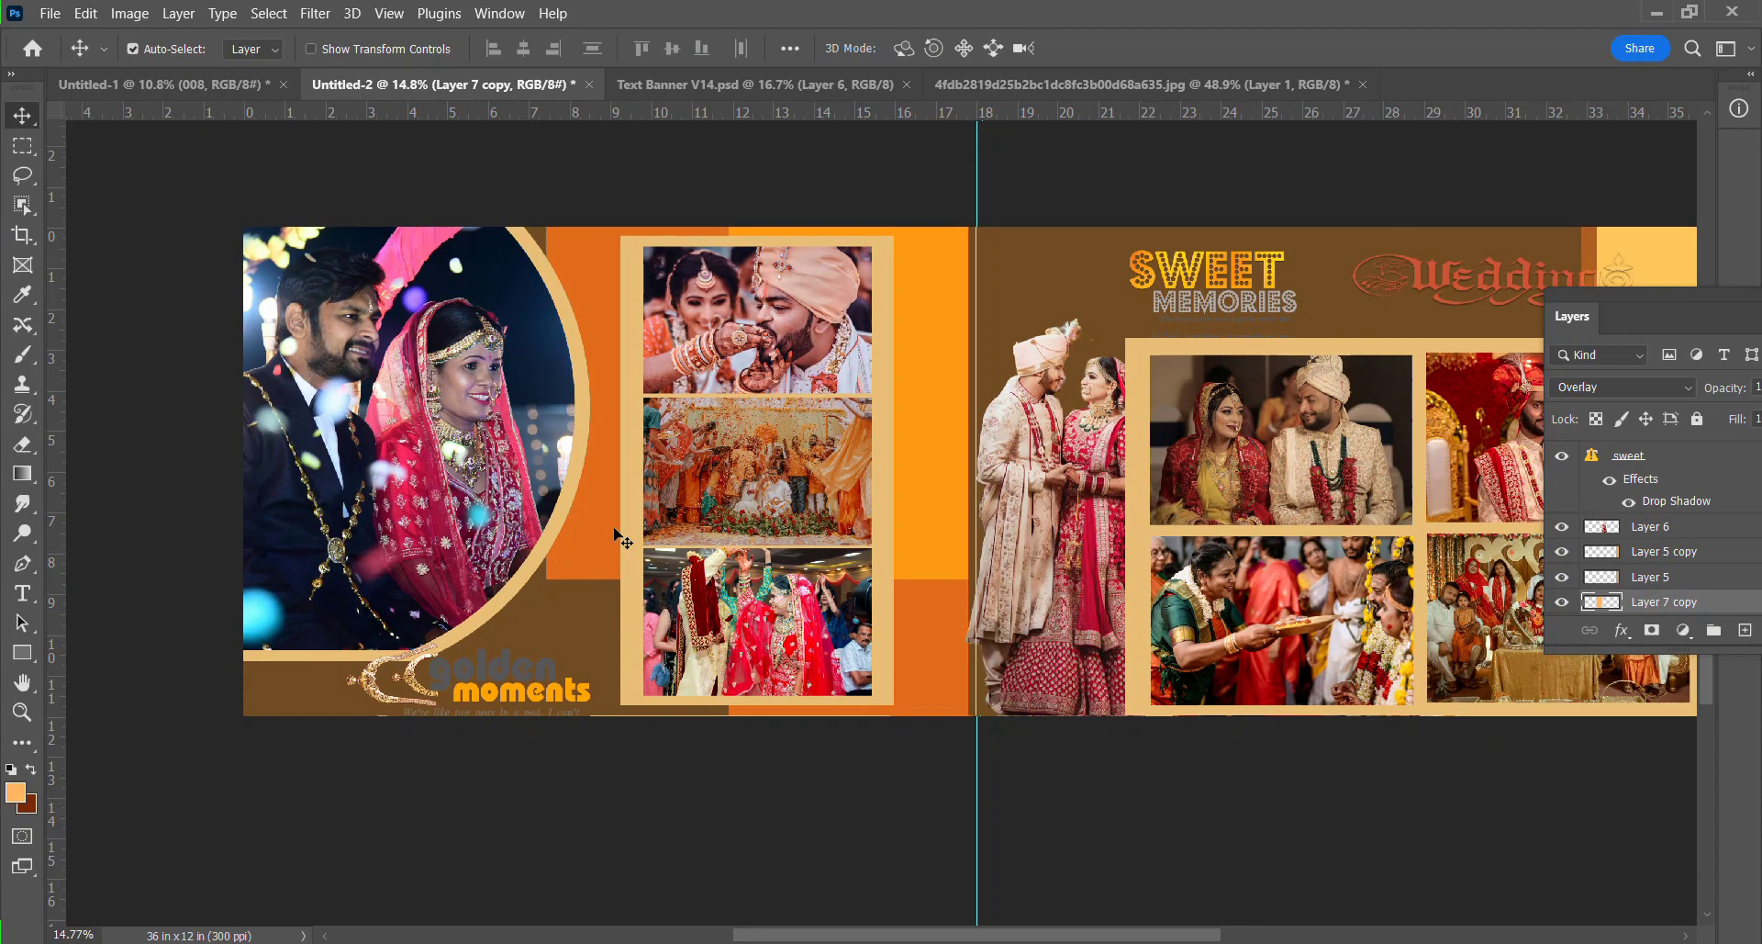
pyautogui.scroll(-4, 929, 477)
pyautogui.click(1099, 577)
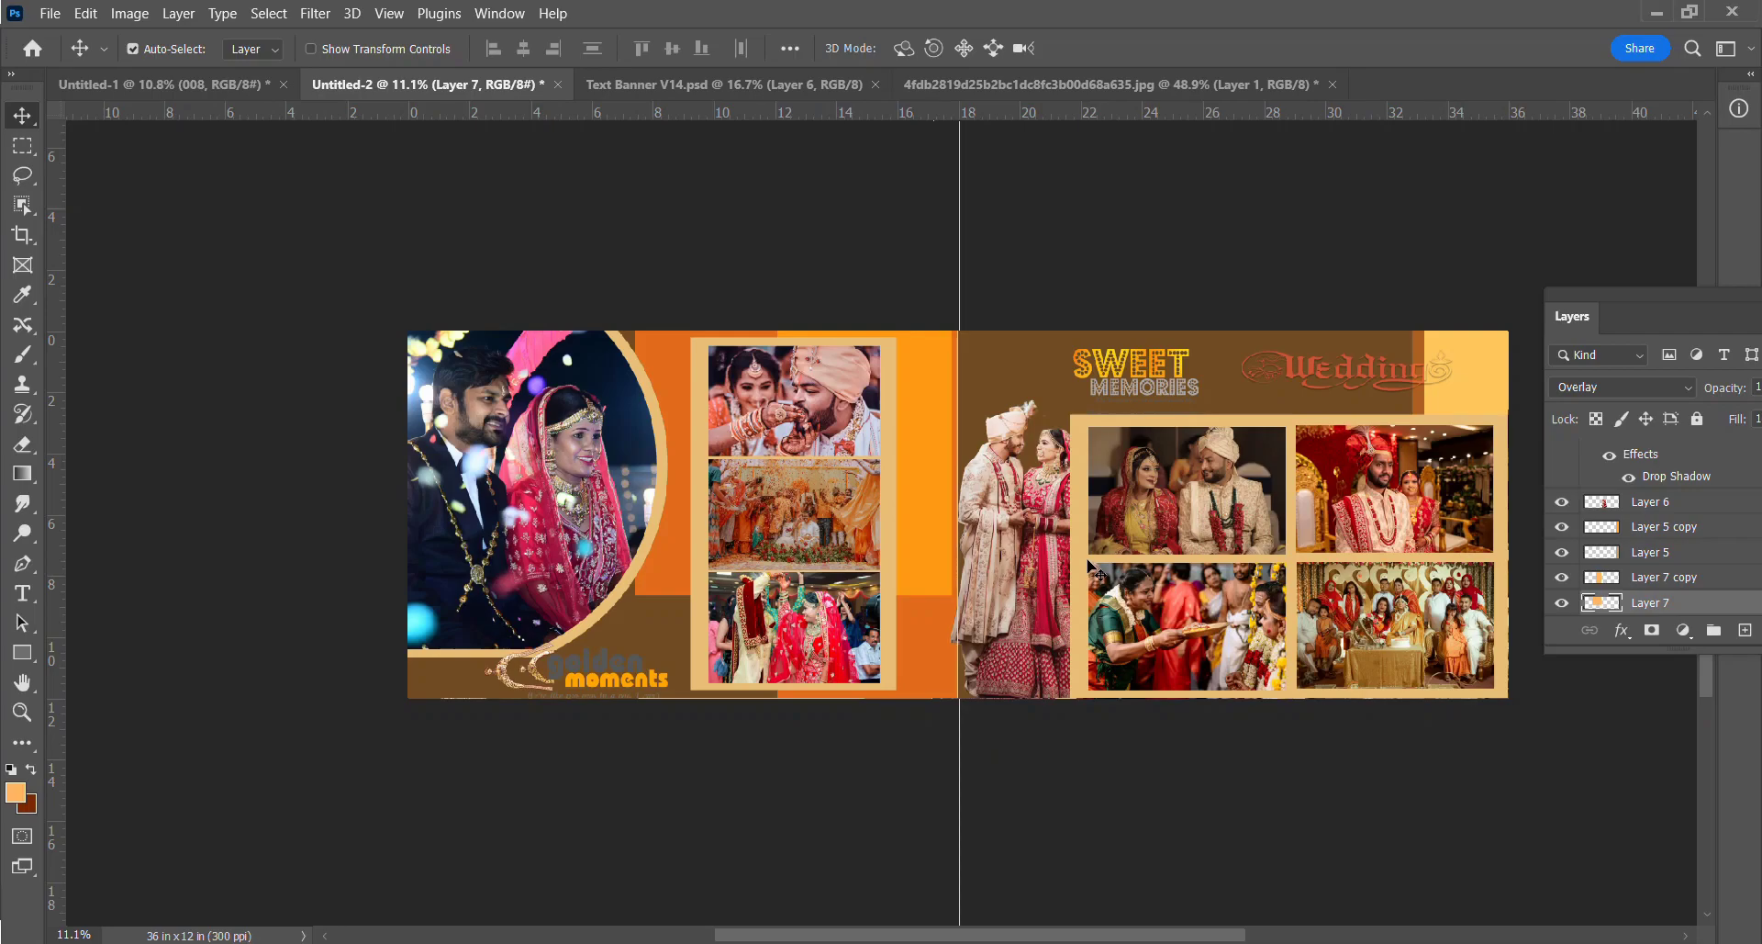